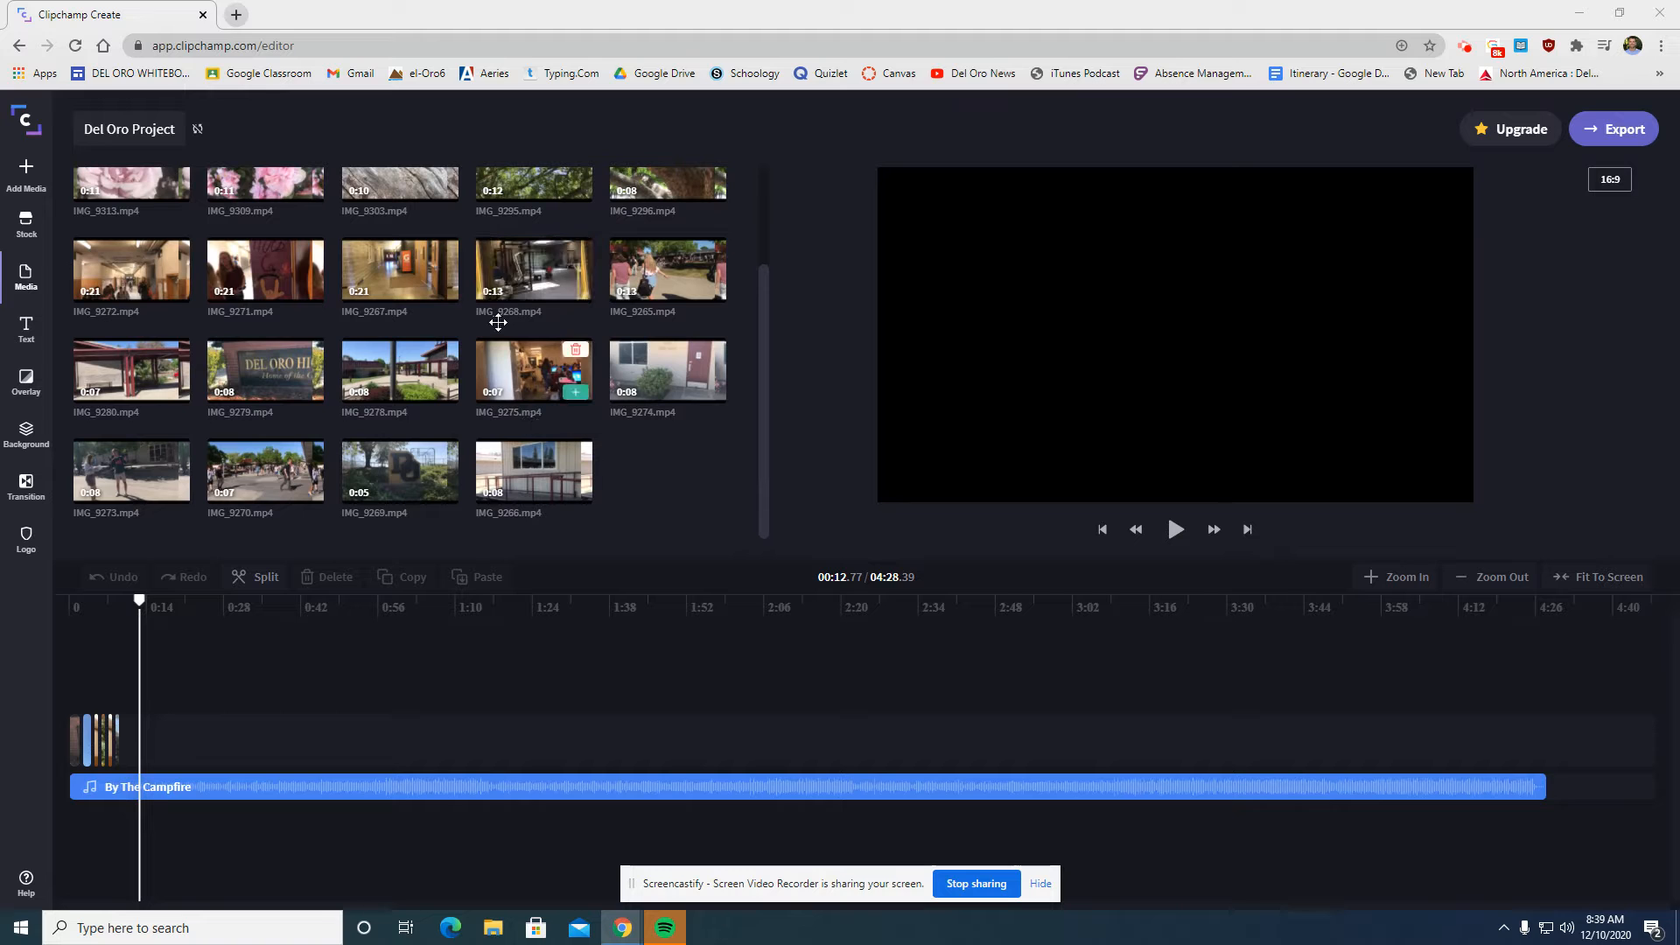
- Review the imported clips and play the Del Oro Project timeline from its start through the last placed clip
scroll(263, 367, up, 2)
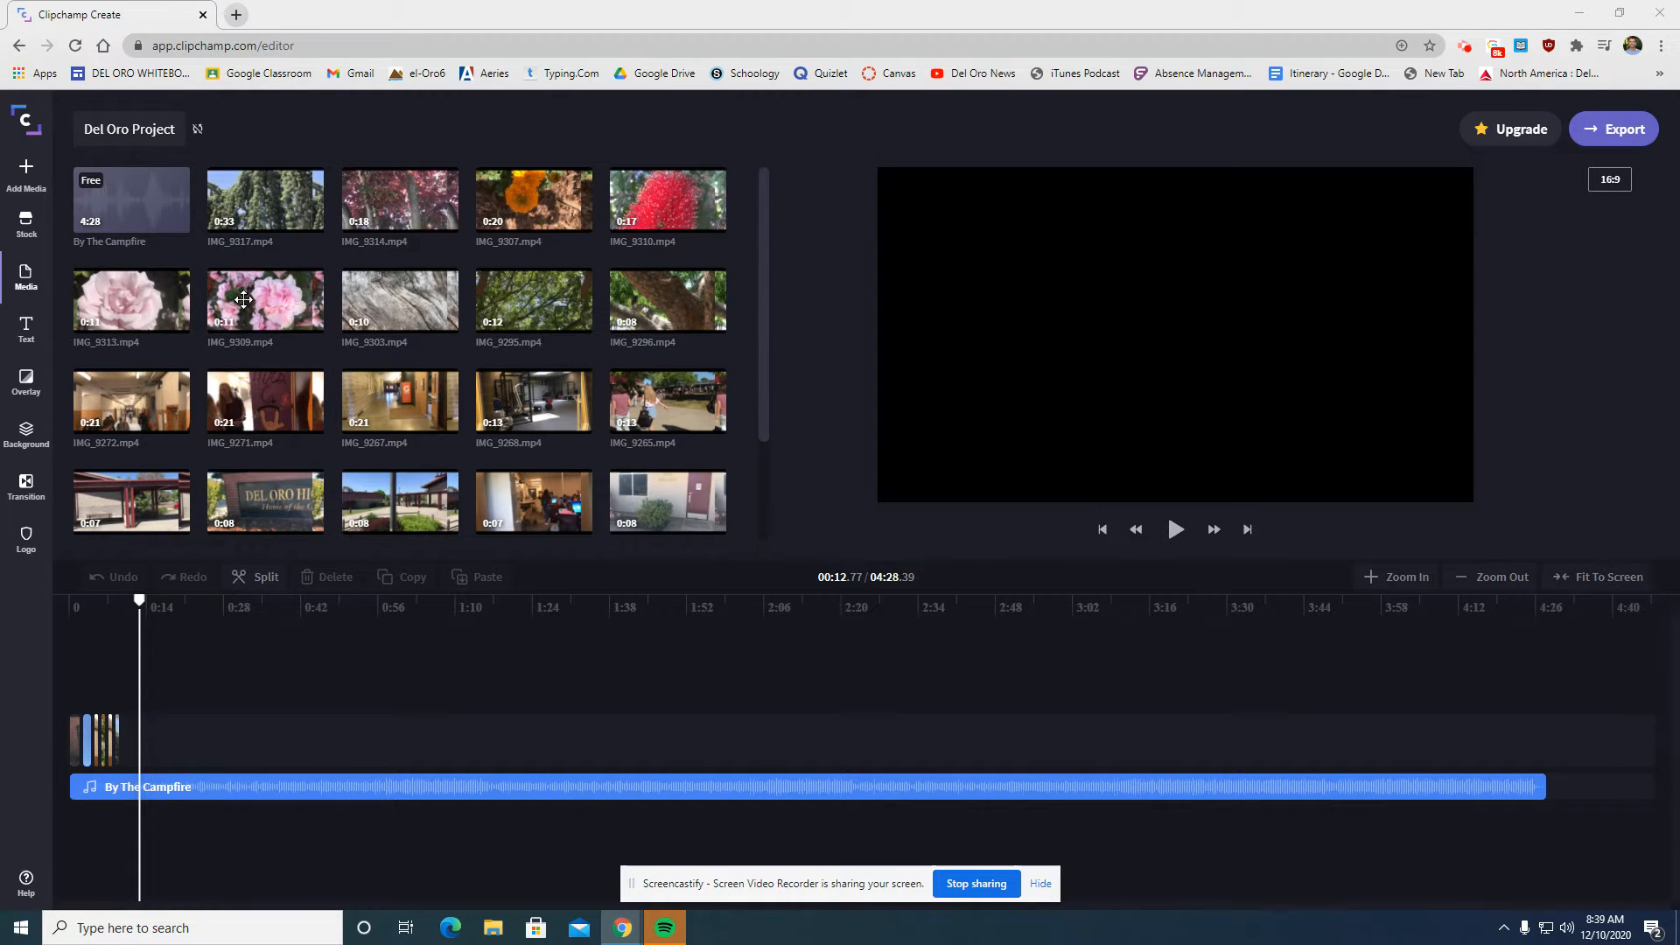
scroll(383, 350, down, 2)
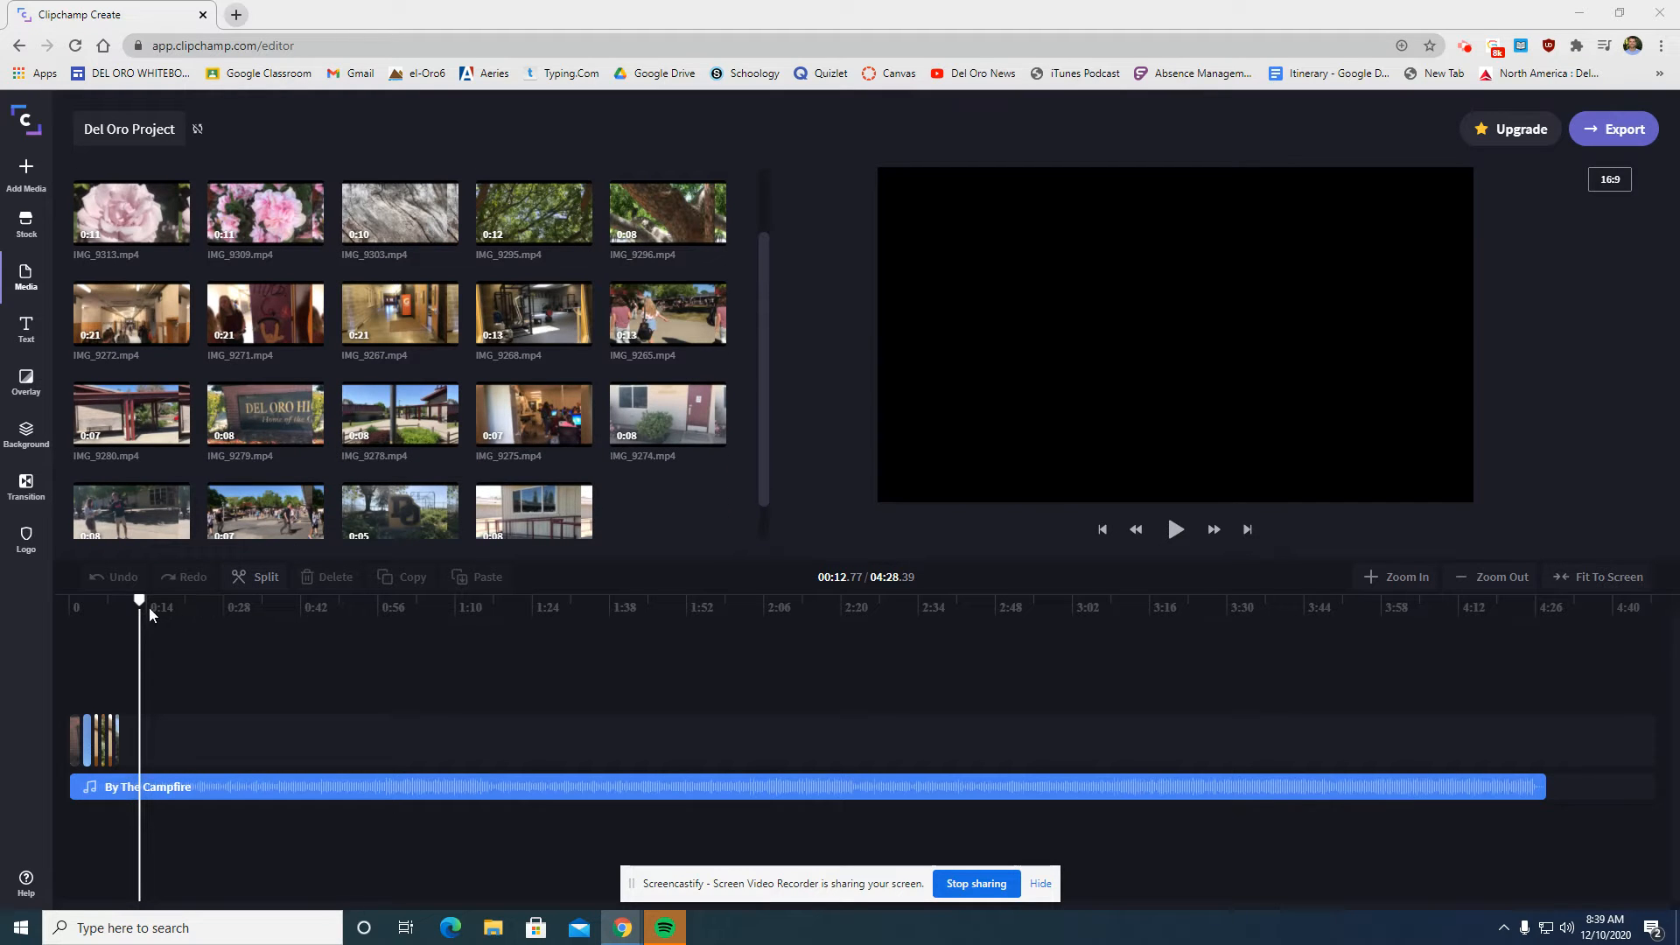
drag(140, 602, 65, 614)
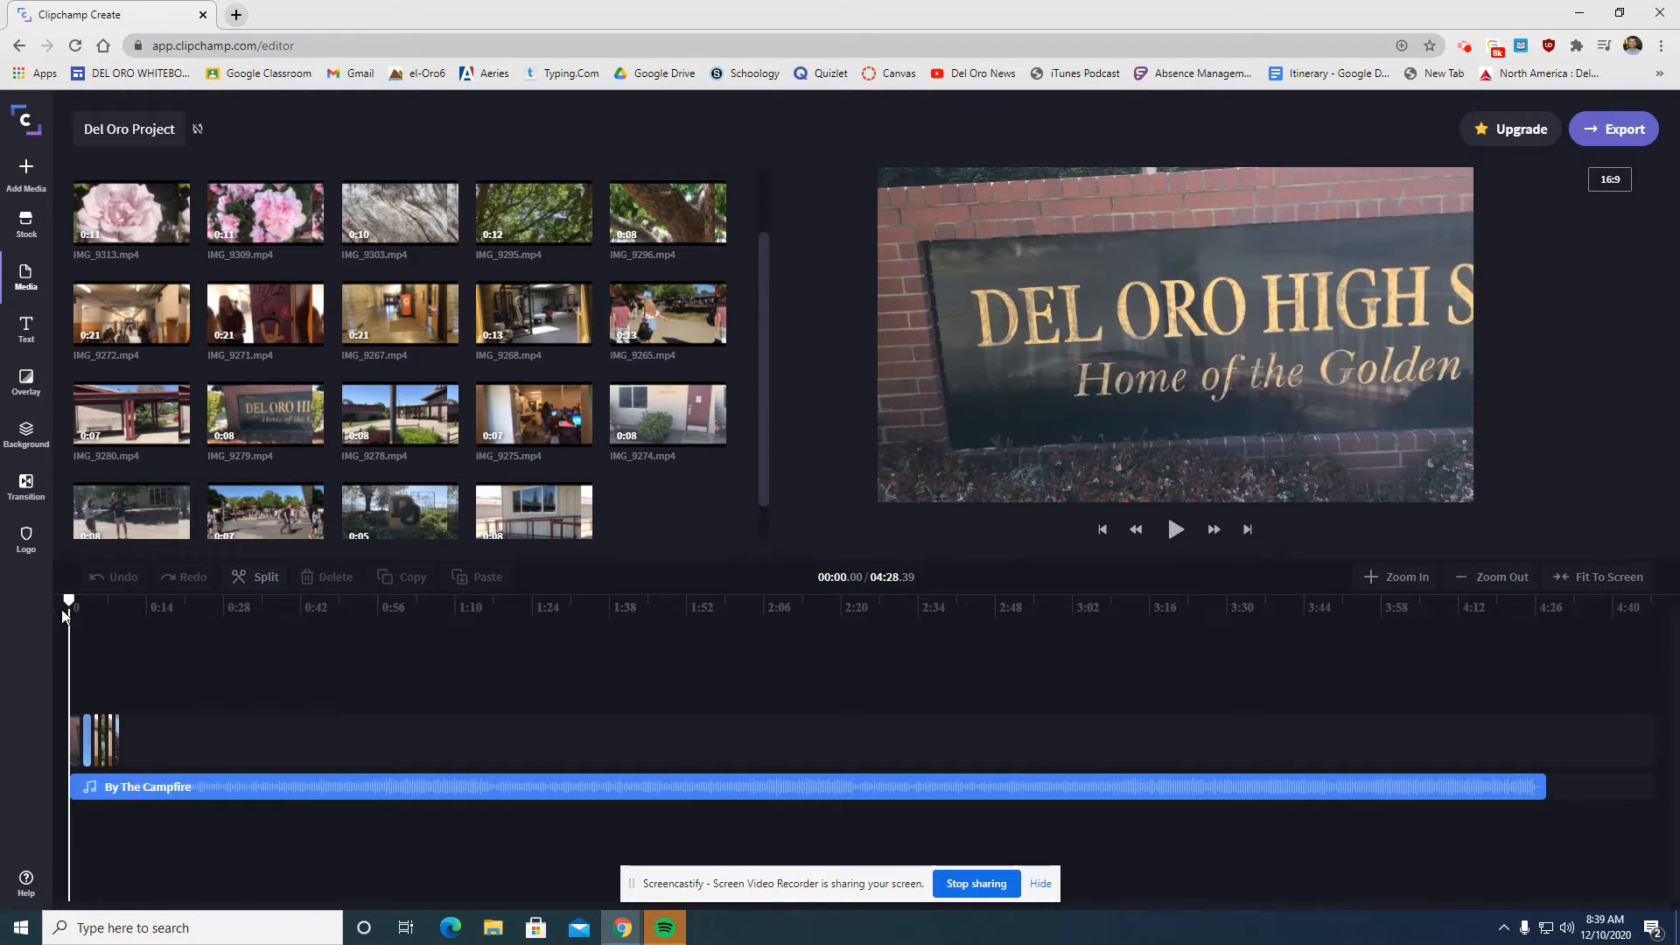
key(space)
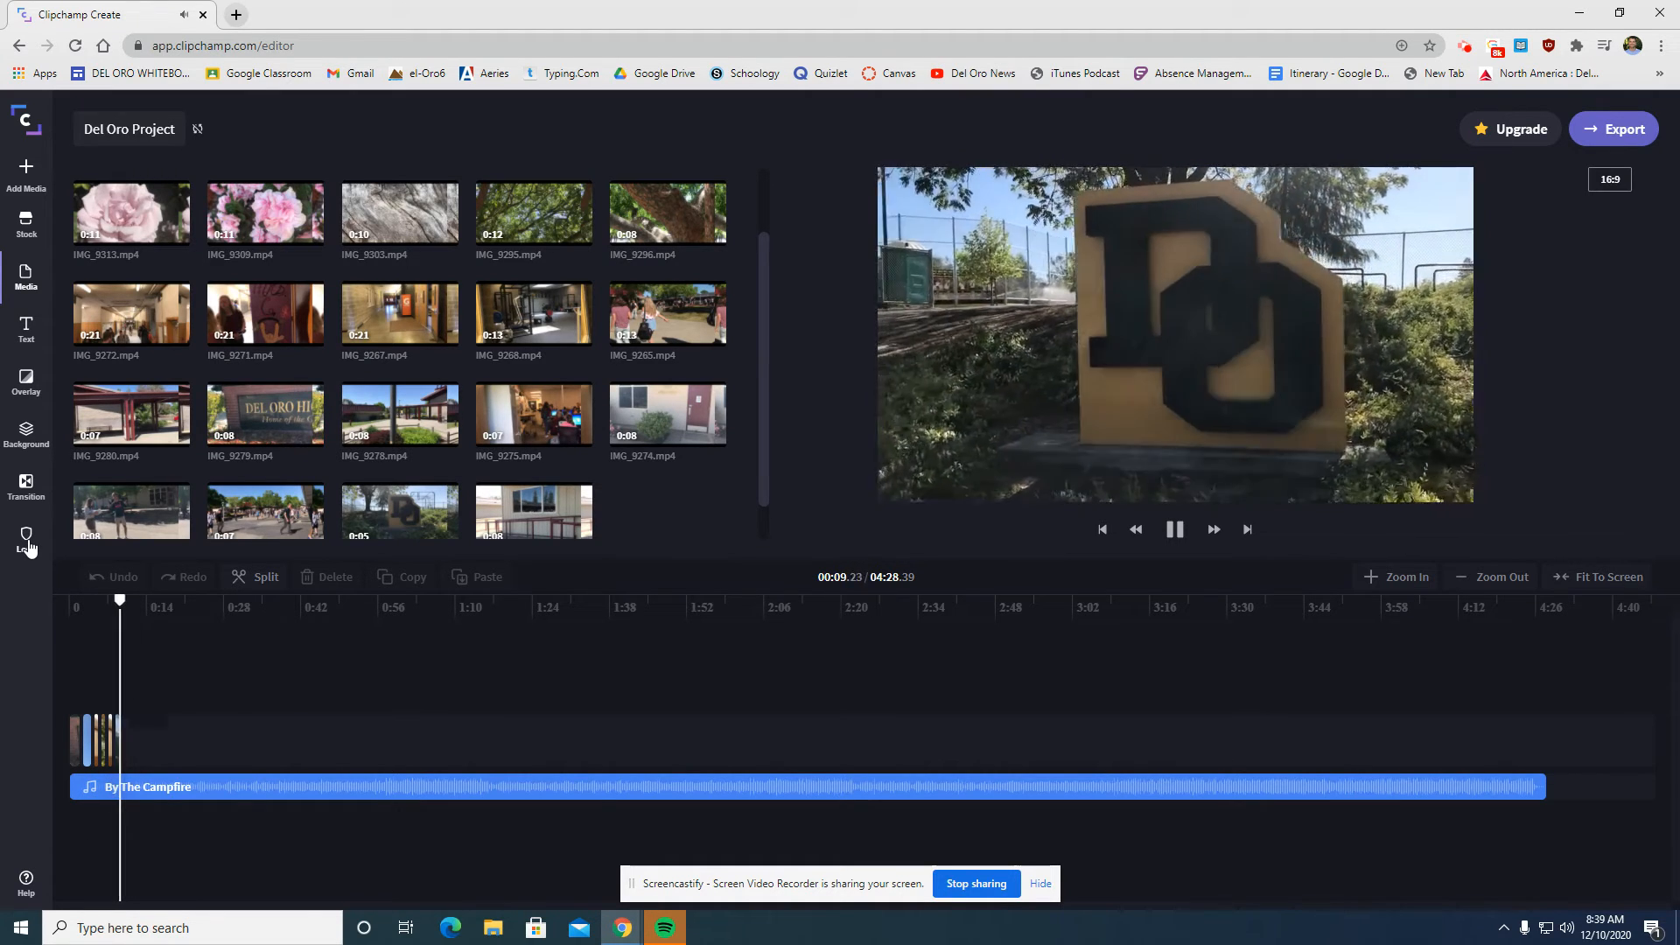
key(space)
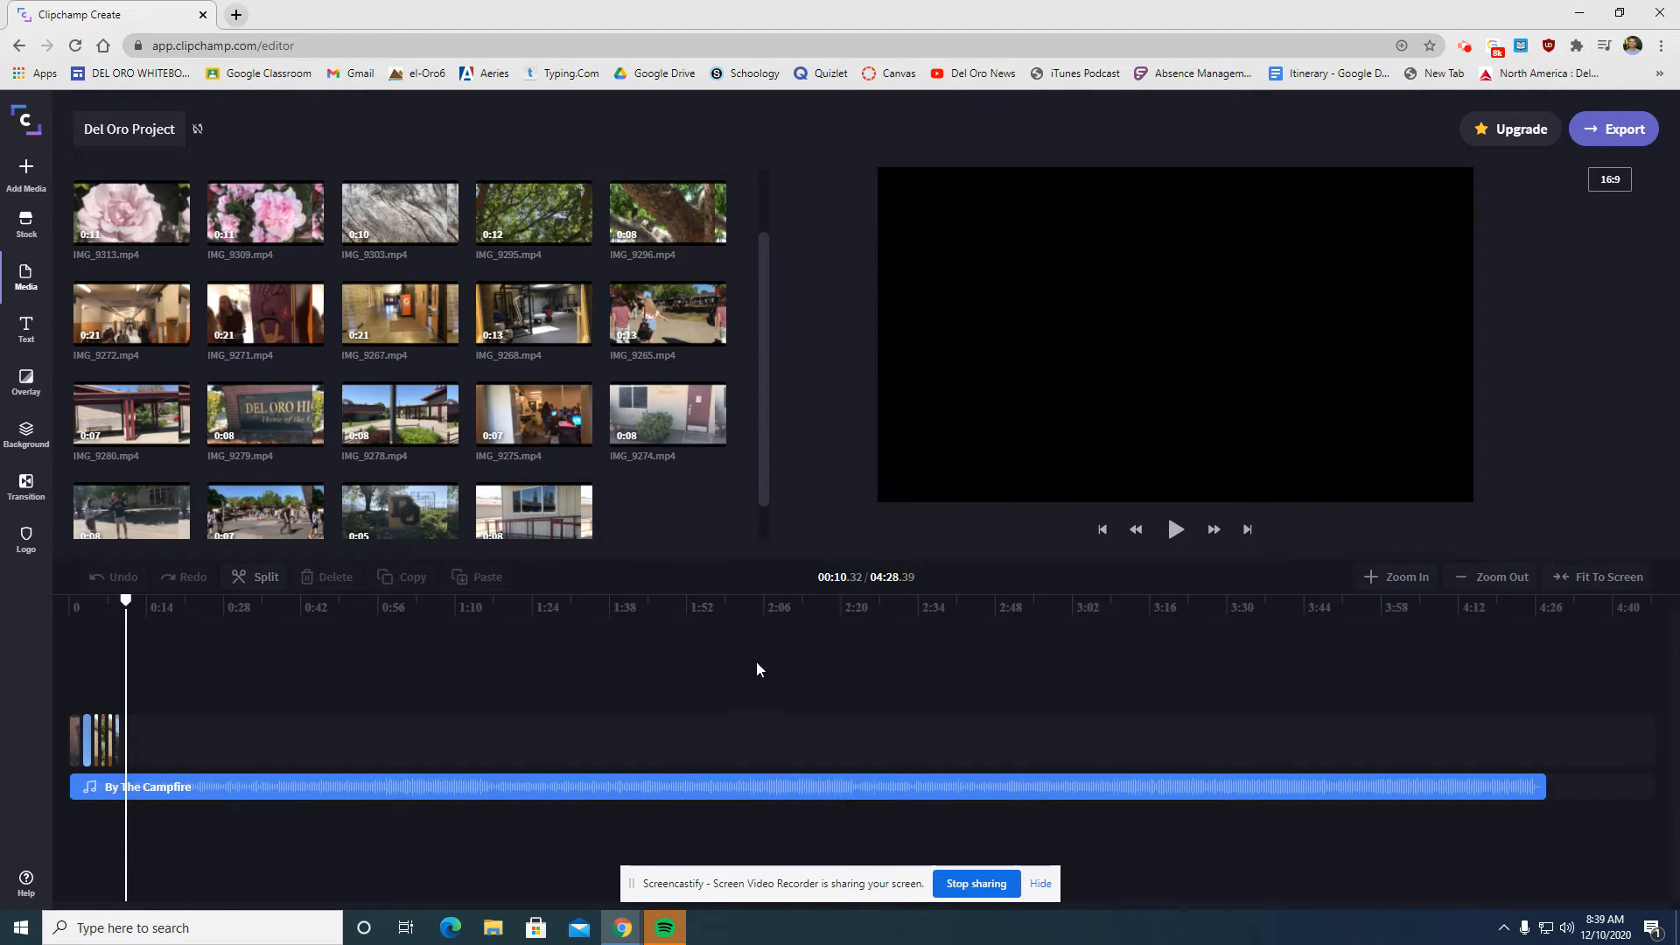
- Open Photopea in a new browser tab and begin a new project
click(248, 16)
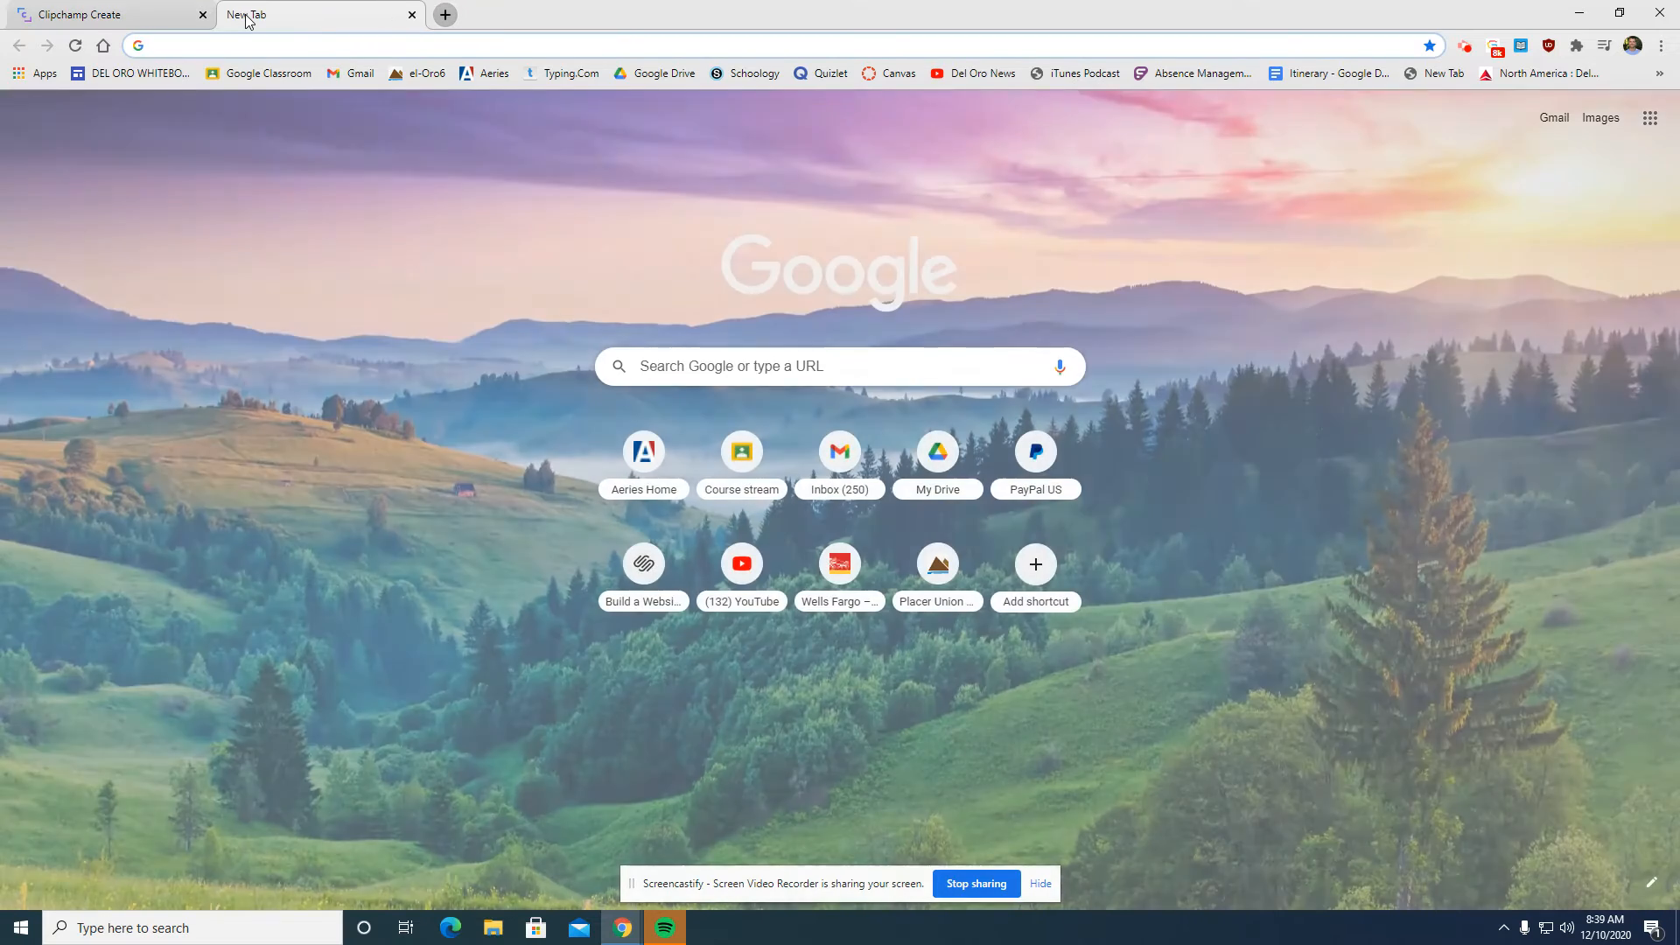
text(pho)
key(Return)
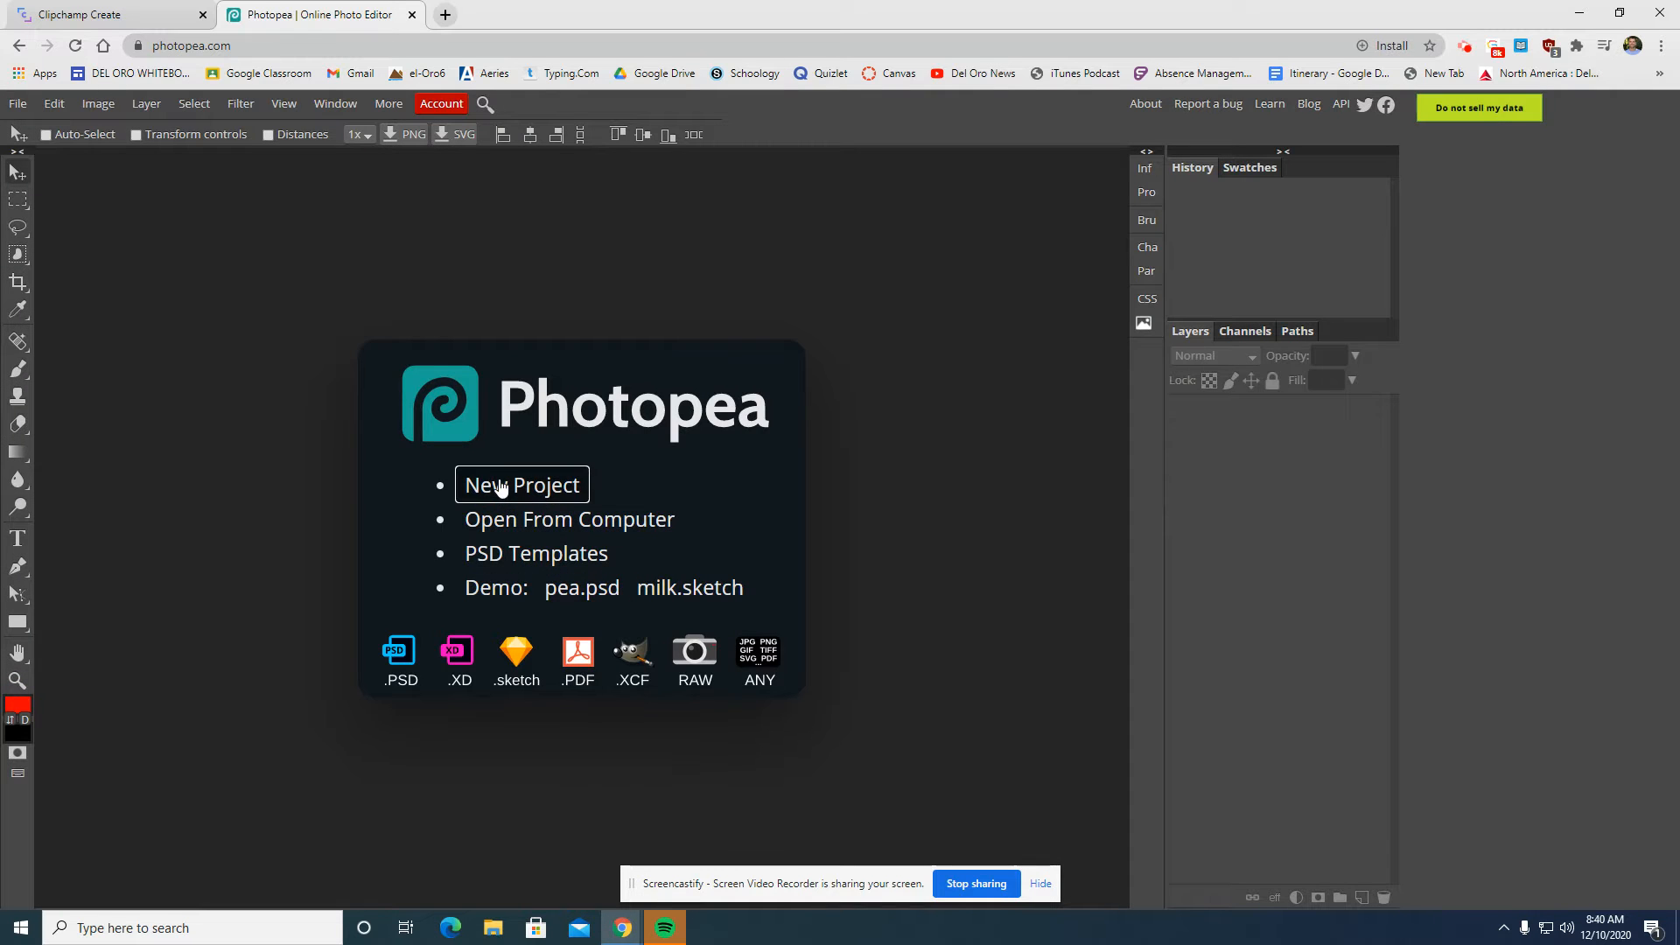
click(495, 487)
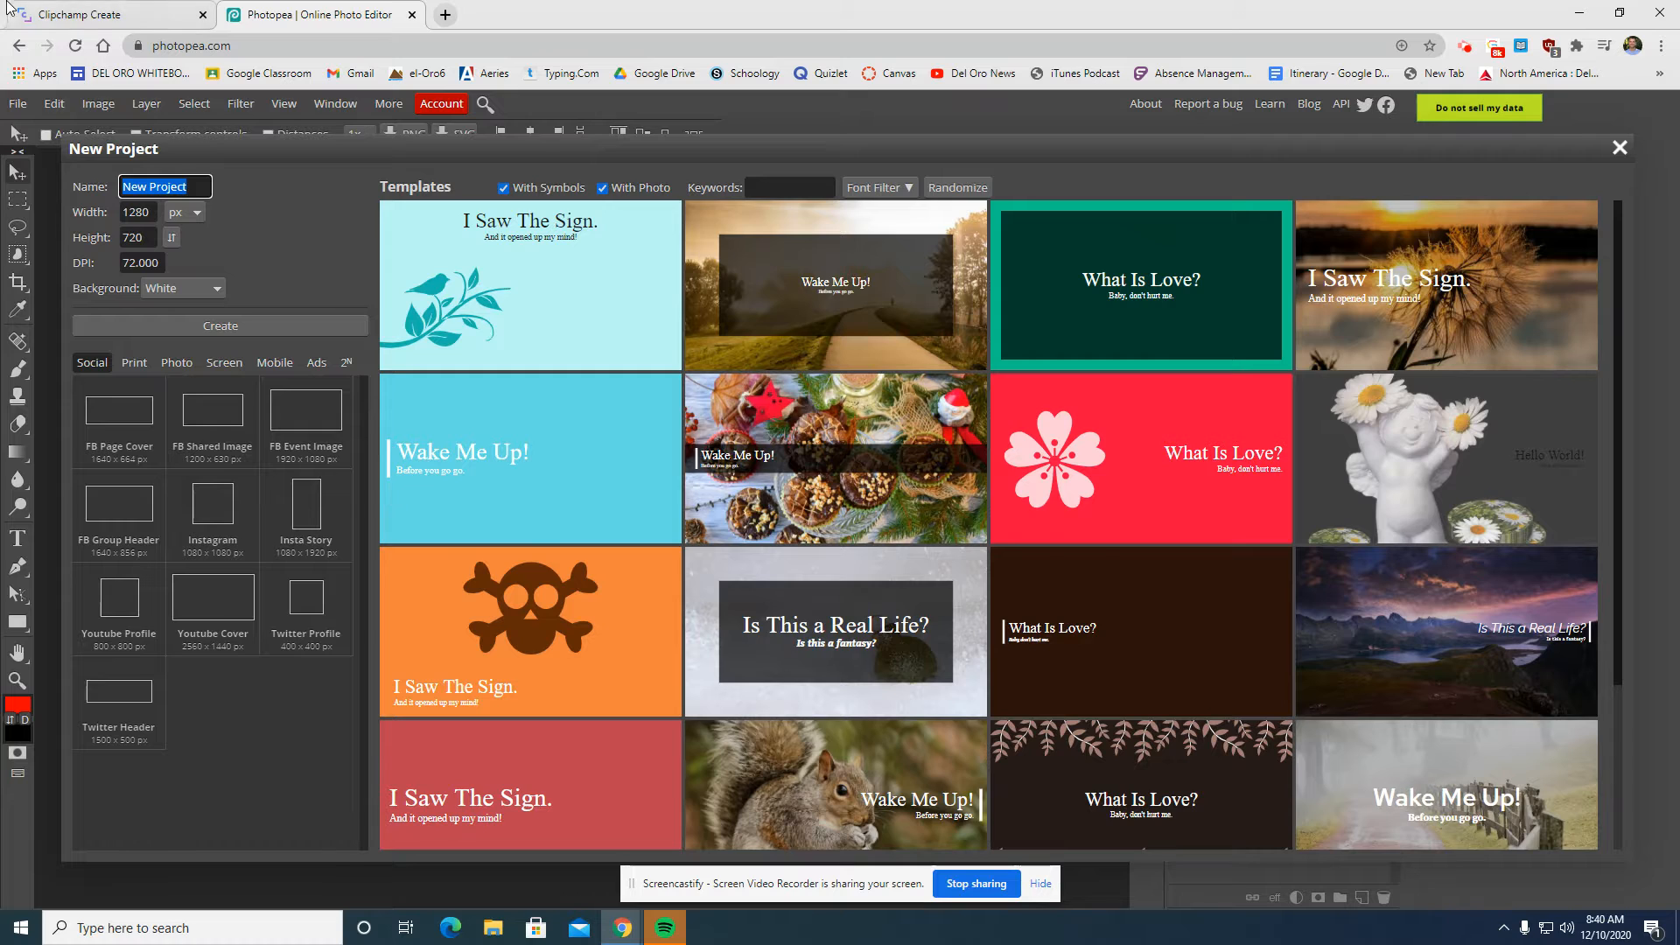
click(116, 14)
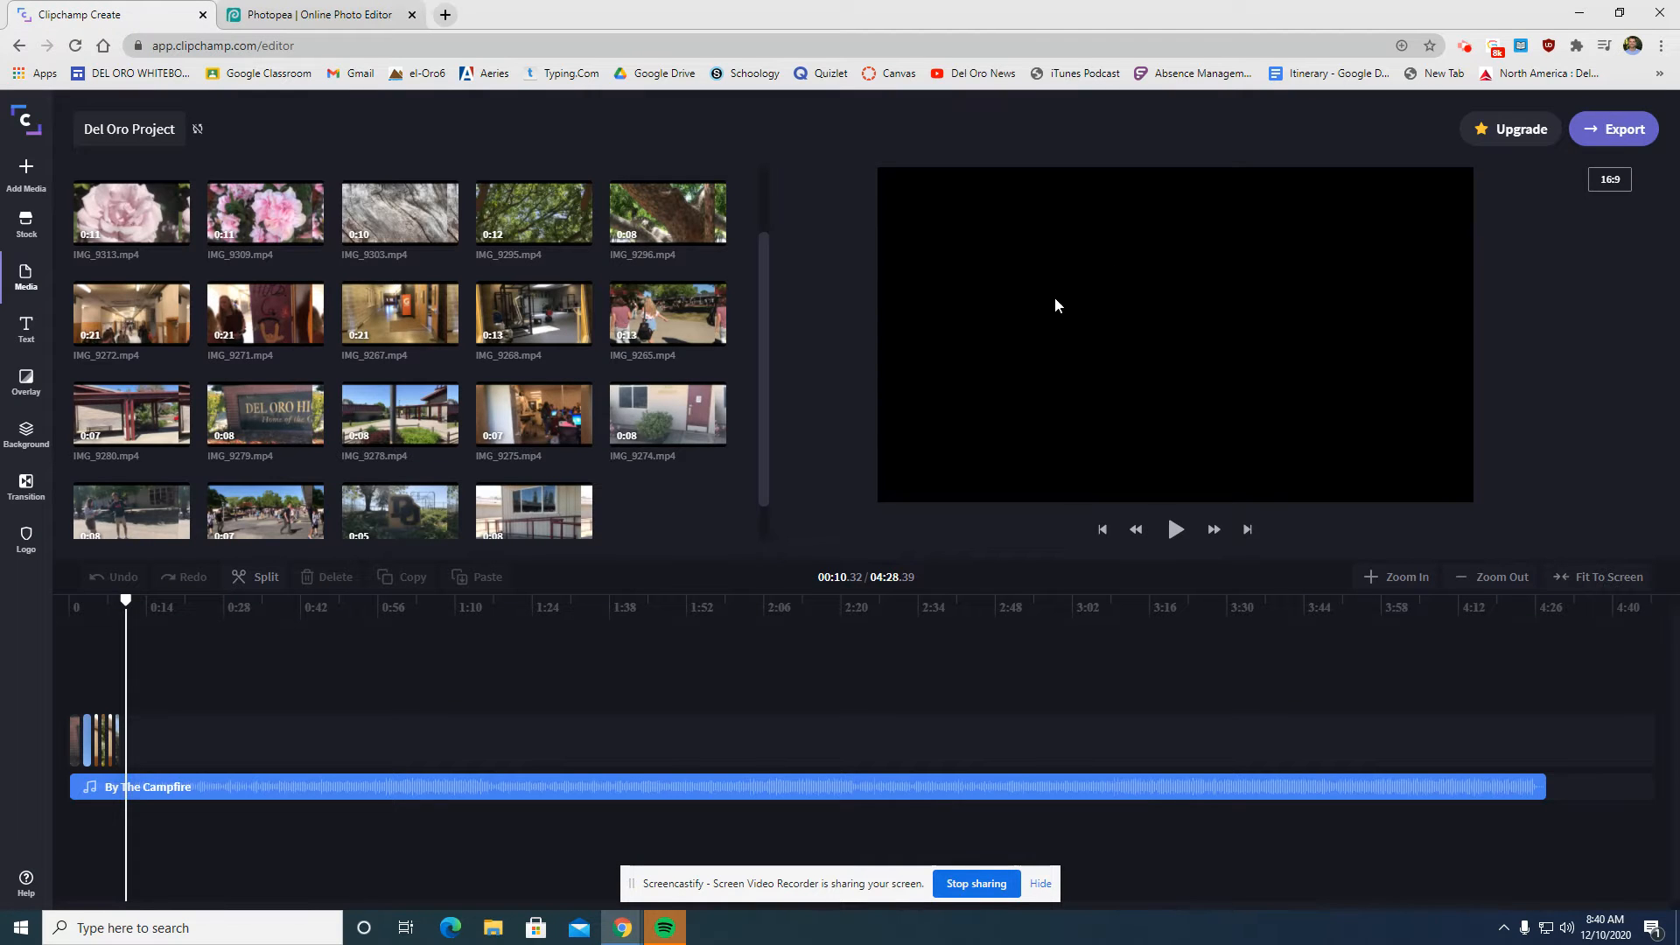
click(312, 19)
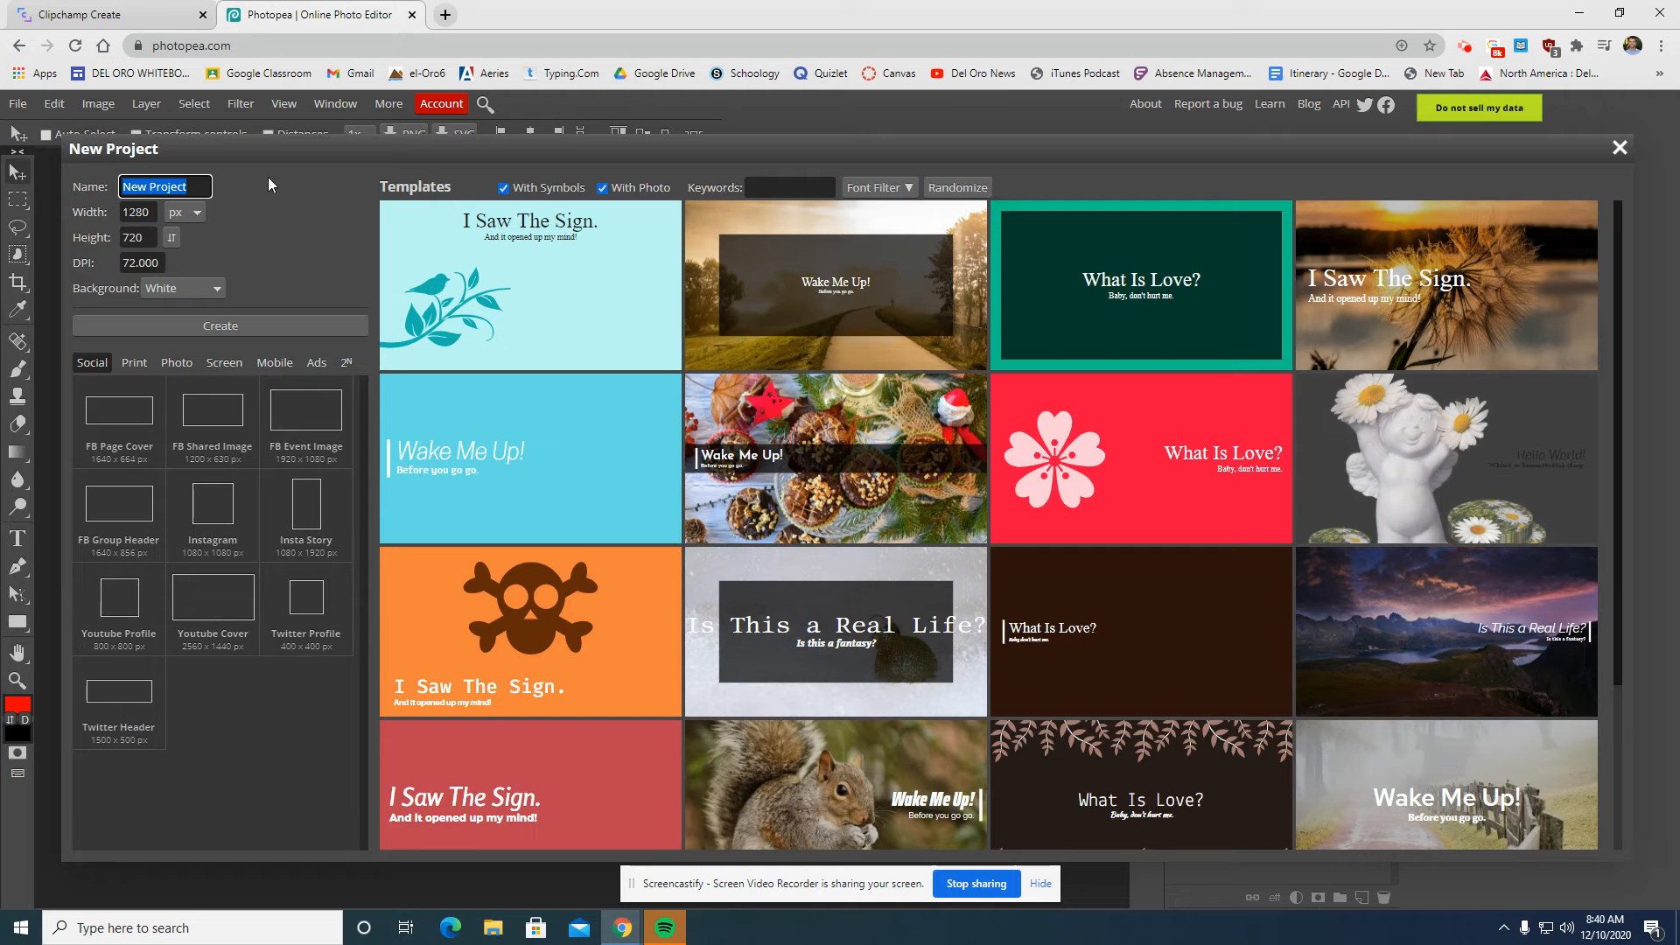
- Create the project with a width of 1920 px and a height of 1080 px
double_click(131, 212)
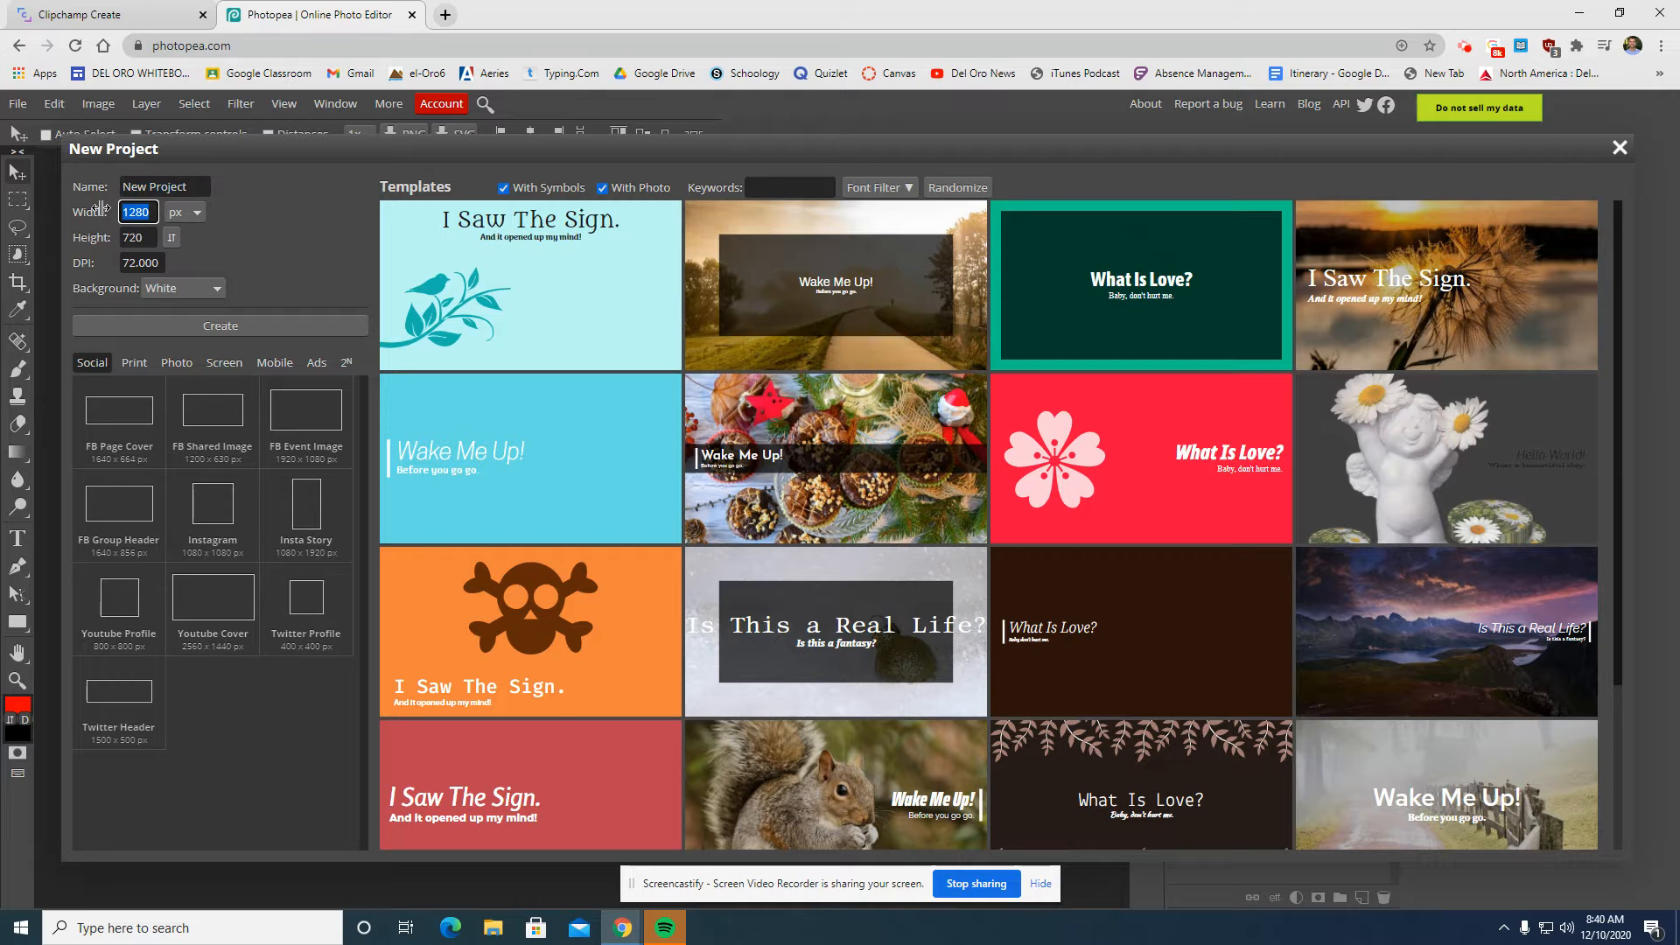
text(1920)
key(Tab)
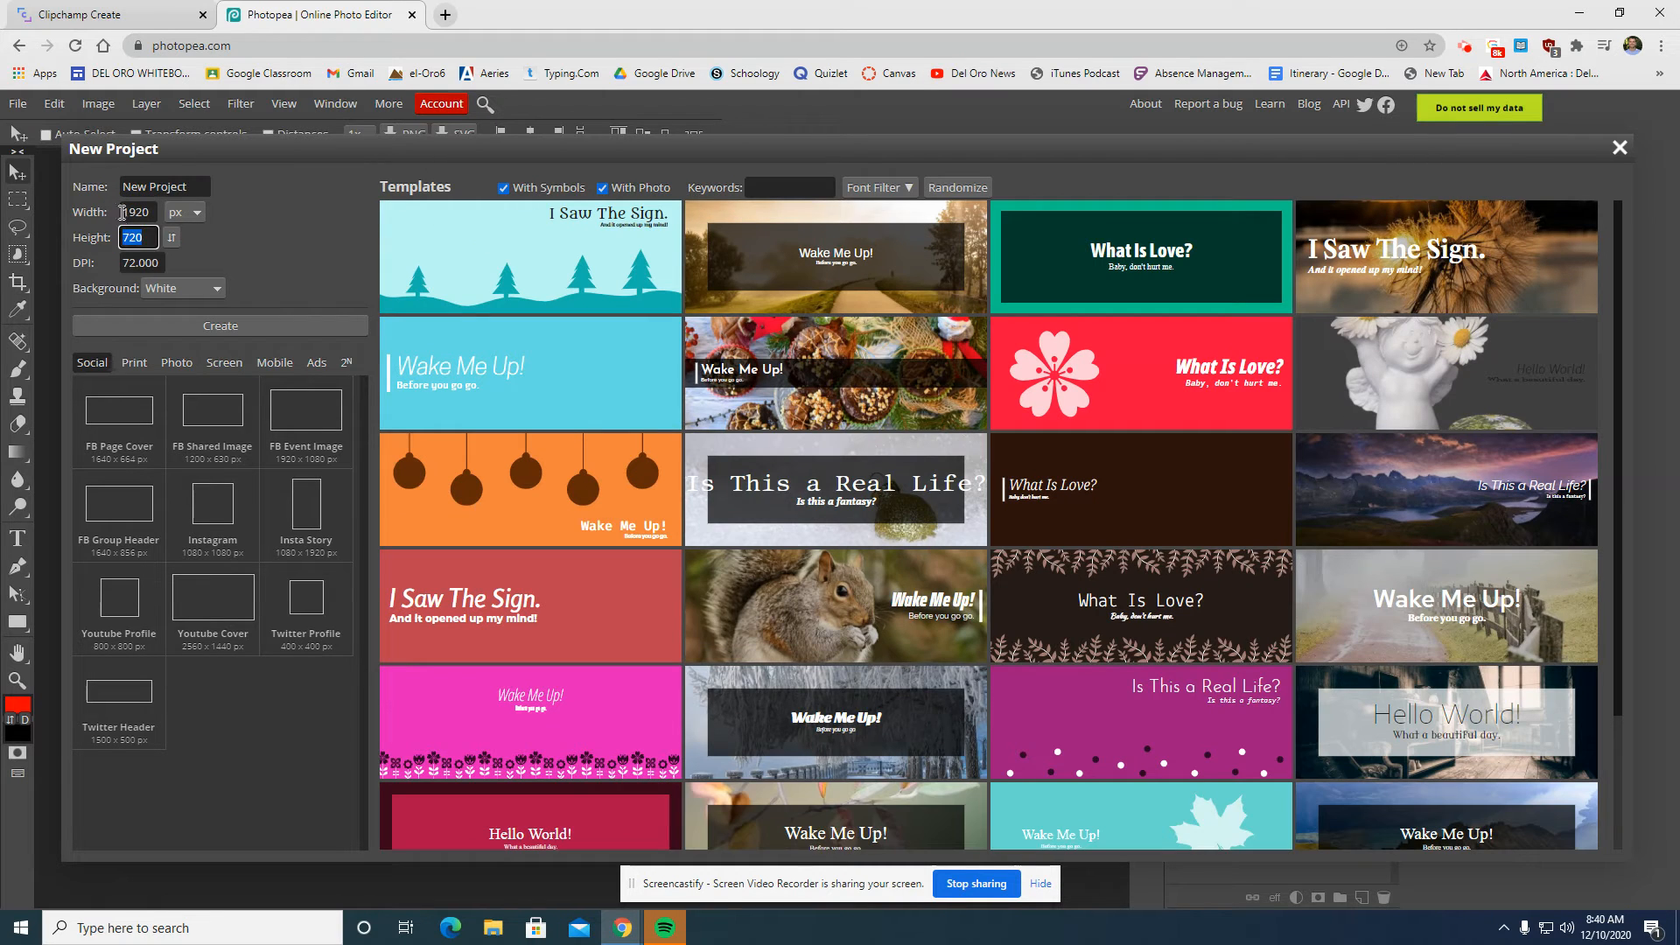
text(1080)
click(221, 327)
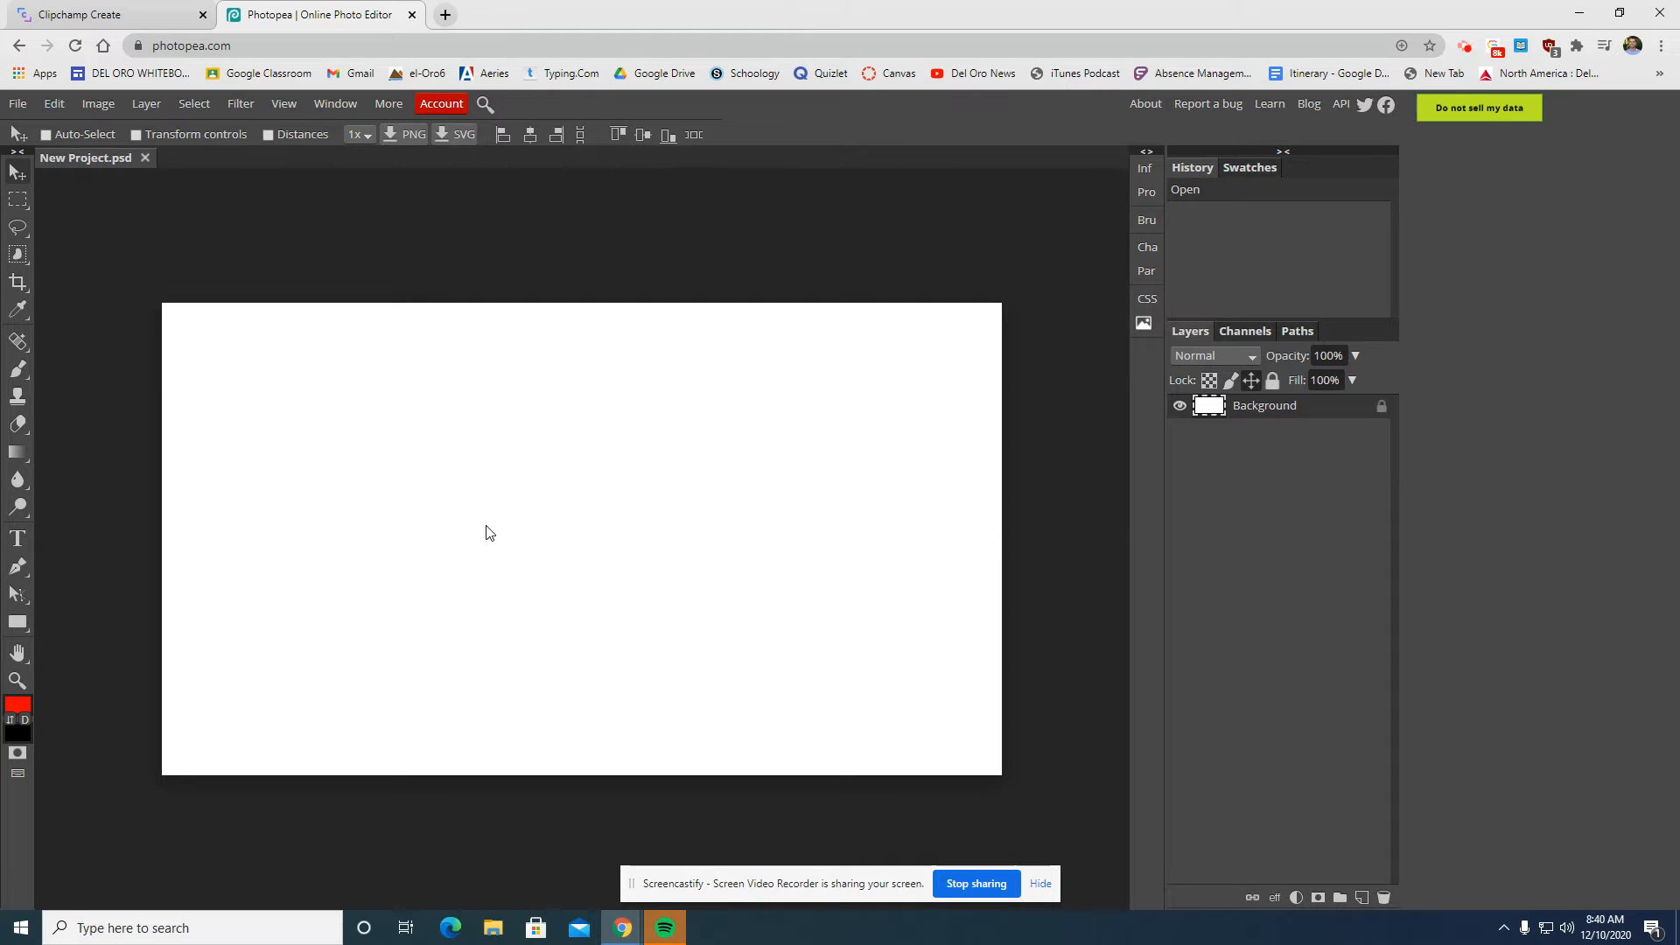
click(67, 13)
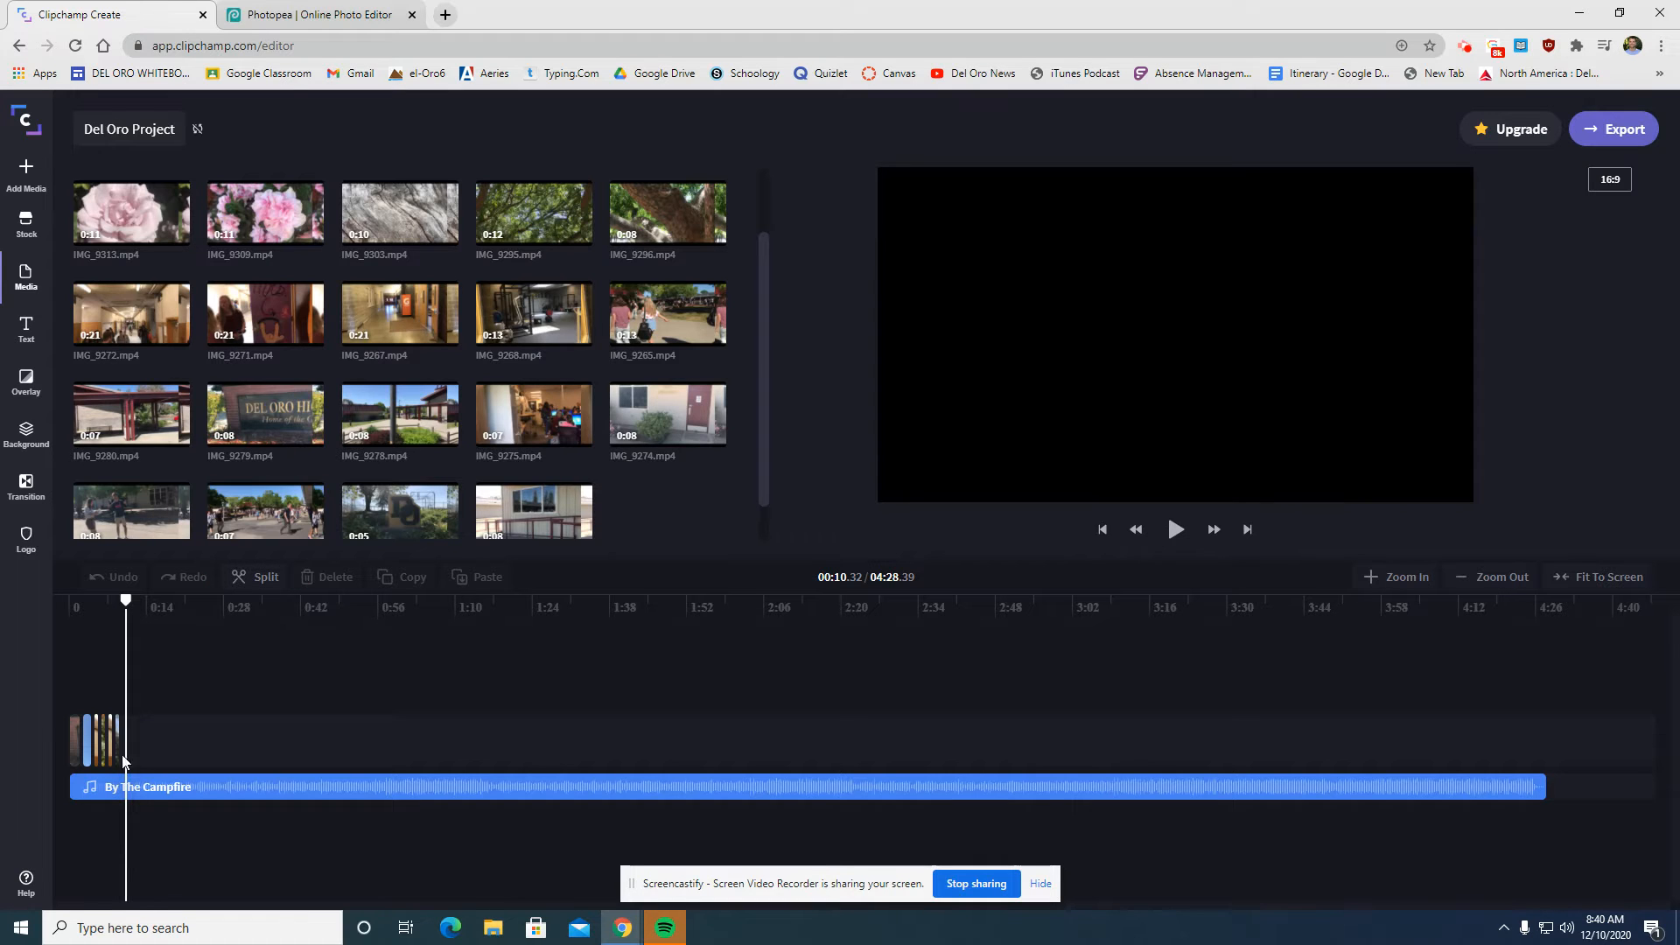
click(278, 9)
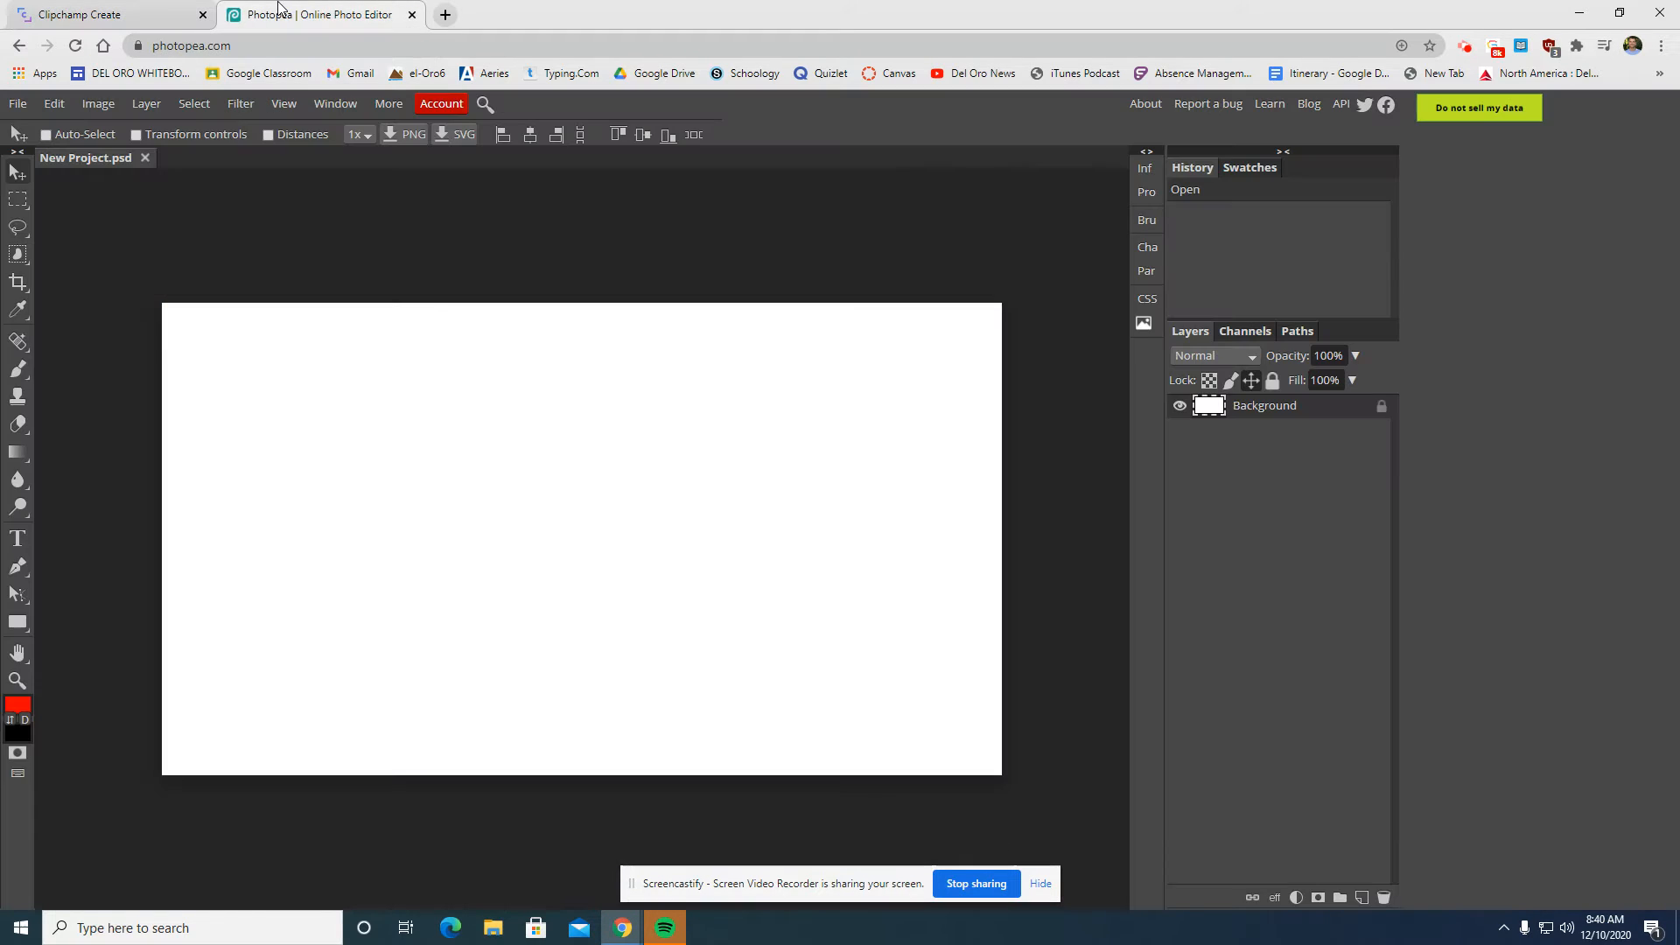
- Add a text layer reading "Welcome to" and move it near the upper middle of the canvas
click(19, 542)
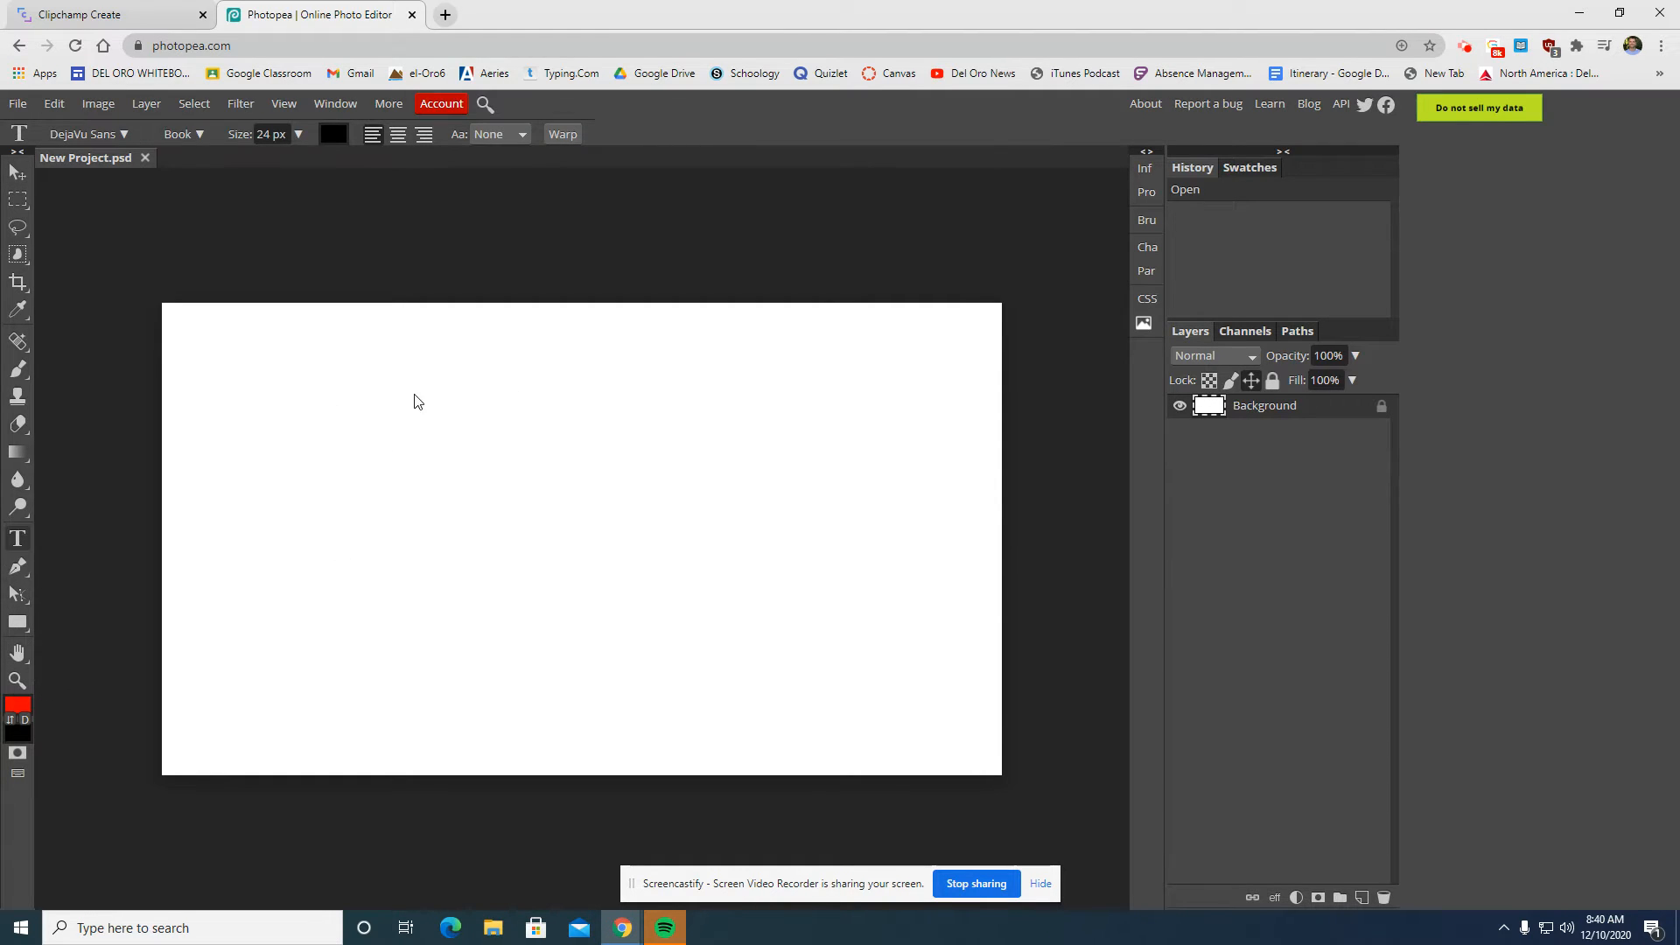
click(358, 404)
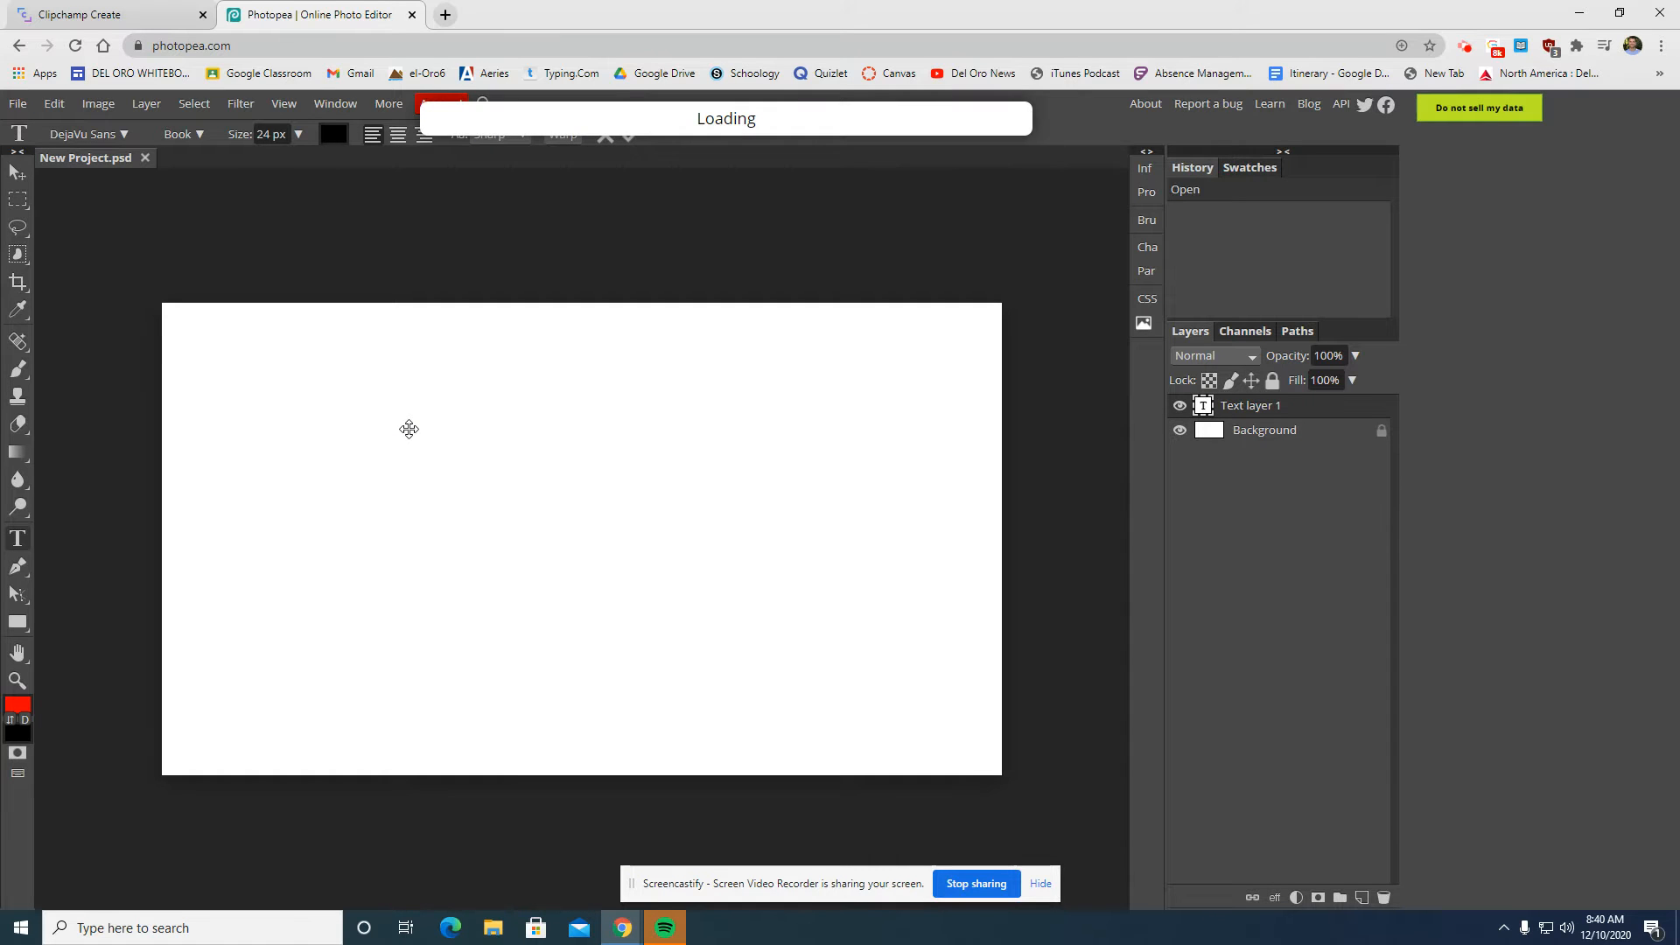
text(WE)
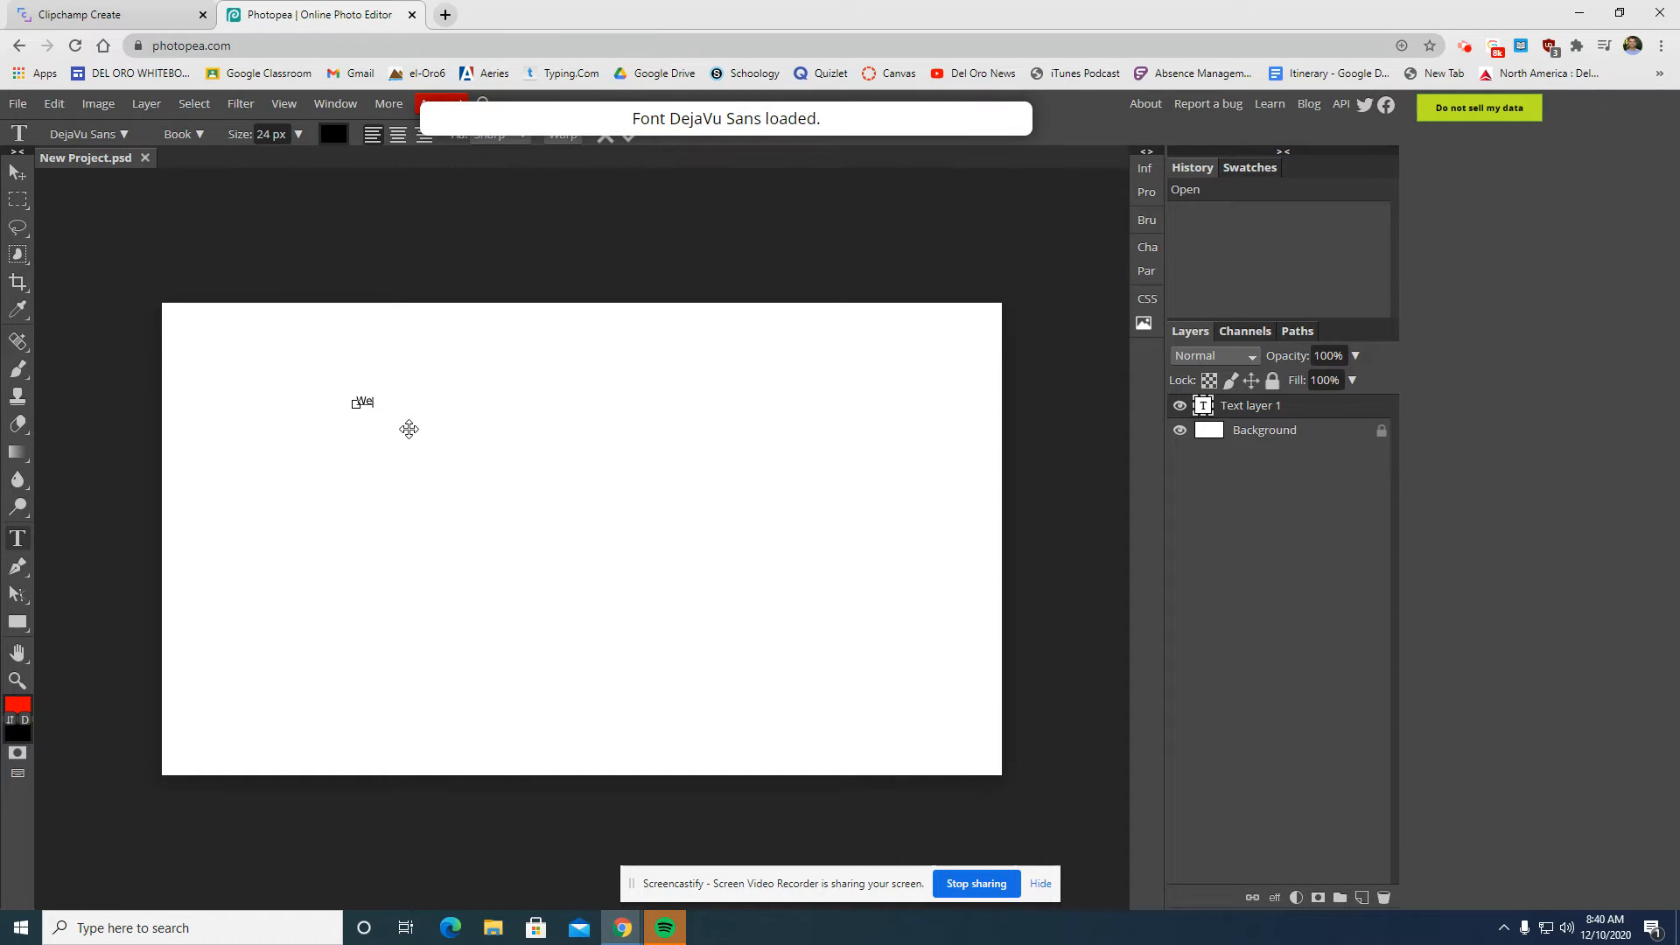
text(lcome to)
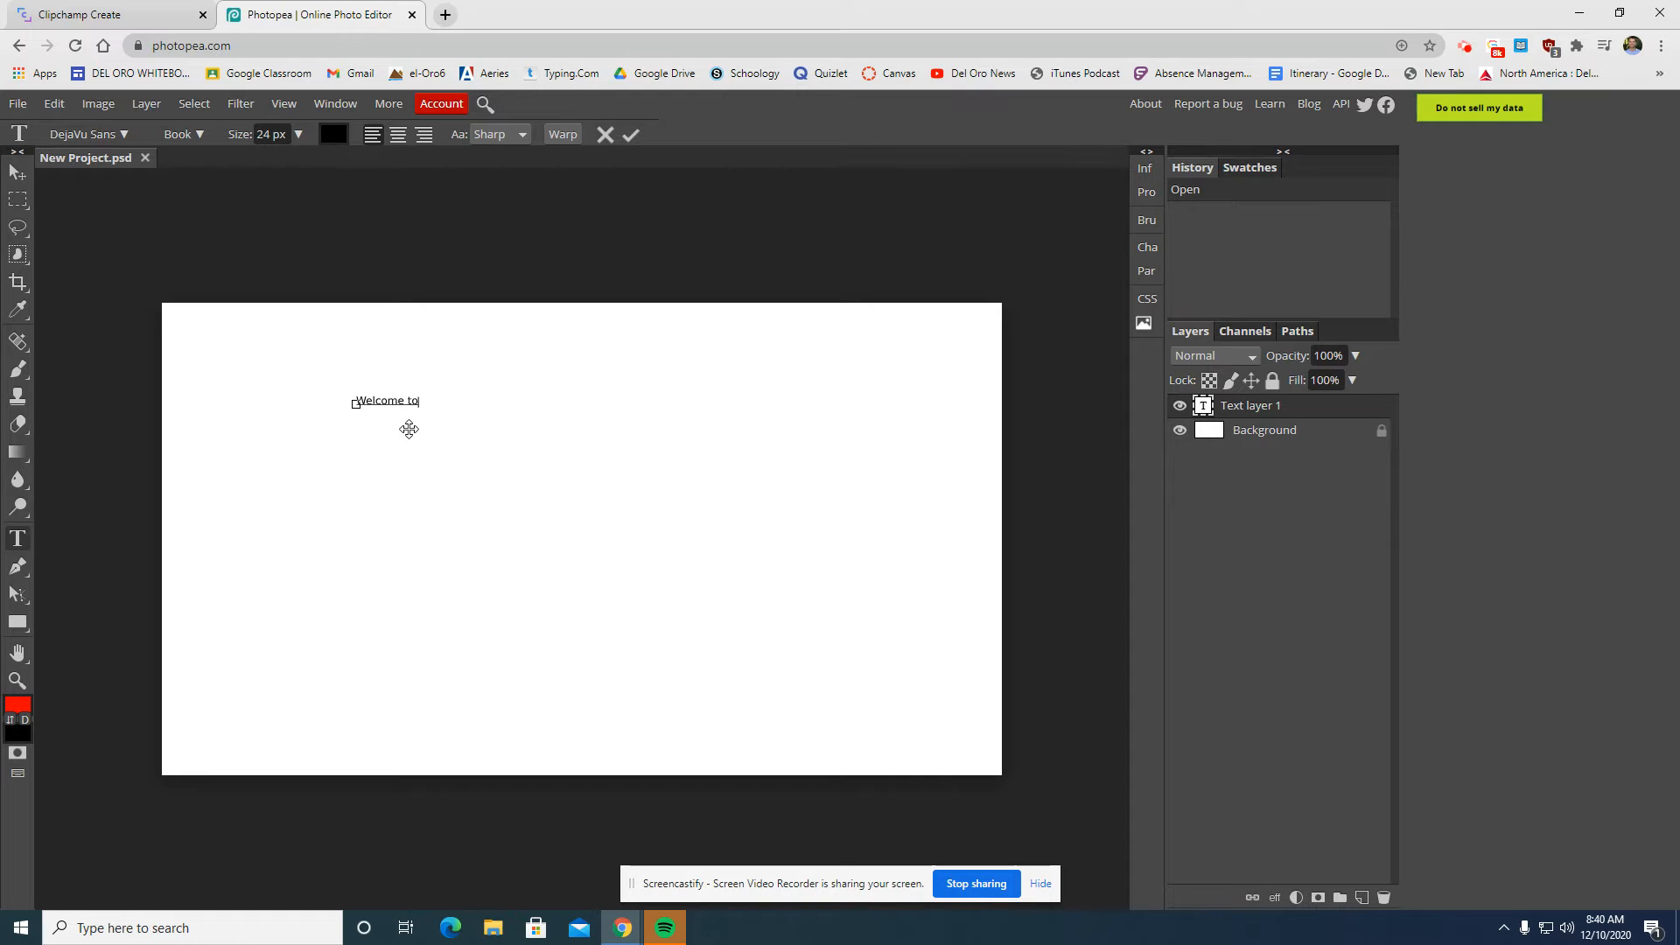
click(17, 173)
drag(375, 407, 547, 381)
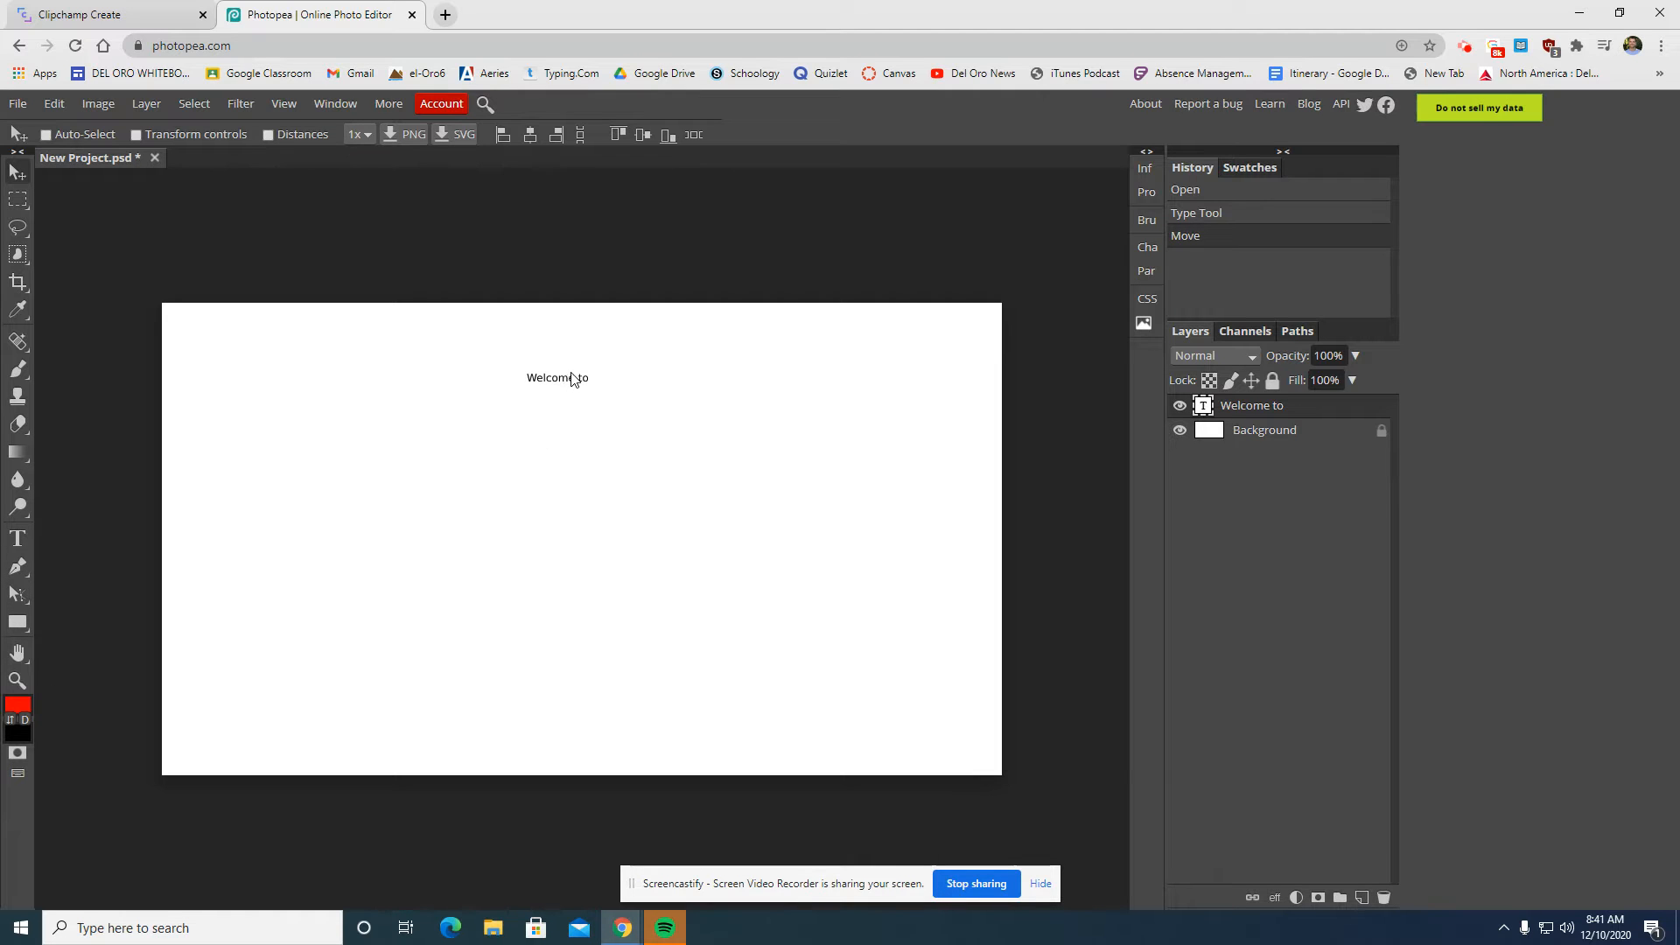
- Duplicate the "Welcome to" text just below the original and change the copy to "Del Oro High School"
drag(557, 388, 558, 421)
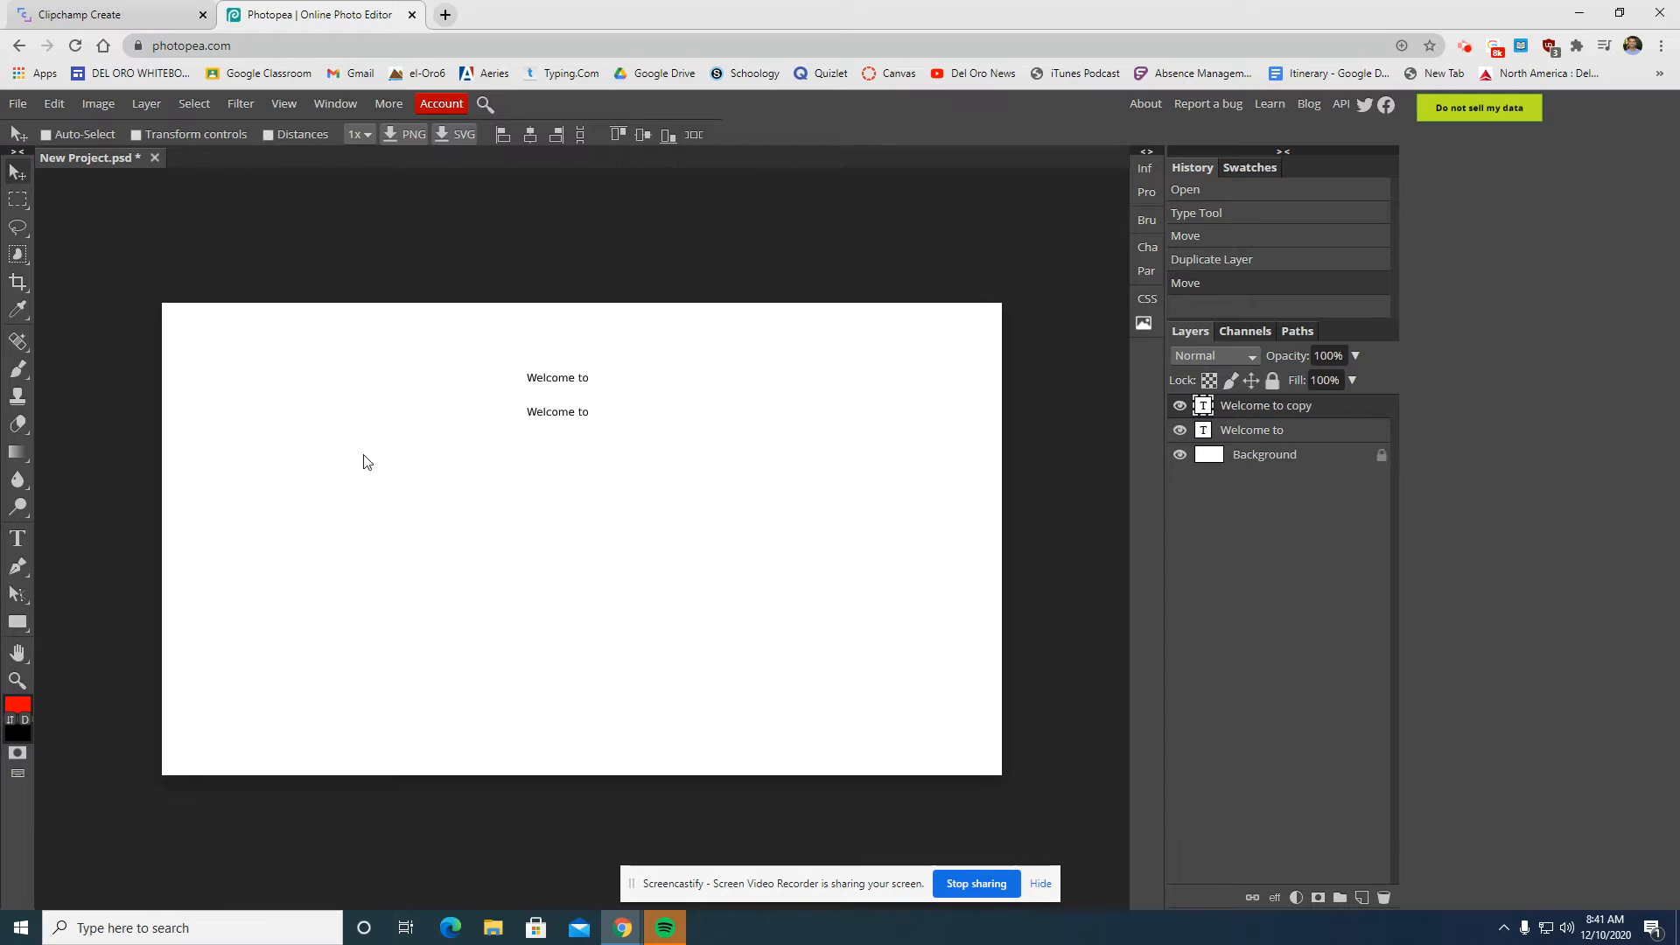
click(17, 538)
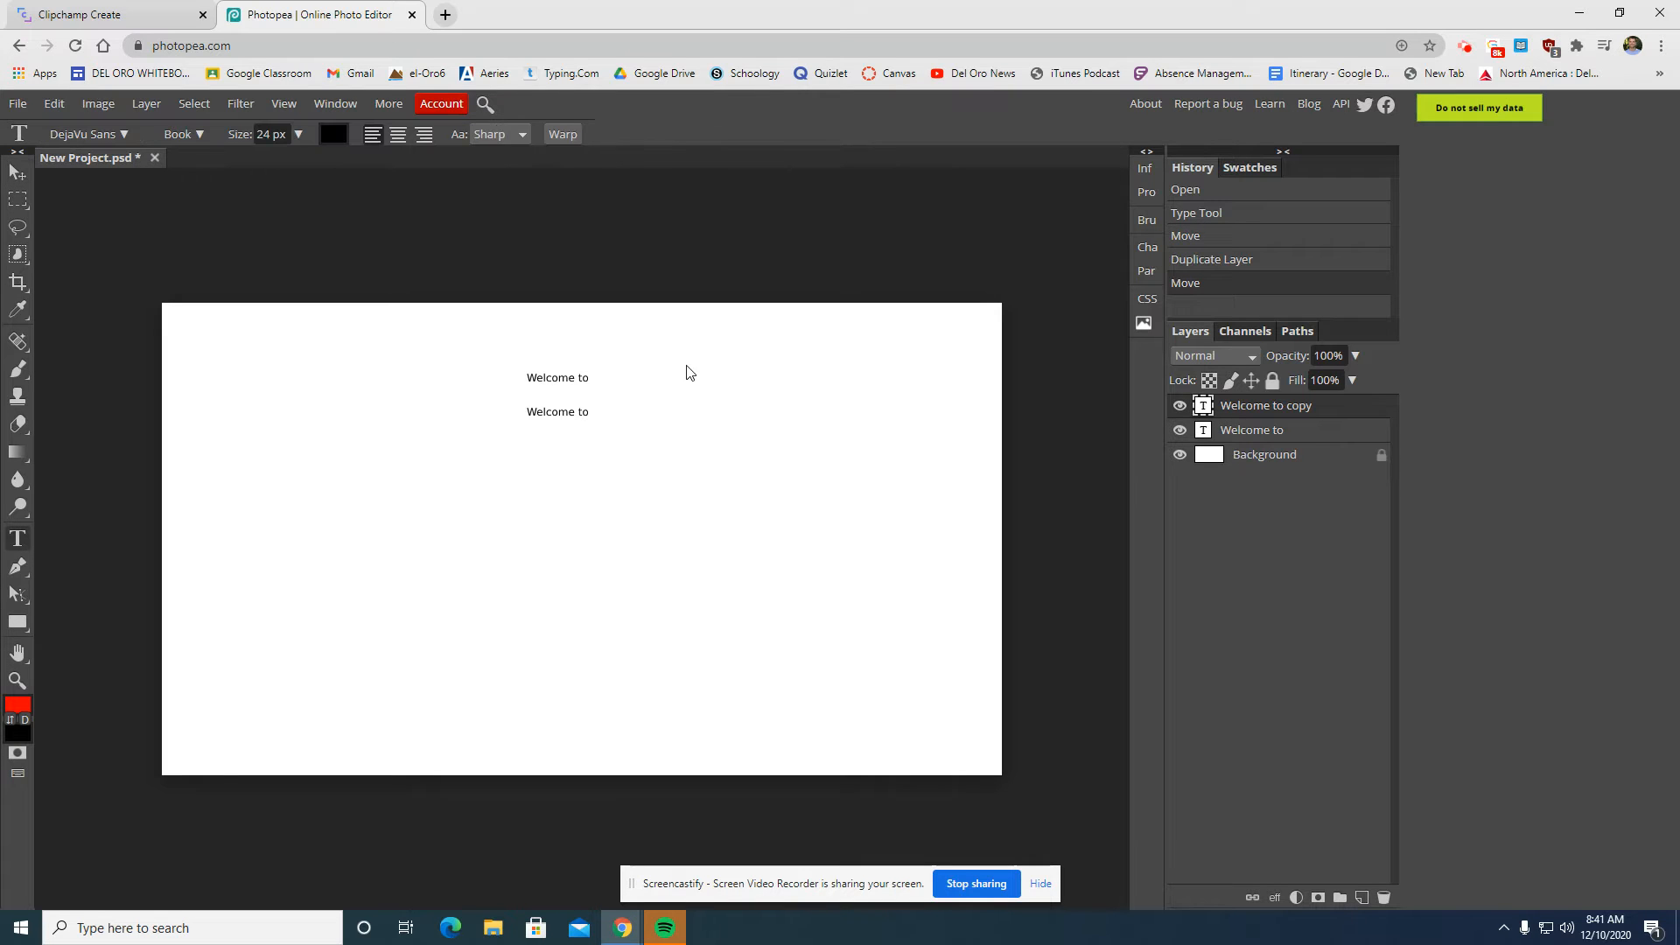
click(585, 409)
key(BackSpace)
key(BackSpace)
key(BackSpace)
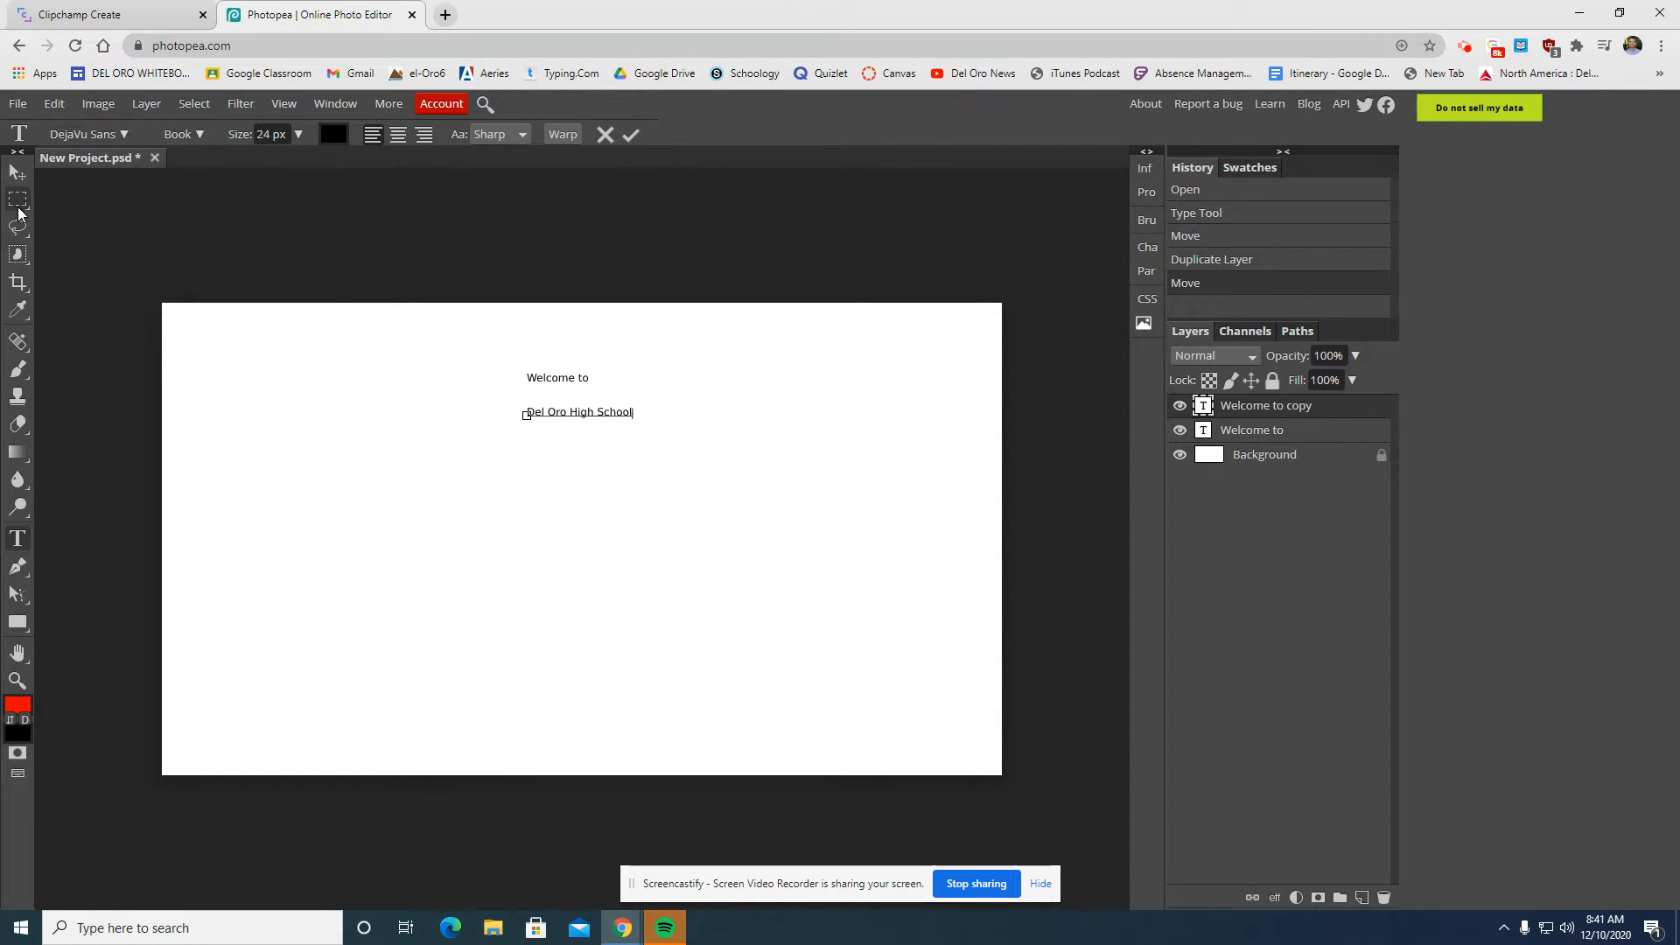
click(13, 166)
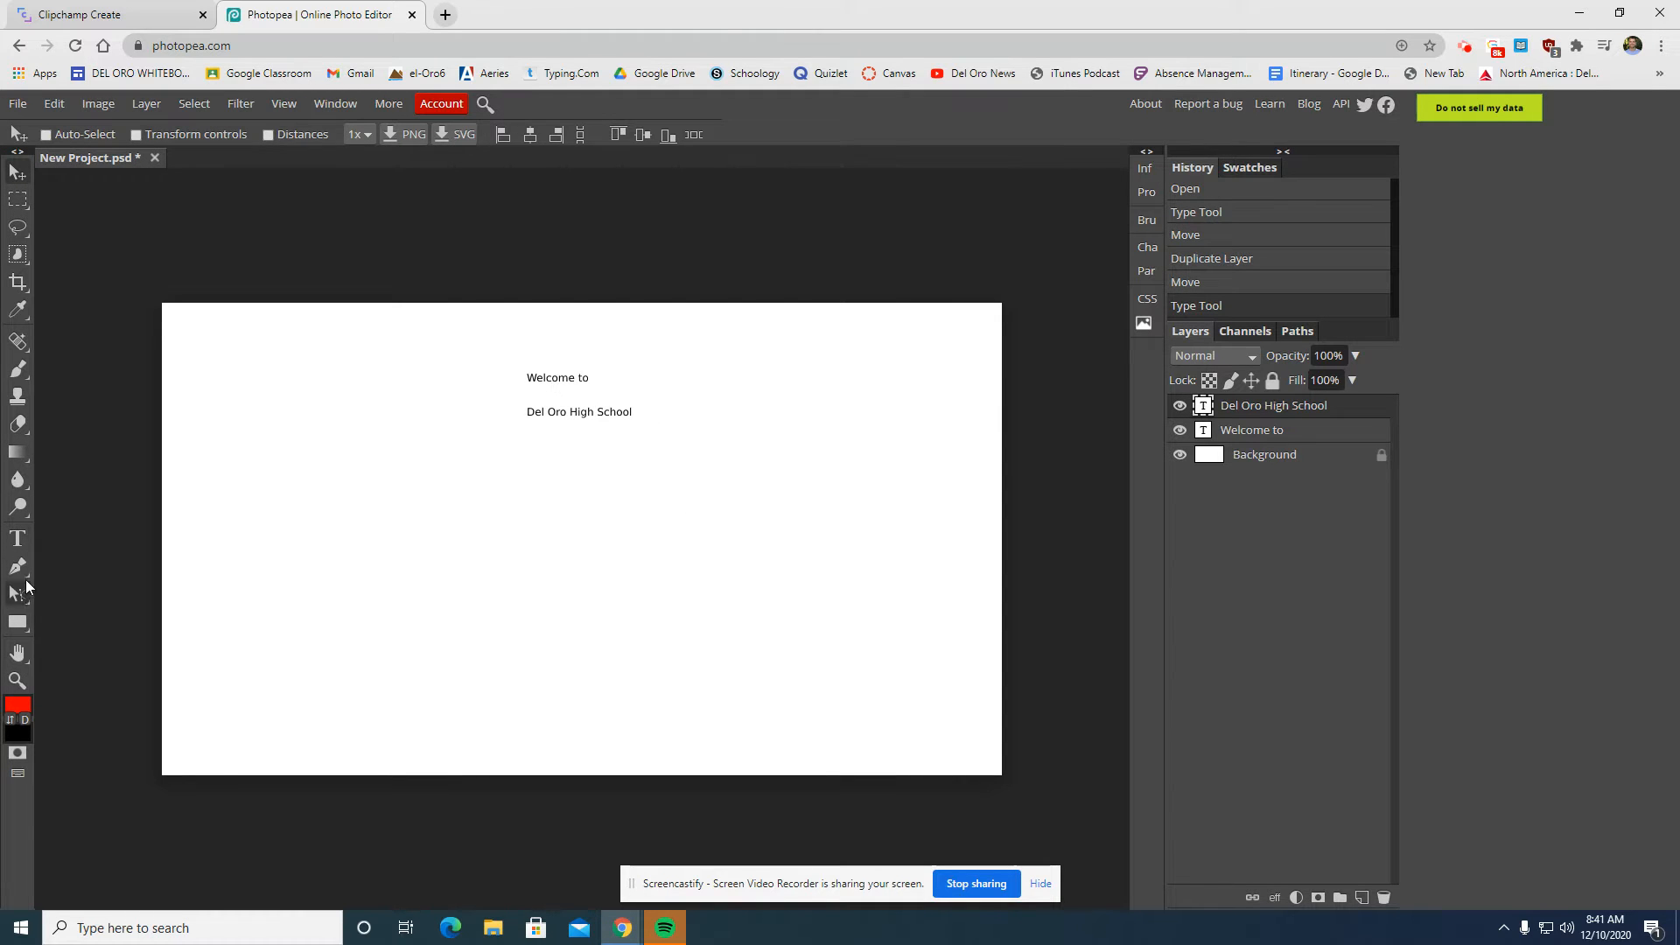
- Apply All Caps to both the "Del Oro High School" and "Welcome to" text layers
click(1149, 251)
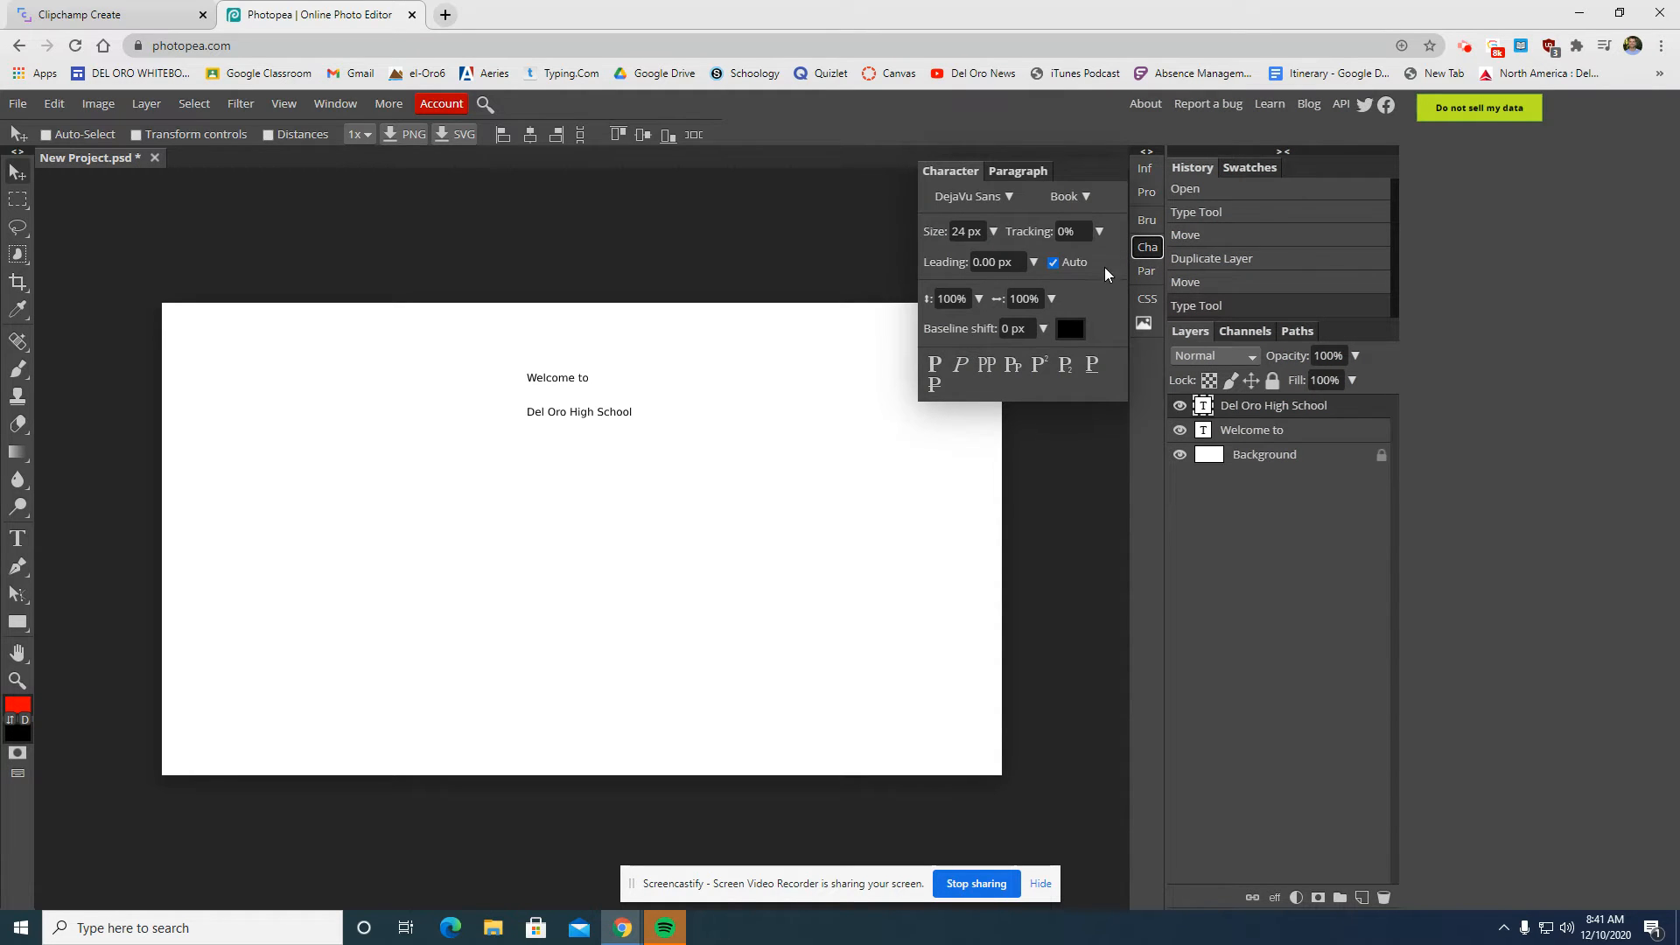
click(986, 365)
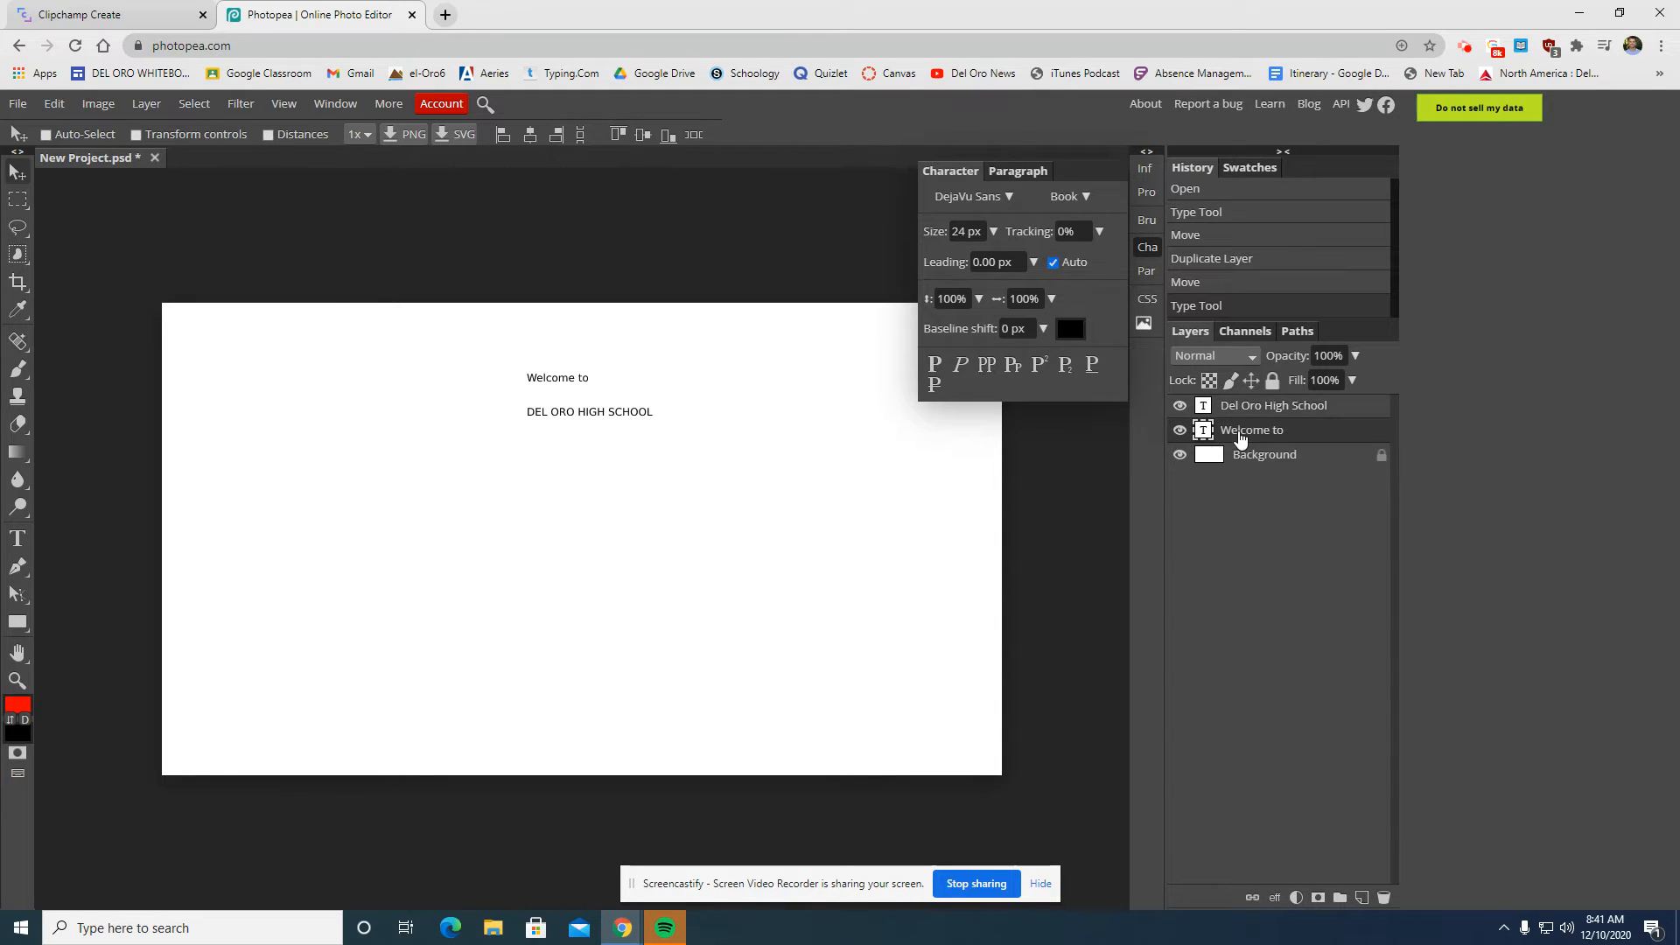
click(1236, 431)
click(988, 365)
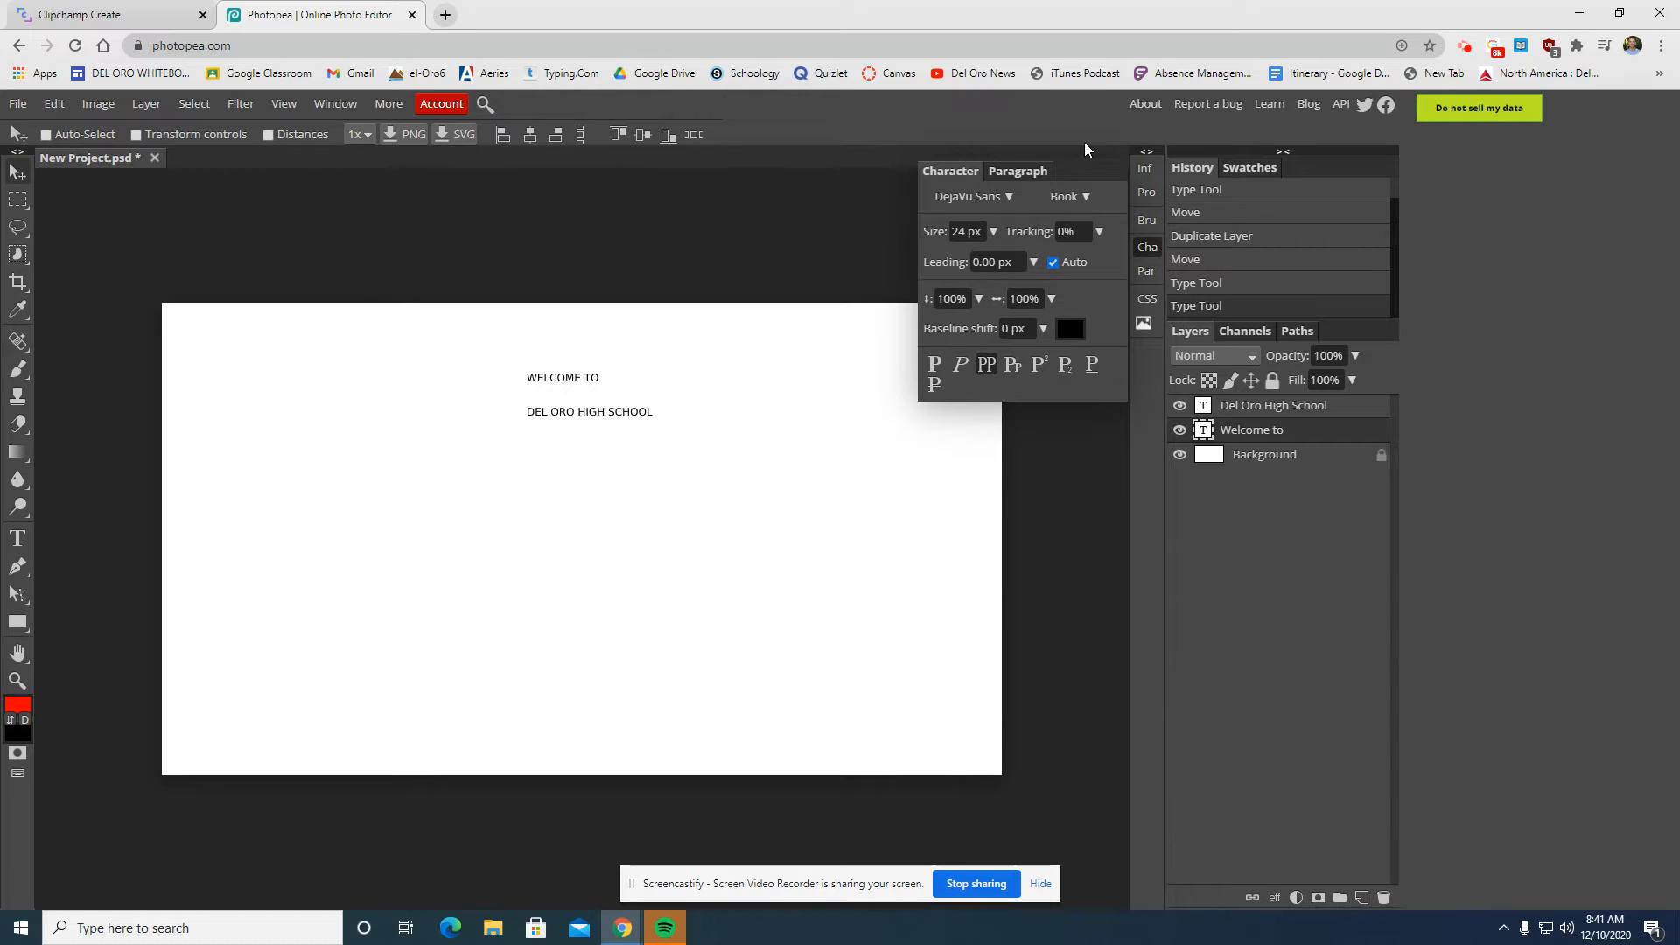
click(1143, 249)
- Move the "WELCOME TO" text below the school name and scale it up proportionally to about 278%
drag(629, 421, 622, 550)
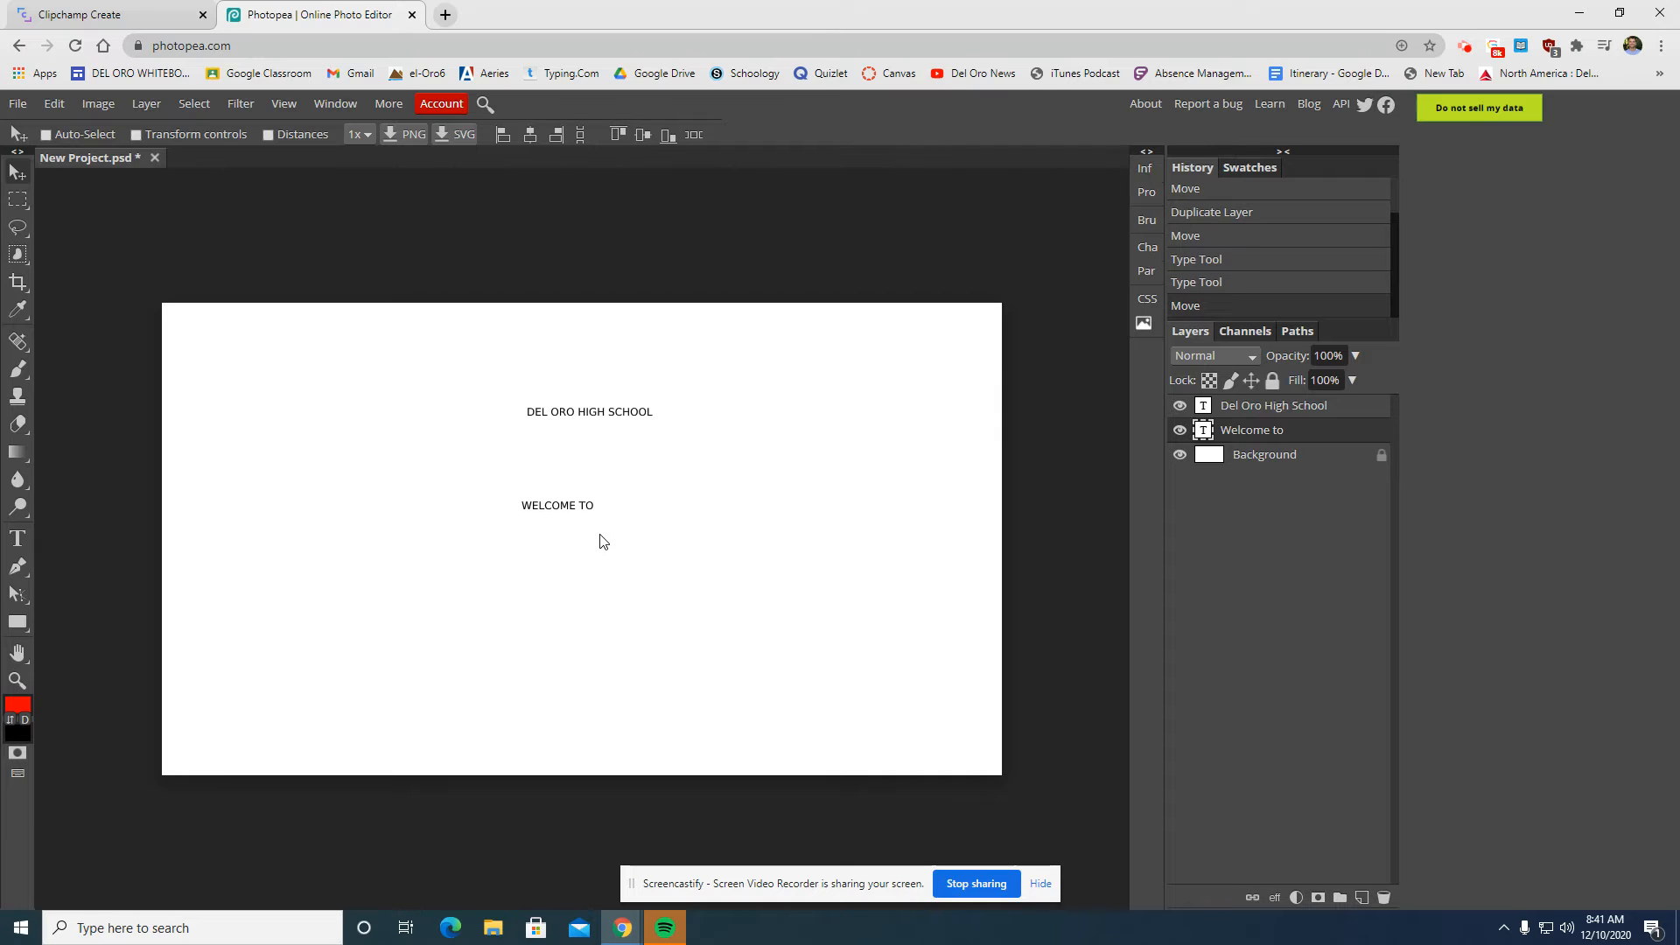
click(137, 135)
key(shift)
drag(599, 496, 721, 399)
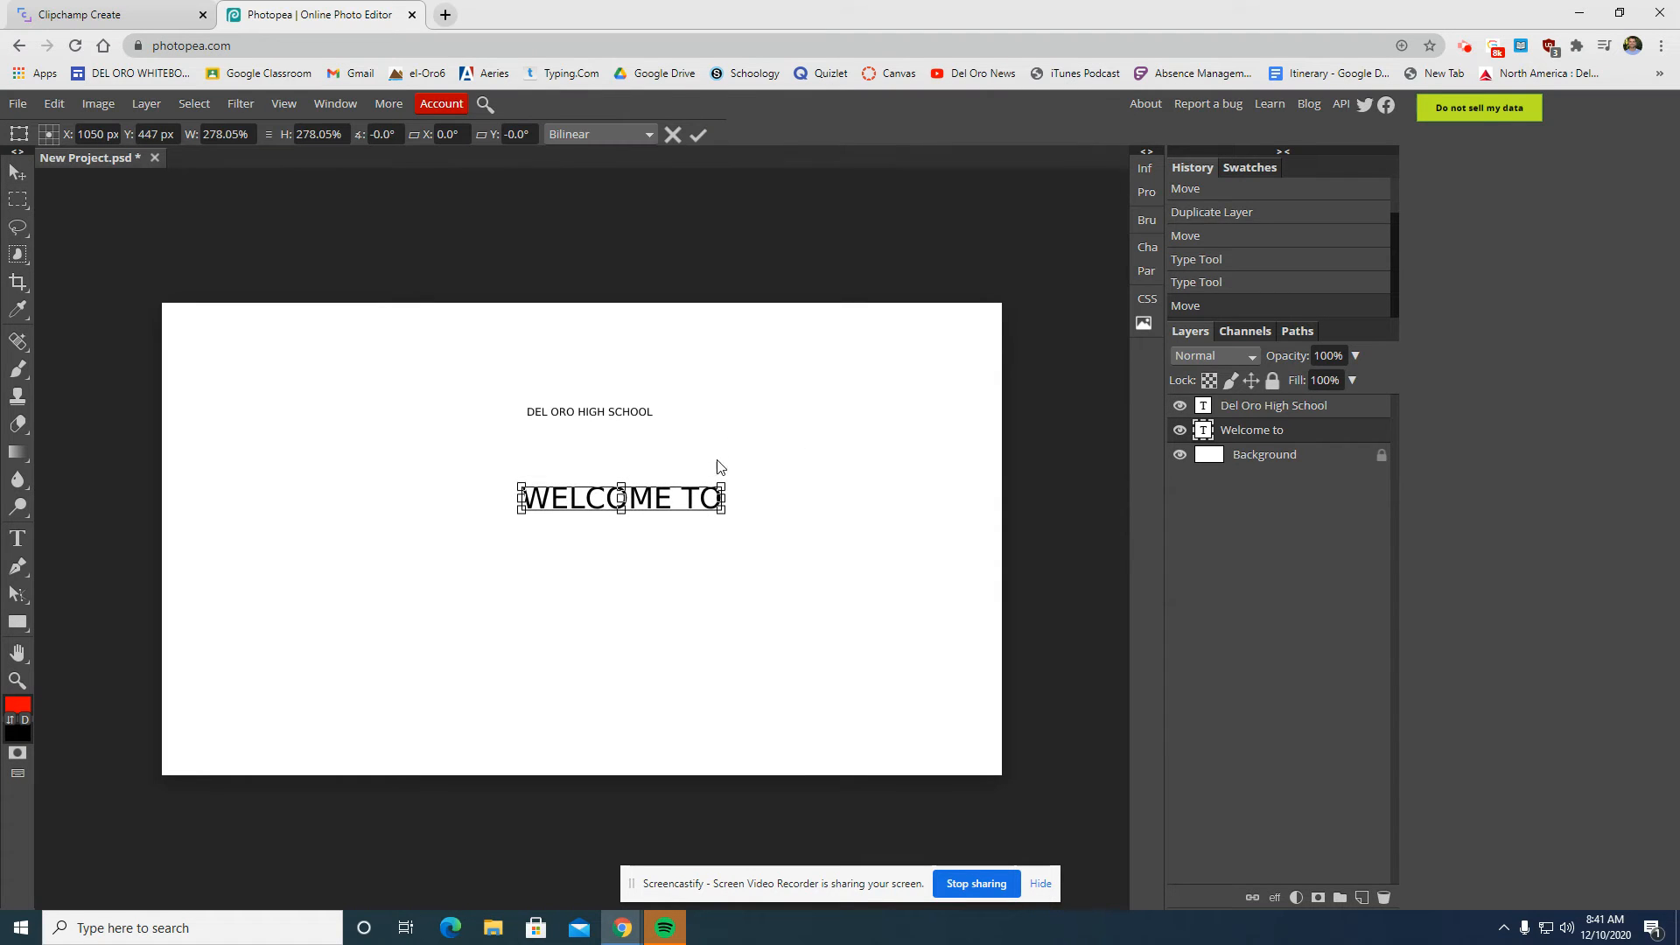
key(Return)
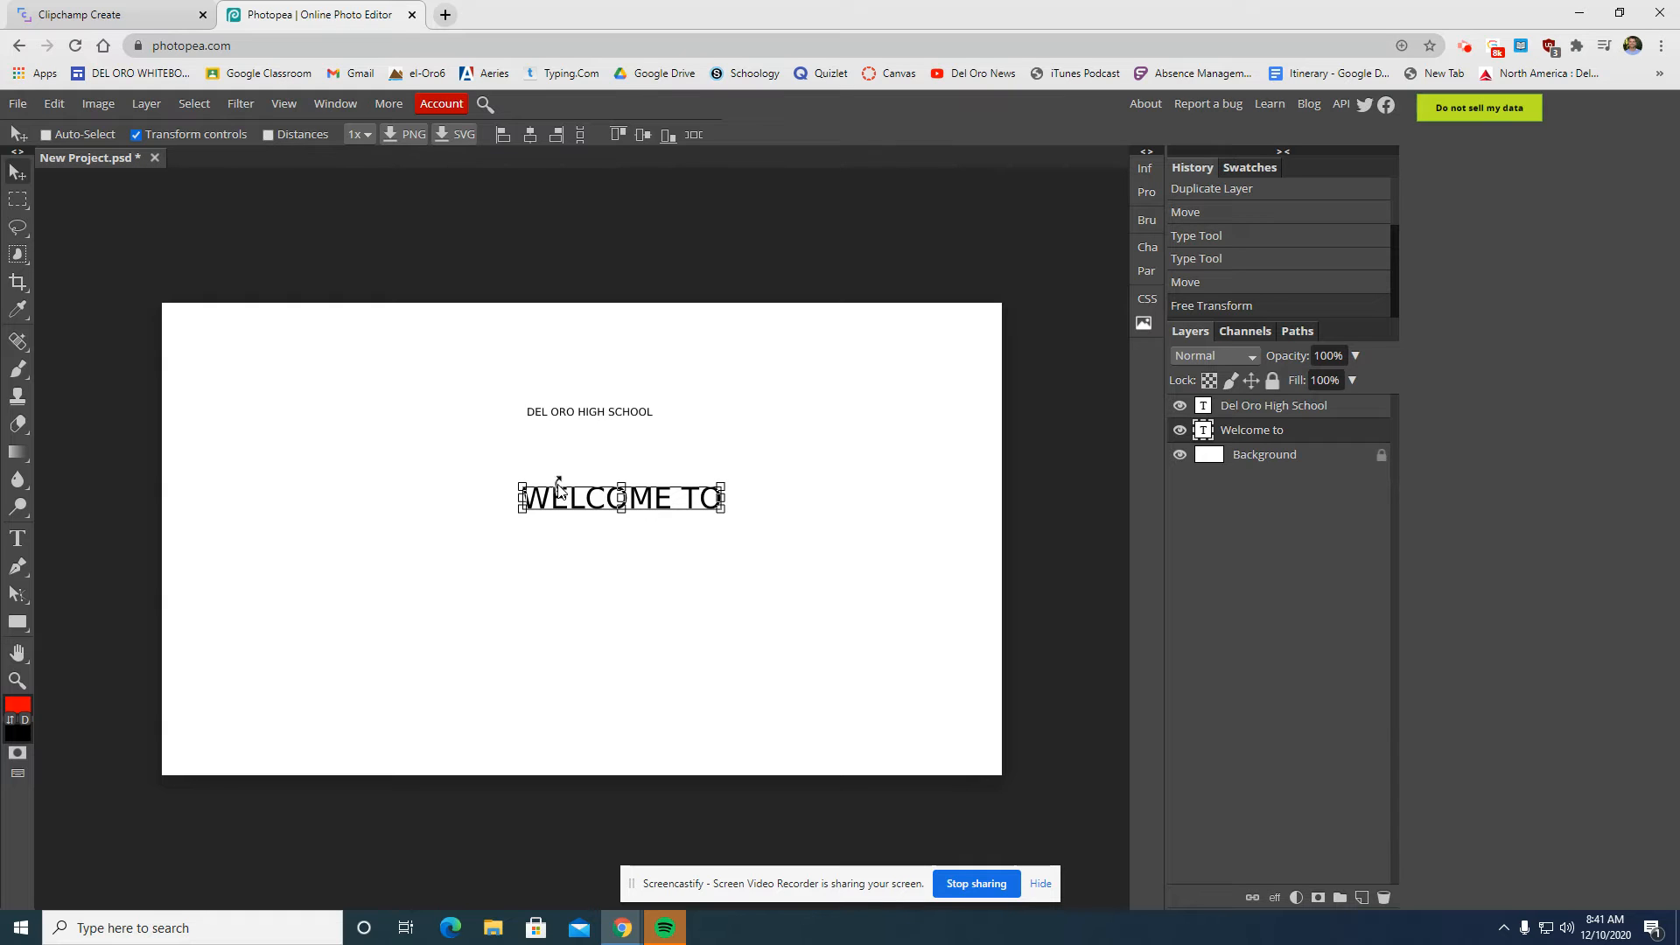
click(138, 135)
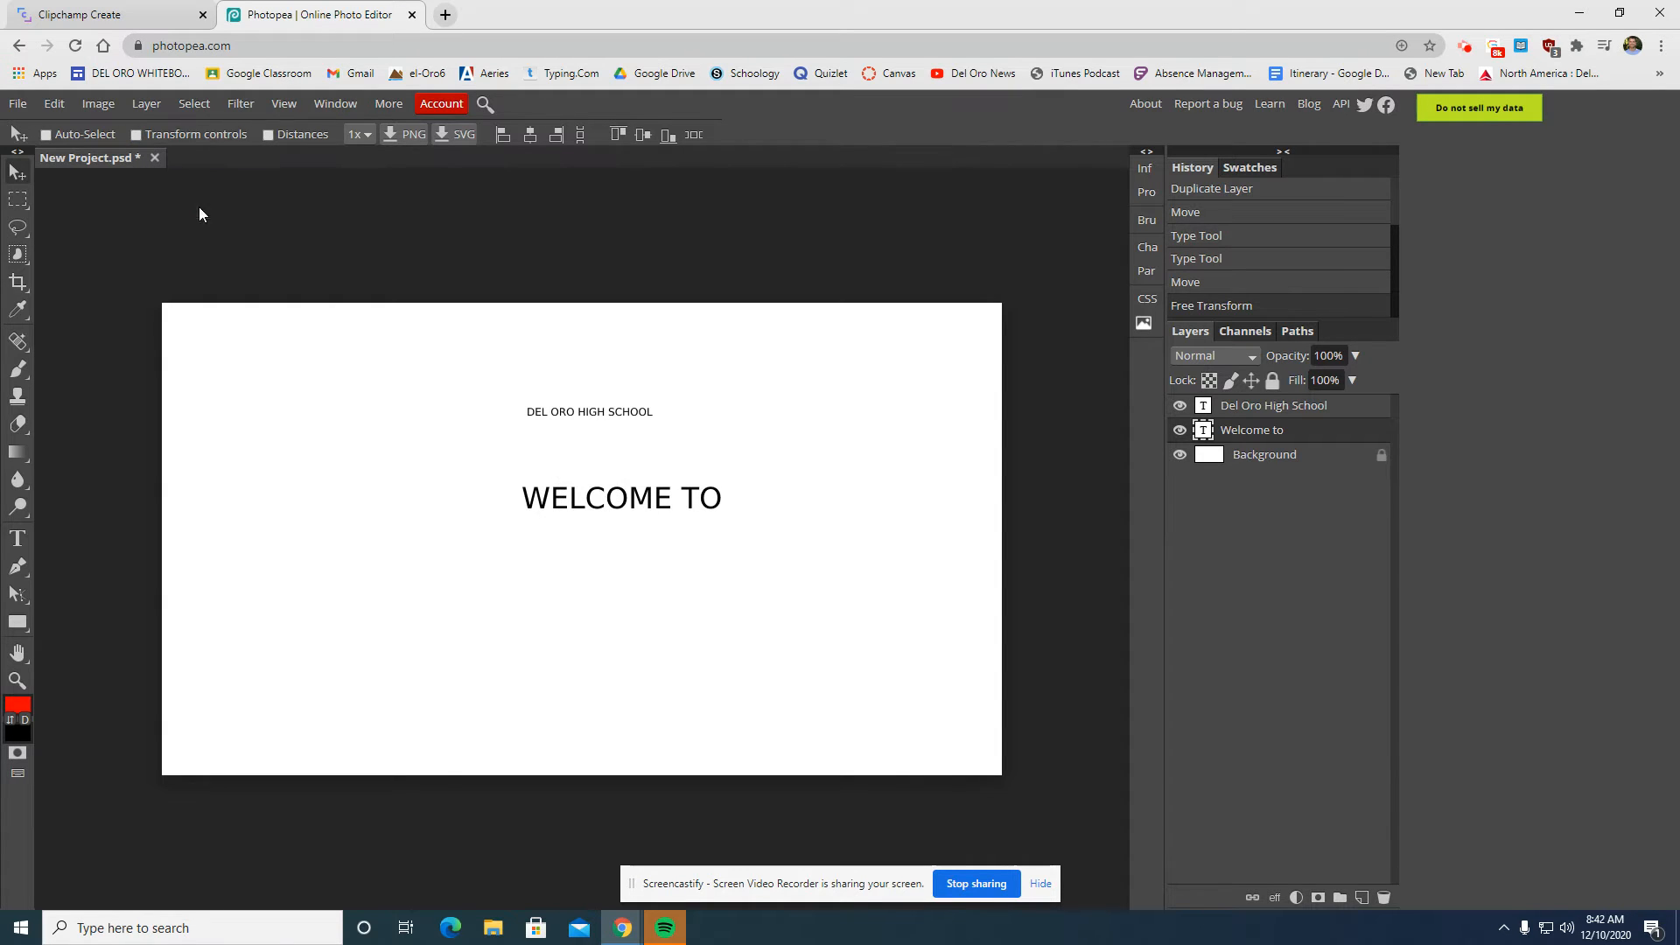
- Reposition the texts so "WELCOME TO" sits near the canvas's upper middle and "DEL ORO HIGH SCHOOL" in its lower half
drag(592, 421, 461, 449)
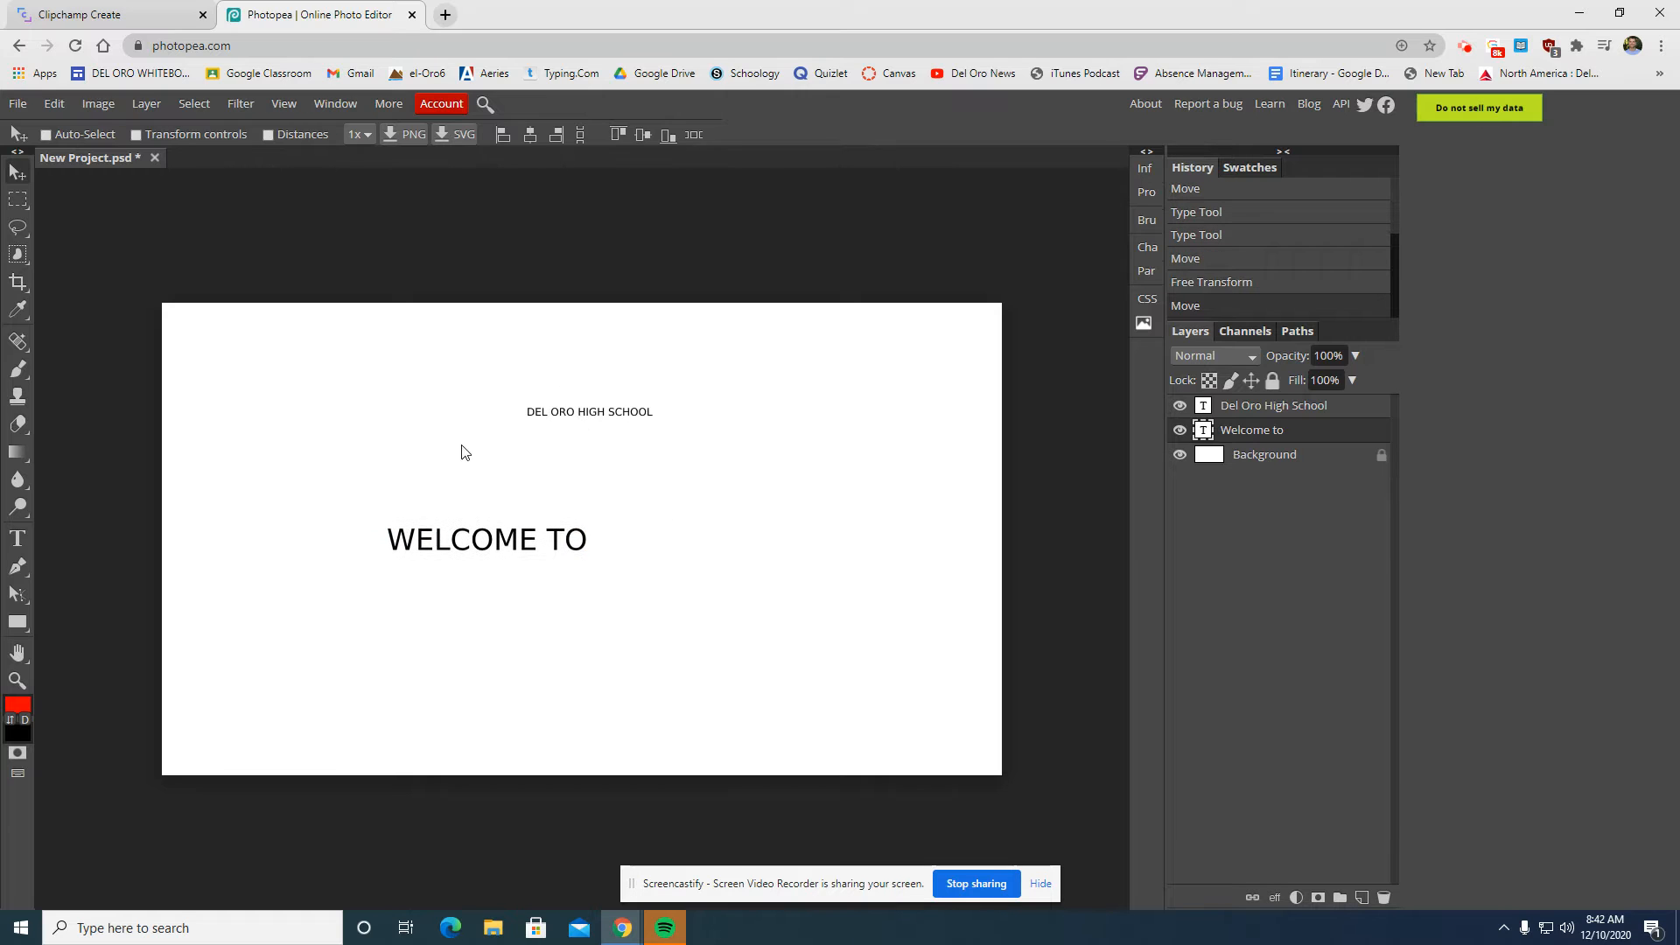
click(1242, 411)
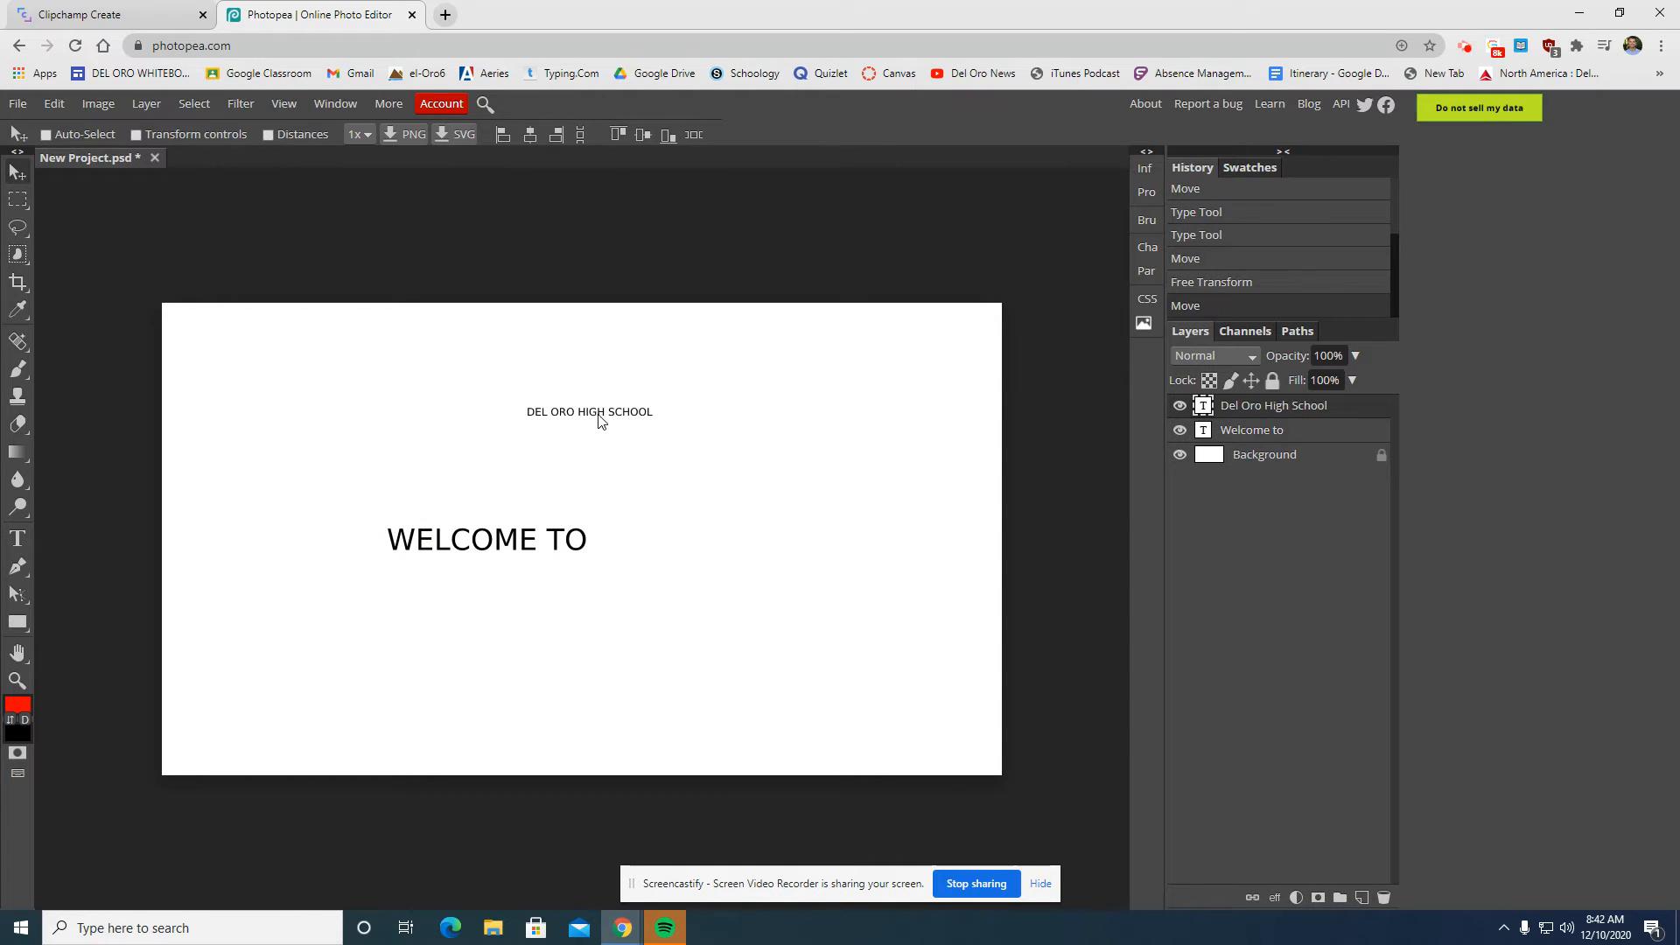
drag(601, 421, 518, 651)
click(1269, 431)
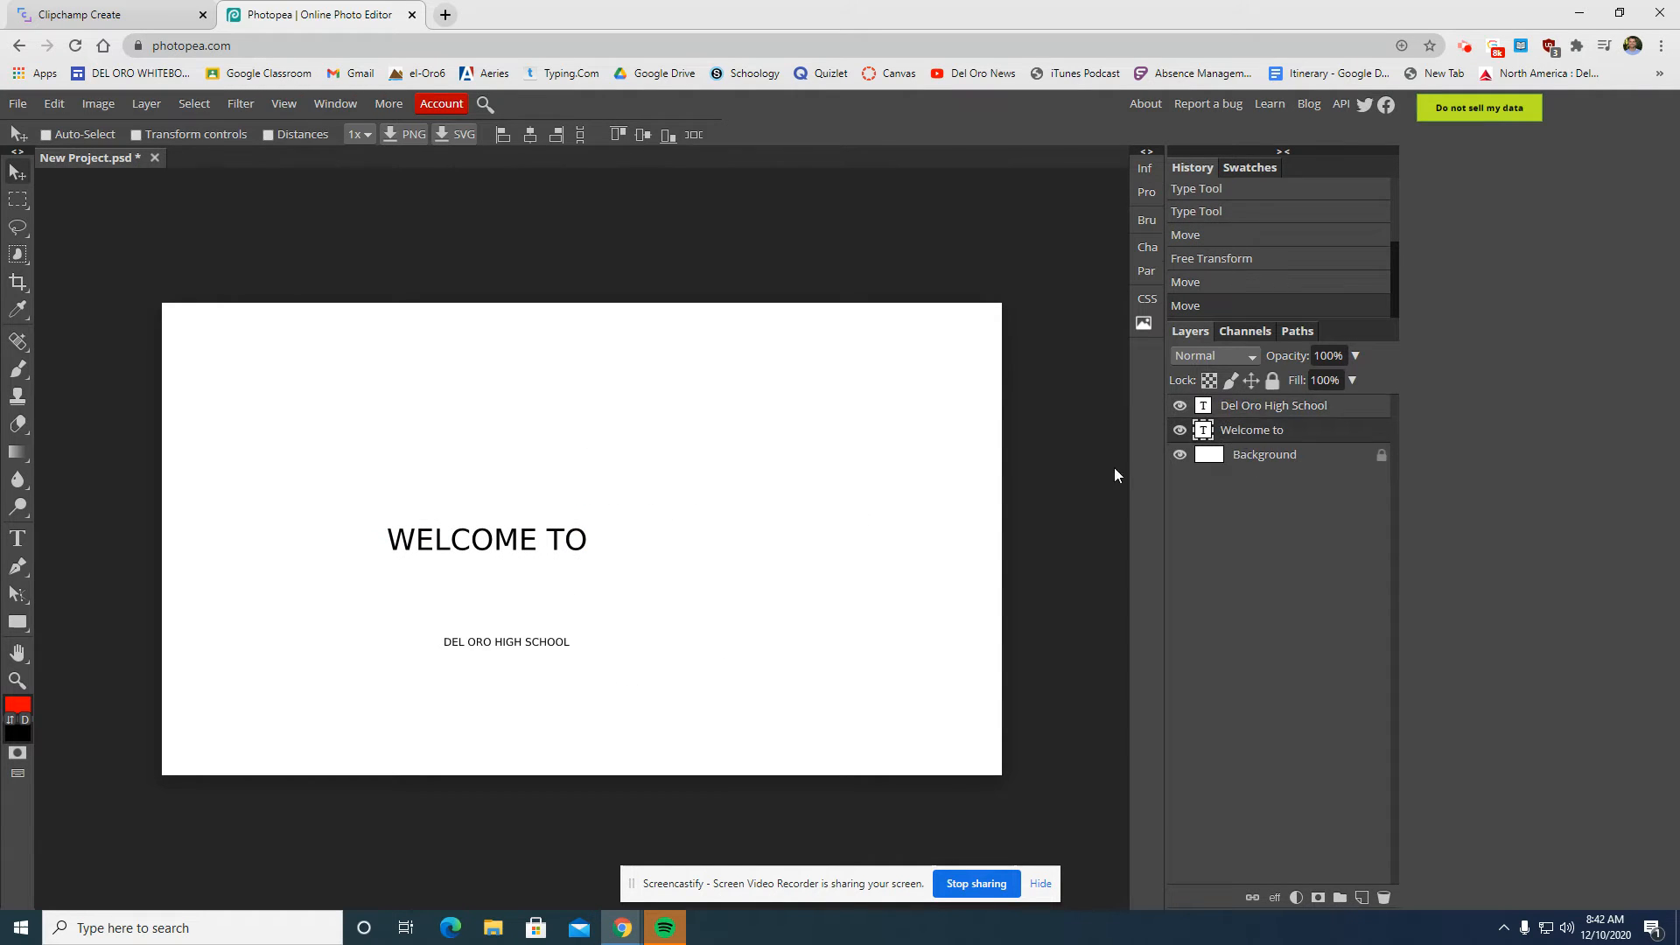
drag(553, 540, 637, 385)
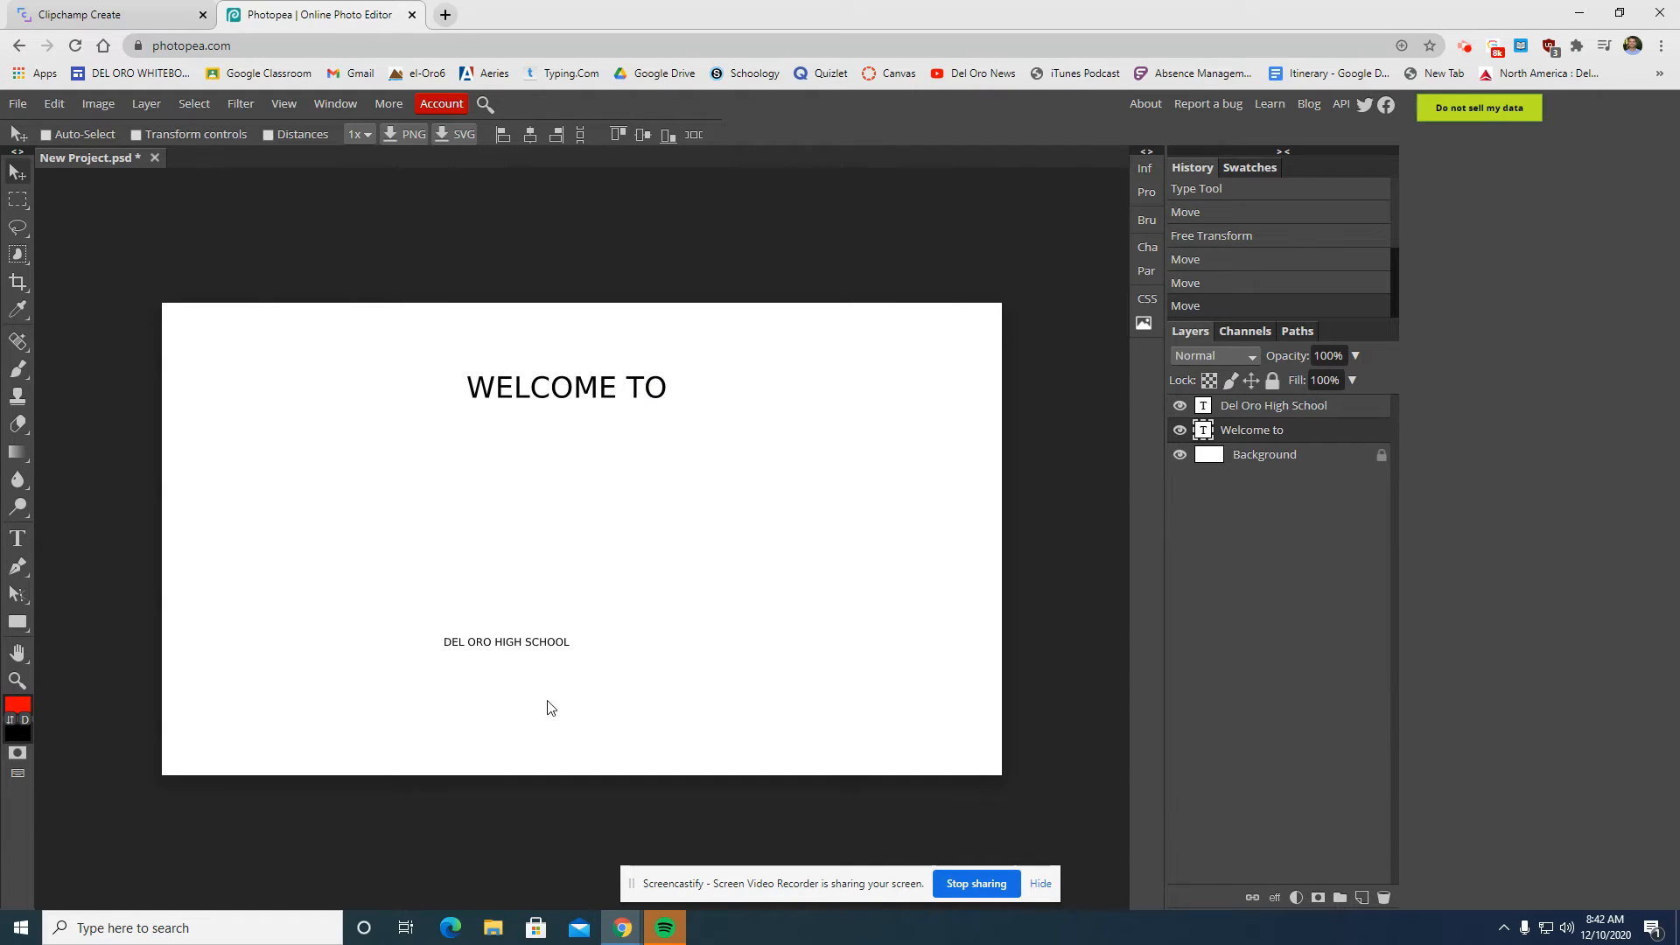
- Move "DEL ORO HIGH SCHOOL" up toward the canvas's middle and scale it up proportionally to about 605%
drag(551, 642, 608, 557)
click(1229, 407)
key(ctrl+t)
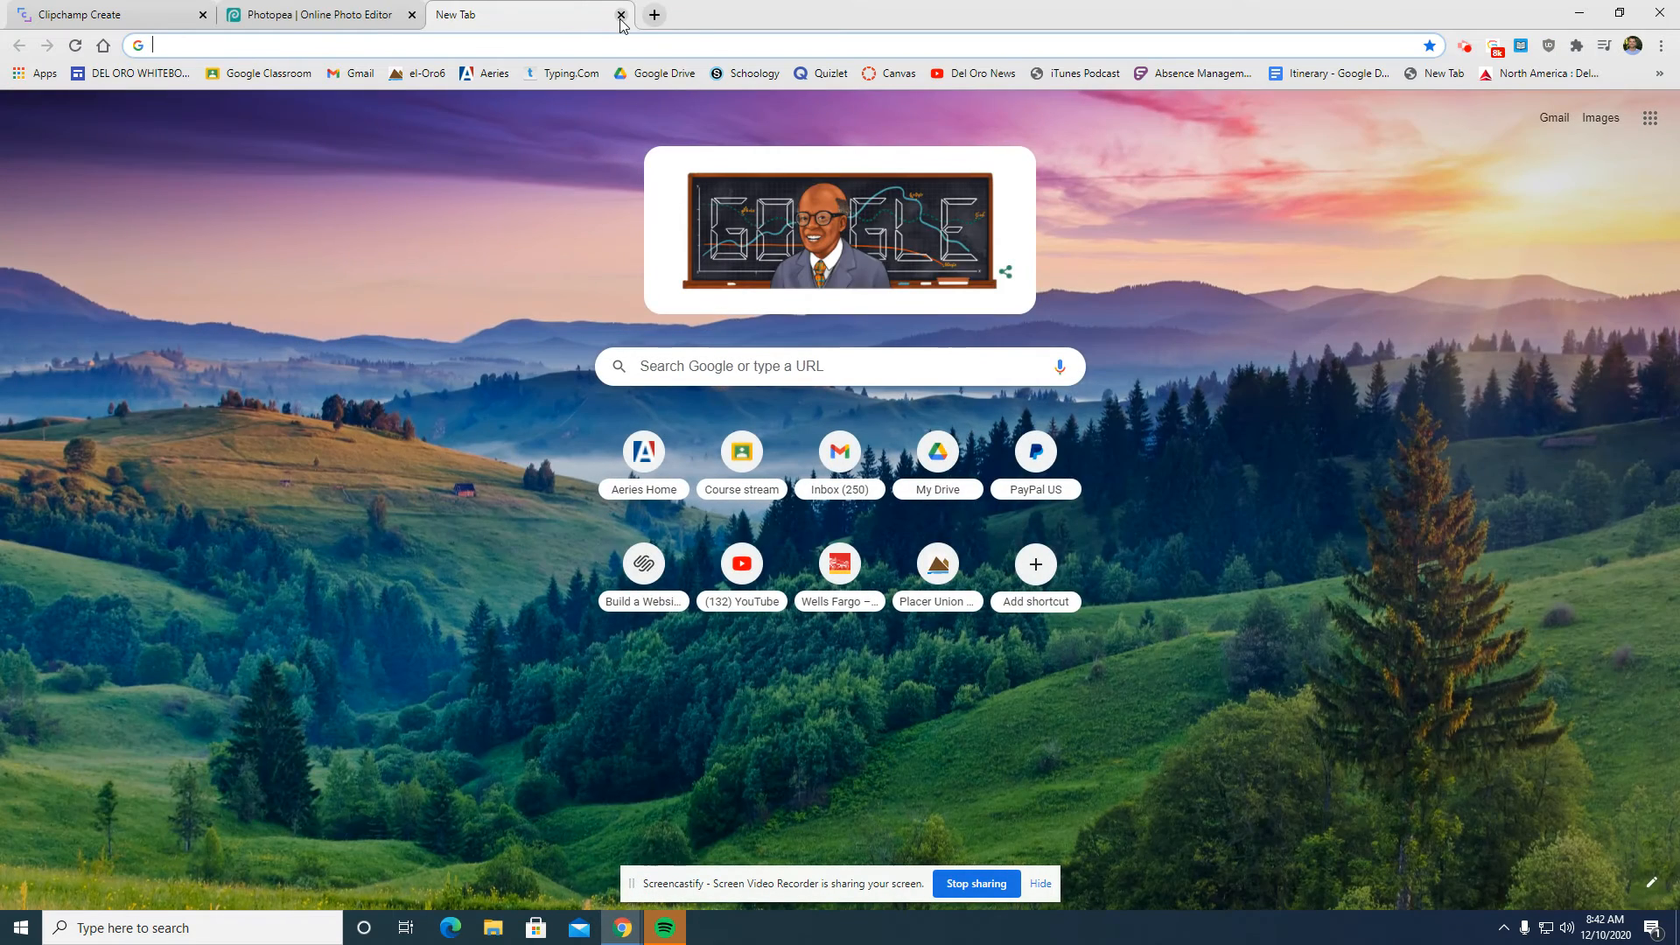
click(592, 15)
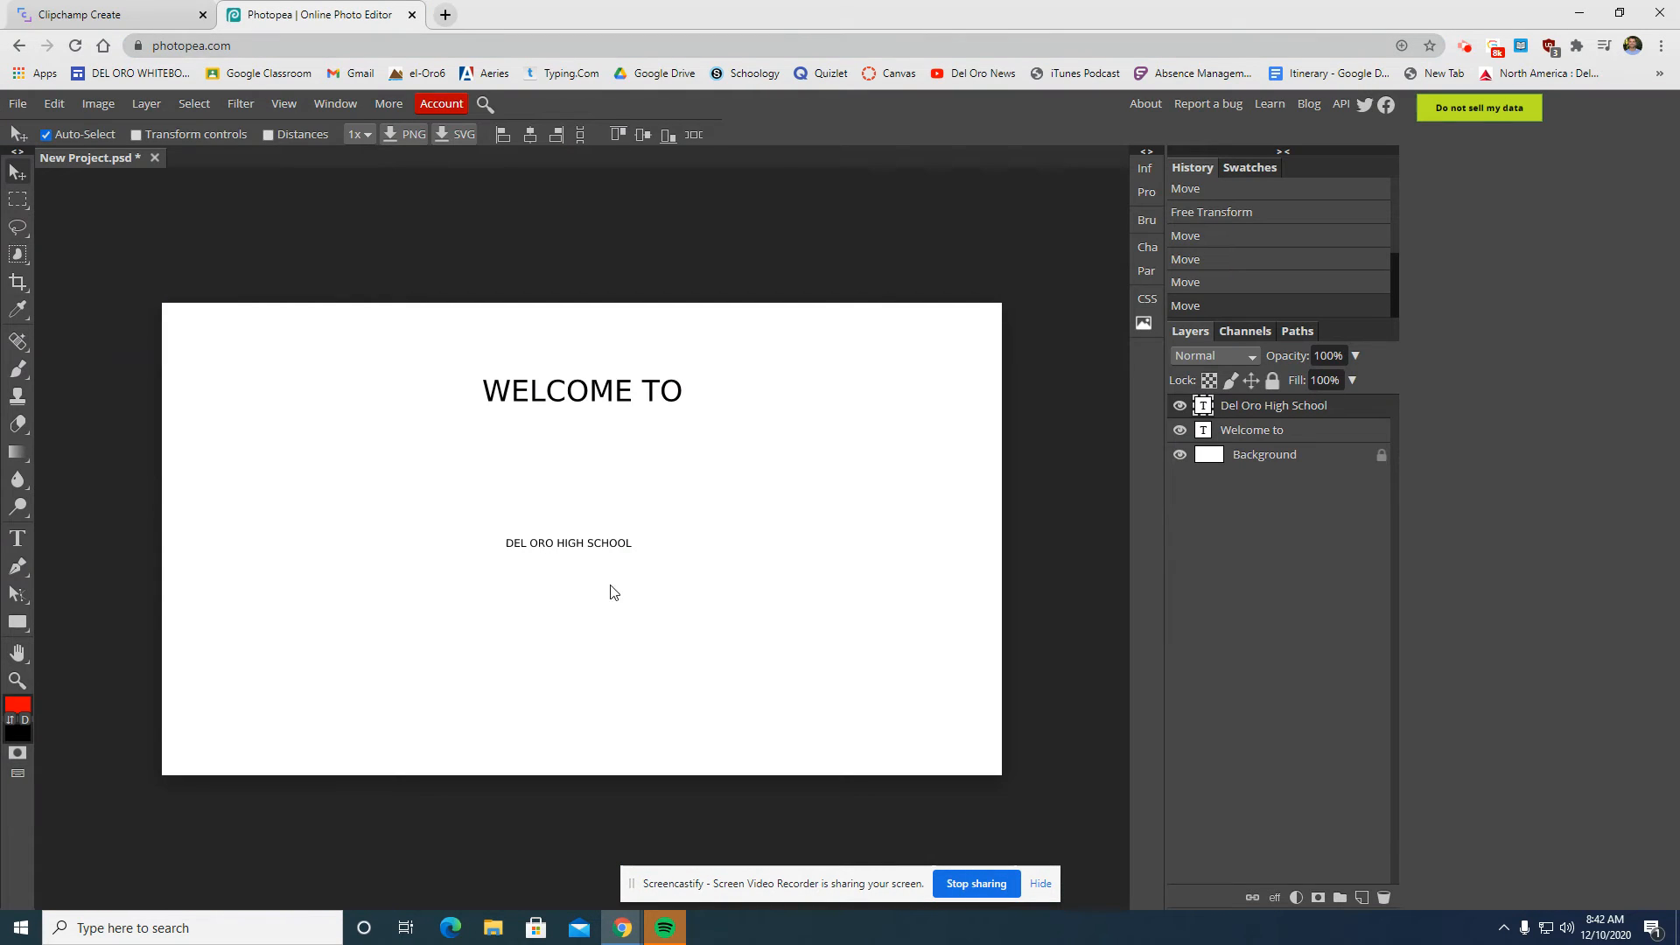
click(123, 134)
click(134, 134)
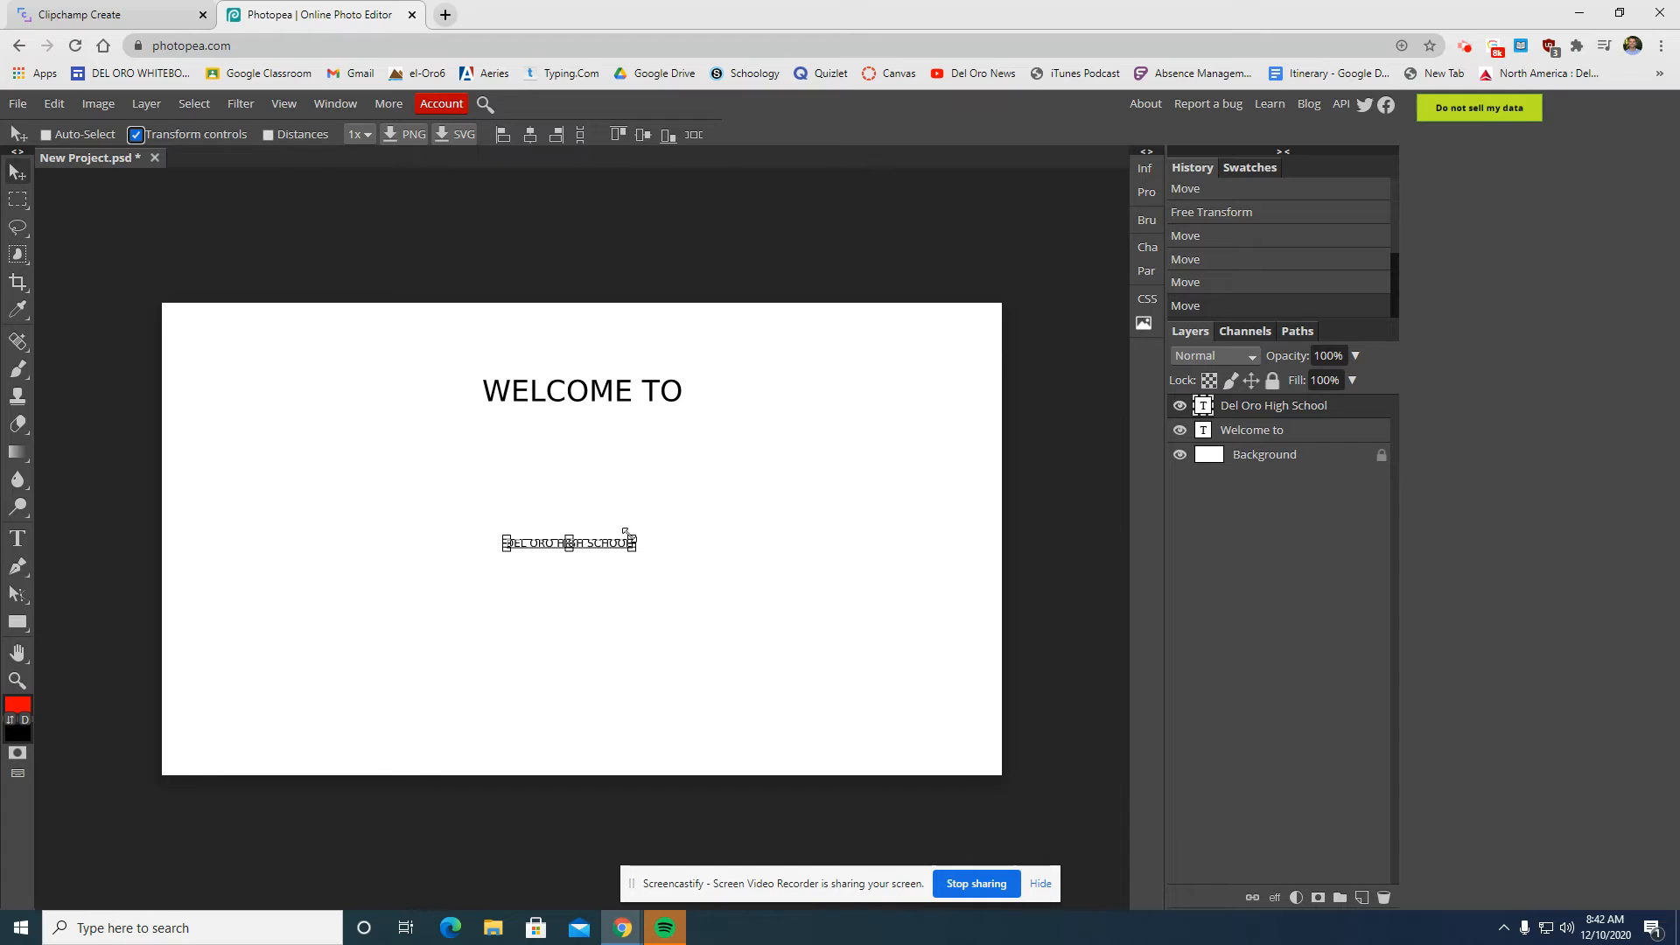
drag(639, 533, 901, 429)
drag(506, 522, 179, 483)
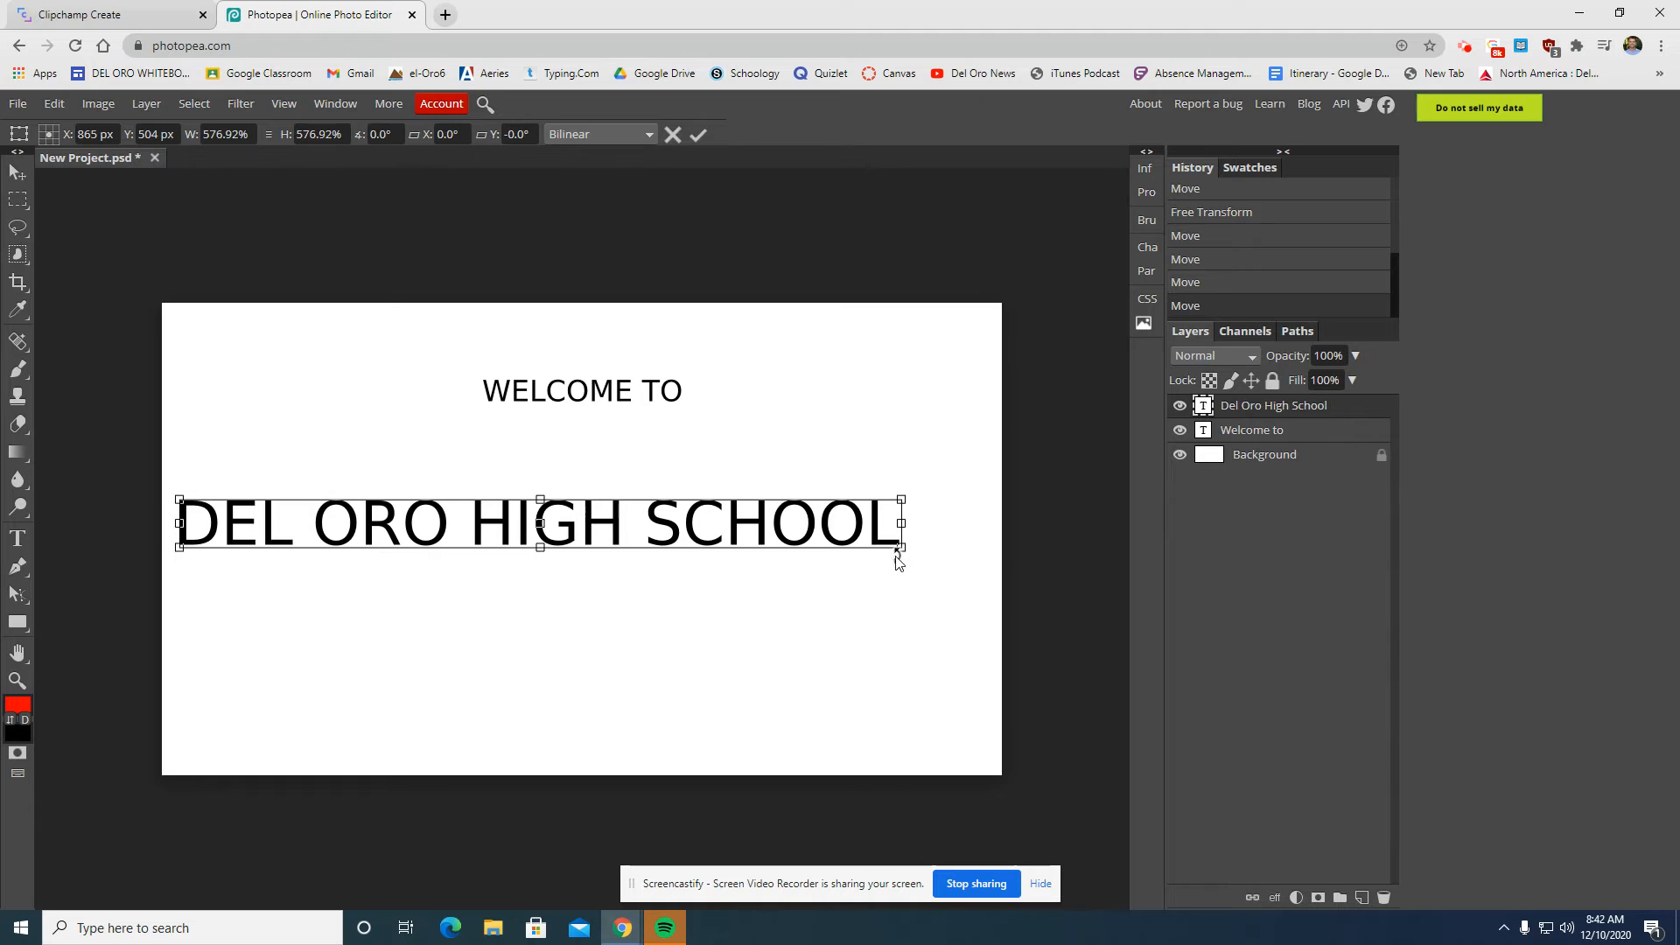
drag(936, 559, 935, 557)
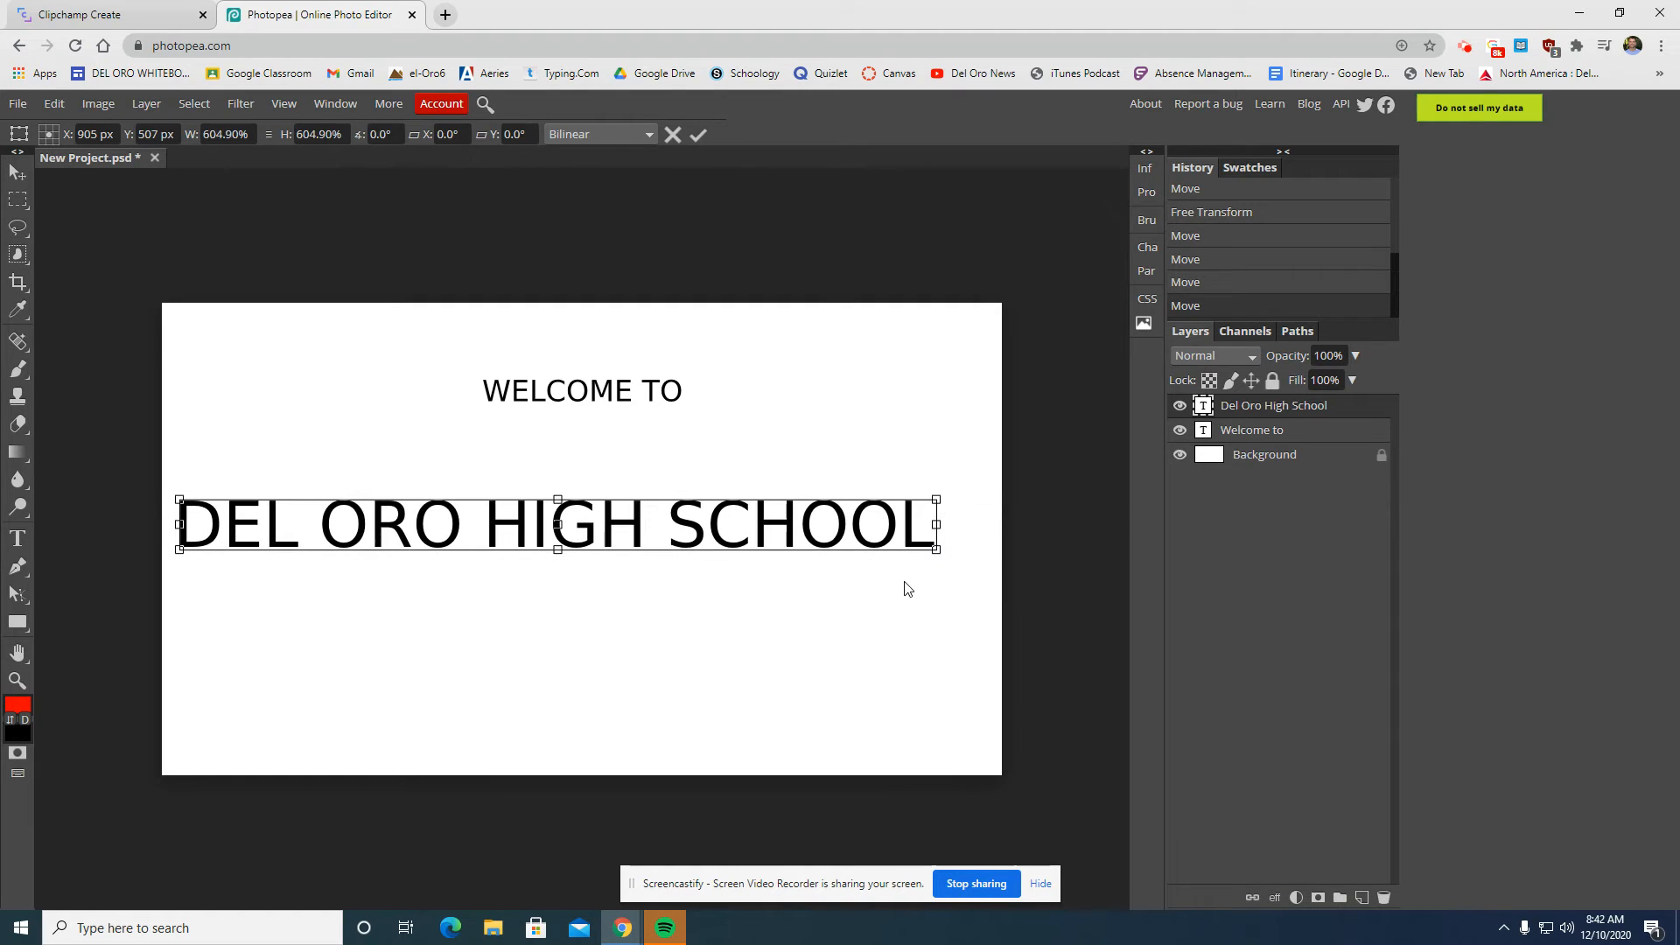
key(Return)
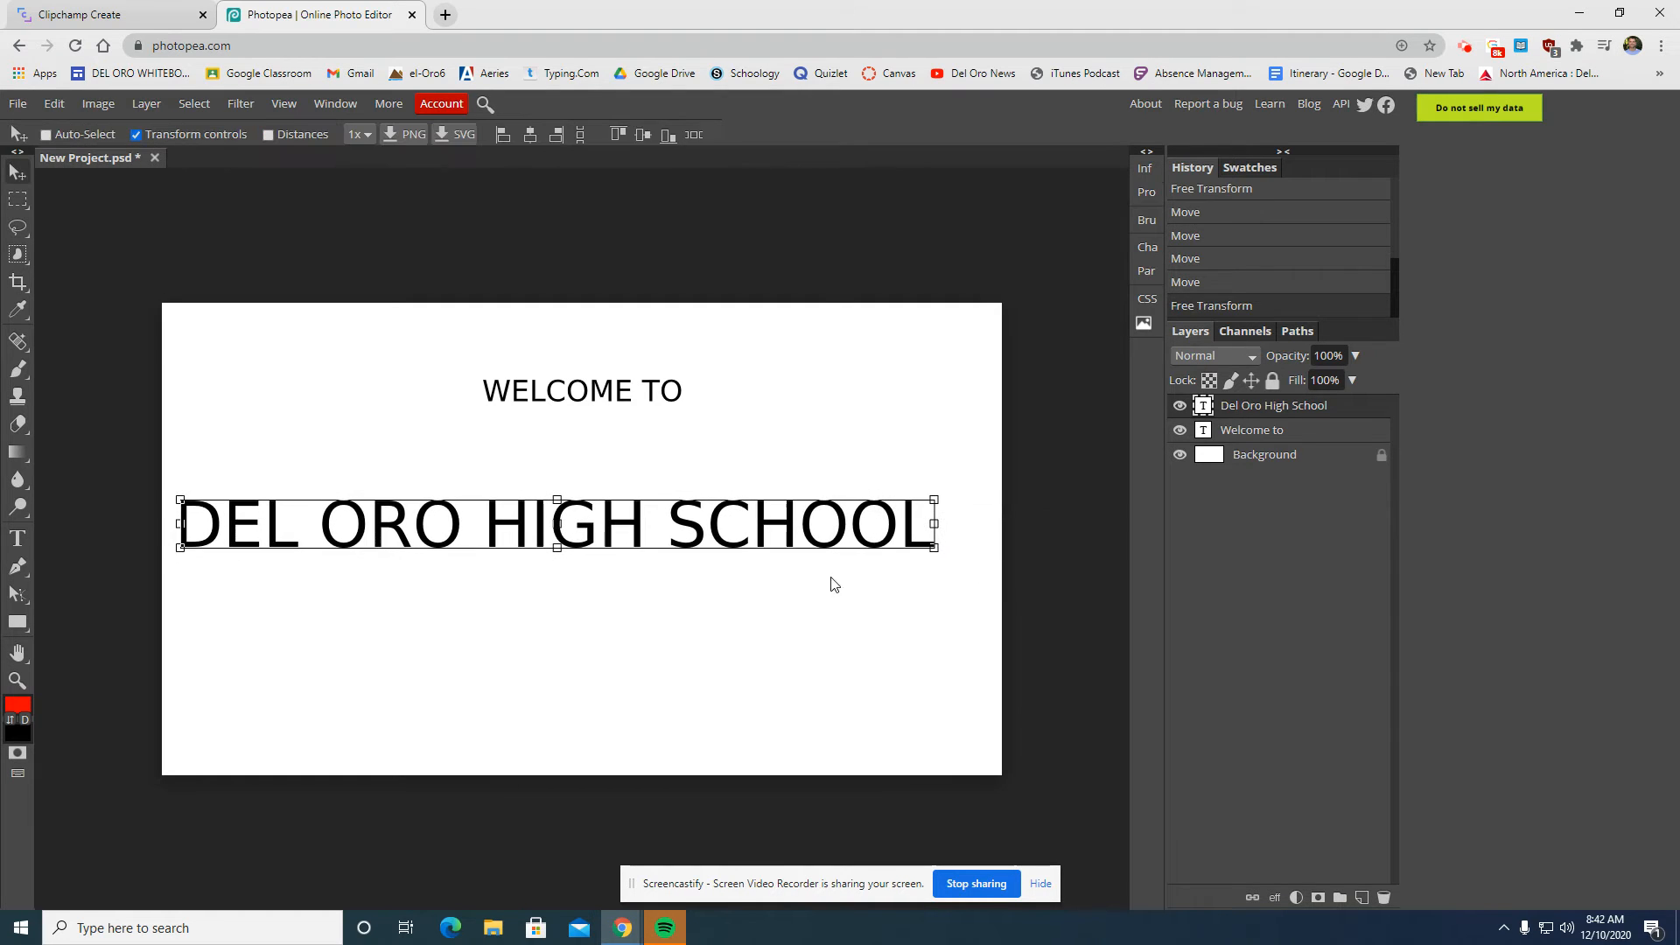
- Centre the enlarged school name horizontally on the canvas and move "WELCOME TO" down to sit just above it
click(137, 135)
drag(642, 535, 670, 543)
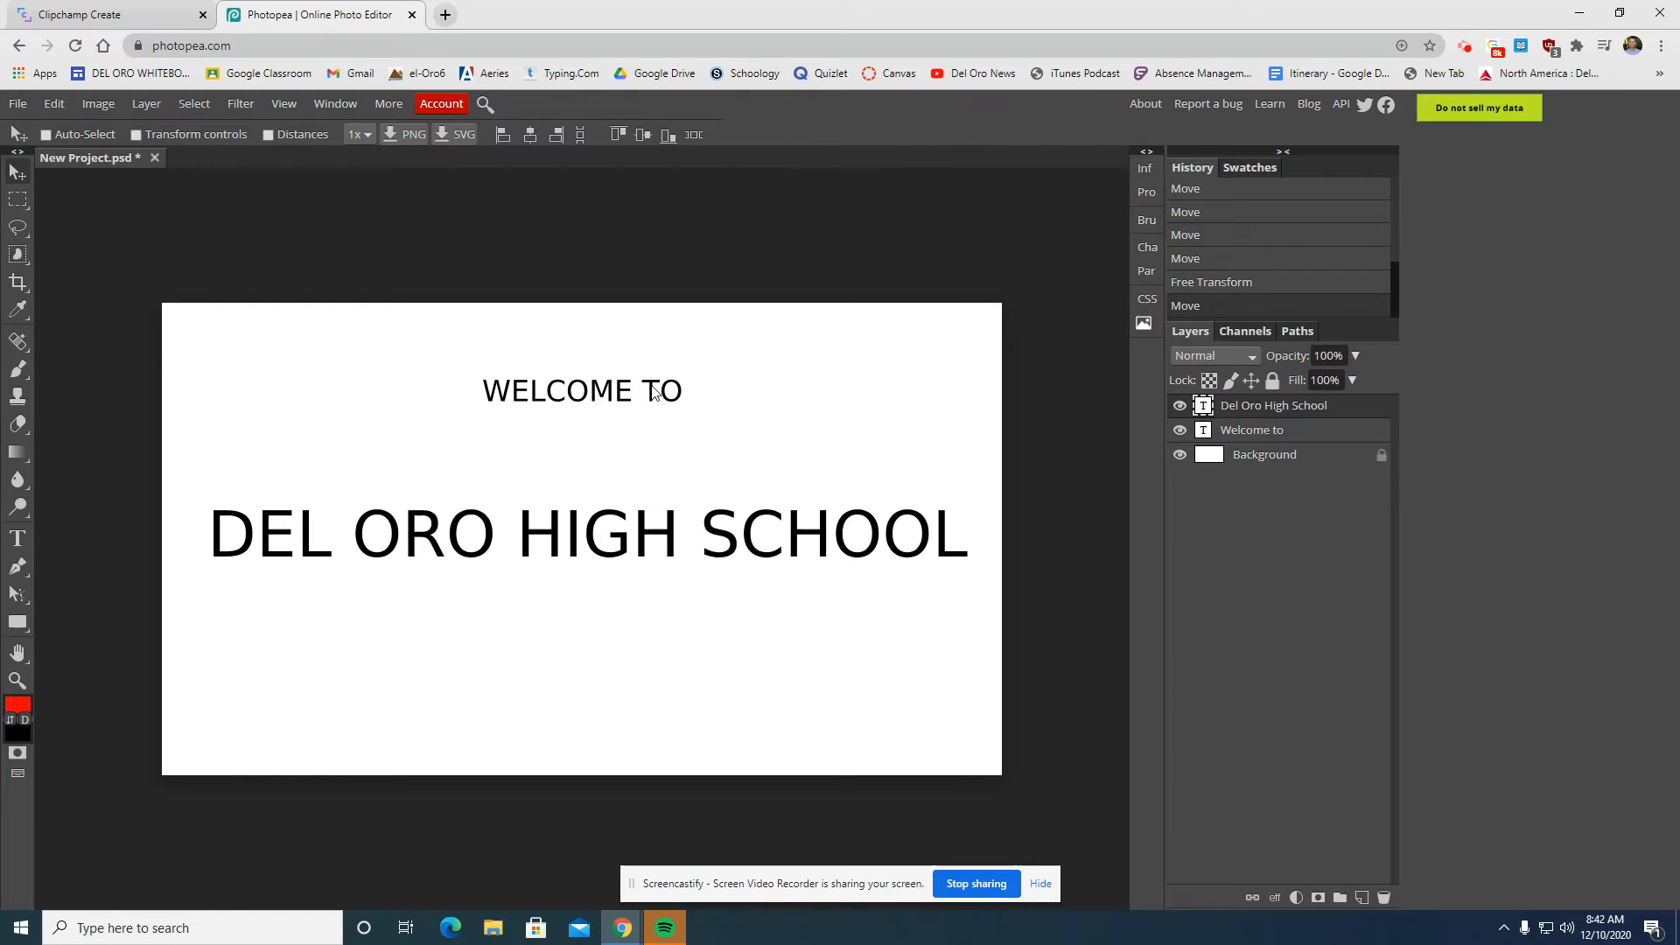
drag(655, 392, 627, 455)
click(1226, 425)
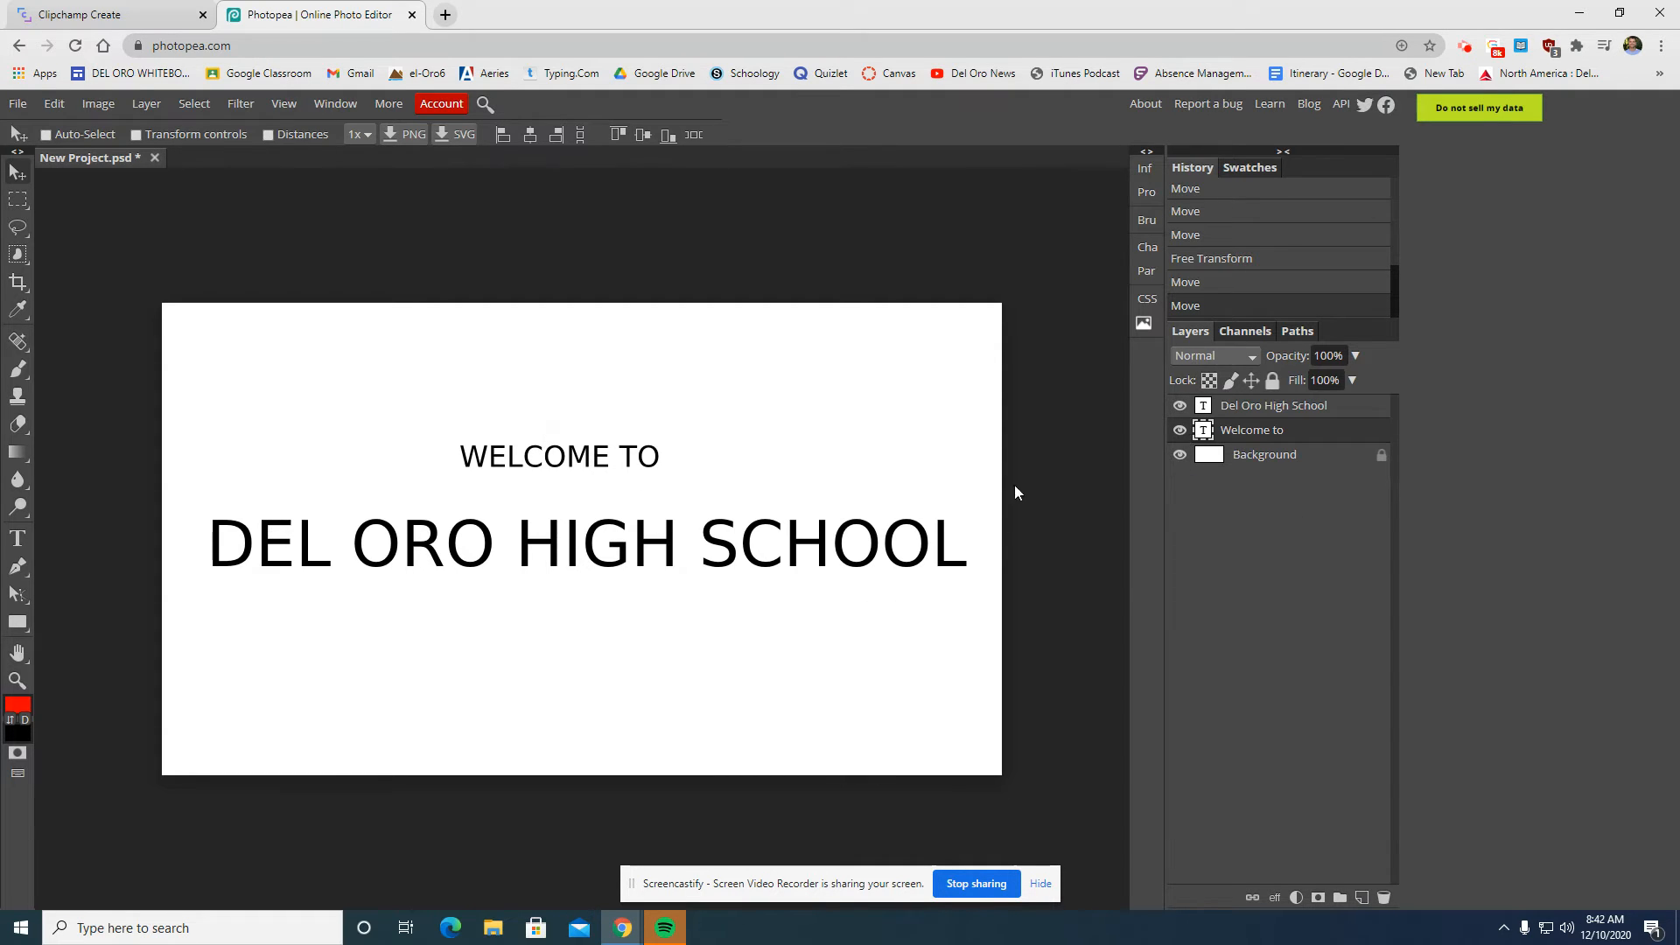
- Change the font of the "Del Oro High School" text layer to Dhurjati
click(1278, 409)
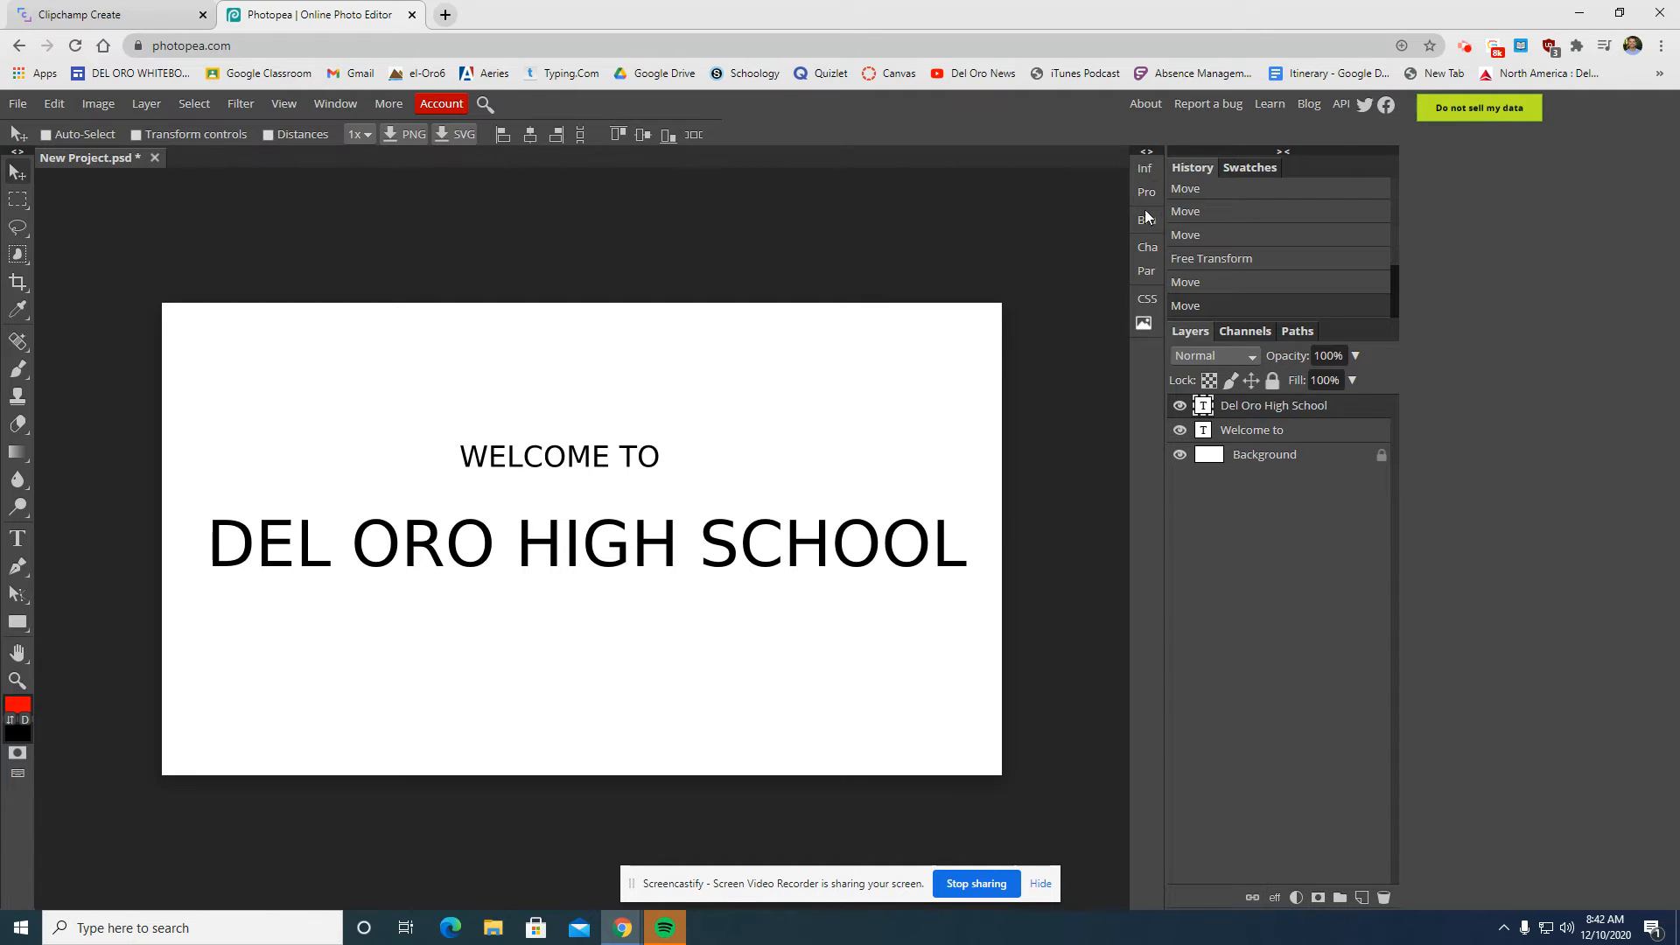
click(1147, 250)
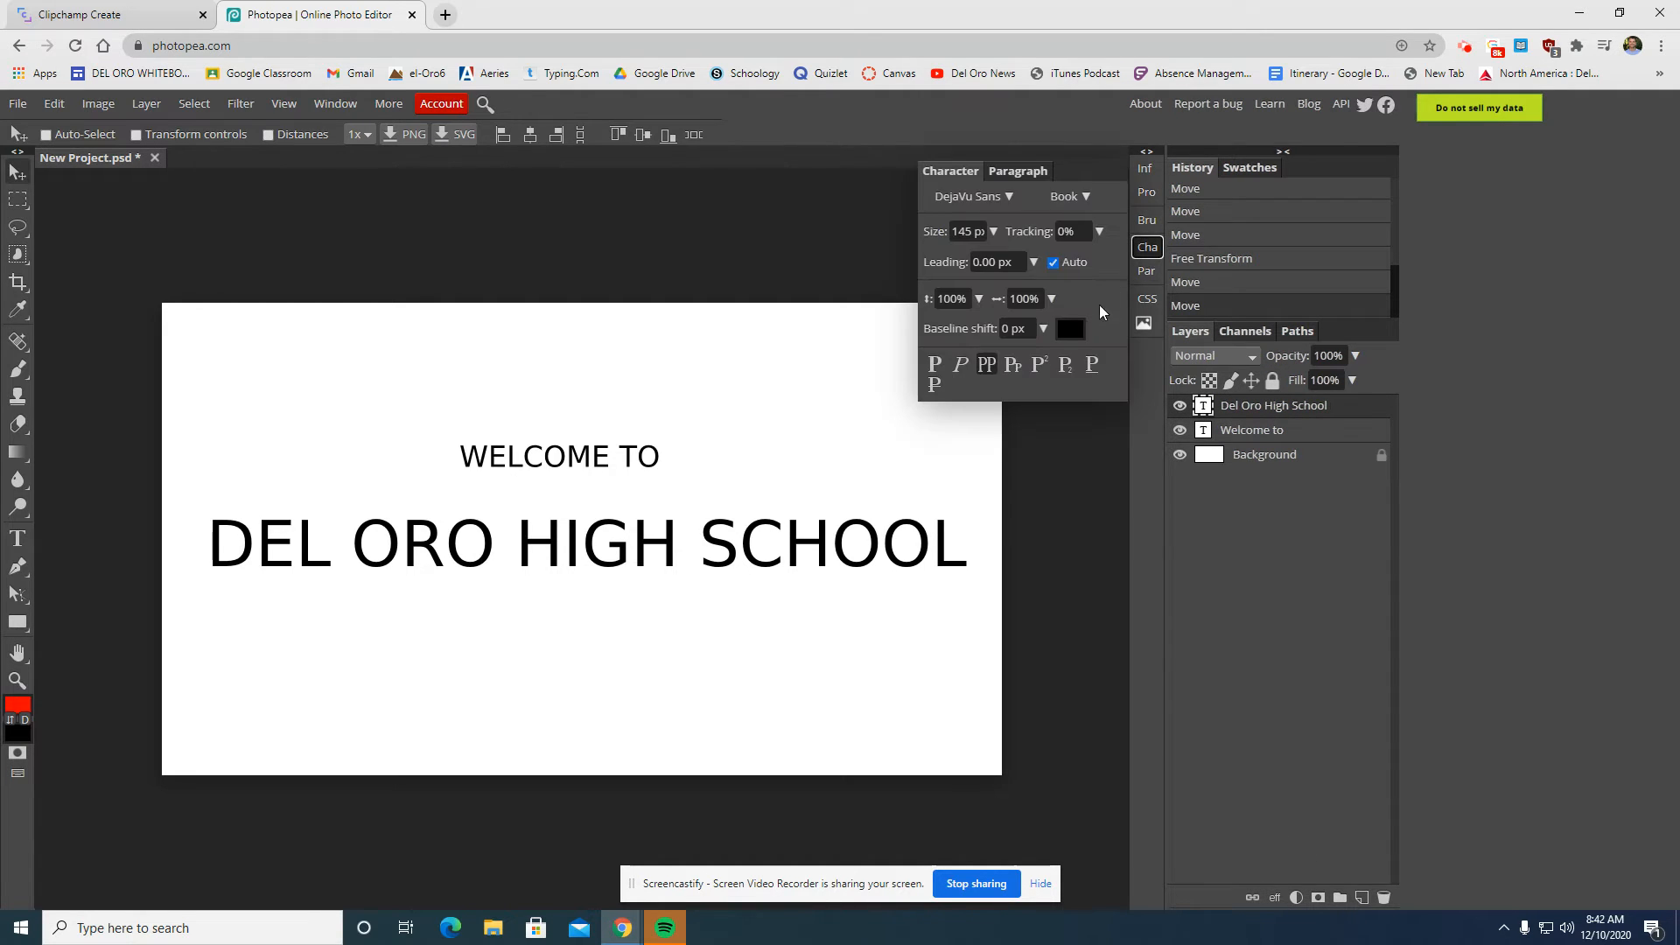
click(1009, 196)
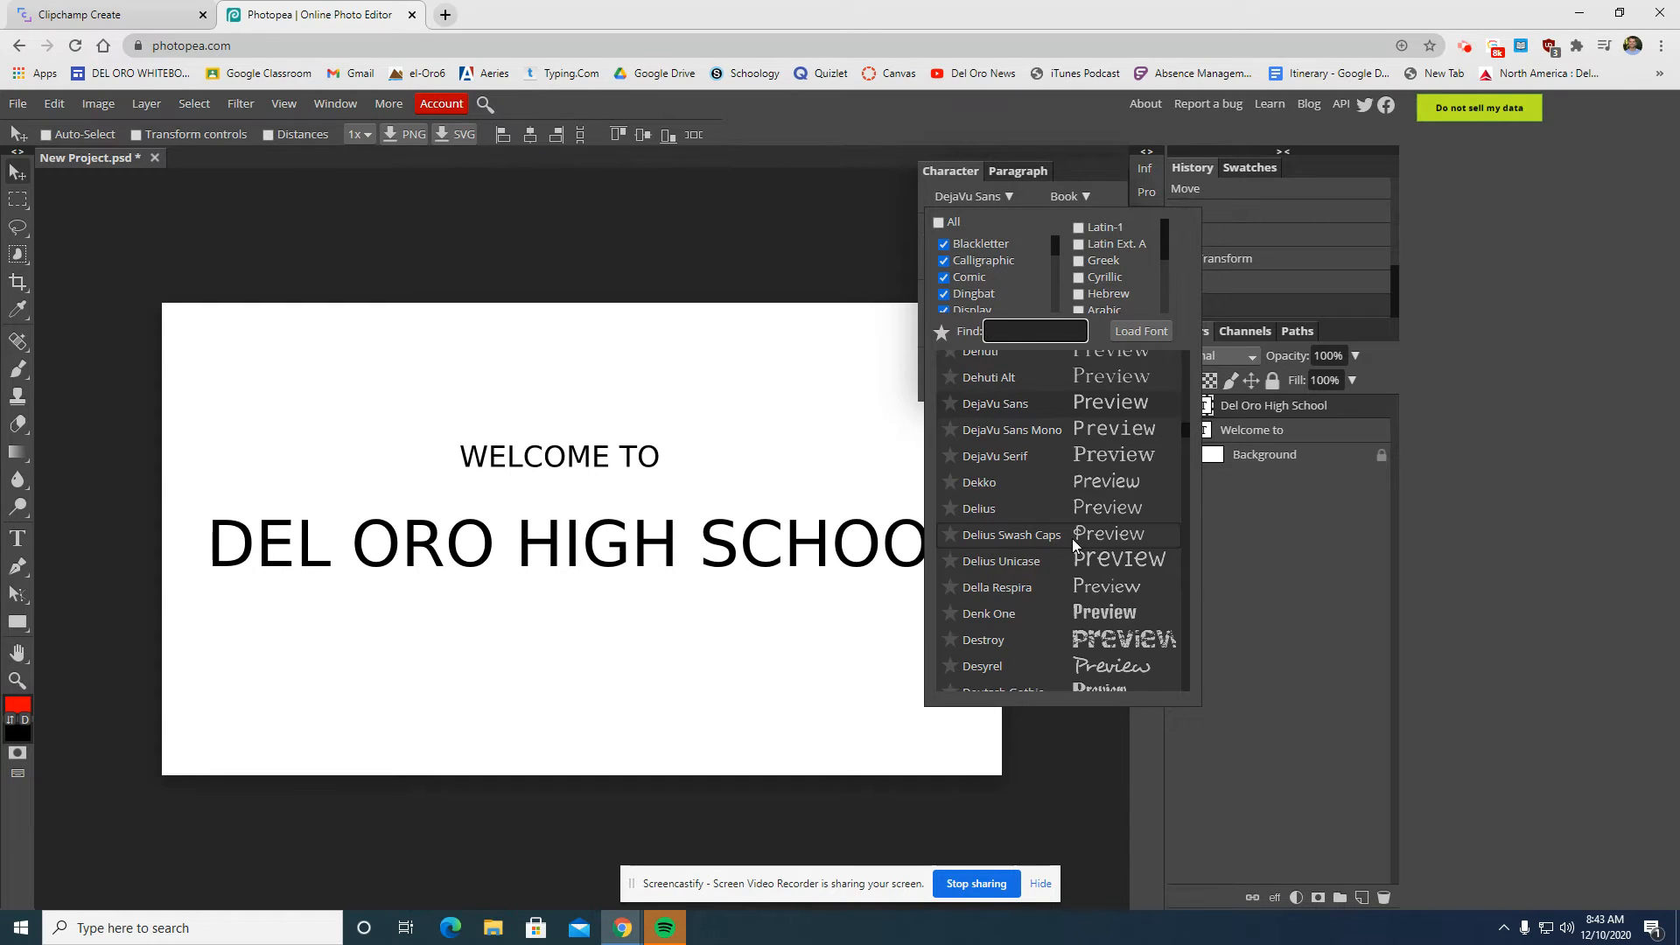
scroll(1073, 538, down, 3)
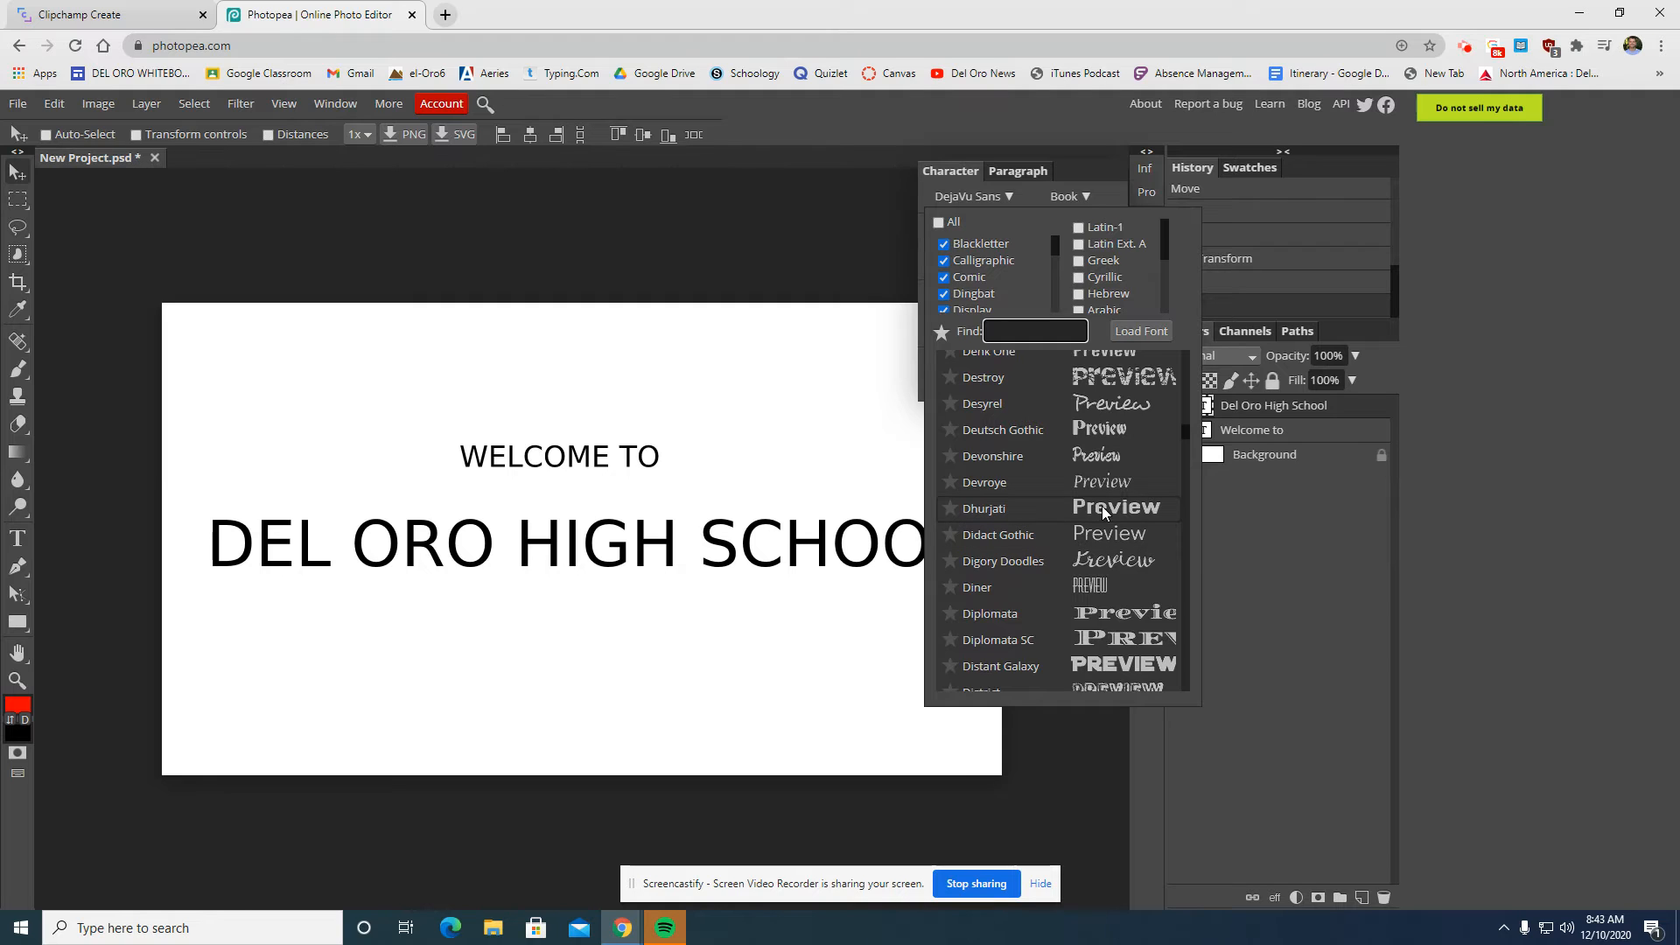
click(1103, 512)
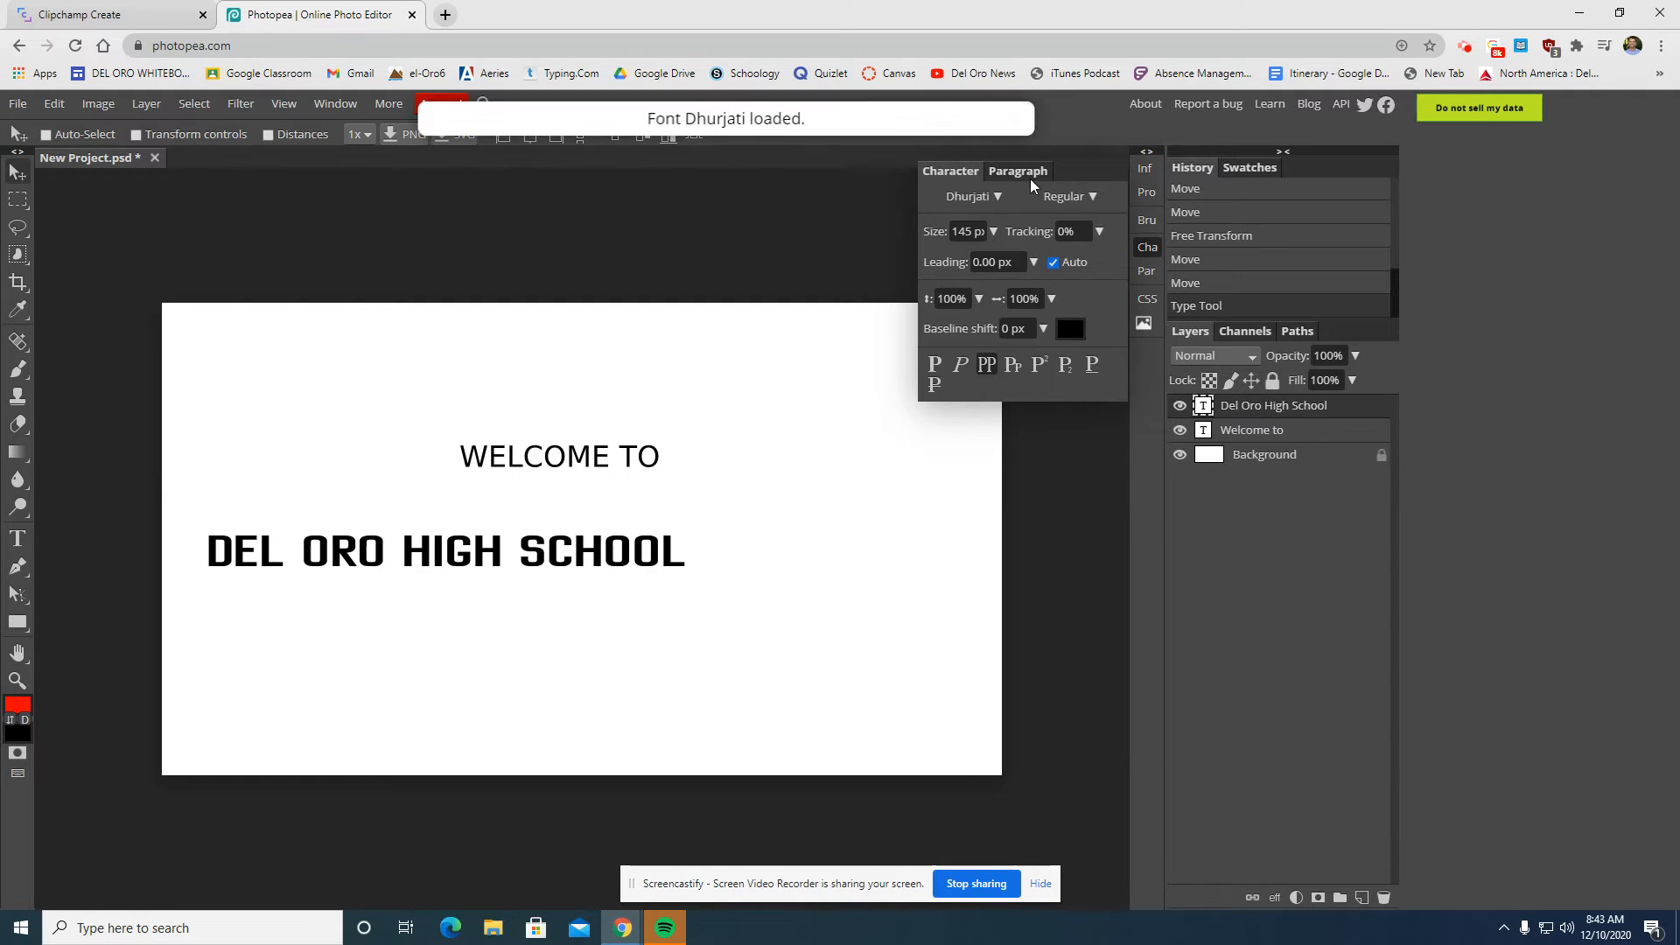
click(997, 196)
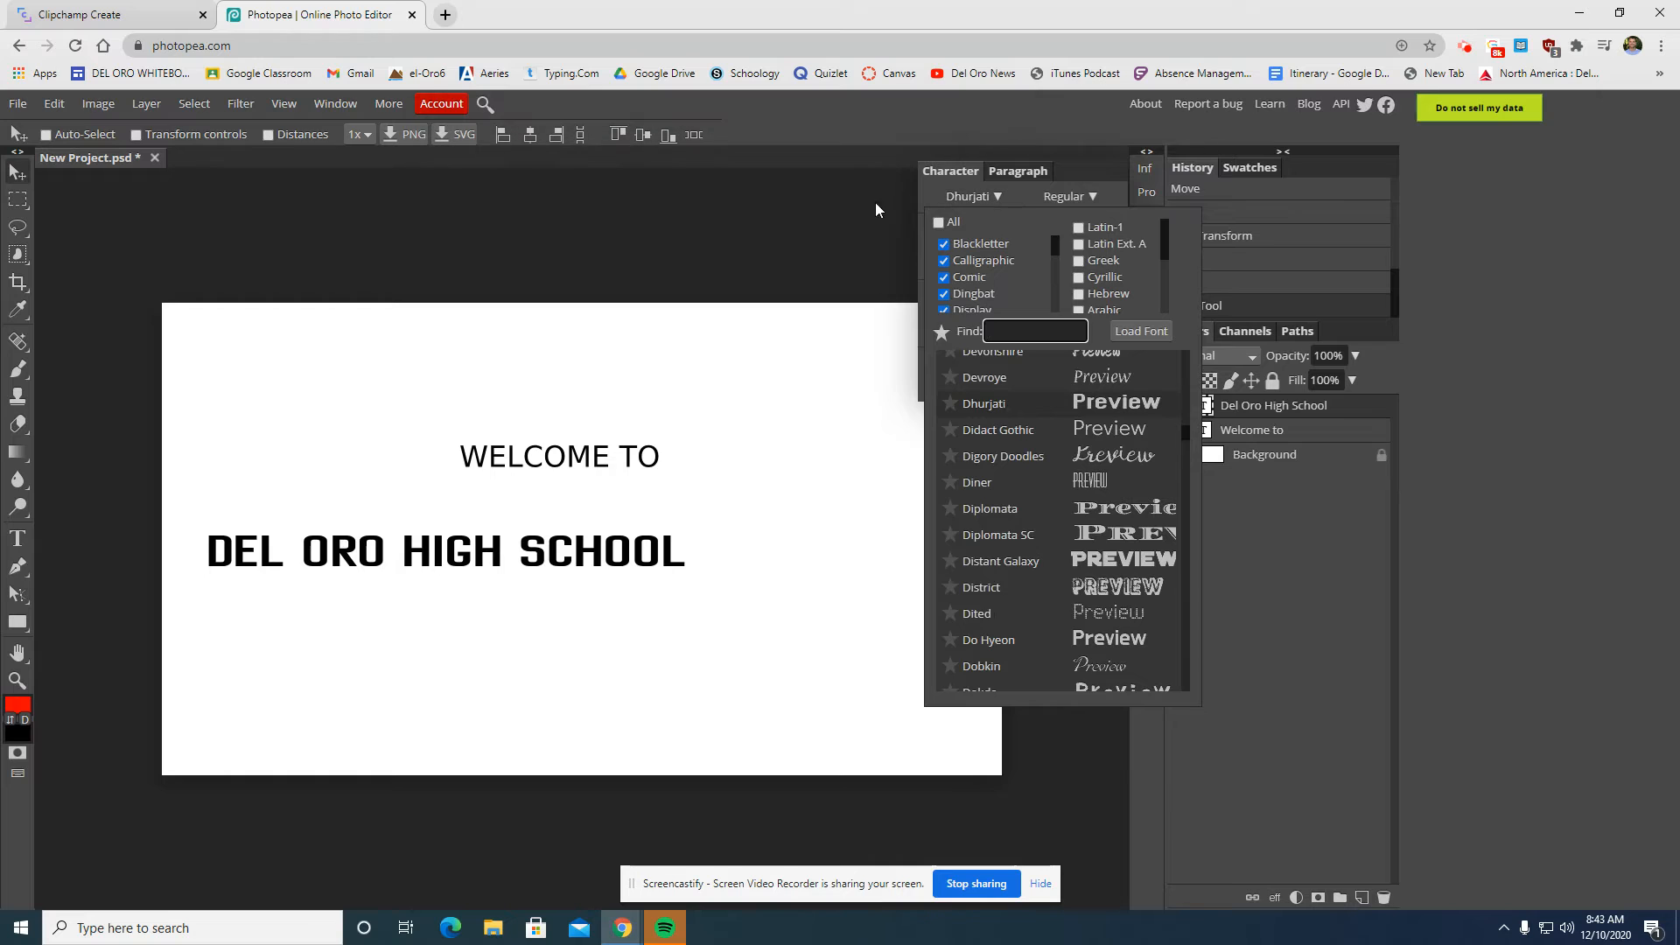
click(848, 238)
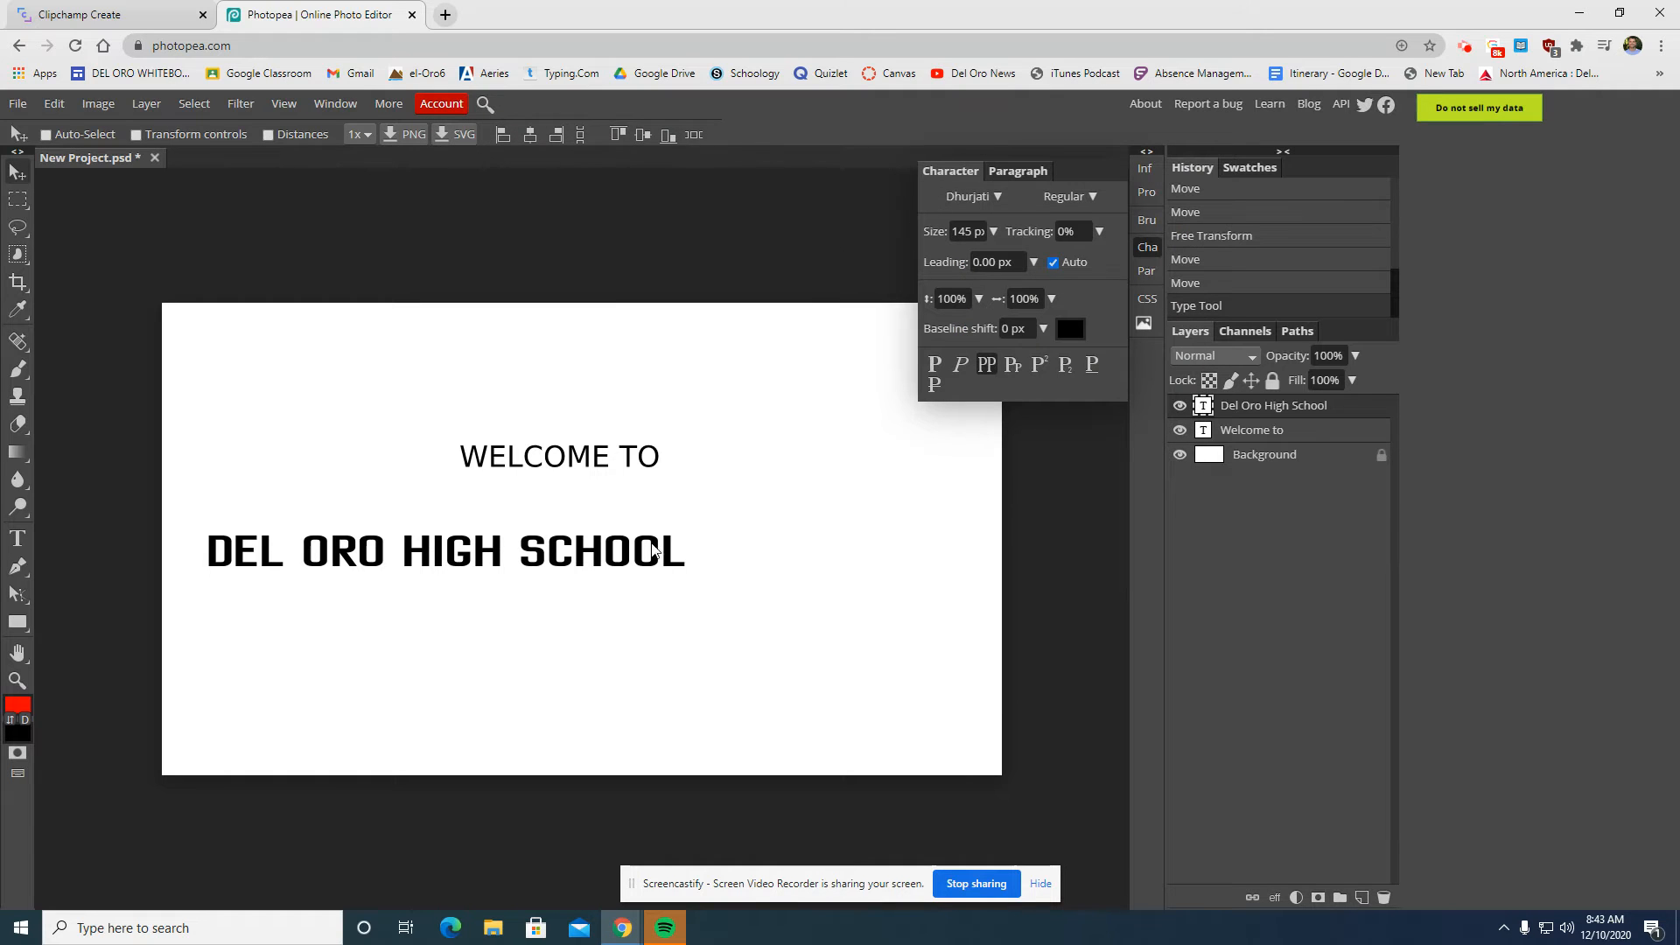
- Move the school name under "WELCOME TO" and enlarge it proportionally to a font size of about 227 px
drag(665, 553, 784, 529)
click(149, 134)
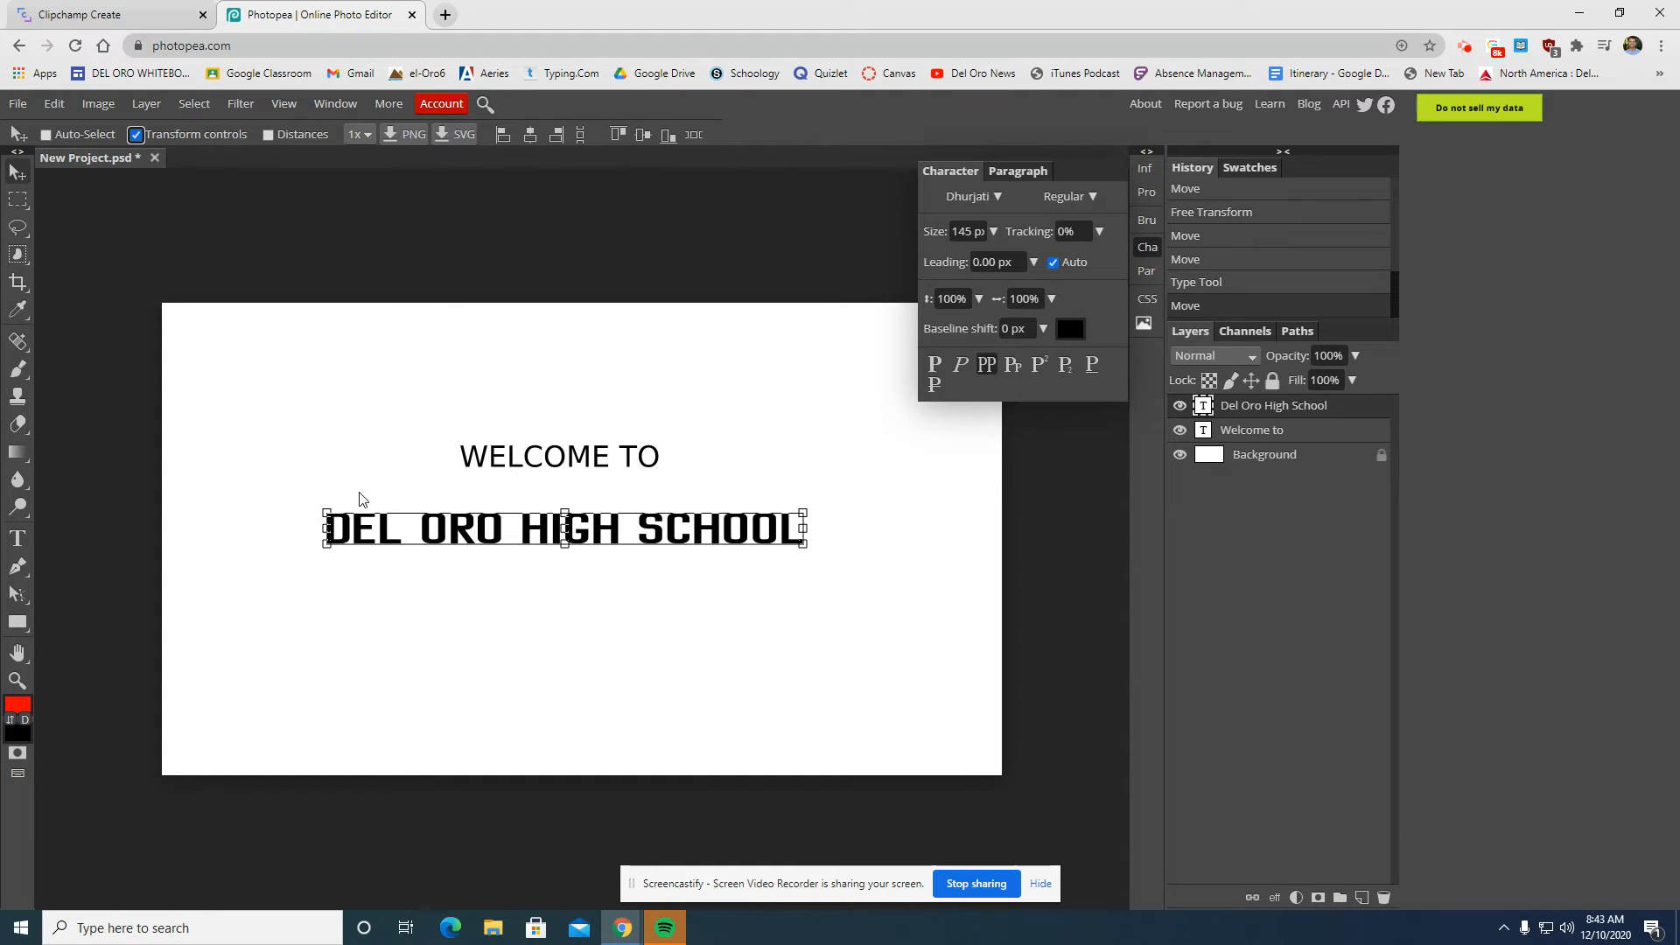
drag(326, 513, 255, 470)
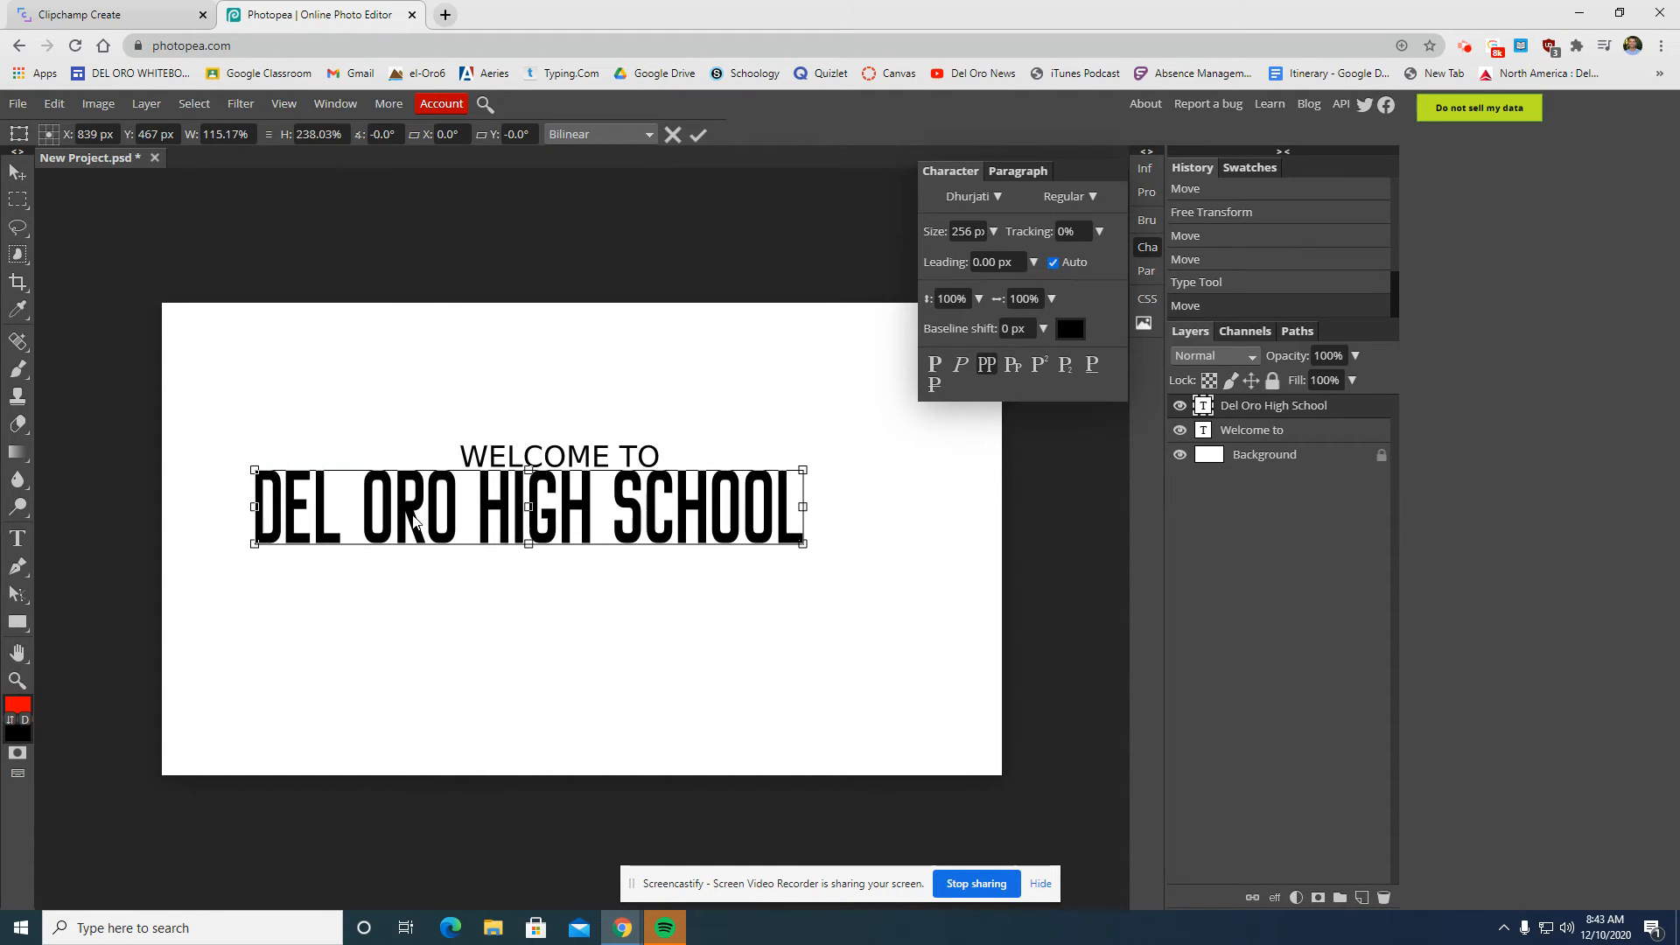
key(Escape)
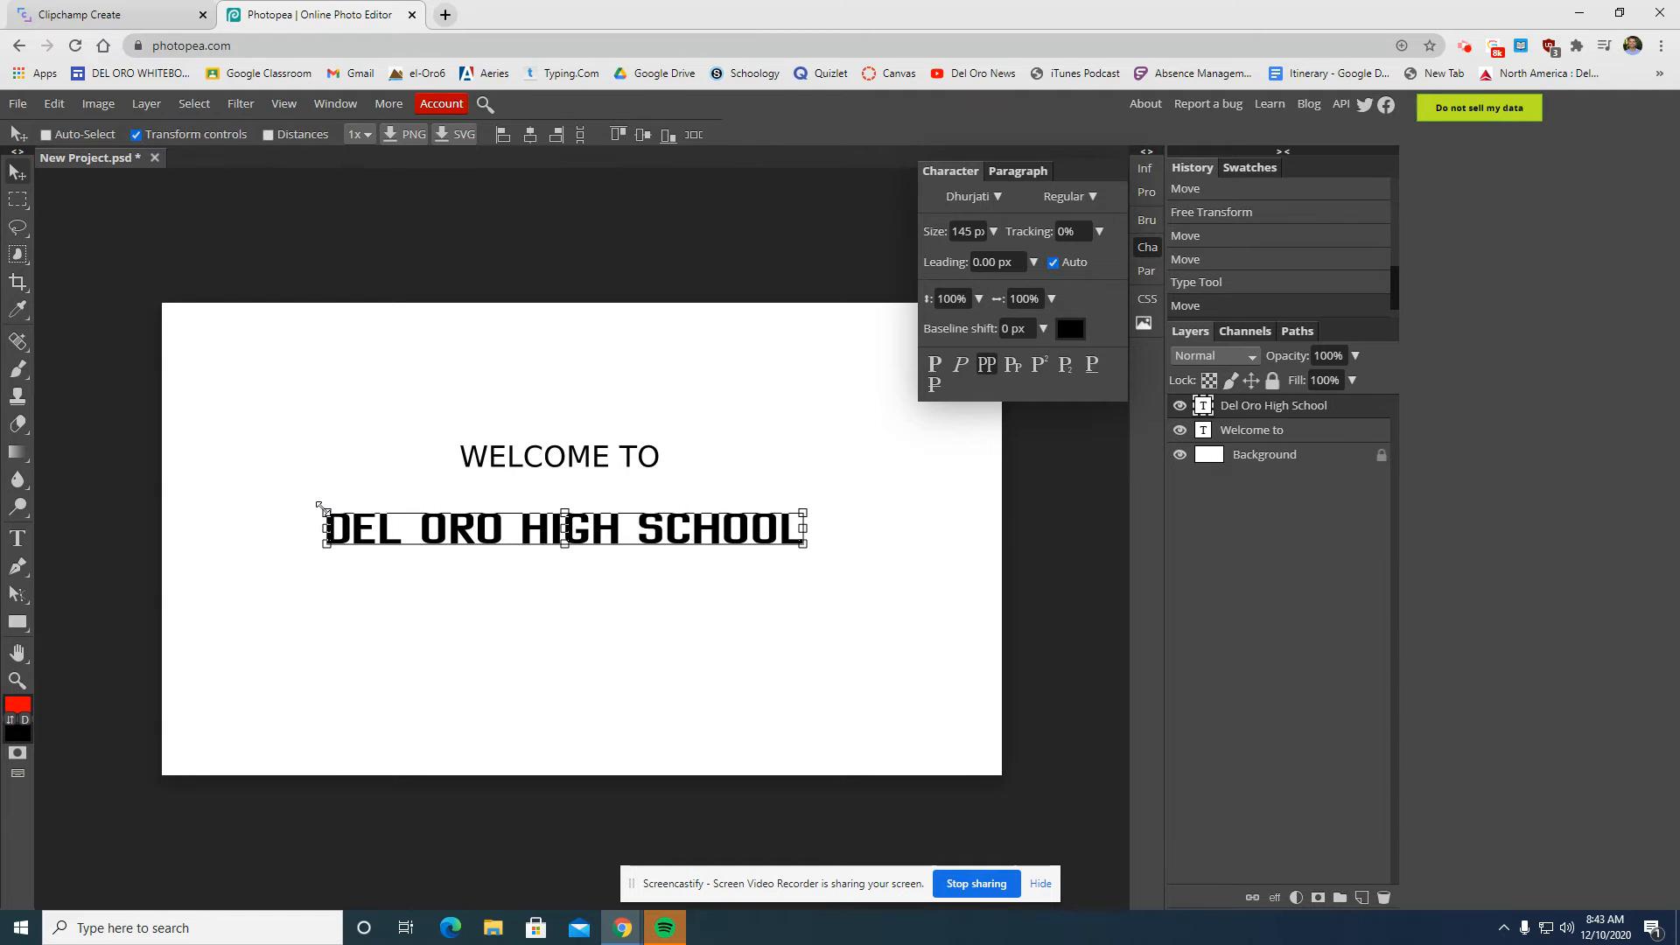
drag(320, 506, 195, 504)
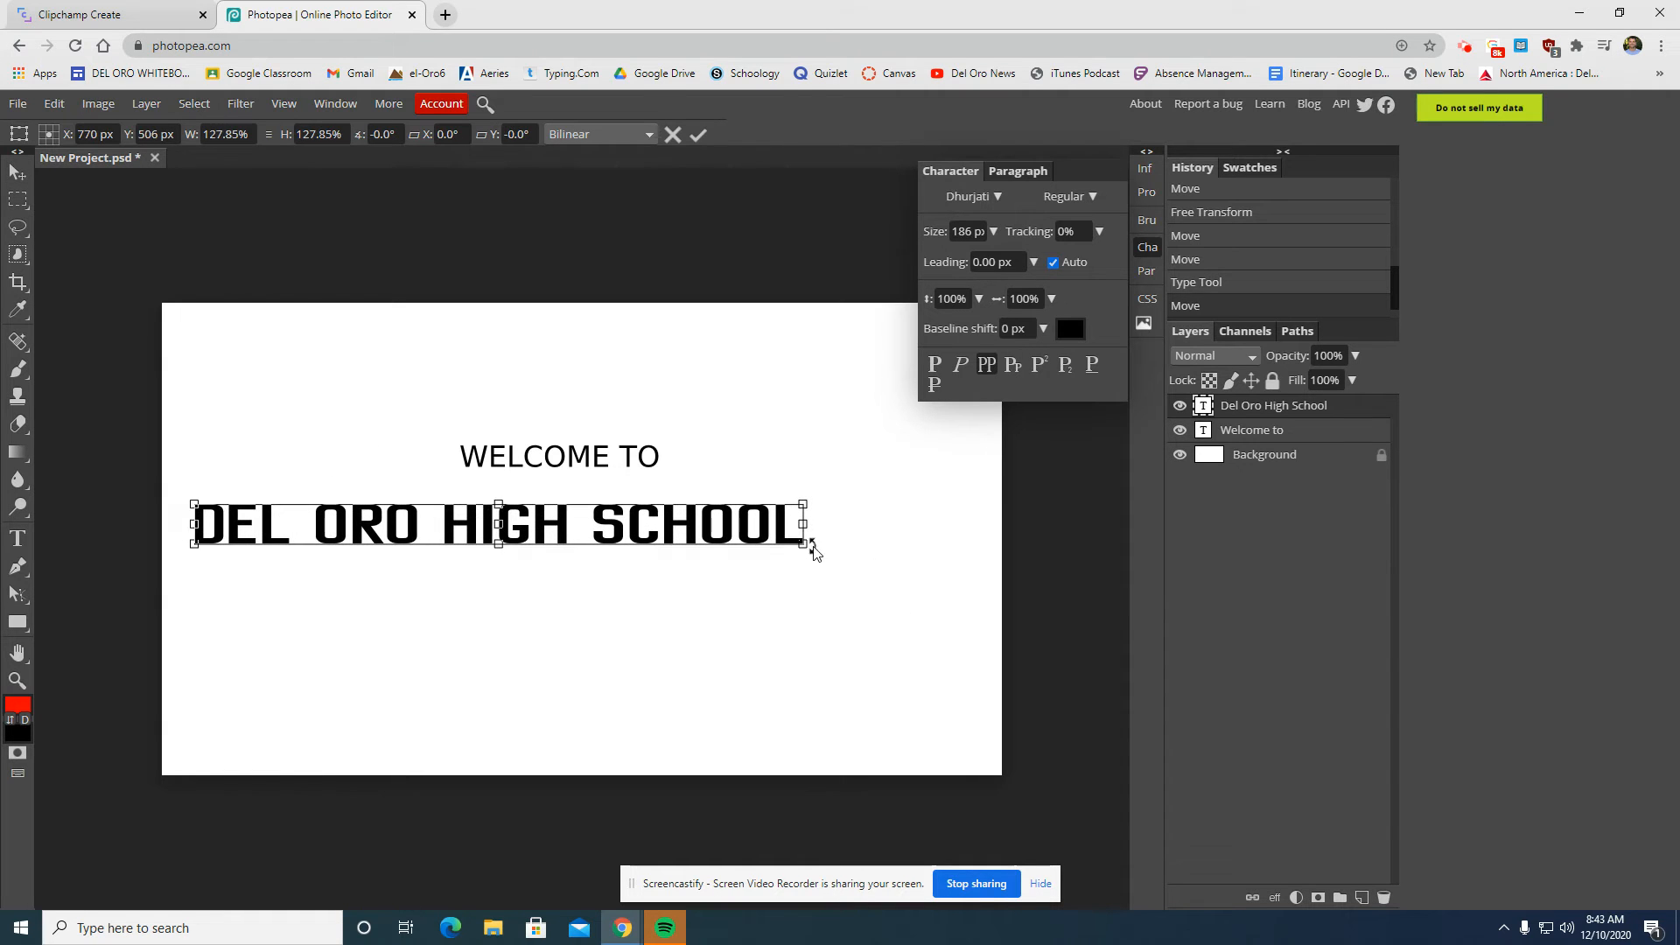
drag(811, 547, 941, 628)
key(Return)
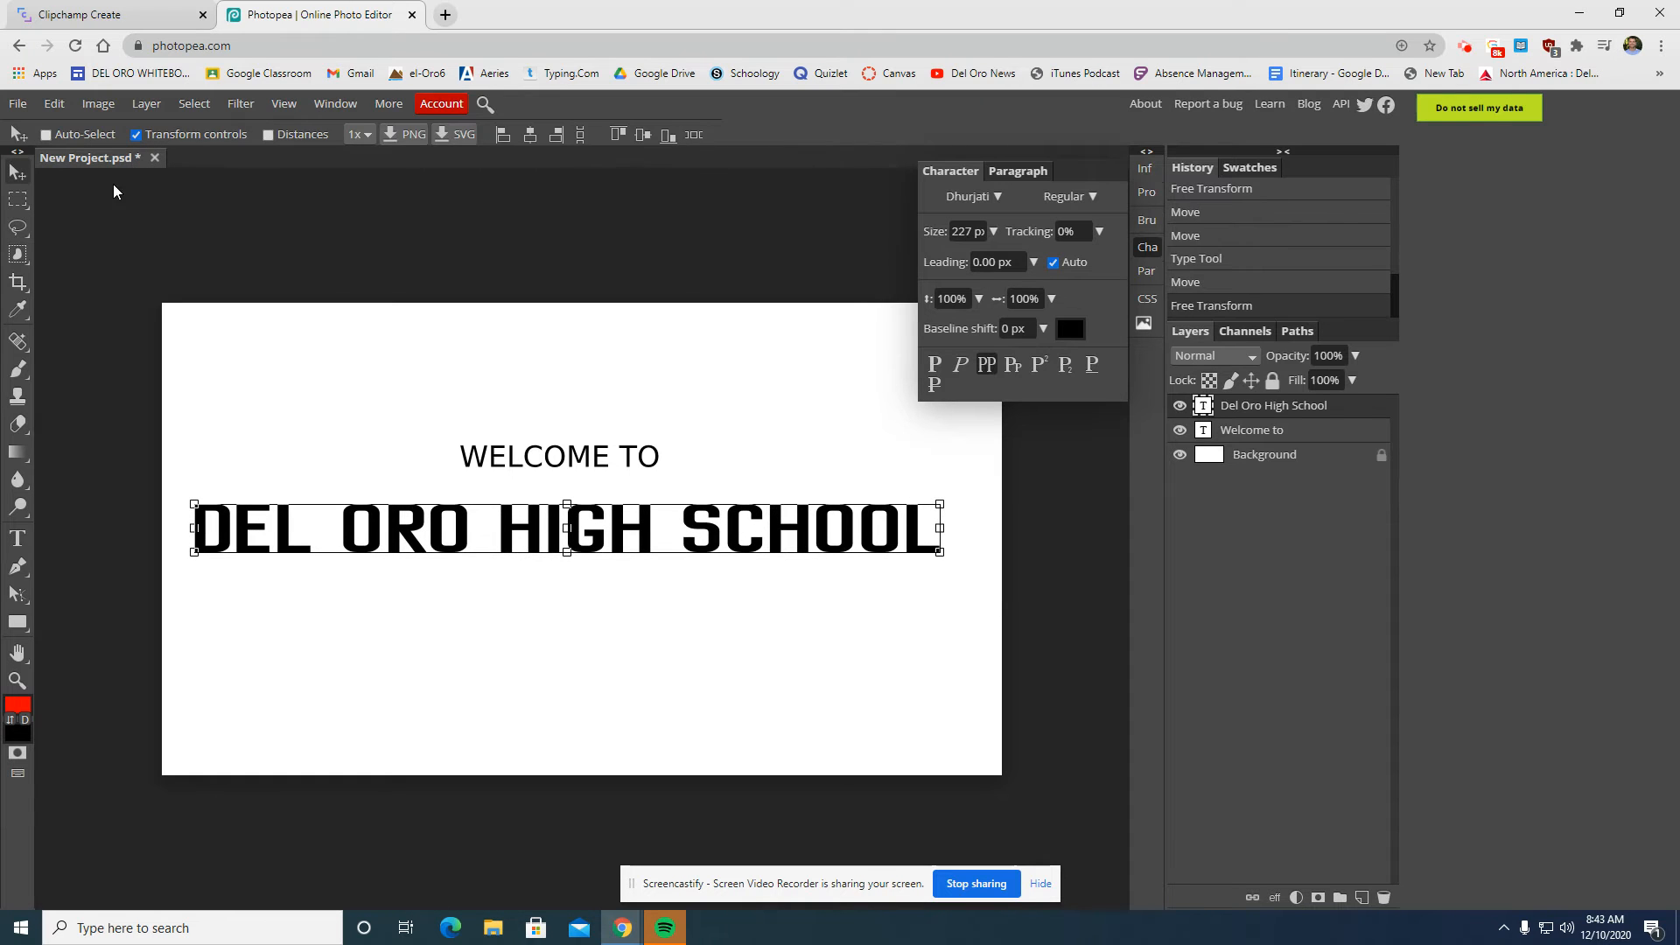
- Turn off the transform controls and nudge the school name until it is centred horizontally below "WELCOME TO"
click(135, 136)
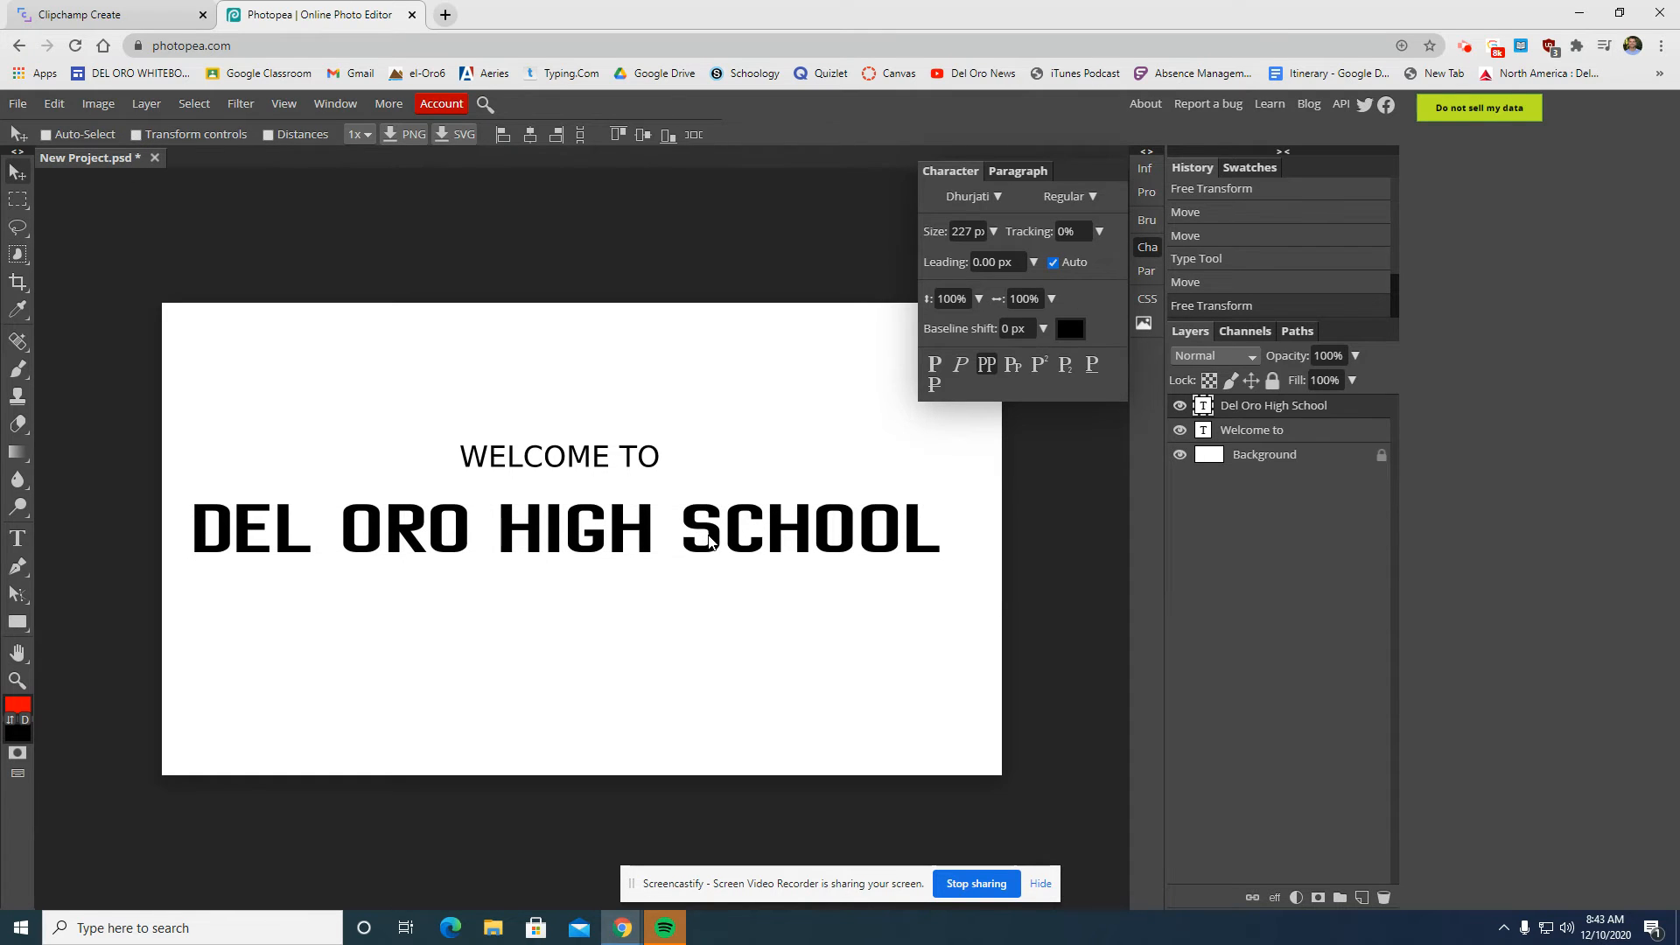
drag(708, 543, 724, 549)
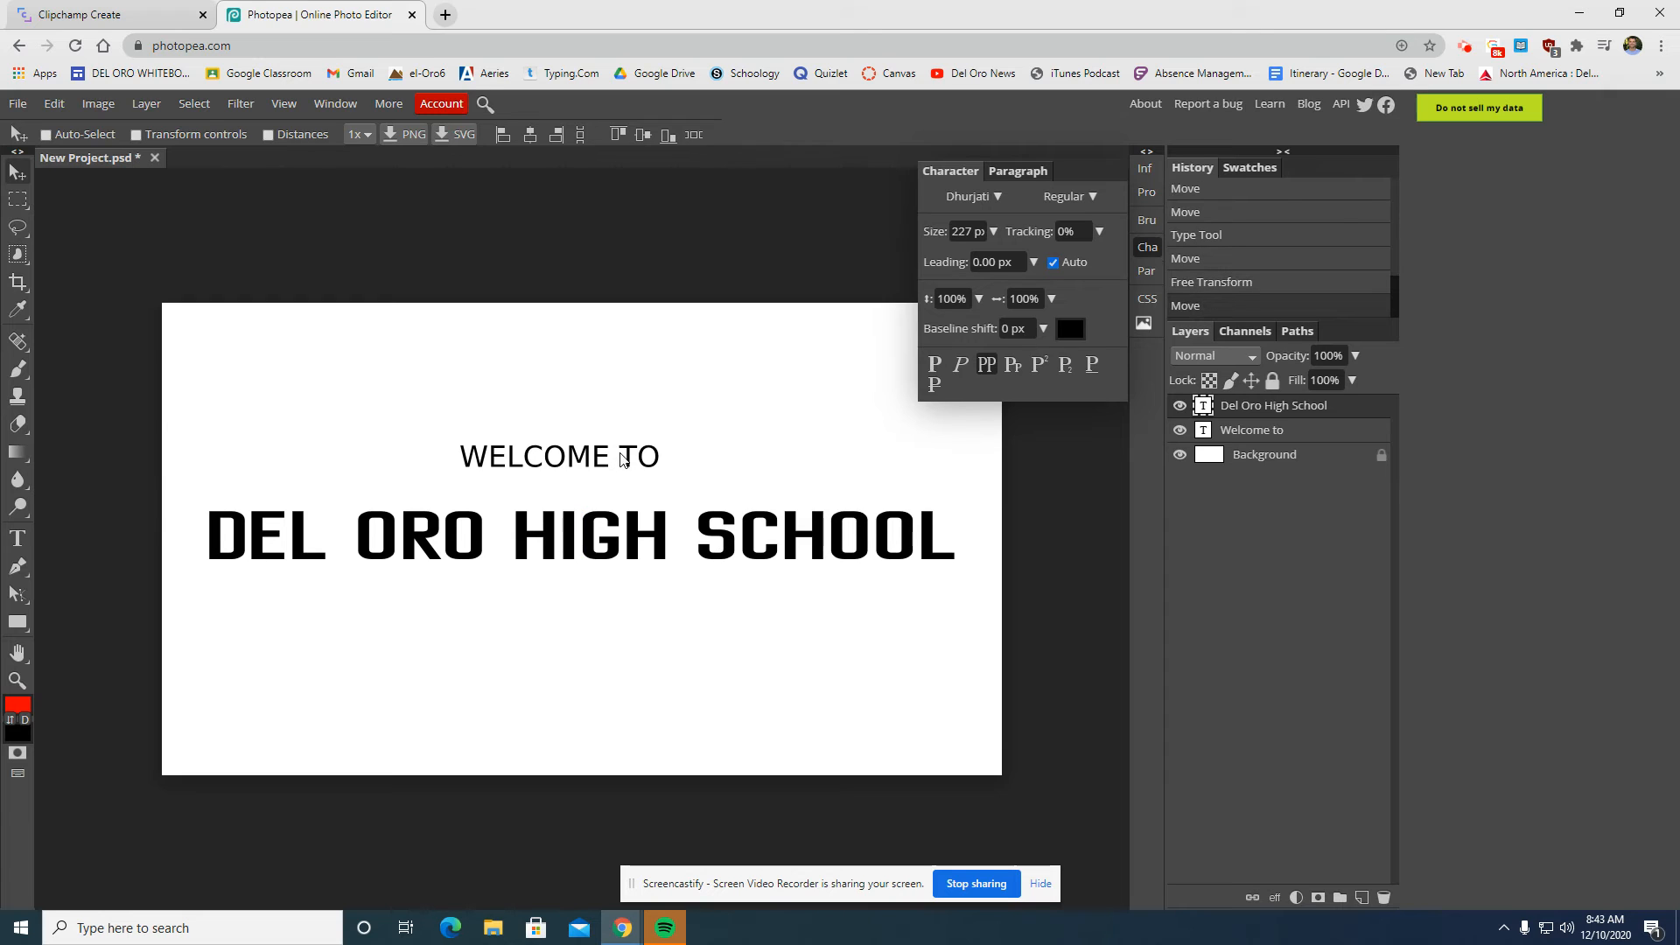
drag(625, 451, 629, 455)
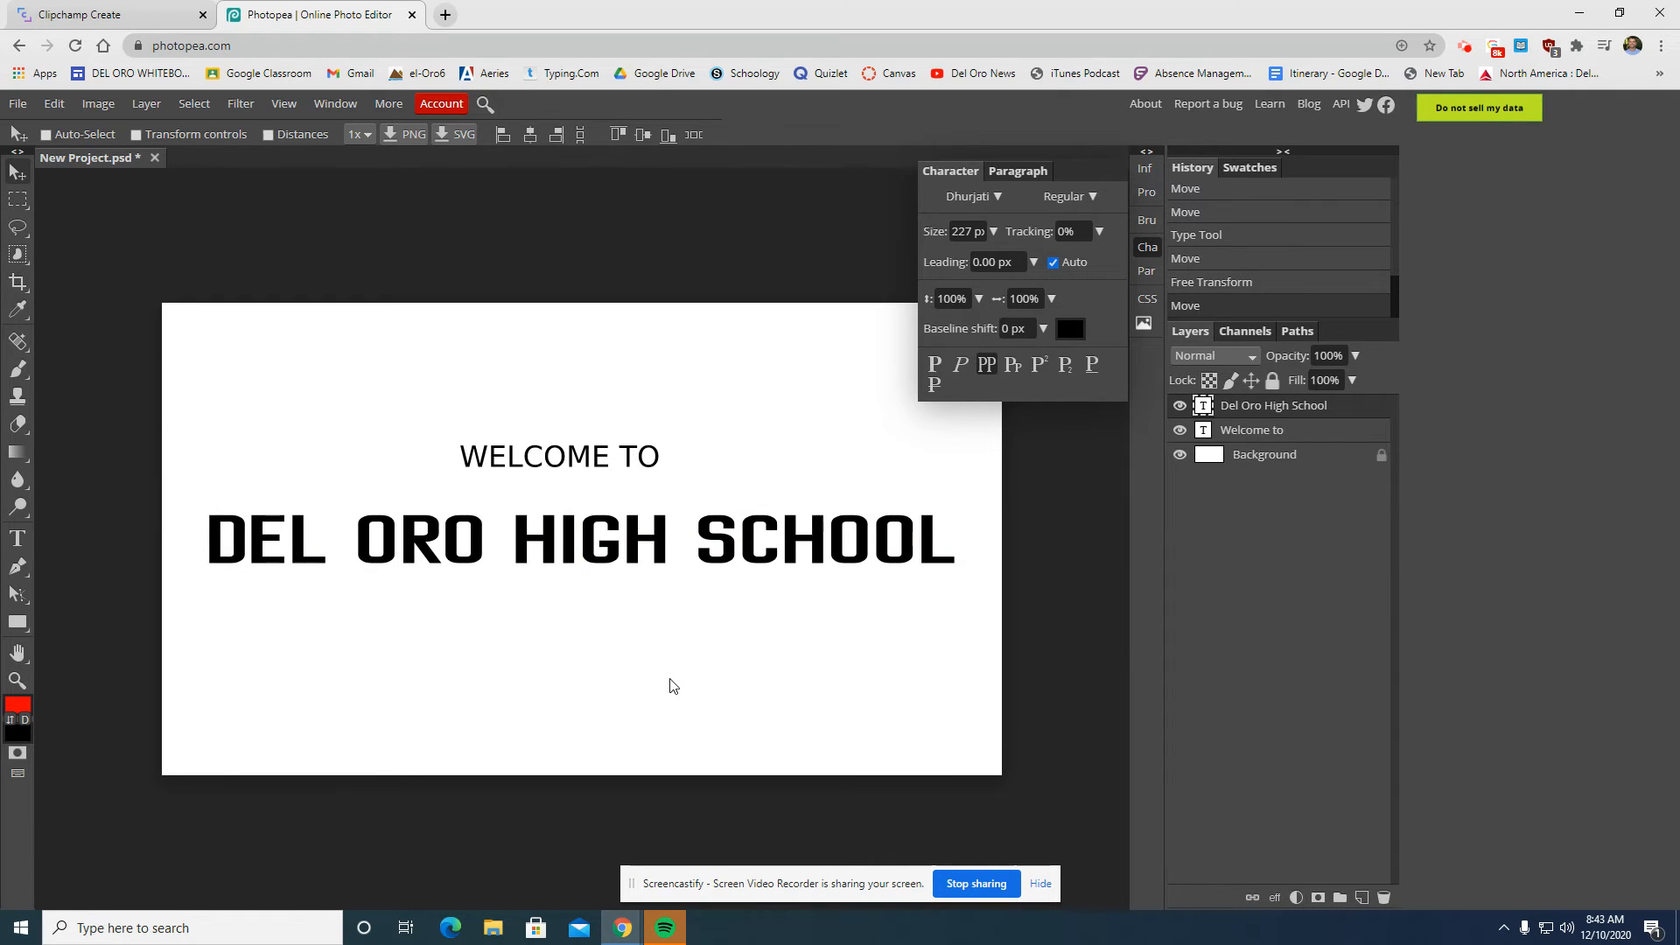
click(1149, 247)
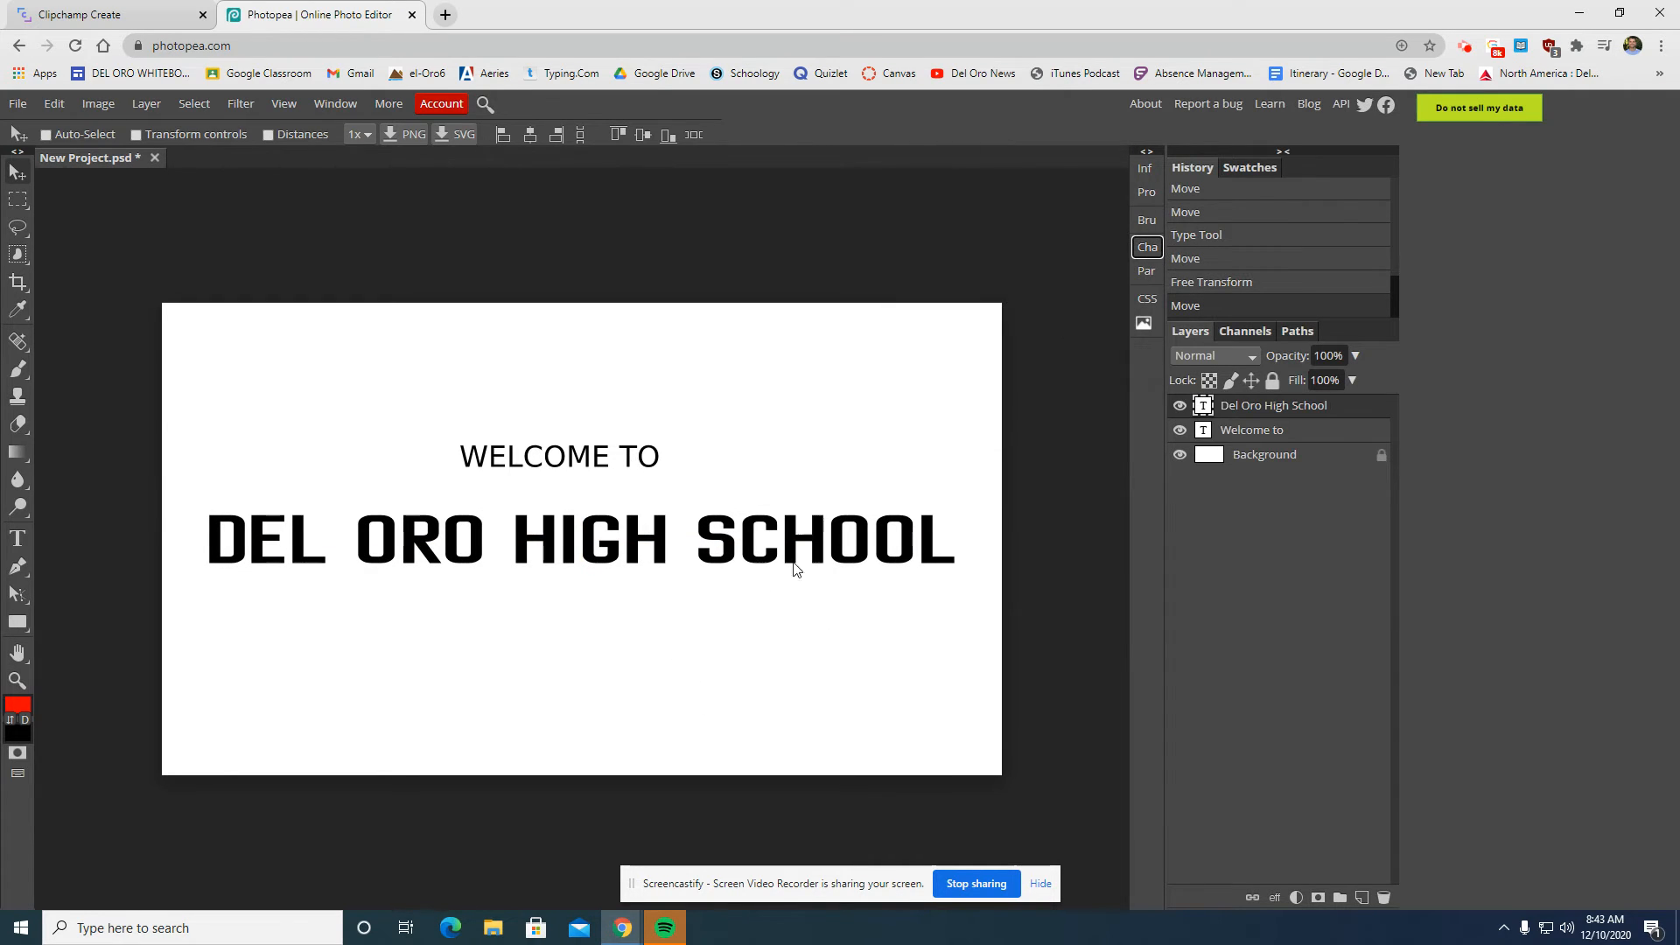
- Add a 7 px outside Stroke in yellow (ffff00) to the "Del Oro High School" text layer
click(1275, 897)
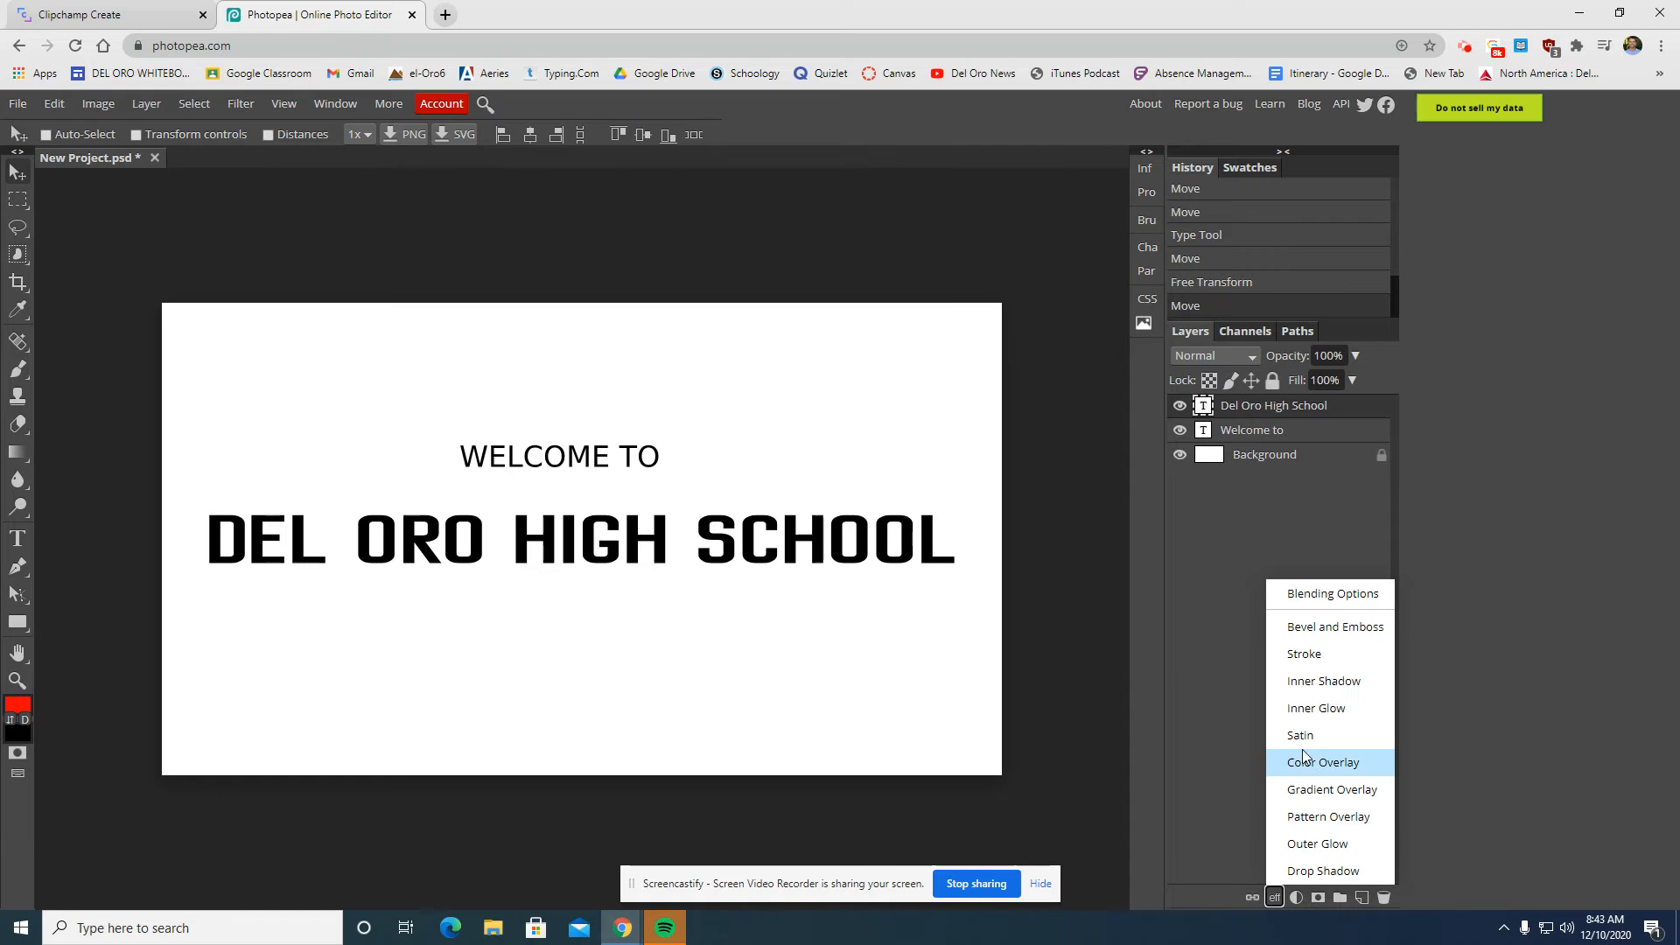
click(1318, 655)
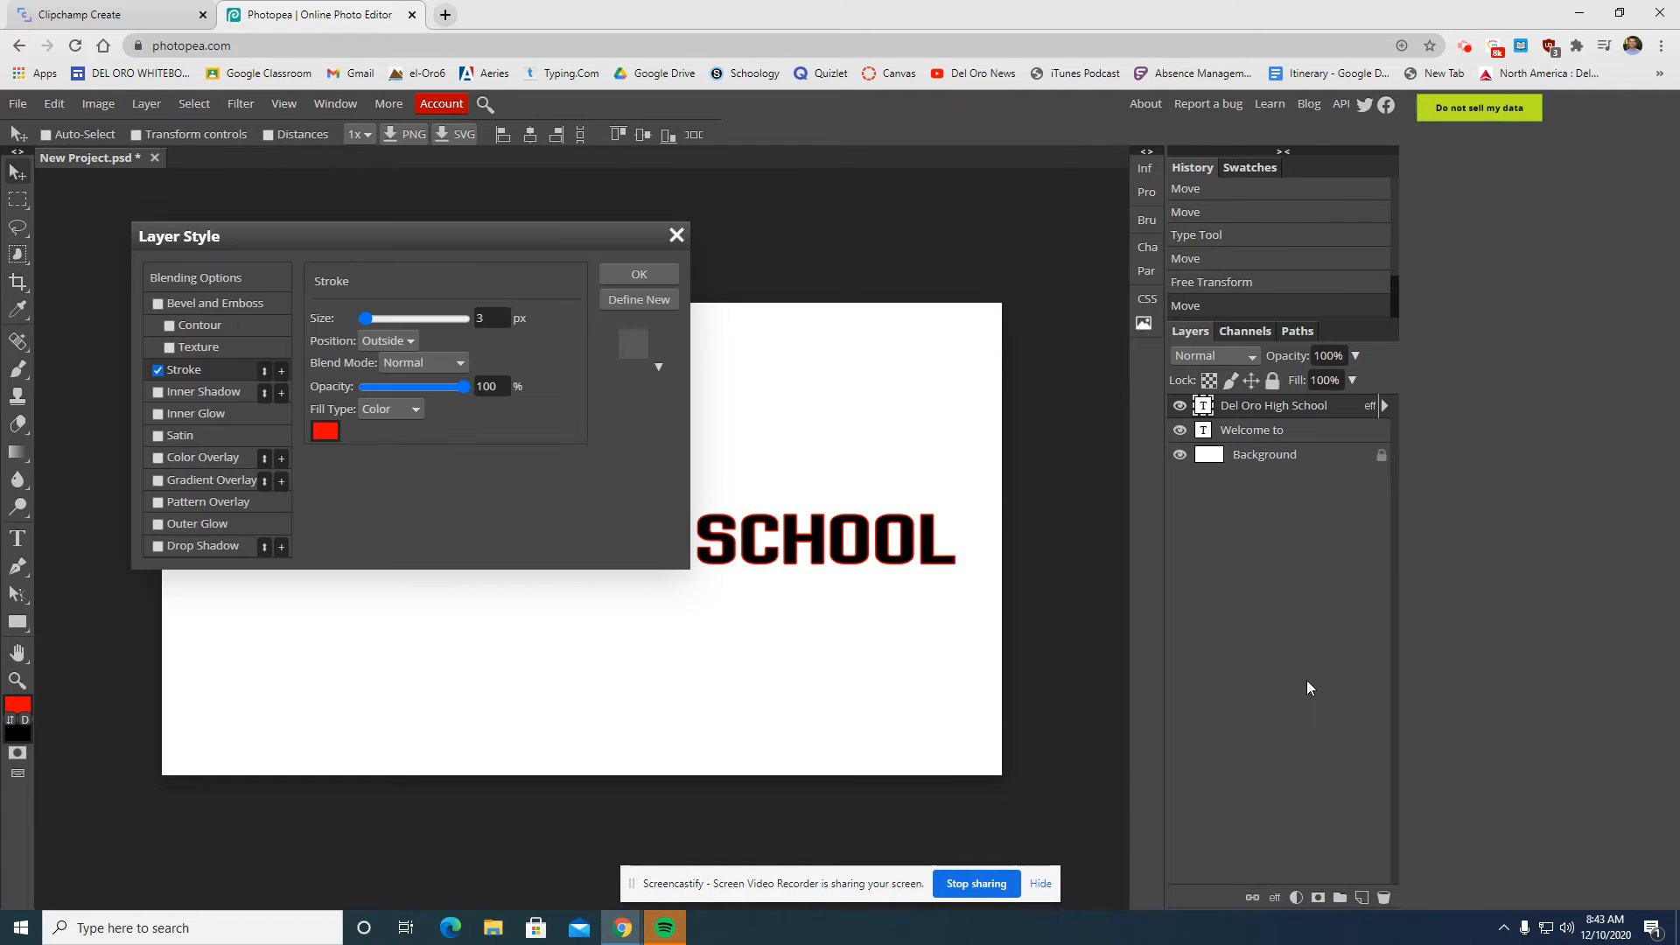
click(326, 431)
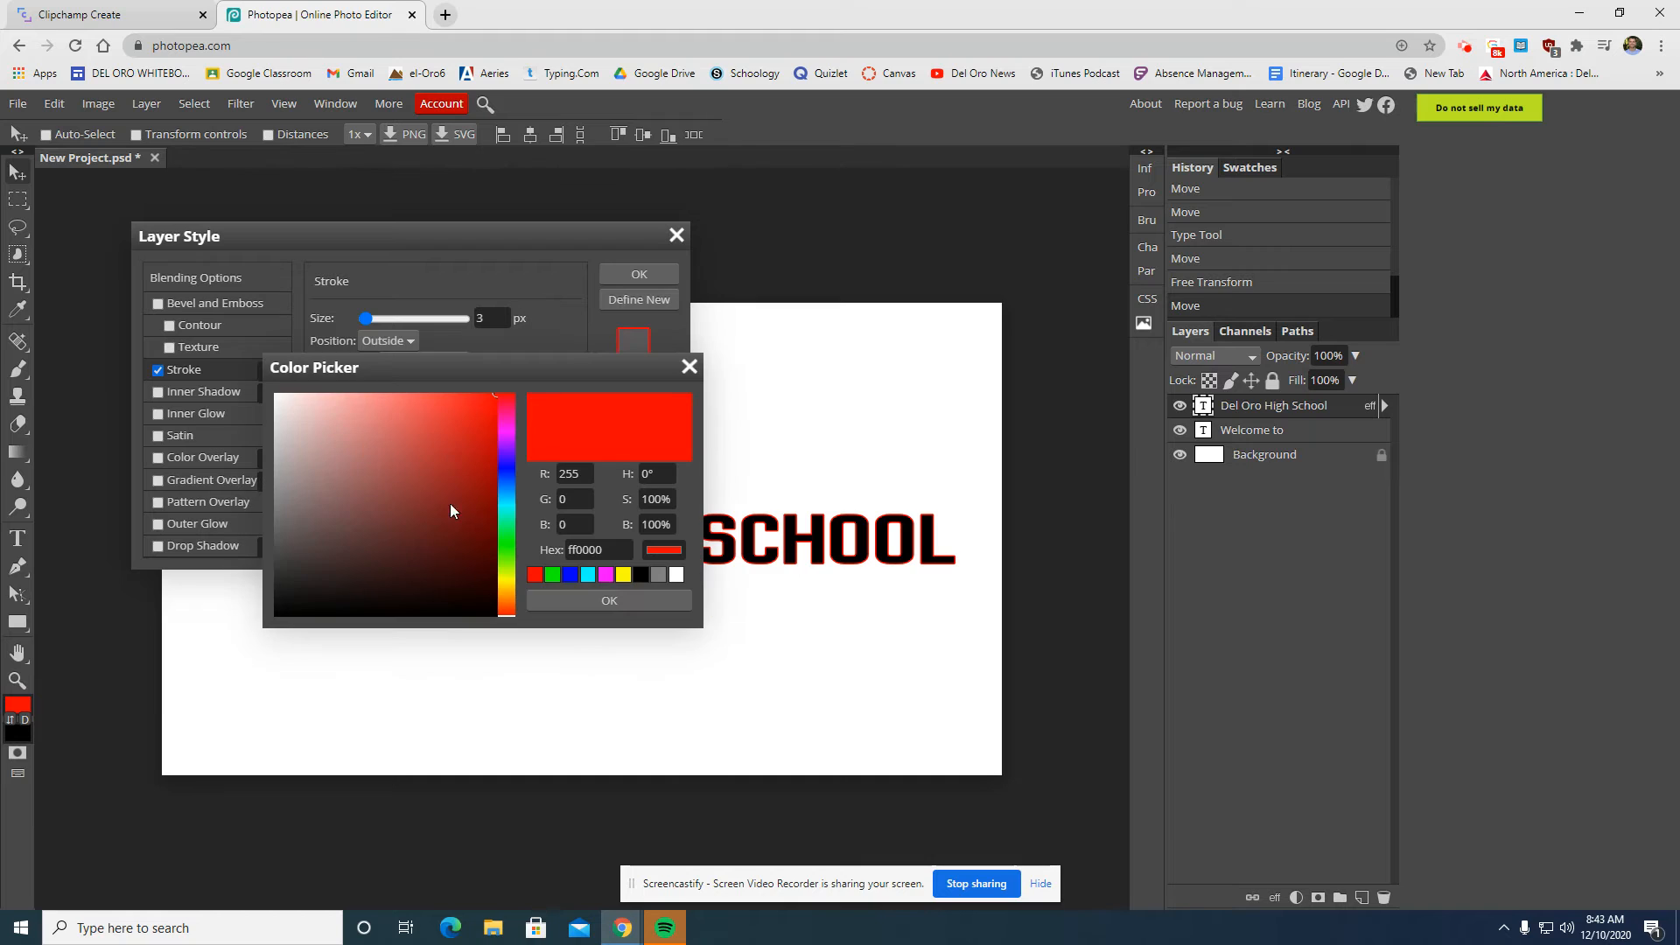
drag(506, 576, 503, 574)
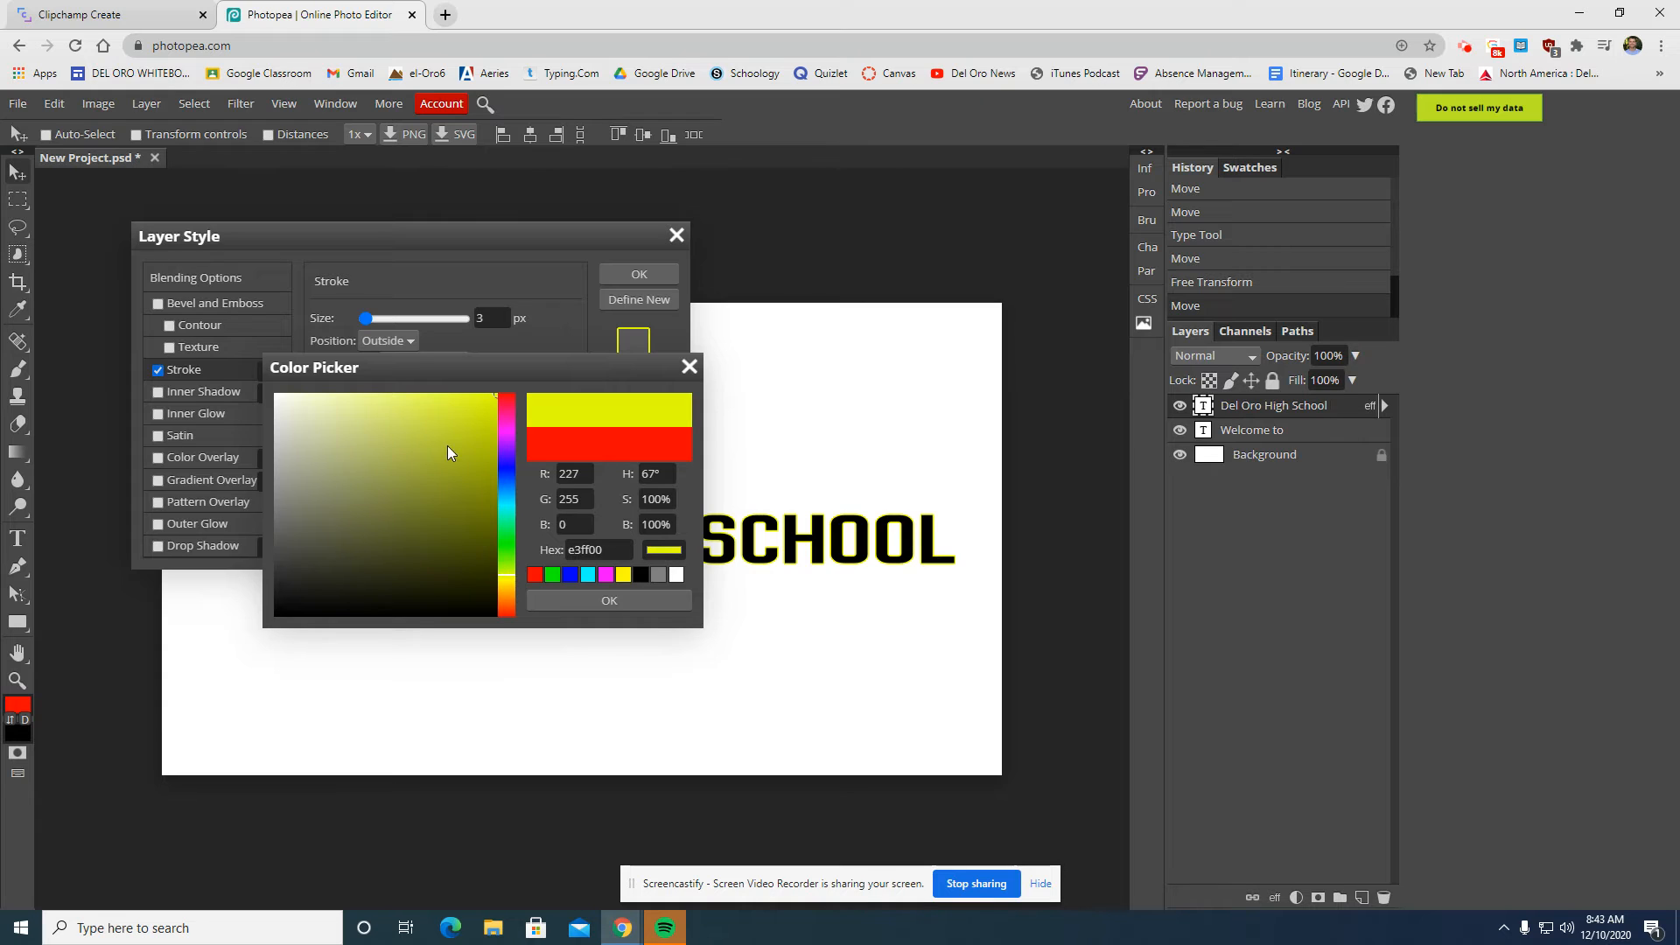
drag(448, 445, 496, 397)
click(623, 575)
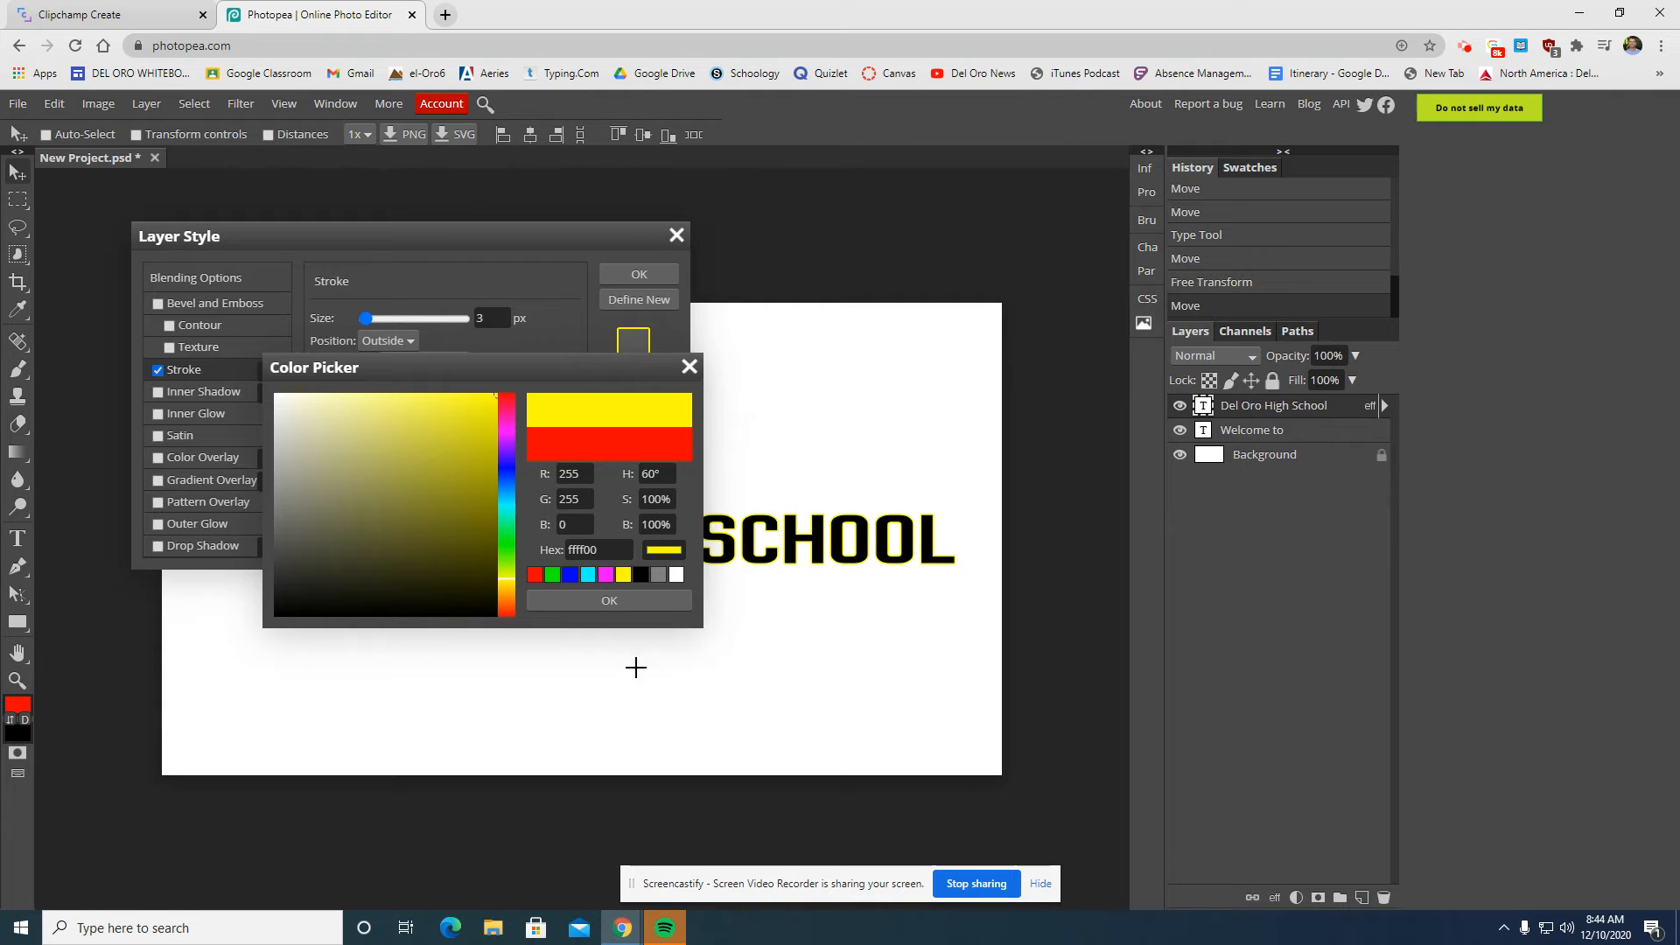
click(618, 602)
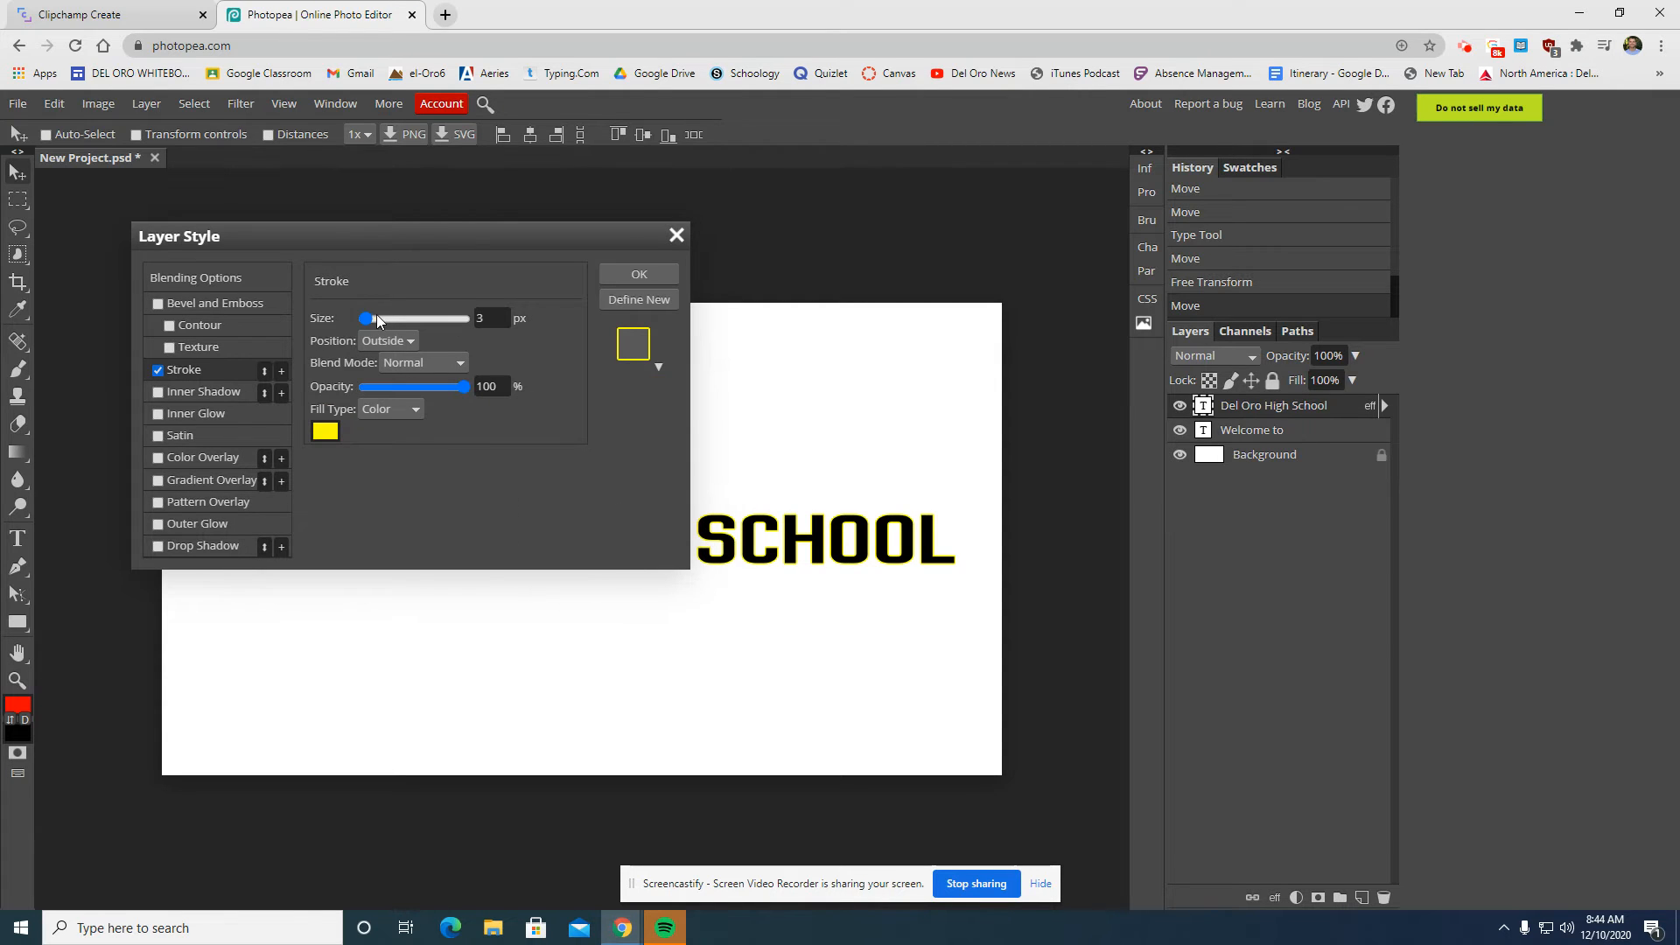
drag(377, 316, 367, 318)
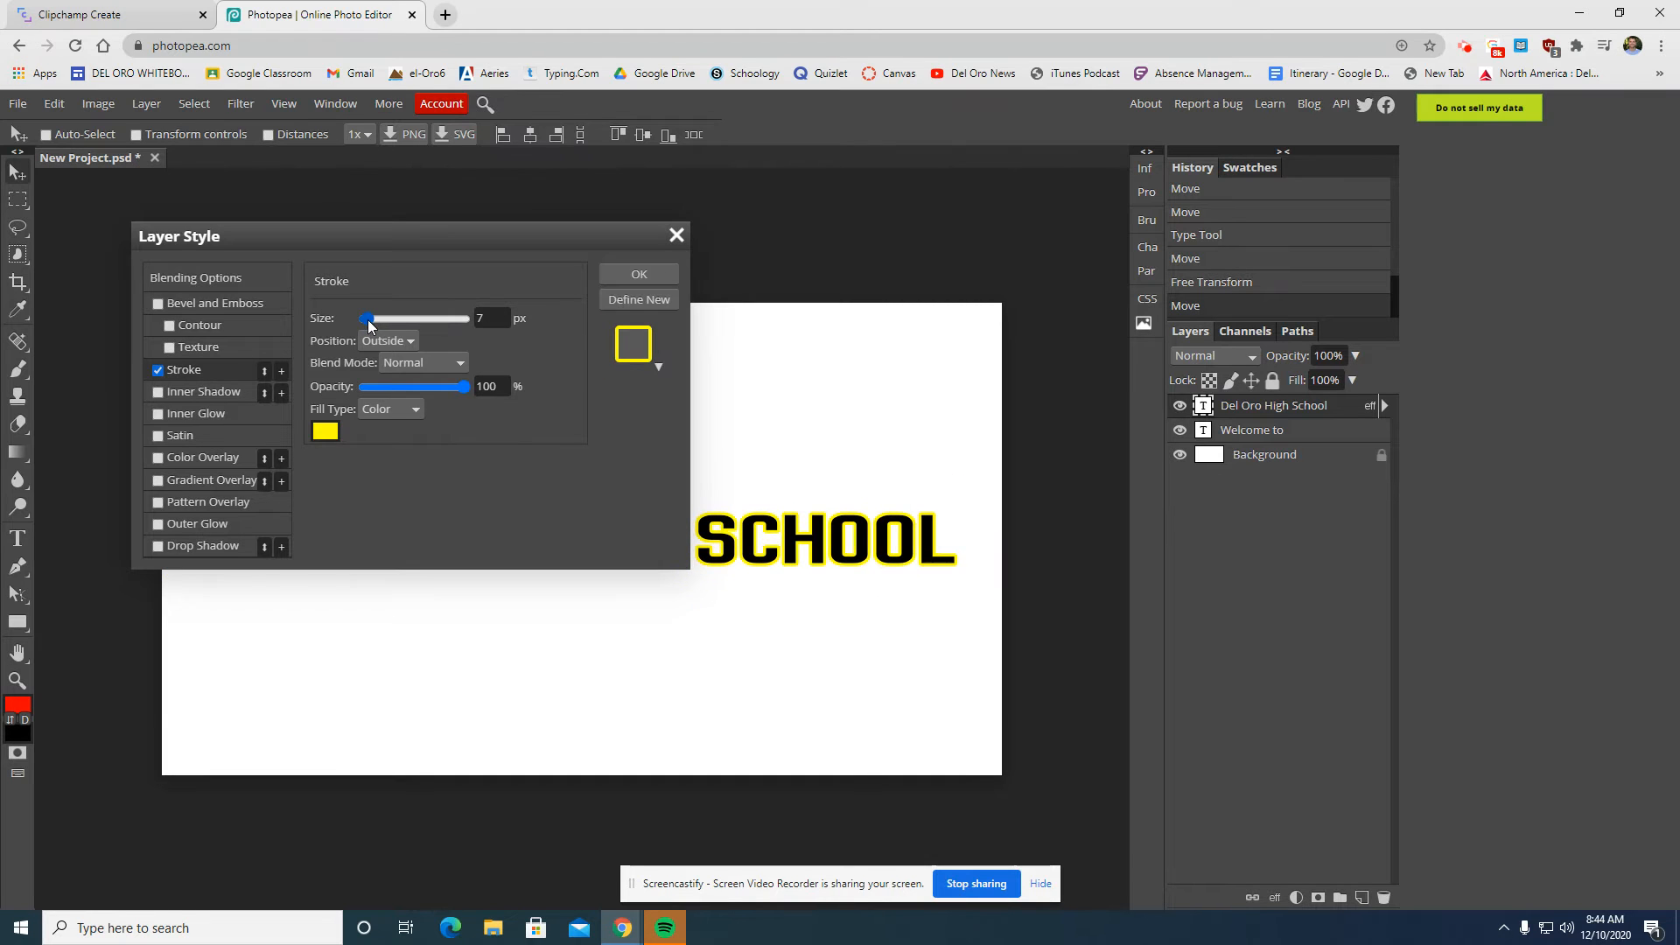
click(639, 274)
- Add a Bevel and Emboss to the "Del Oro High School" text layer, with Outer Bevel style, 510% depth and 10 px size
click(1274, 896)
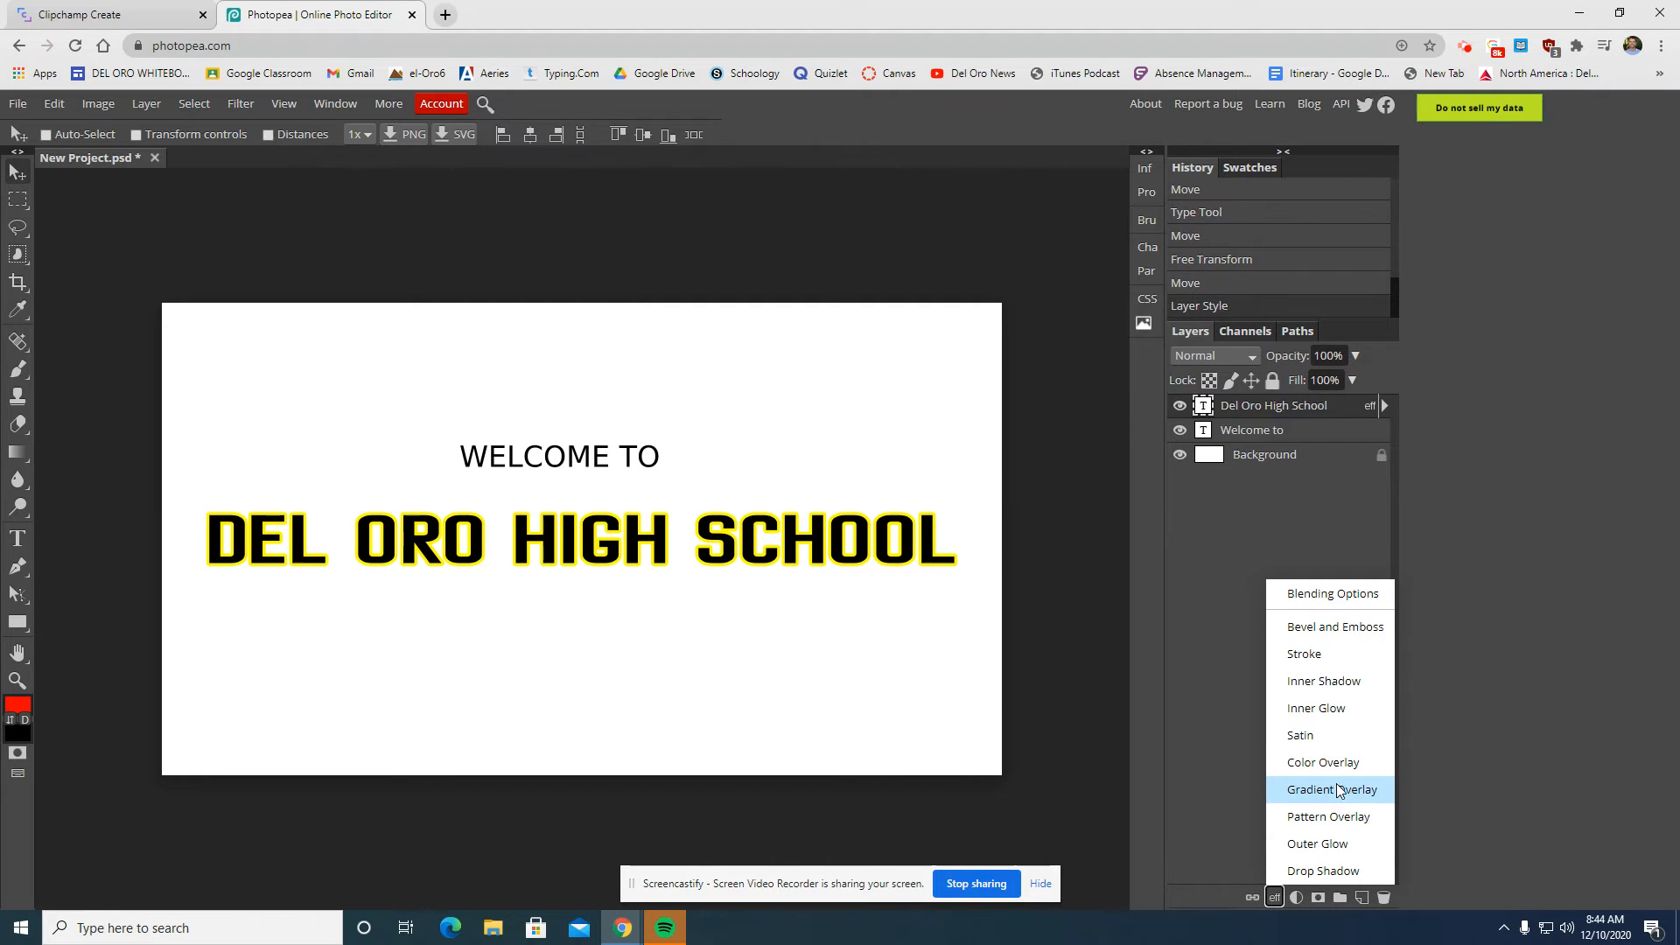
click(1374, 626)
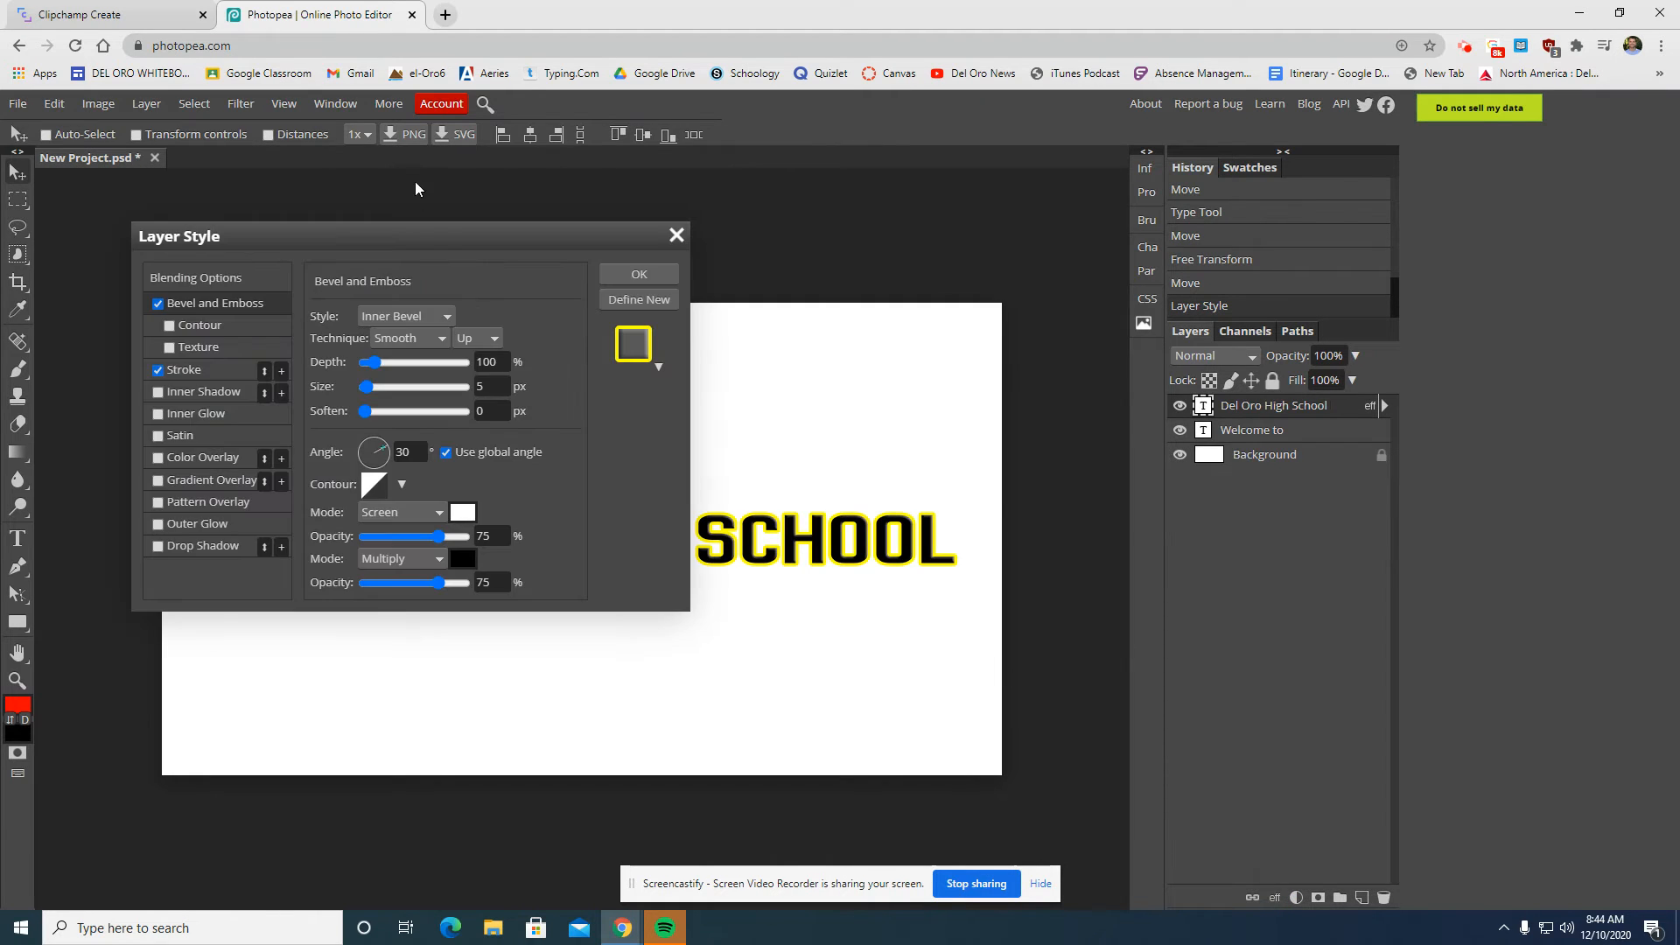
drag(450, 229, 1343, 261)
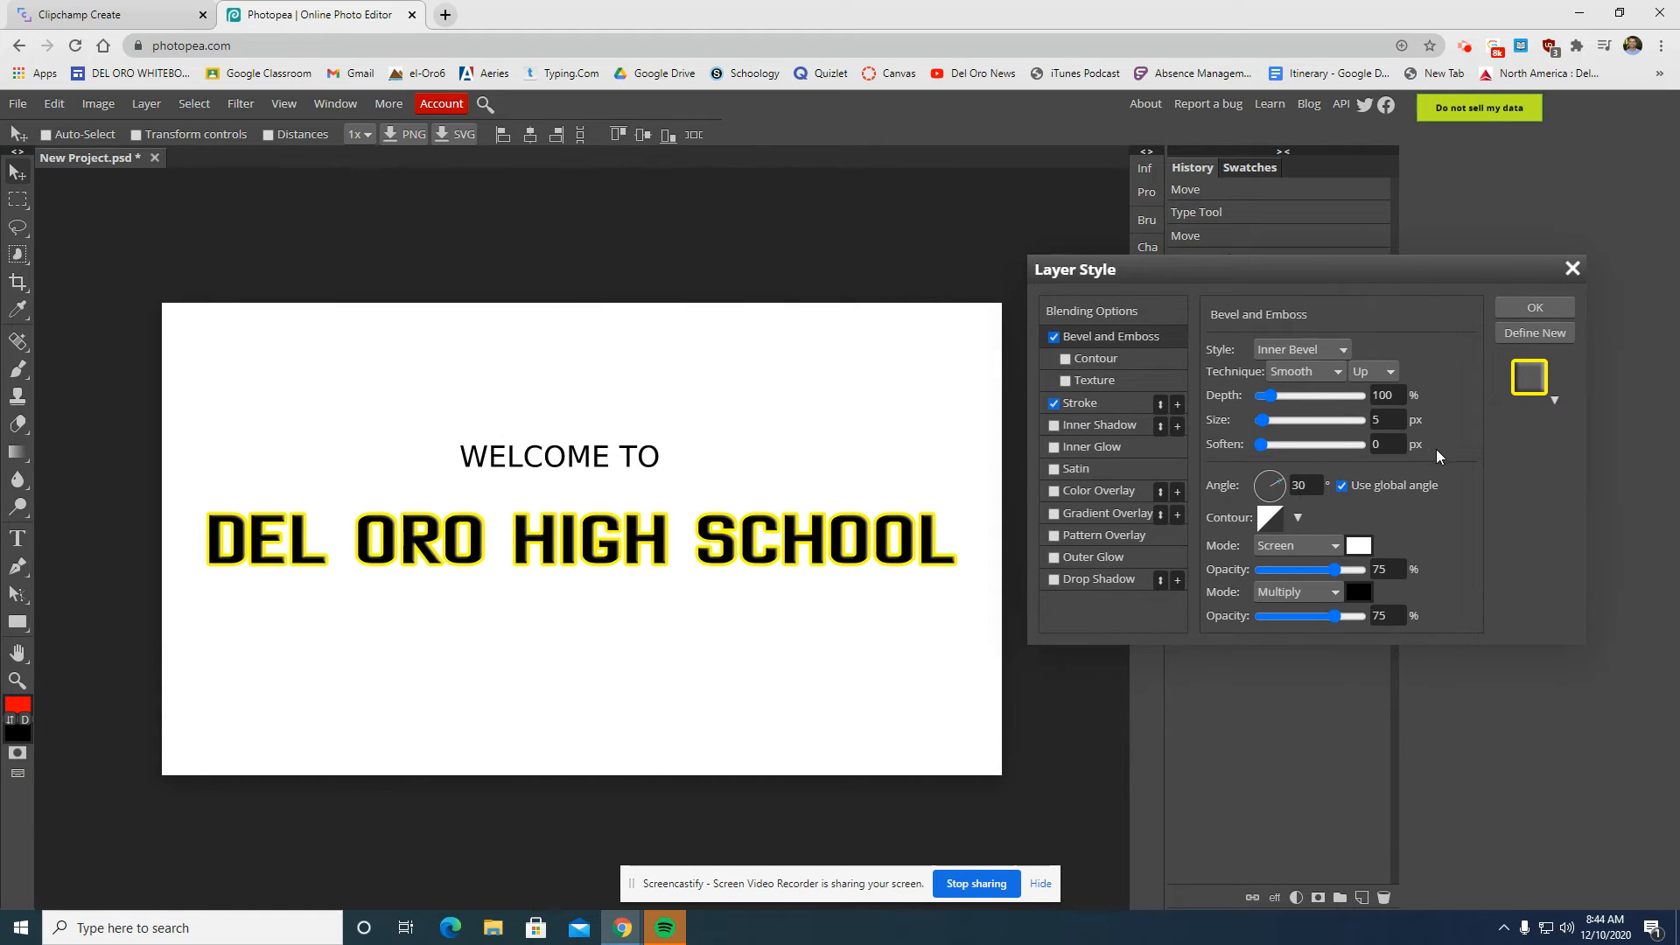
click(1316, 351)
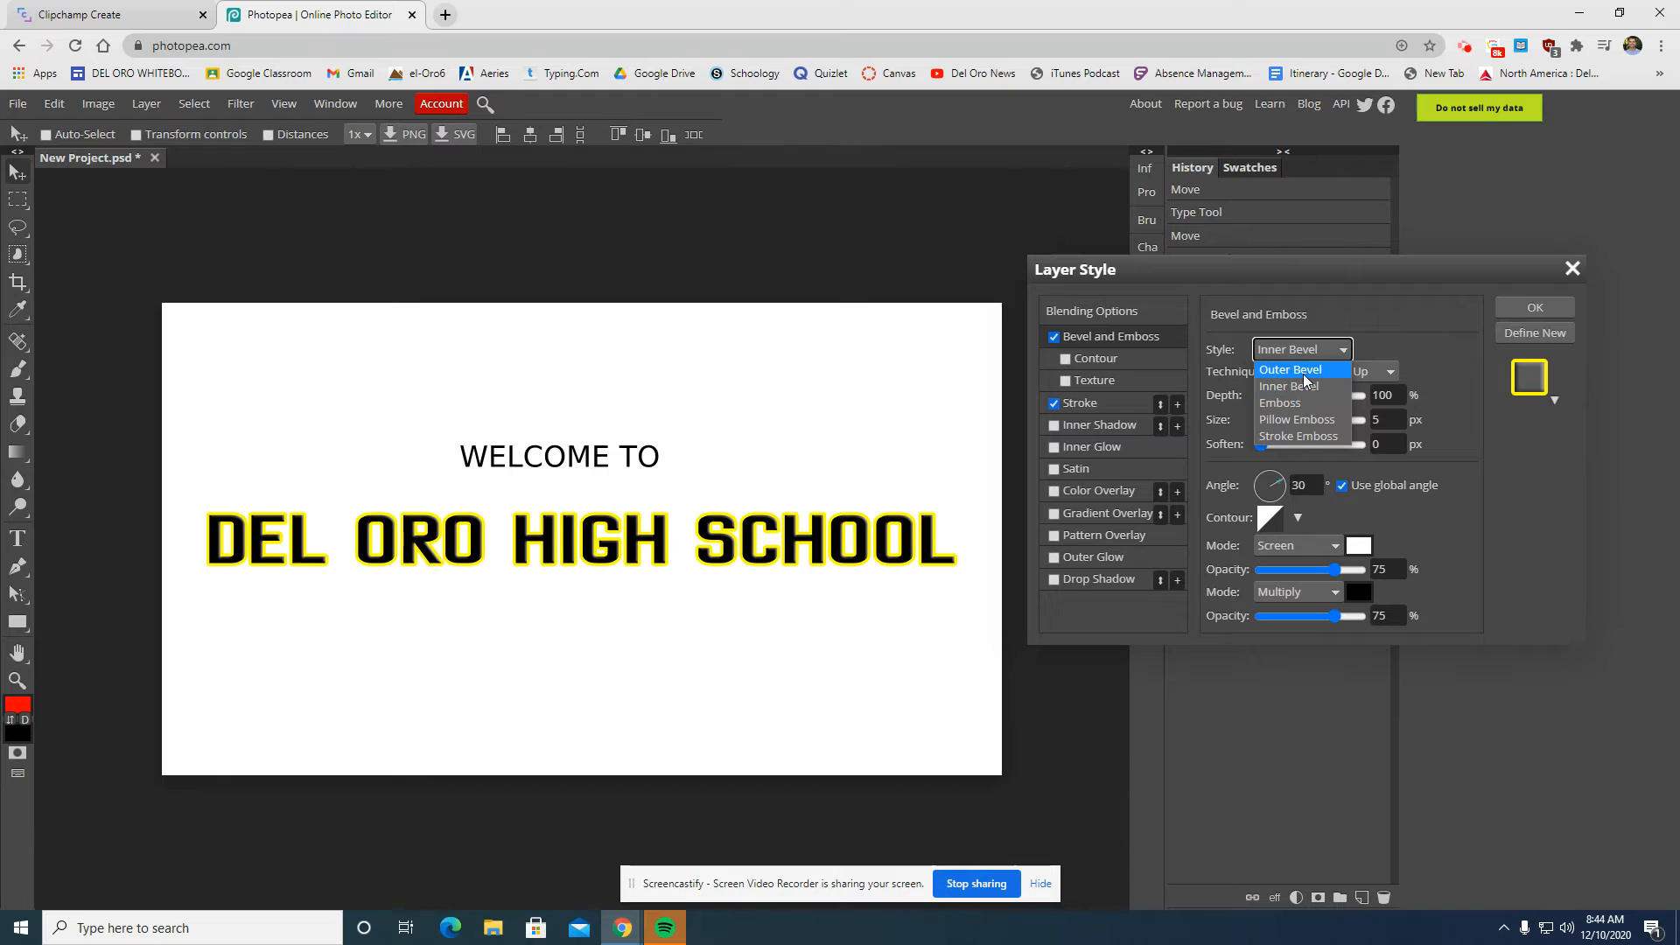
click(1304, 374)
drag(1278, 397, 1311, 396)
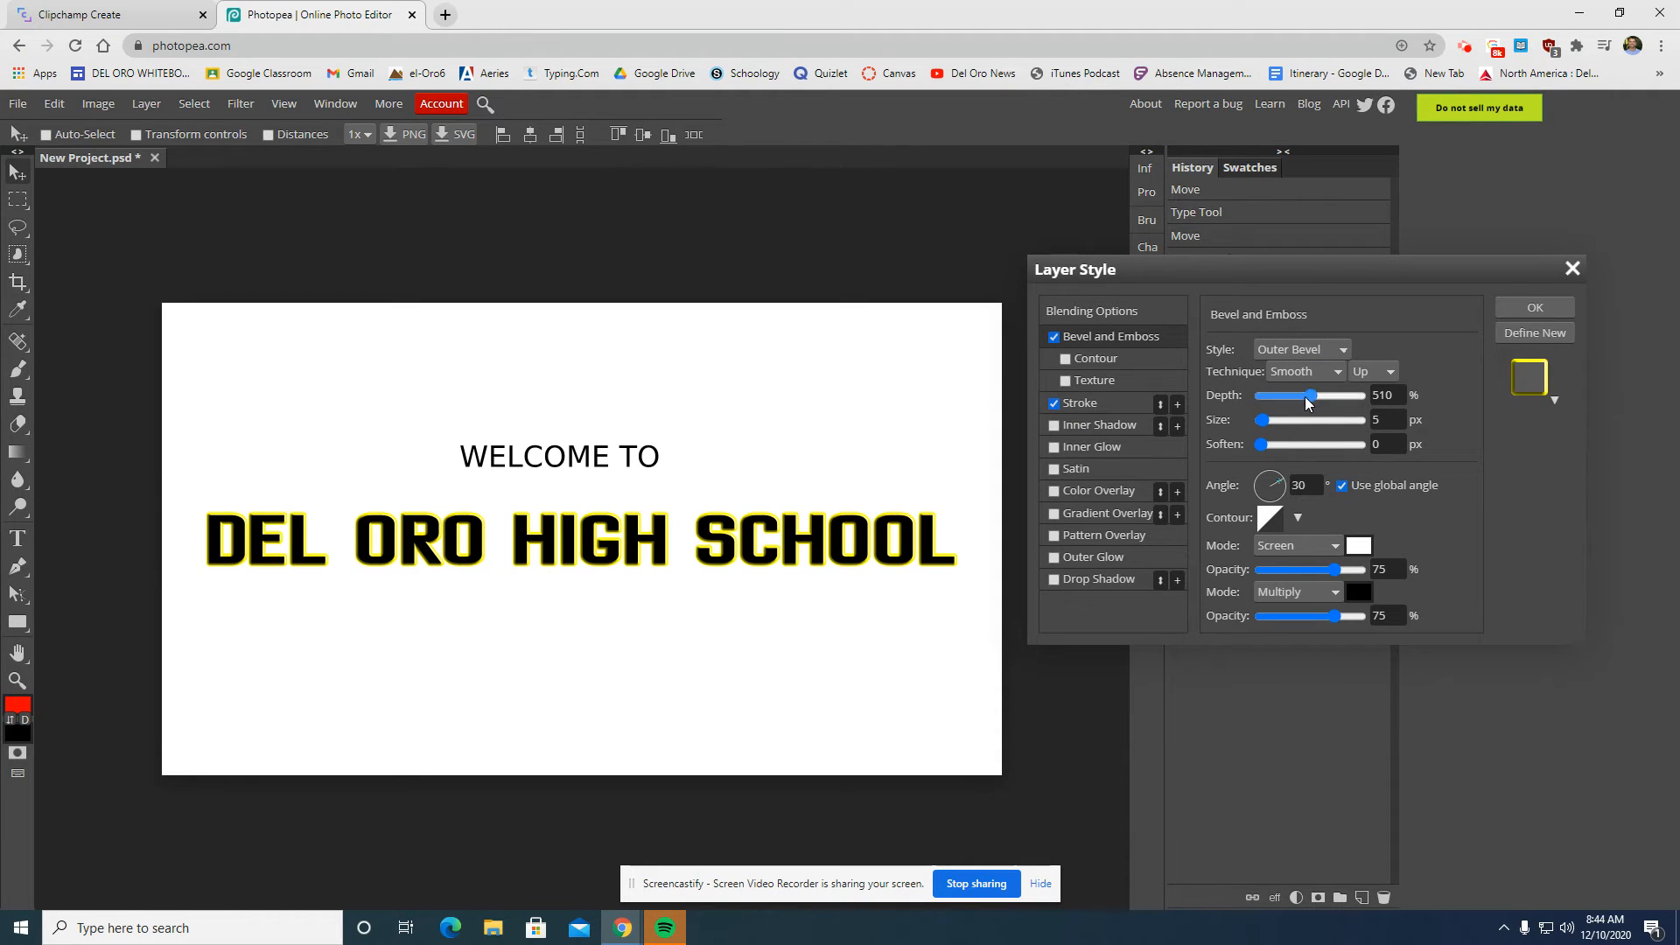
click(1262, 420)
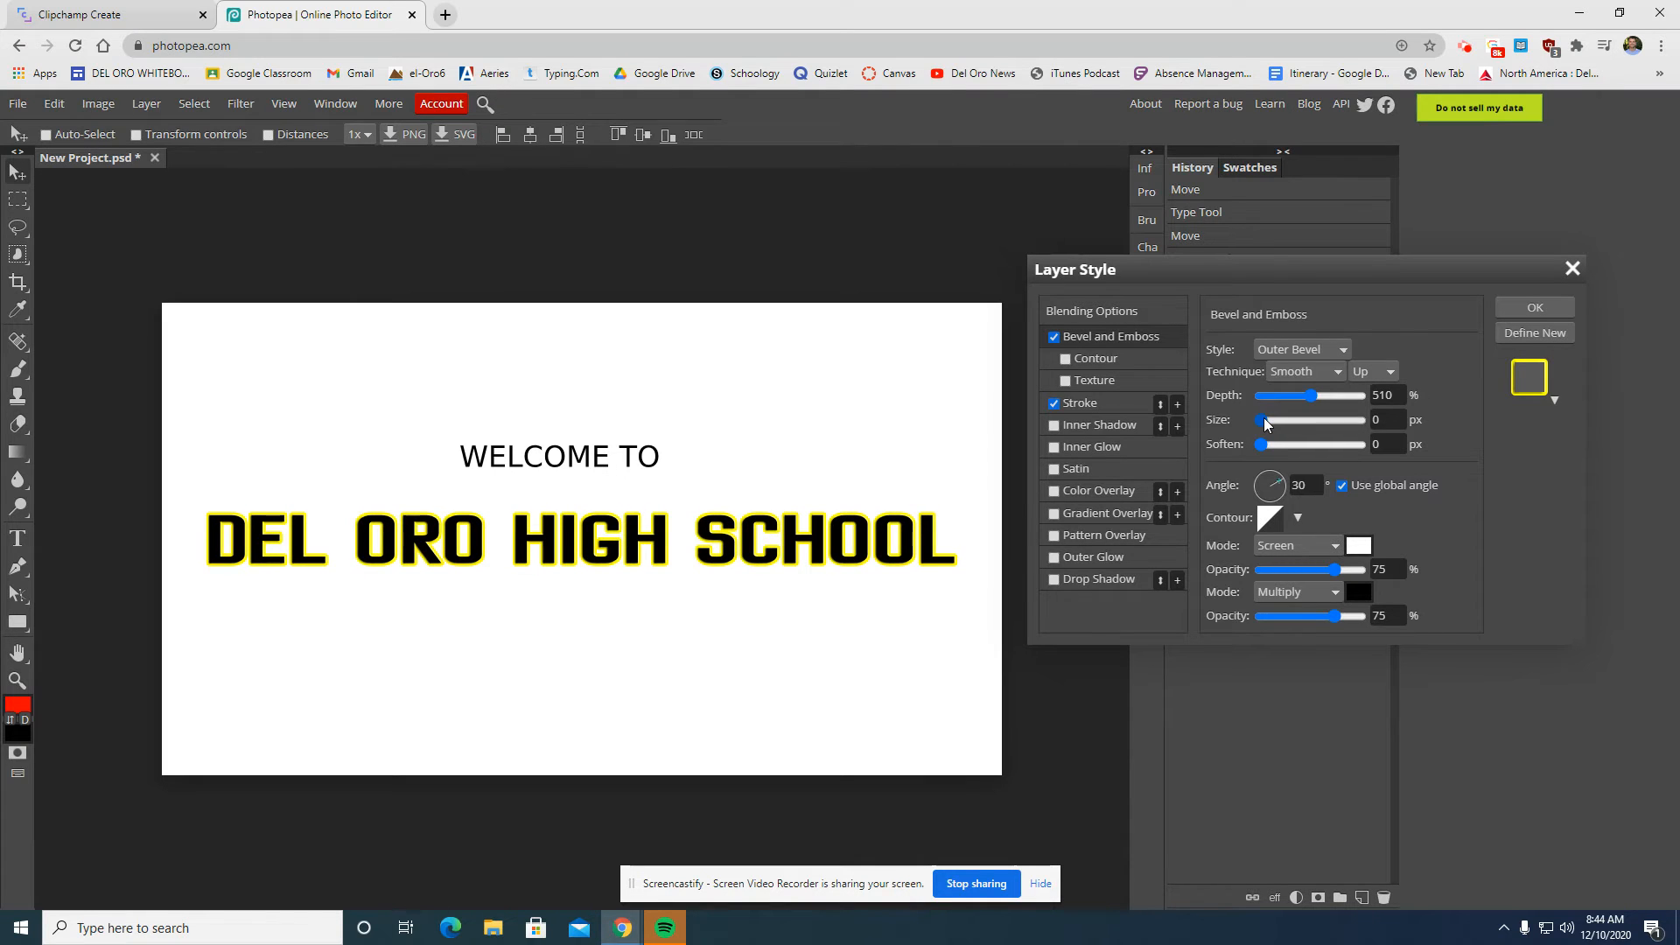
drag(1264, 418, 1265, 423)
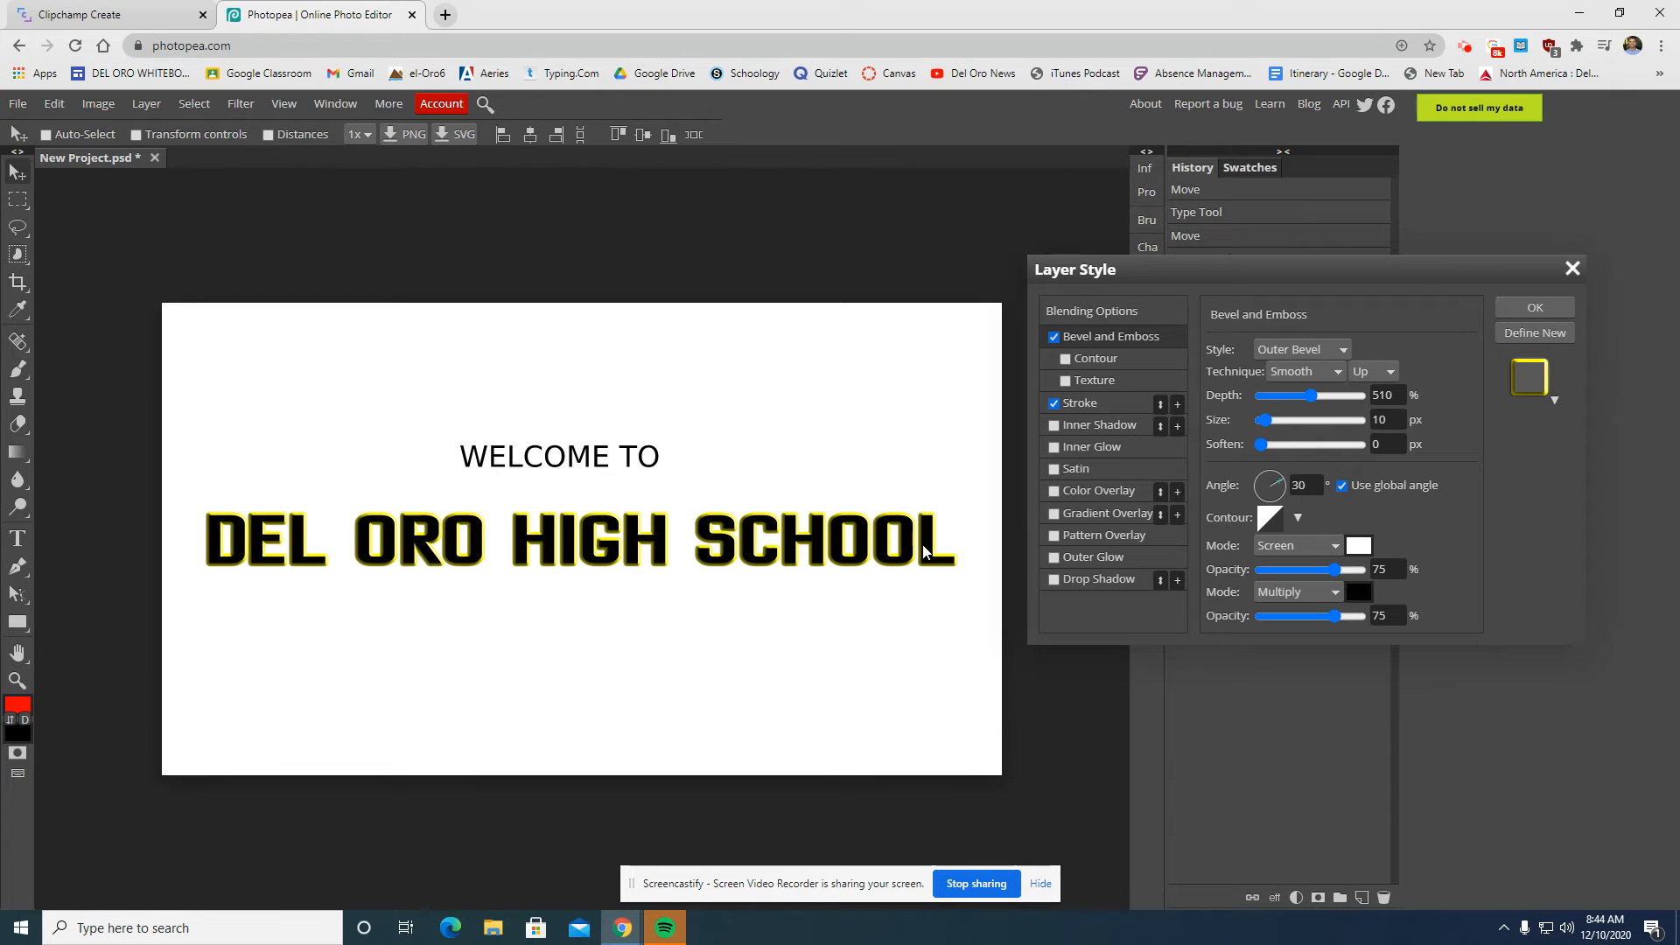
click(1514, 307)
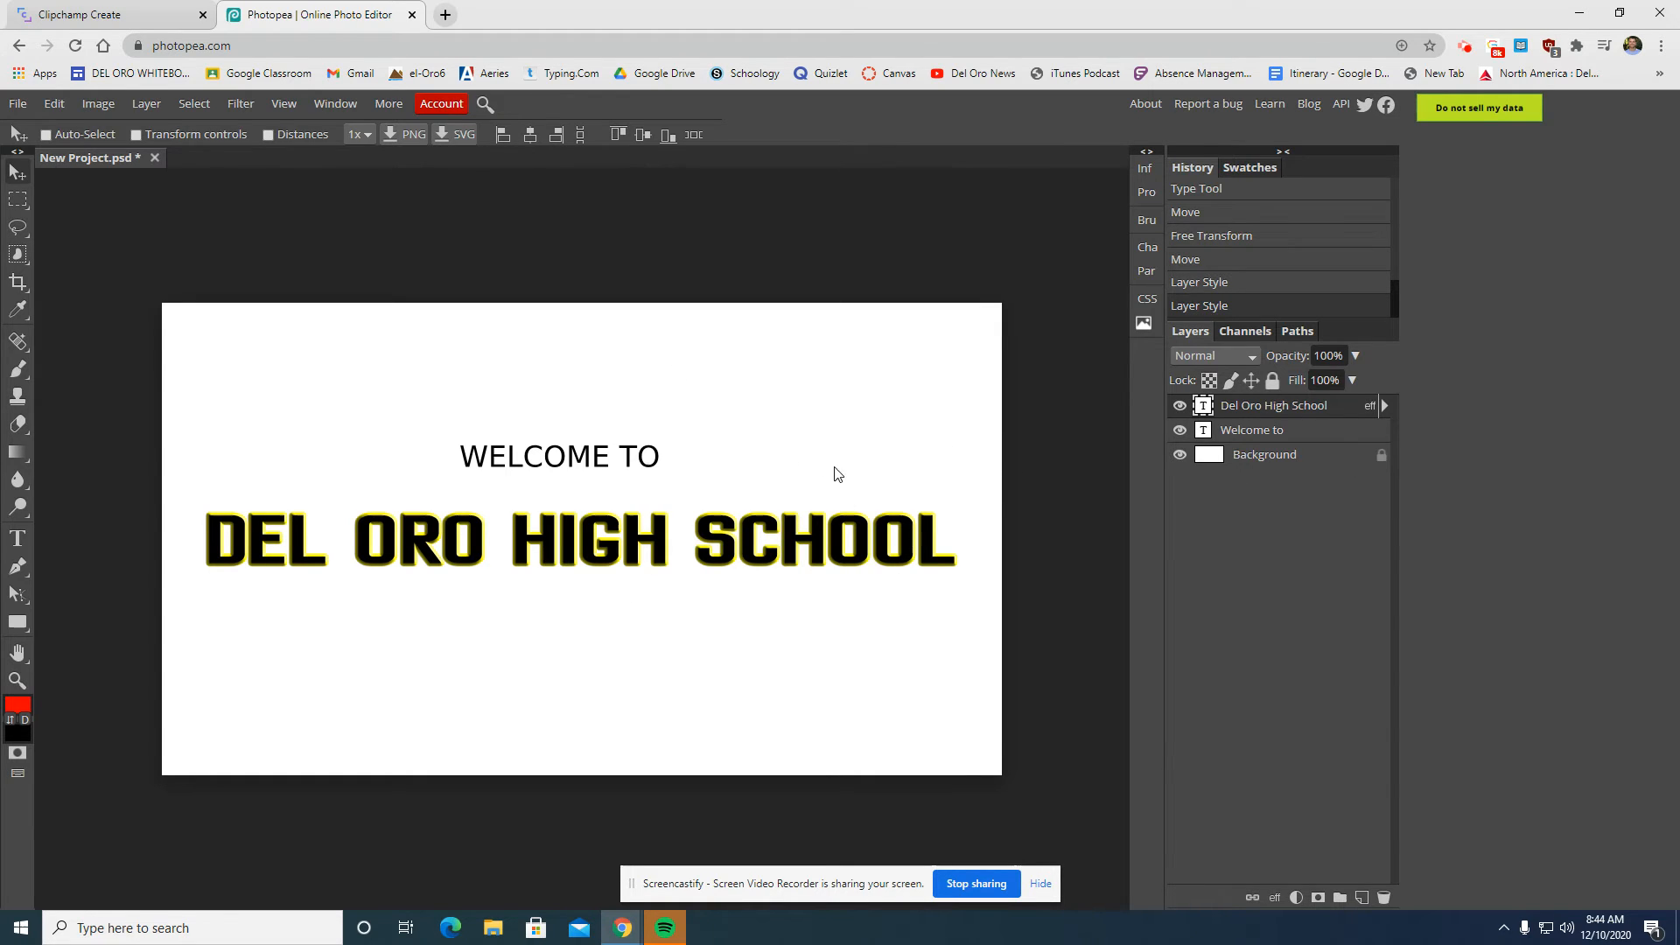
- Hide the Background layer and switch to Clipchamp to preview the hallway footage at about 4.9 seconds
click(1179, 456)
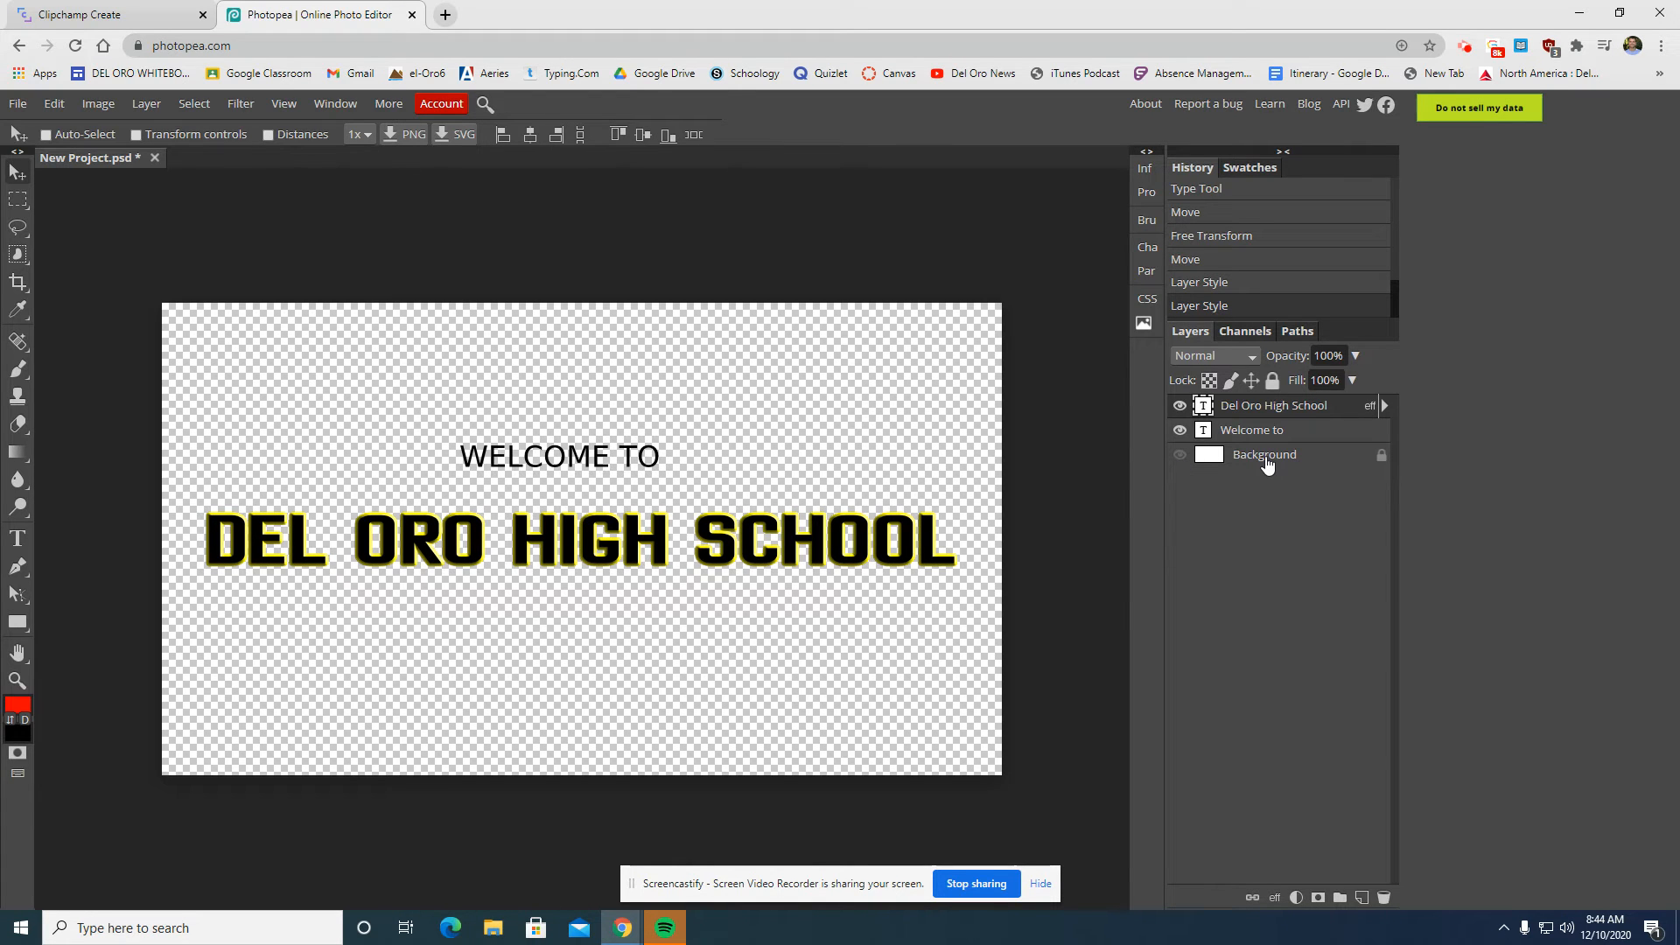
click(65, 7)
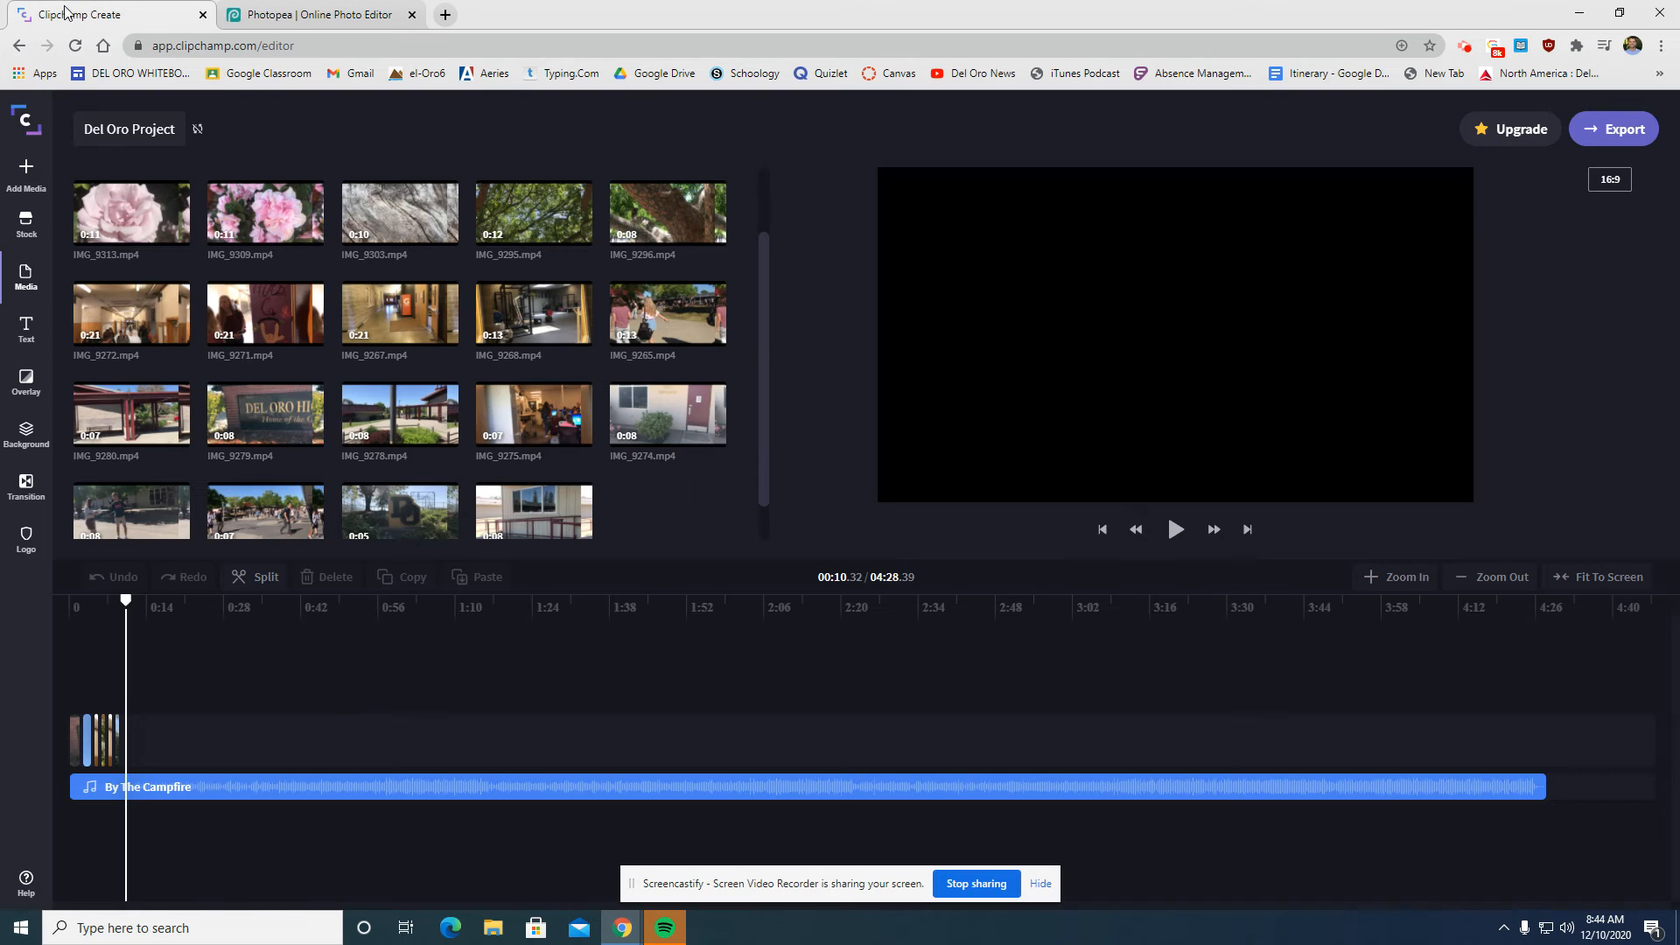
drag(124, 605, 94, 606)
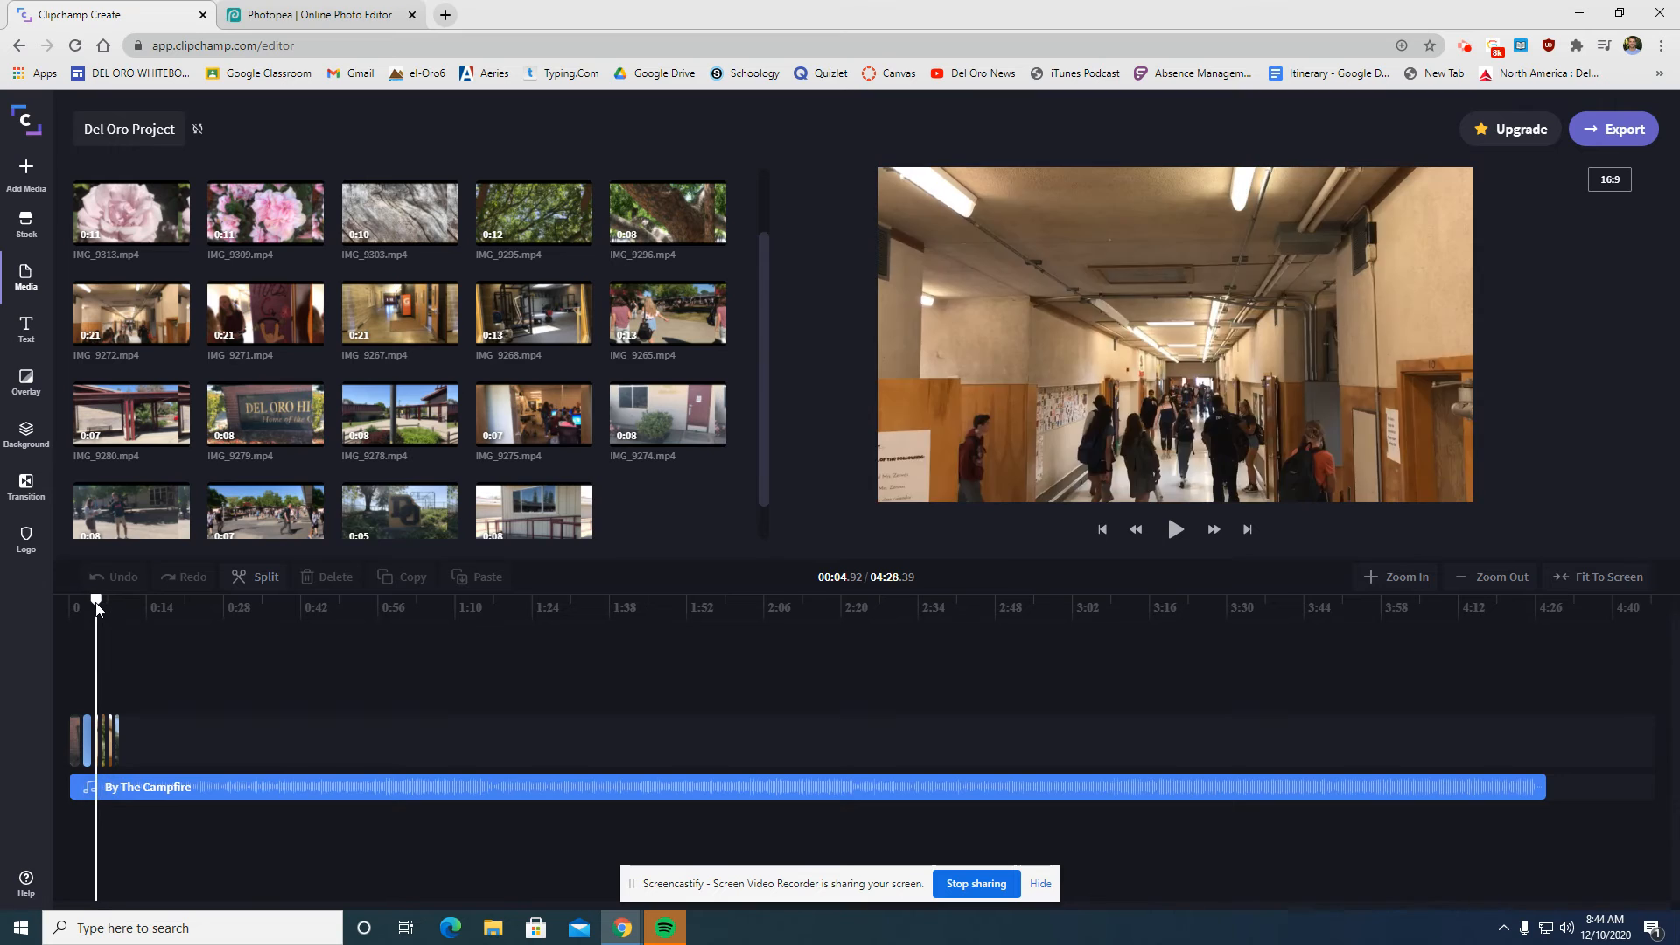
- Return to Photopea and export the title as a 1920 × 1080 px PNG at 100% quality
click(310, 15)
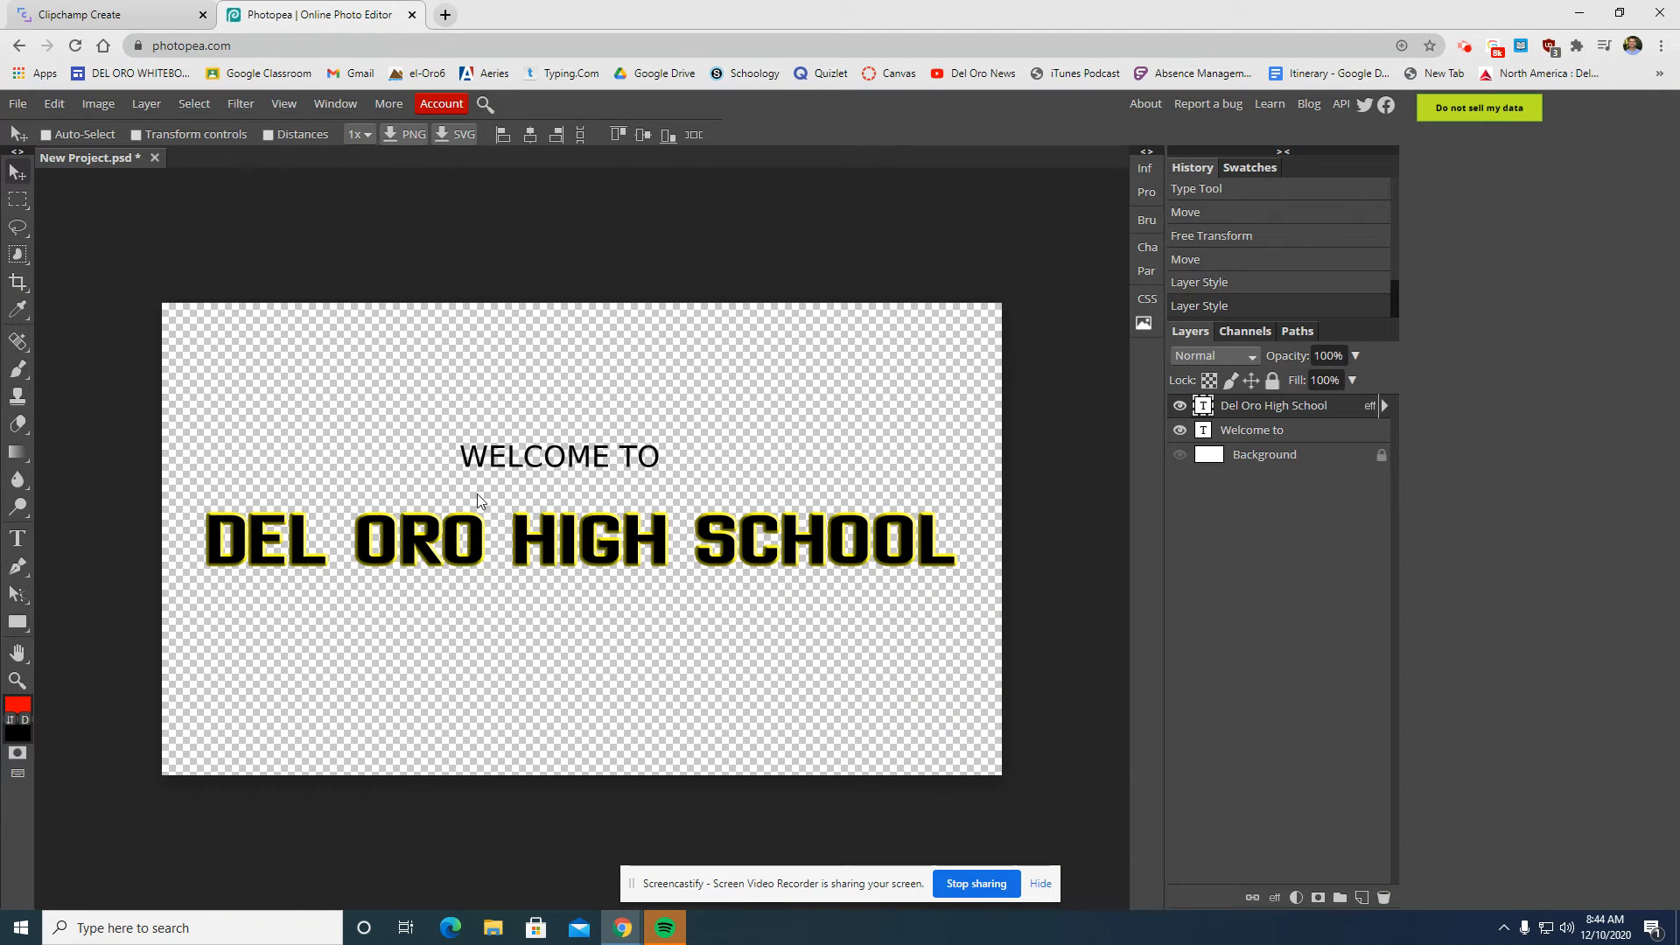
click(24, 112)
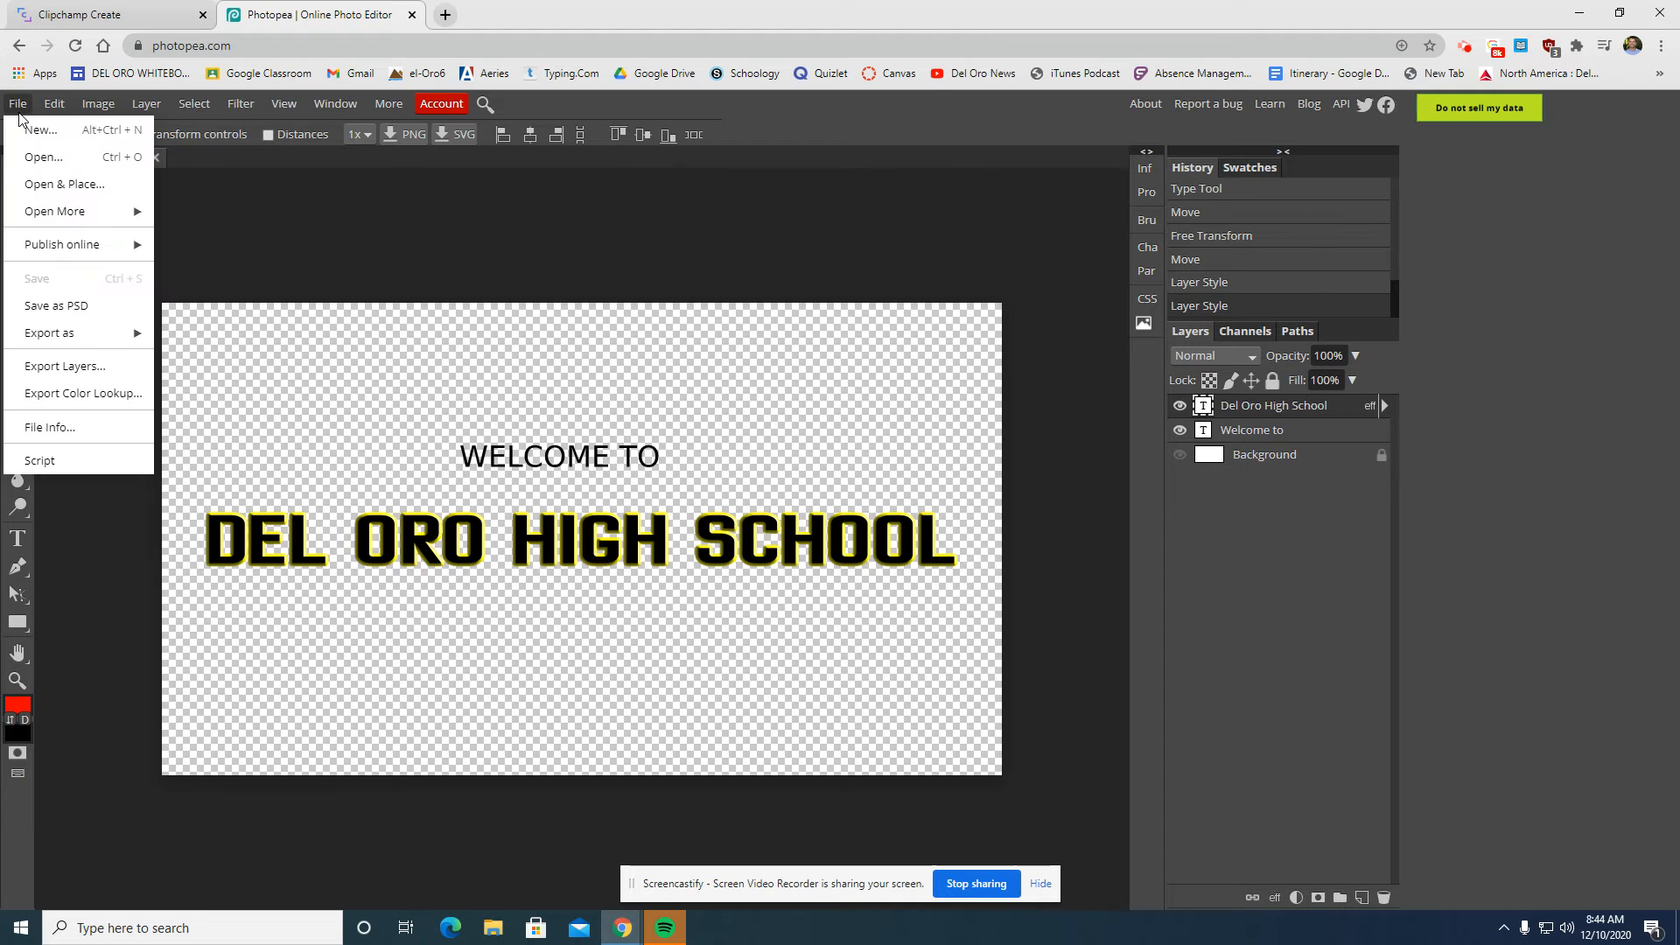
mouse_move(64, 333)
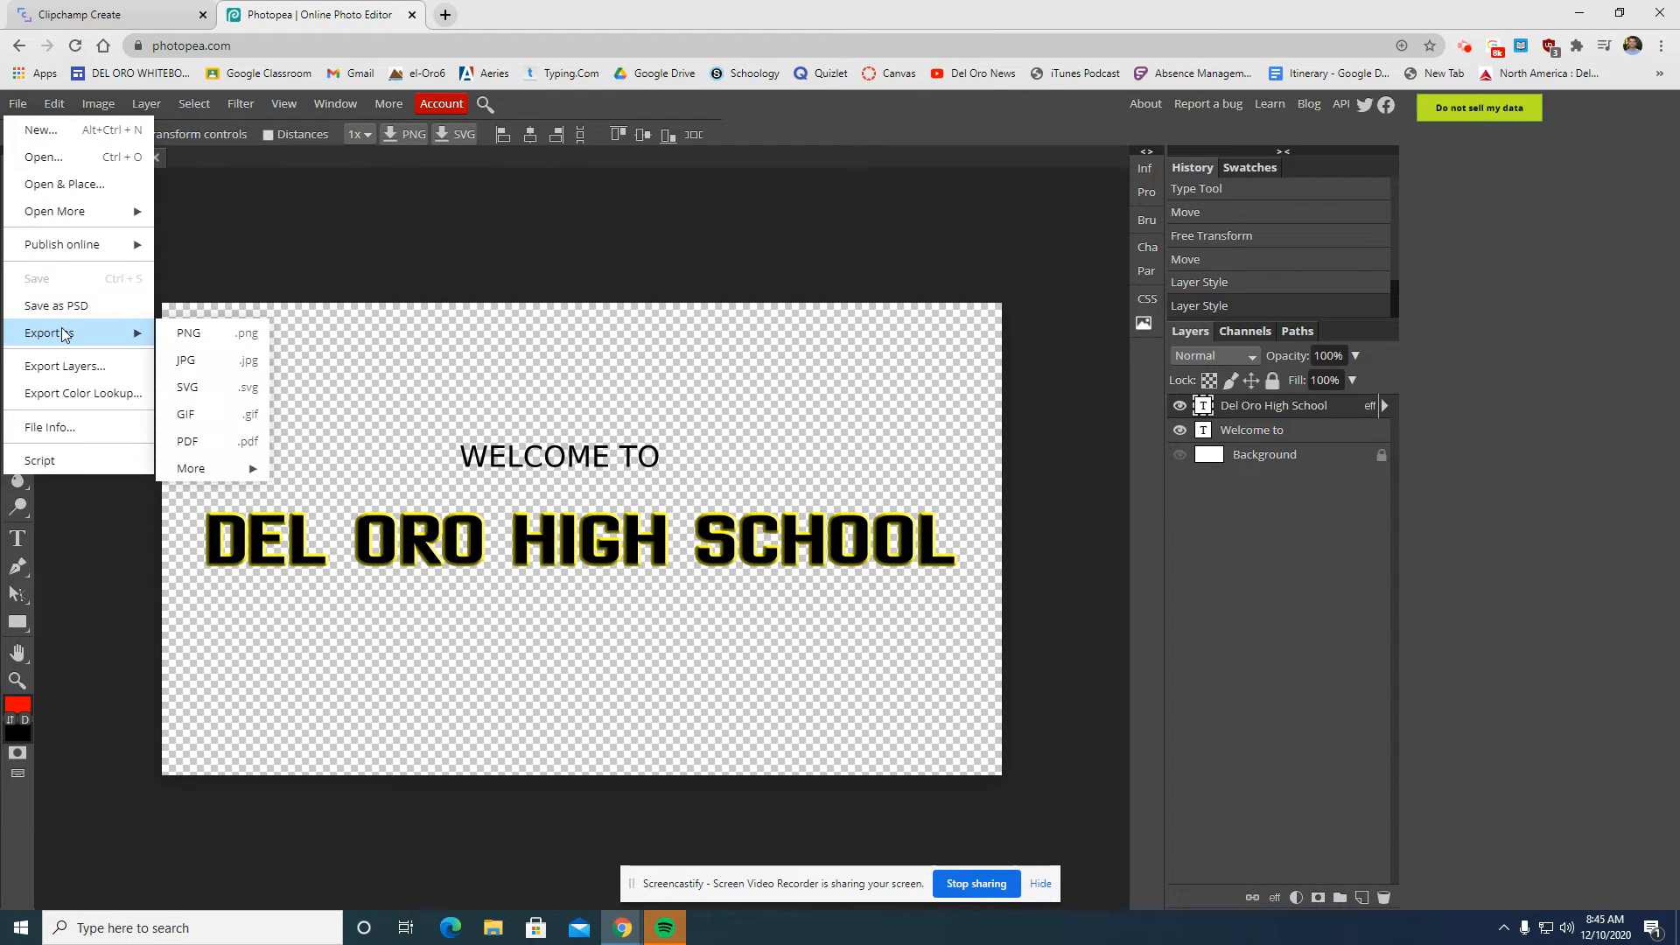
click(231, 335)
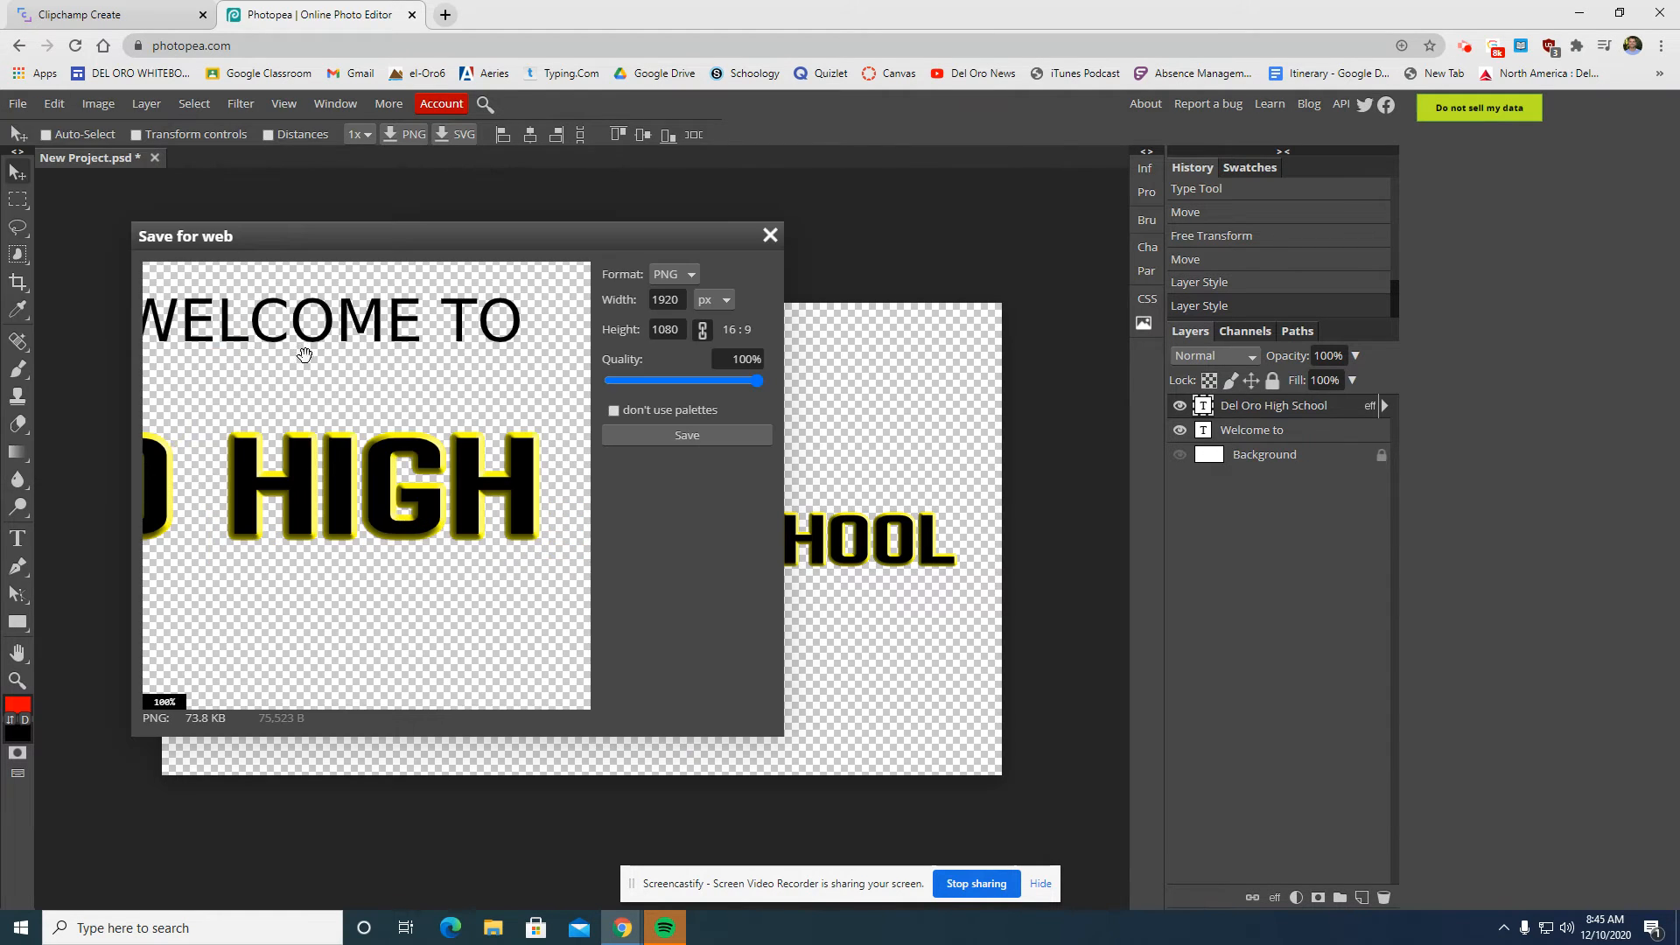
click(681, 432)
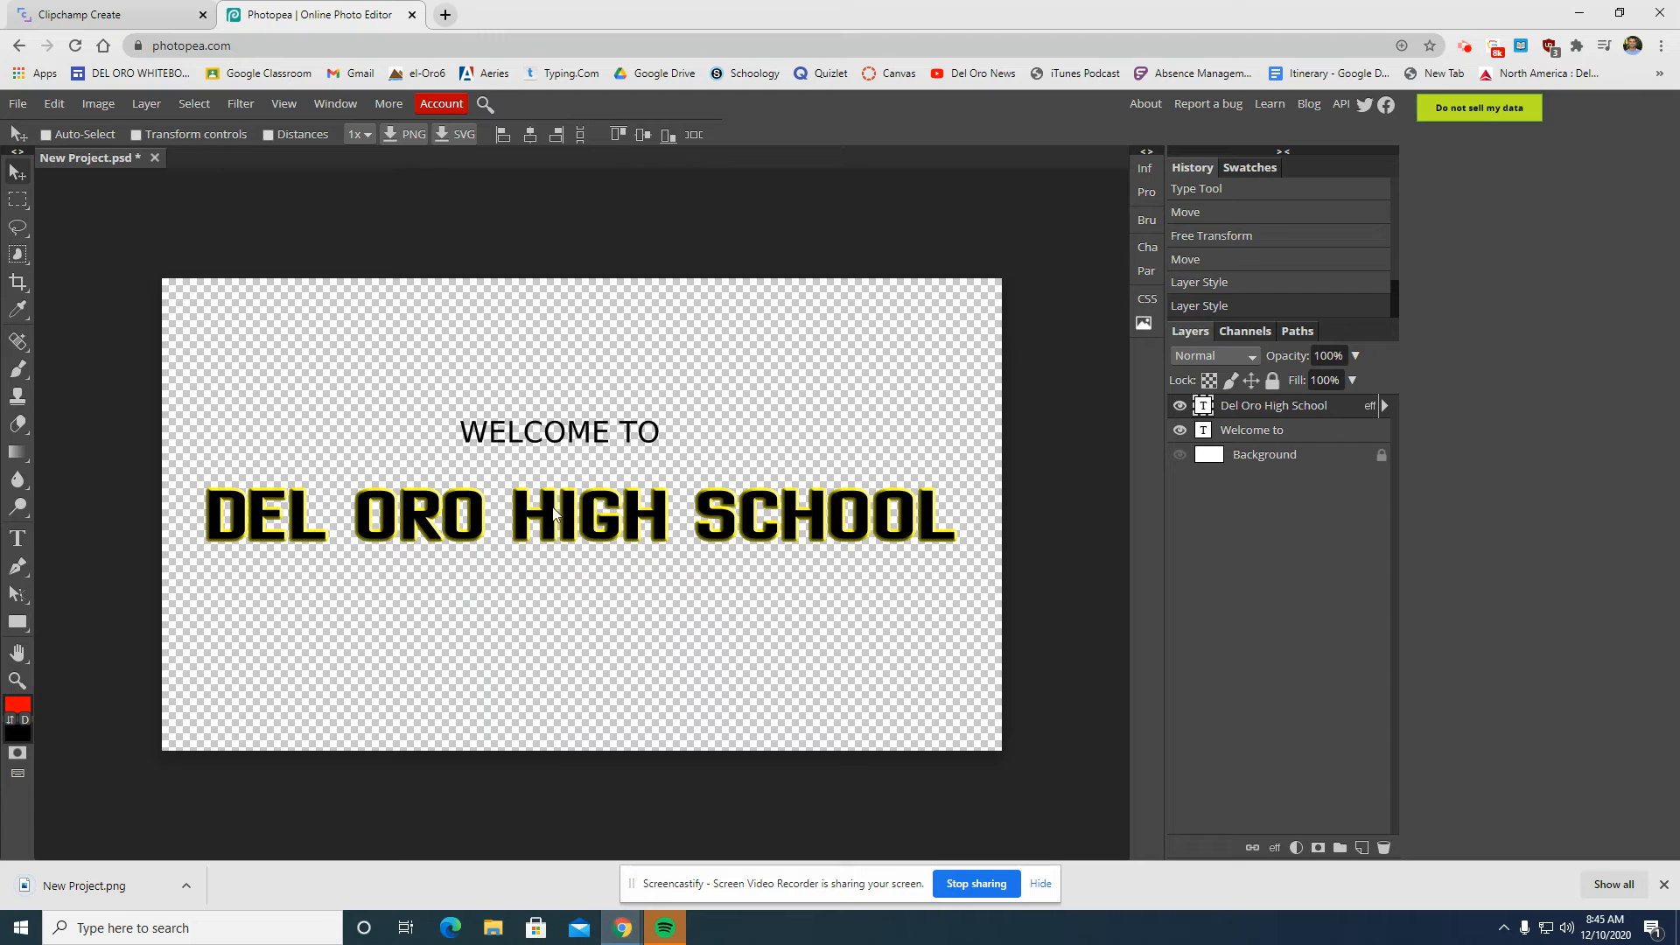
- Show the Background layer again and export the title as a 1920 × 1080 px JPG at 70% quality
click(1179, 455)
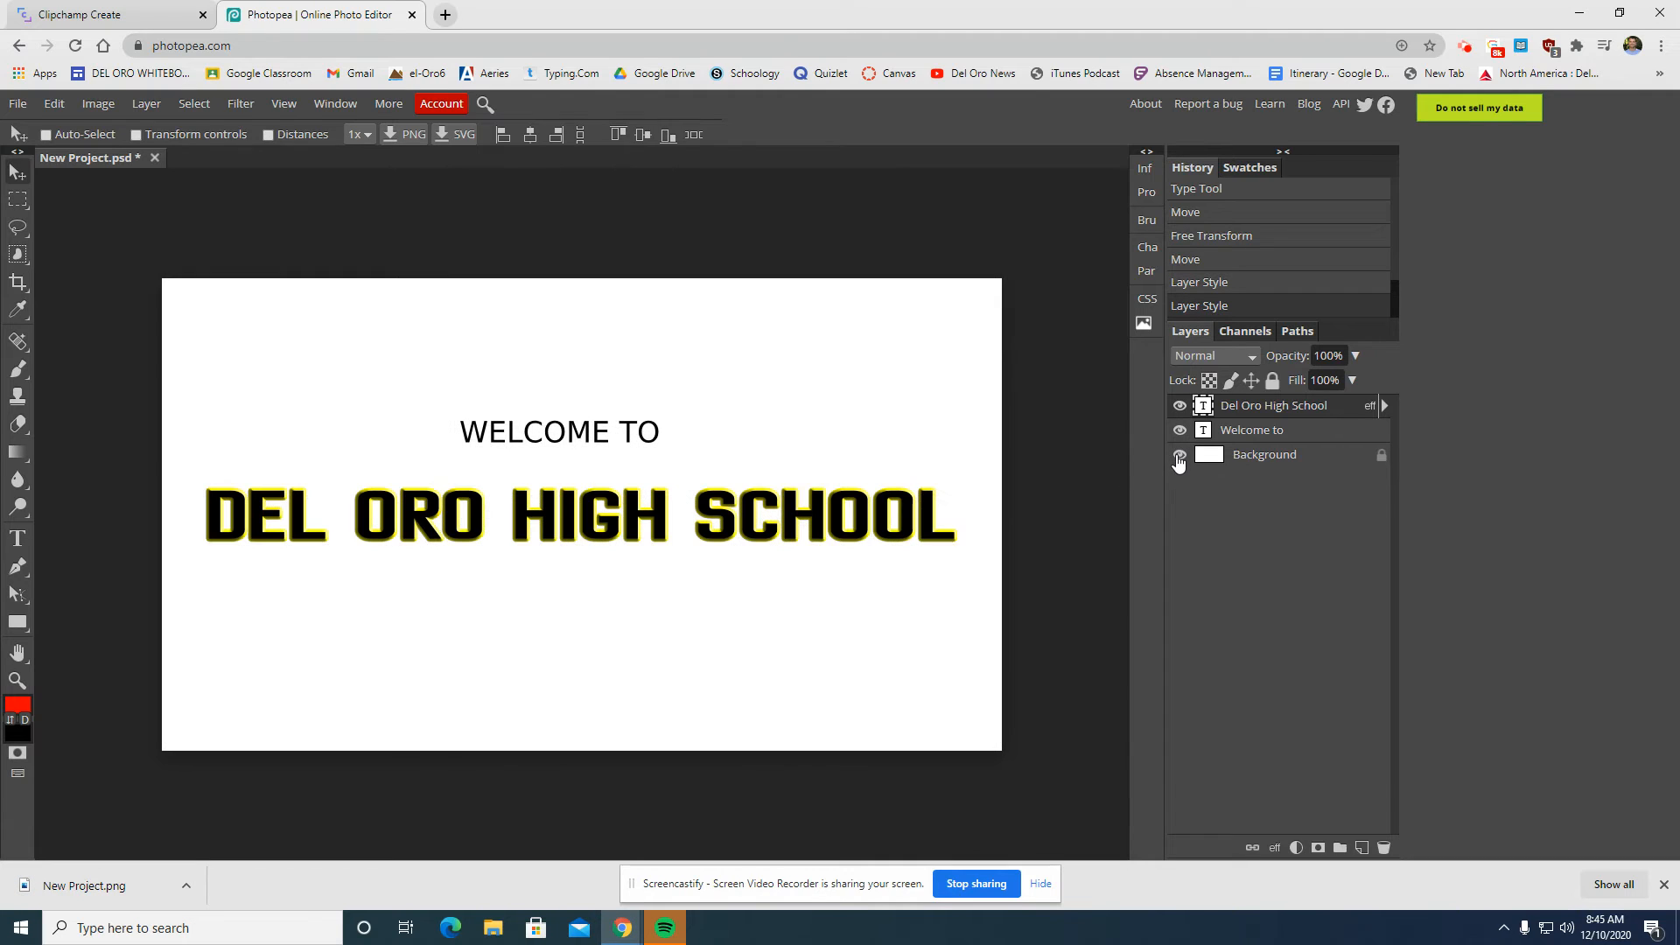
click(17, 104)
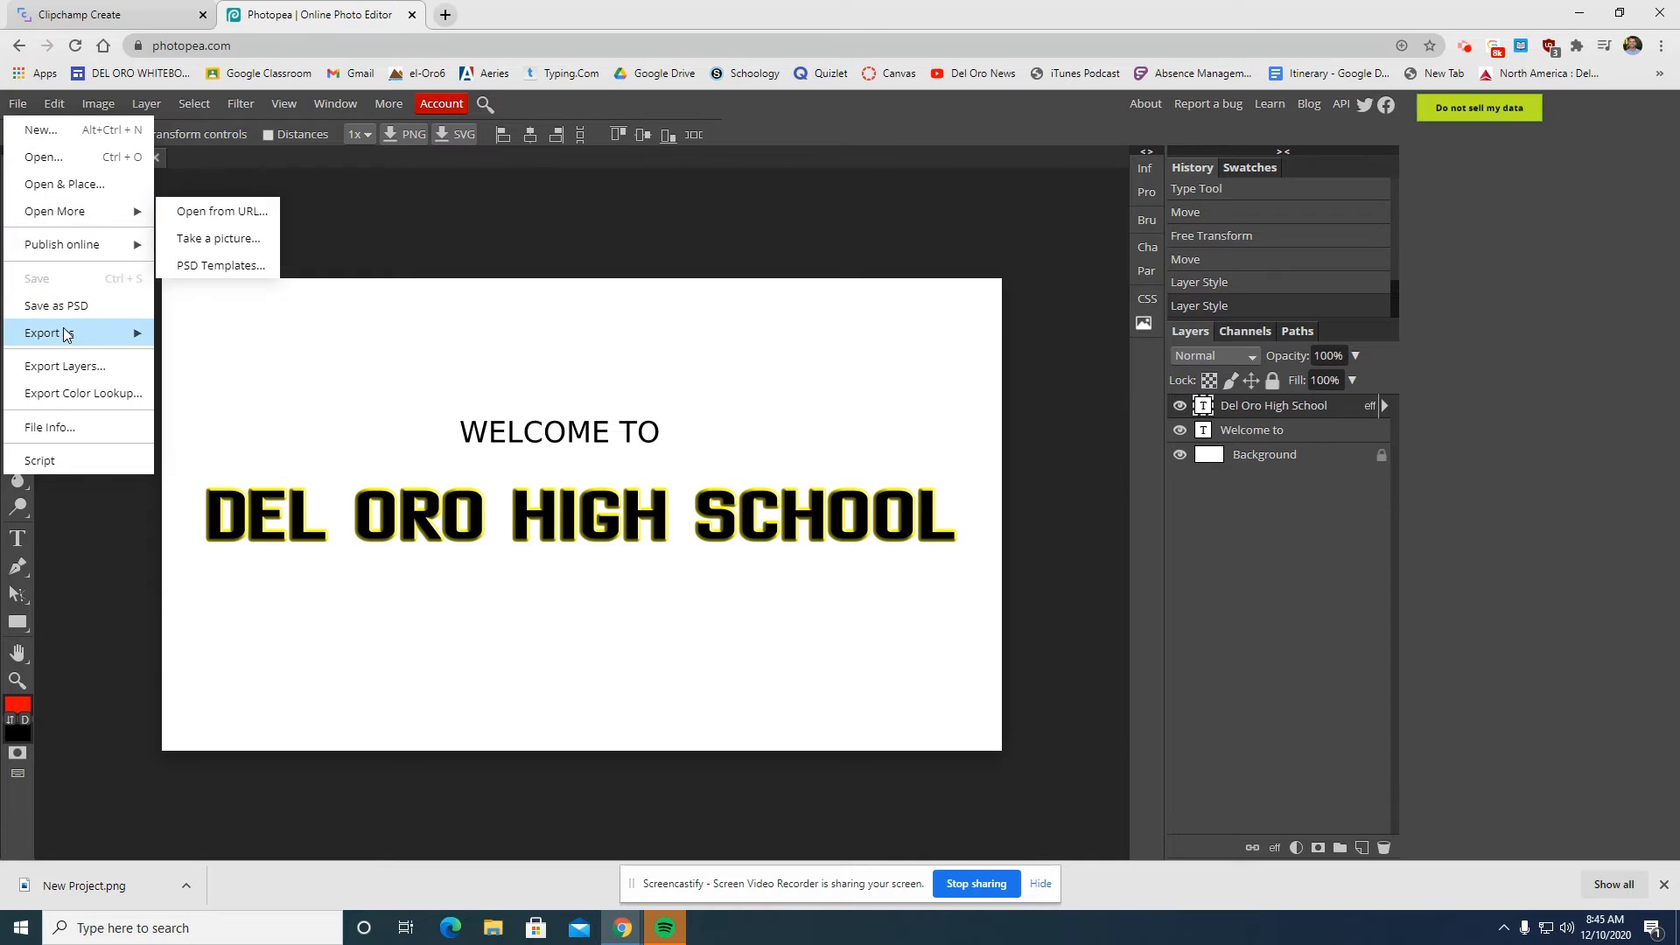
mouse_move(65, 335)
click(197, 355)
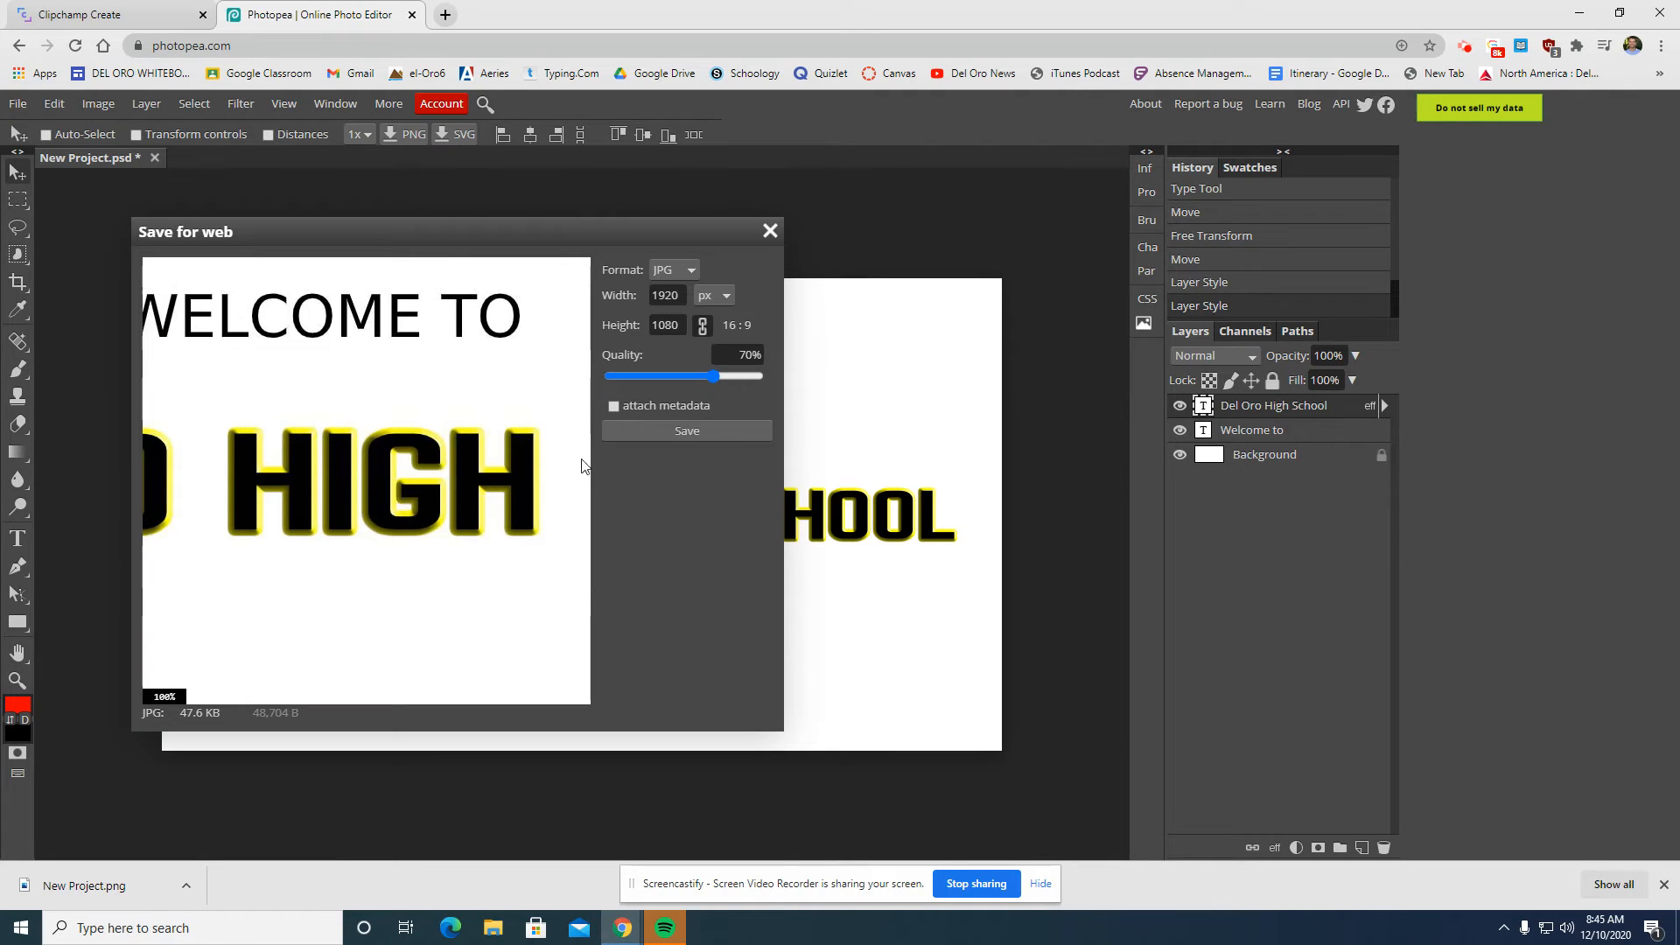
click(704, 431)
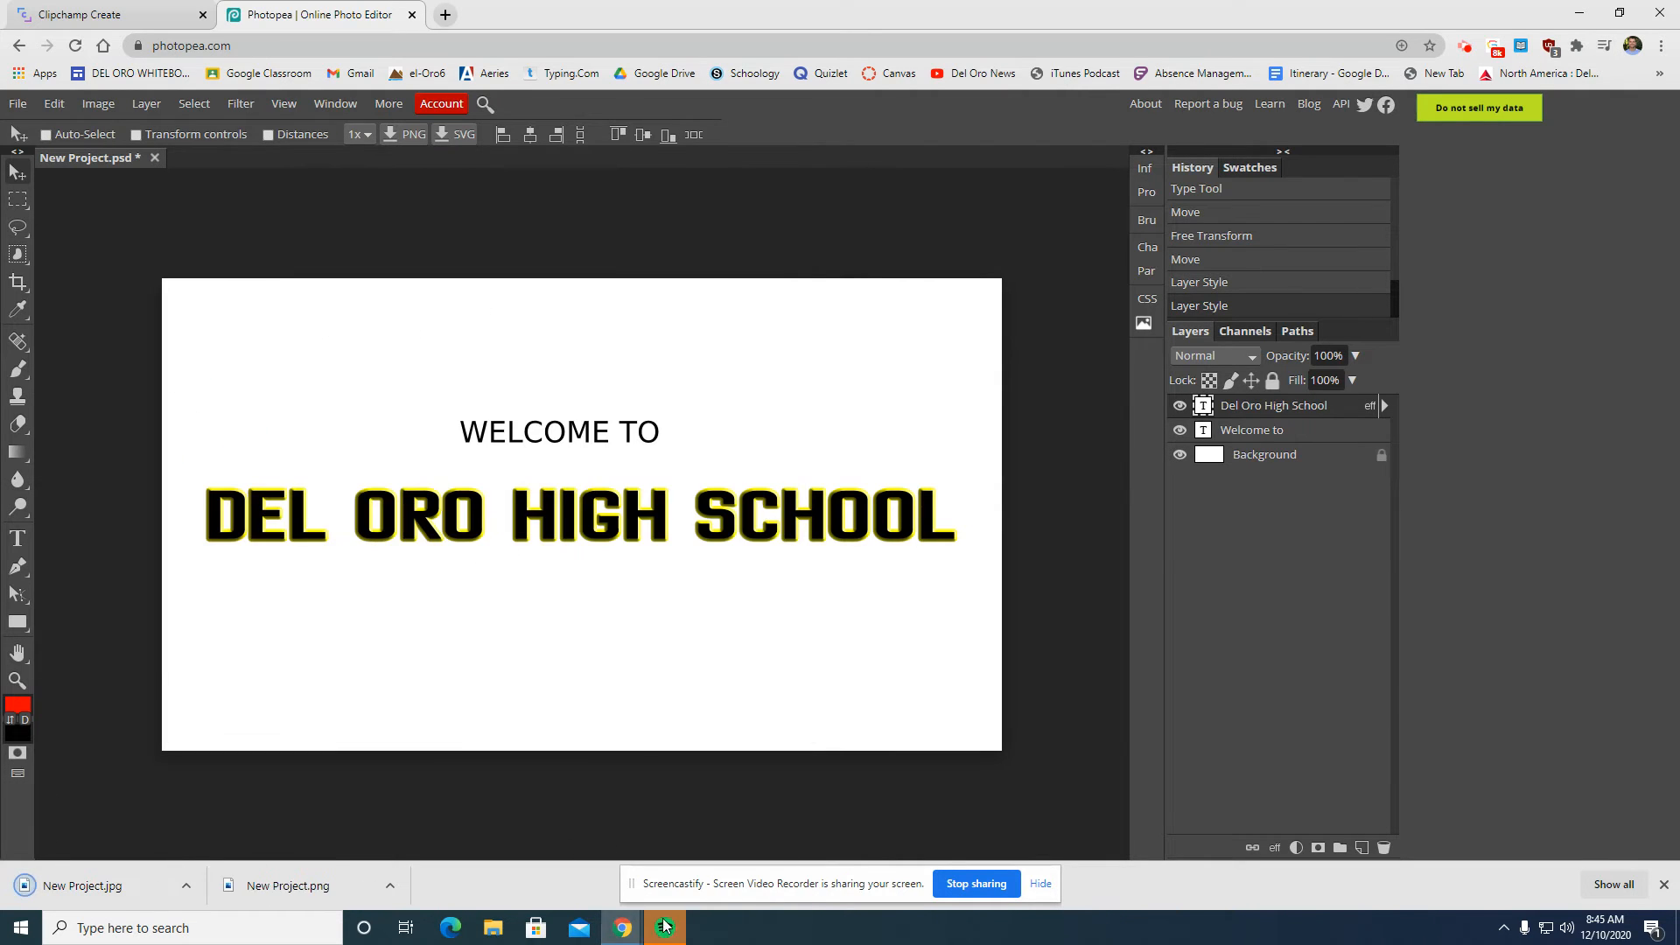
- Switch to Clipchamp and import both the JPG and PNG versions of New Project from the Downloads folder
click(96, 15)
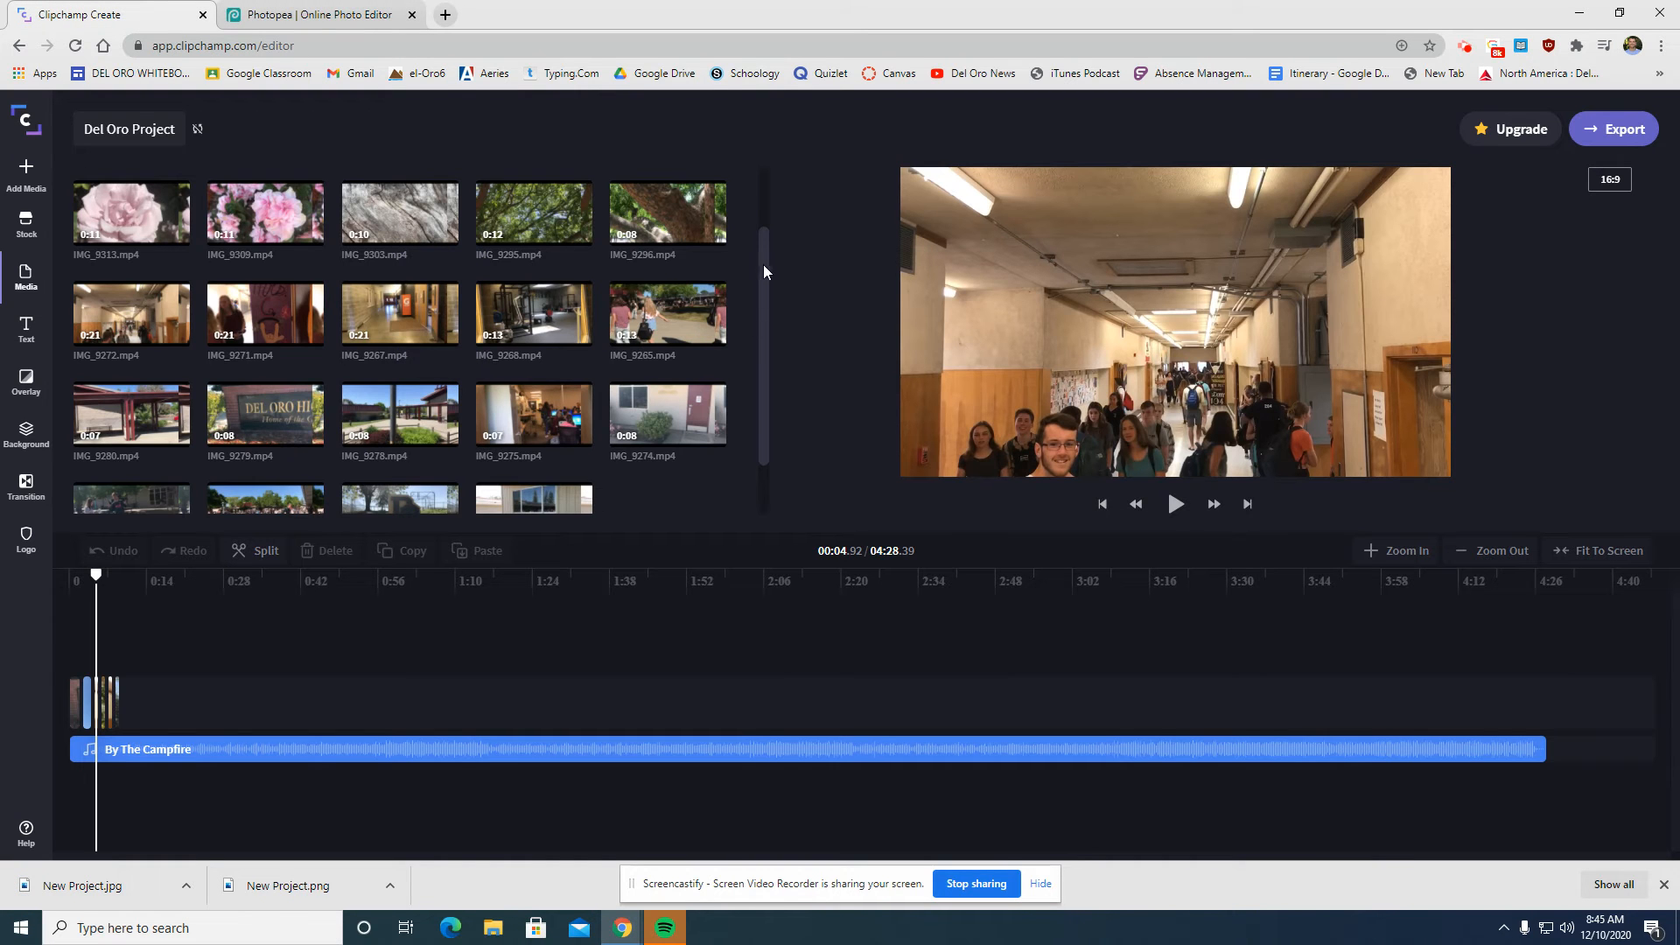
scroll(763, 264, up, 1)
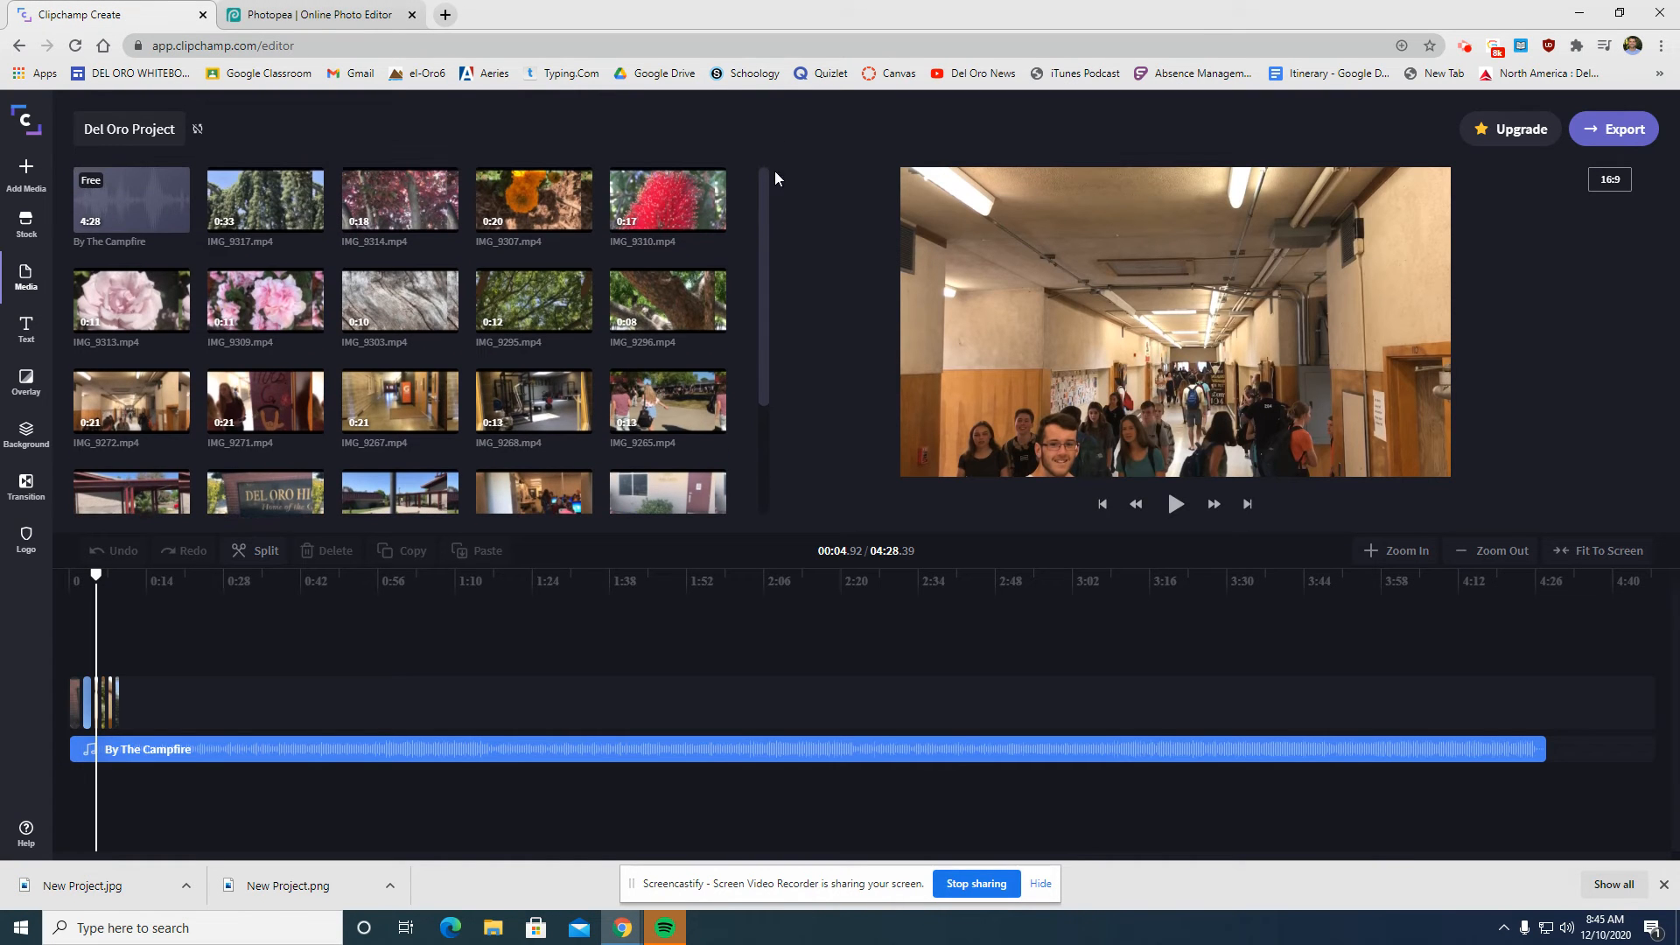
click(27, 180)
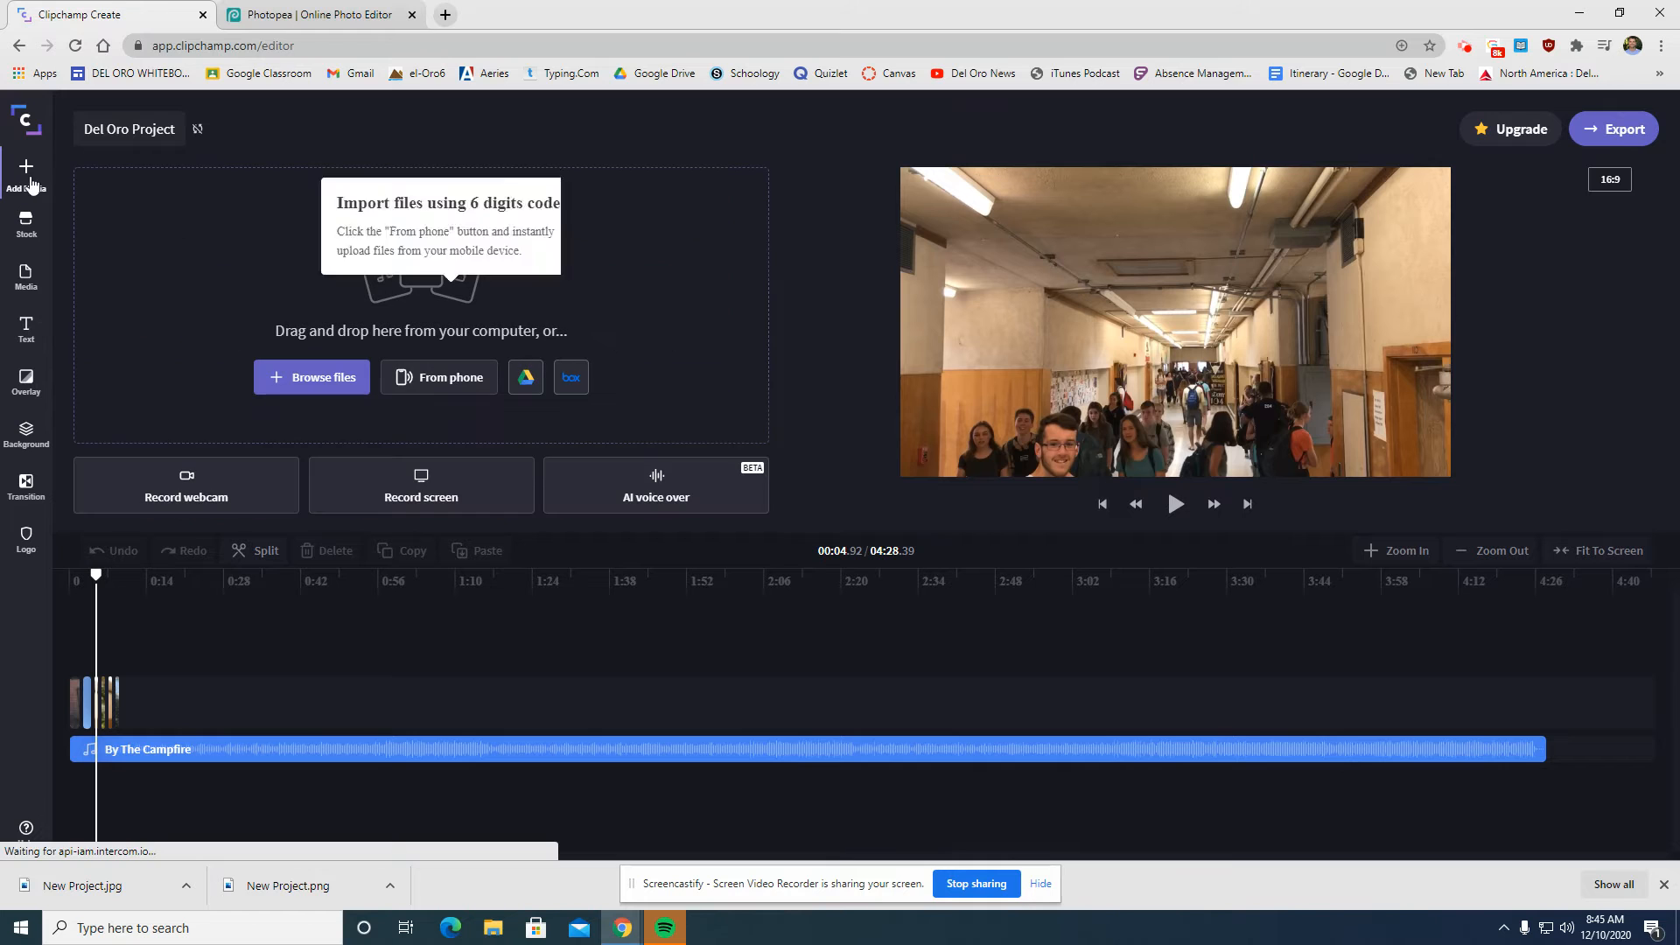
click(338, 377)
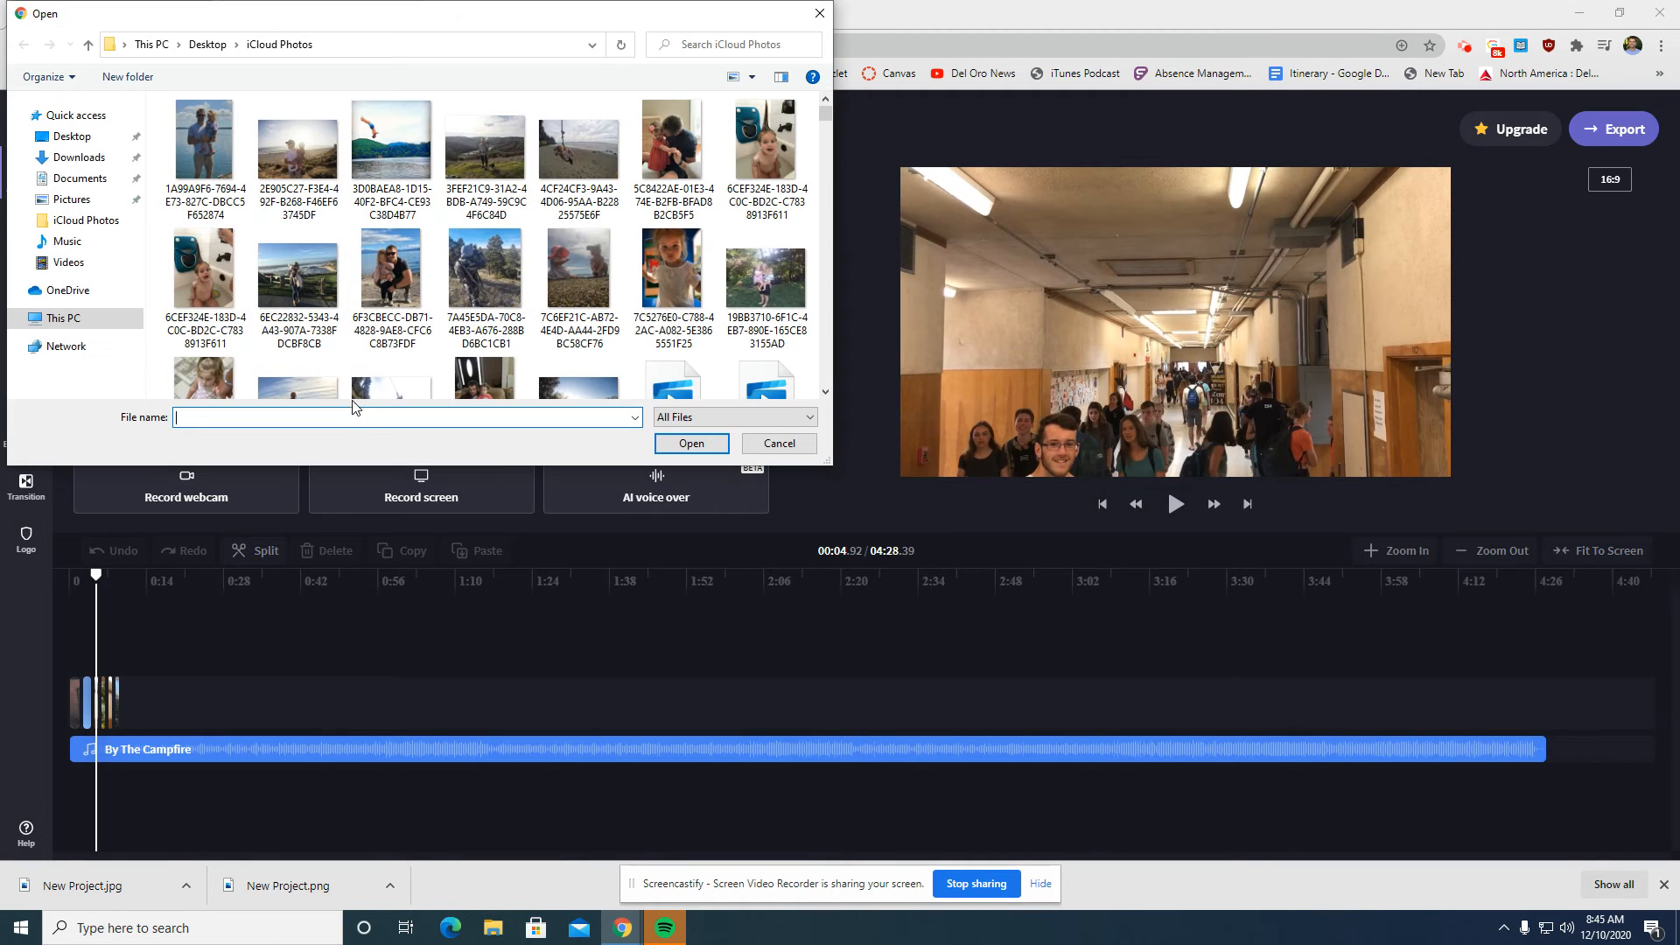
click(79, 157)
click(234, 156)
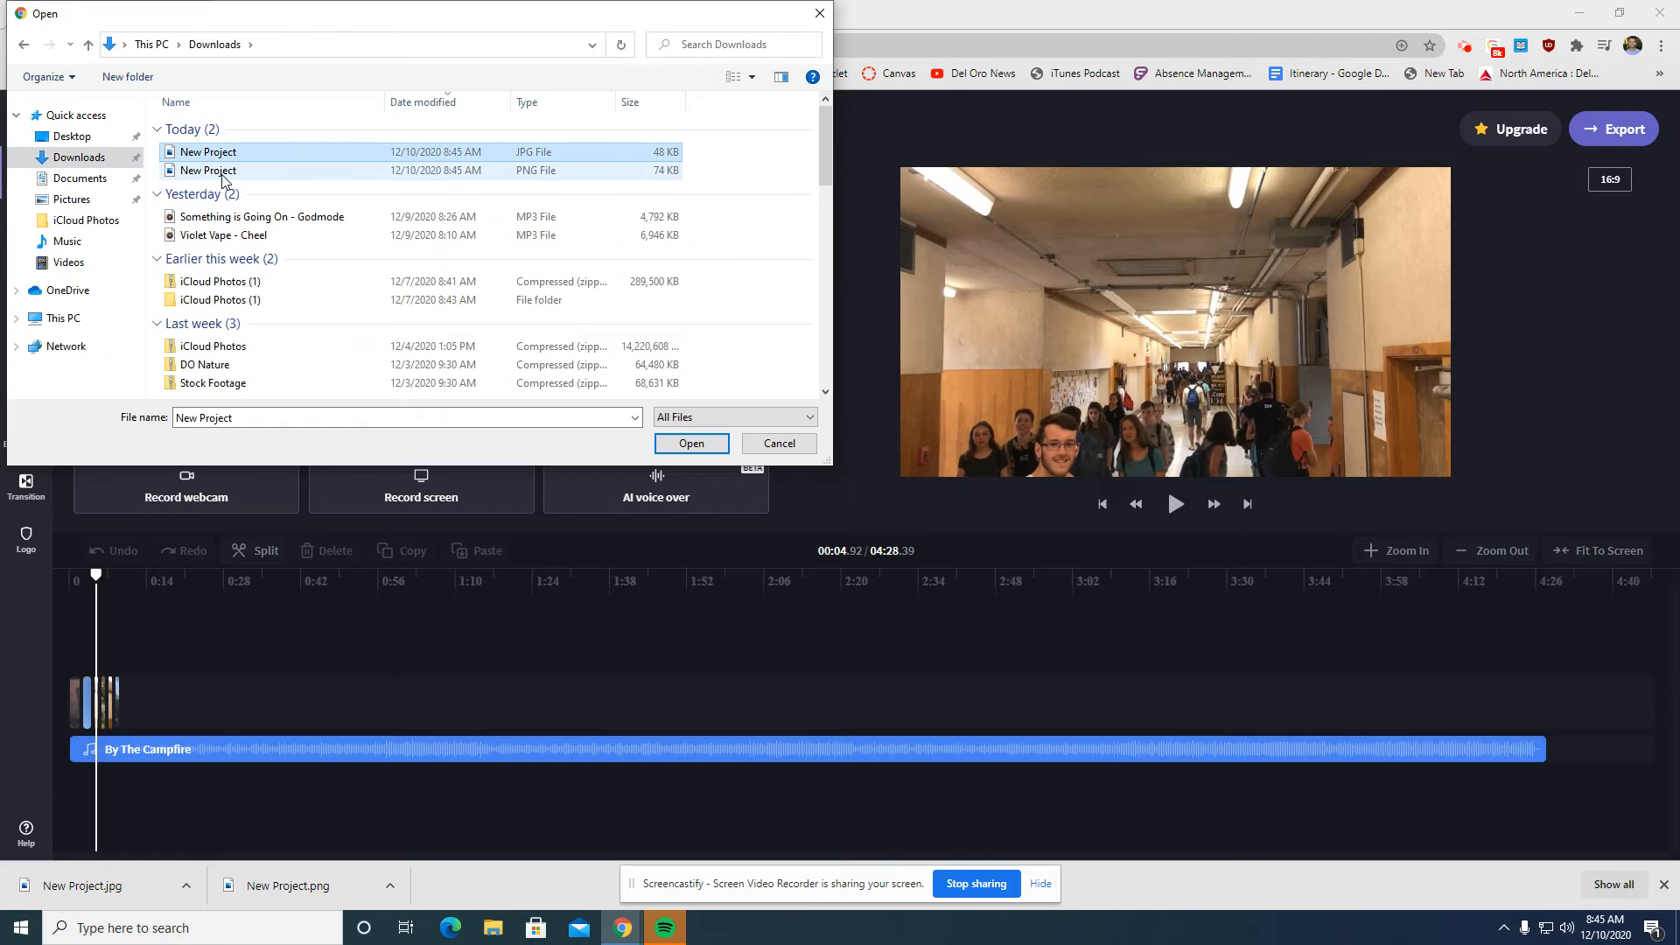
shift+click(221, 175)
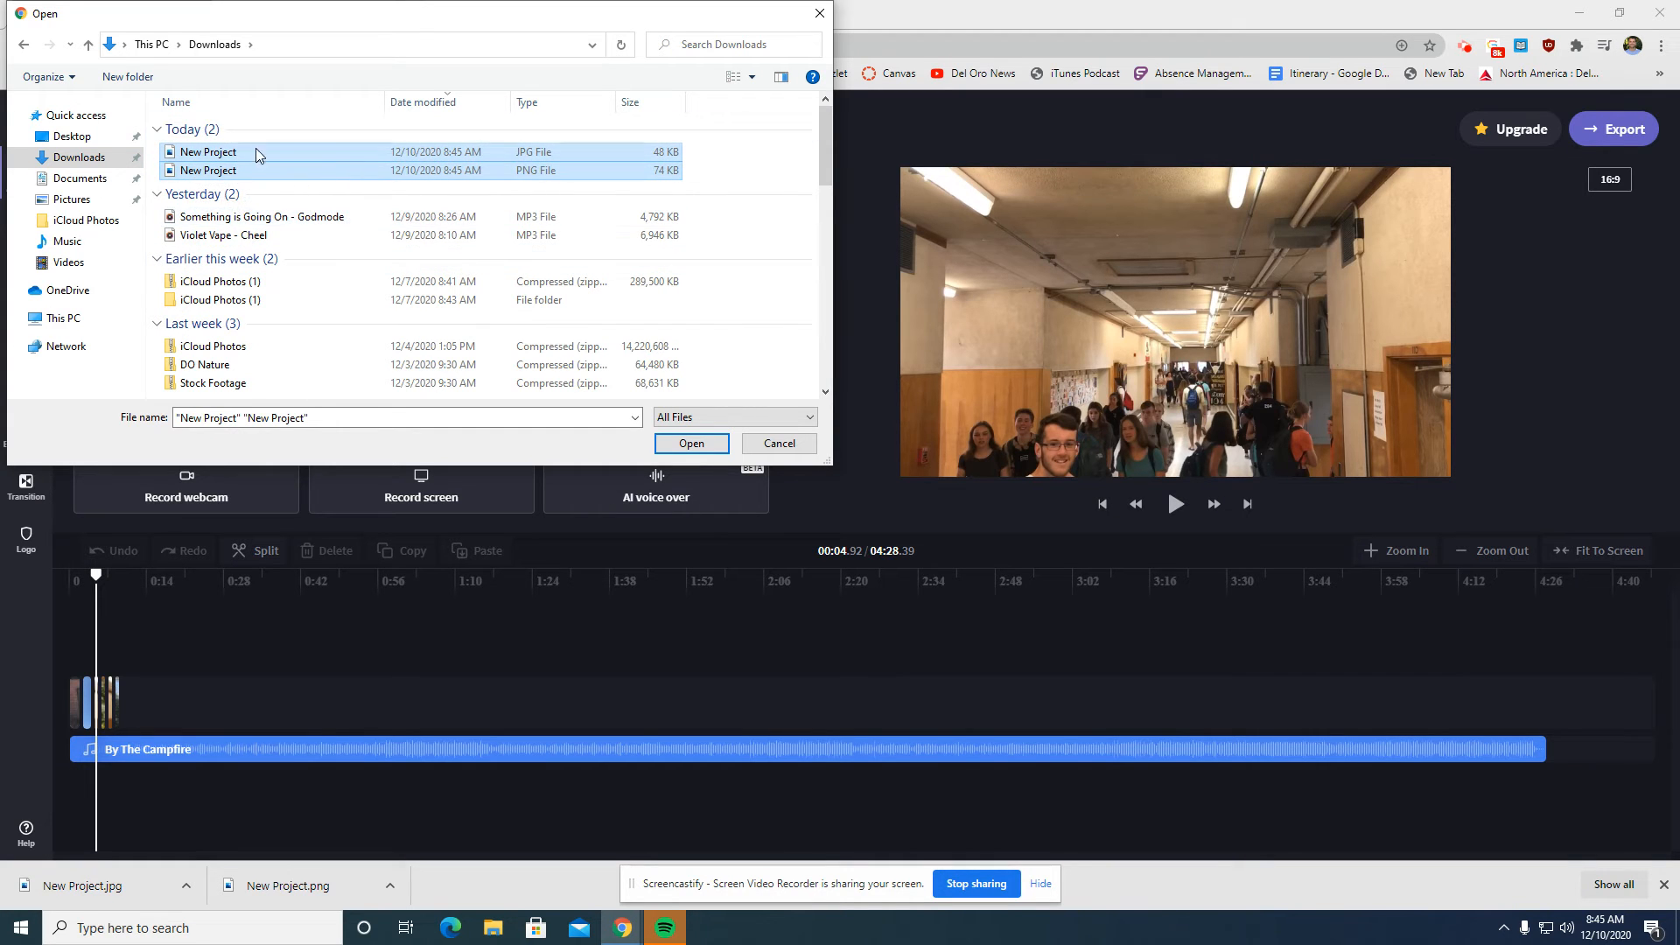
click(687, 447)
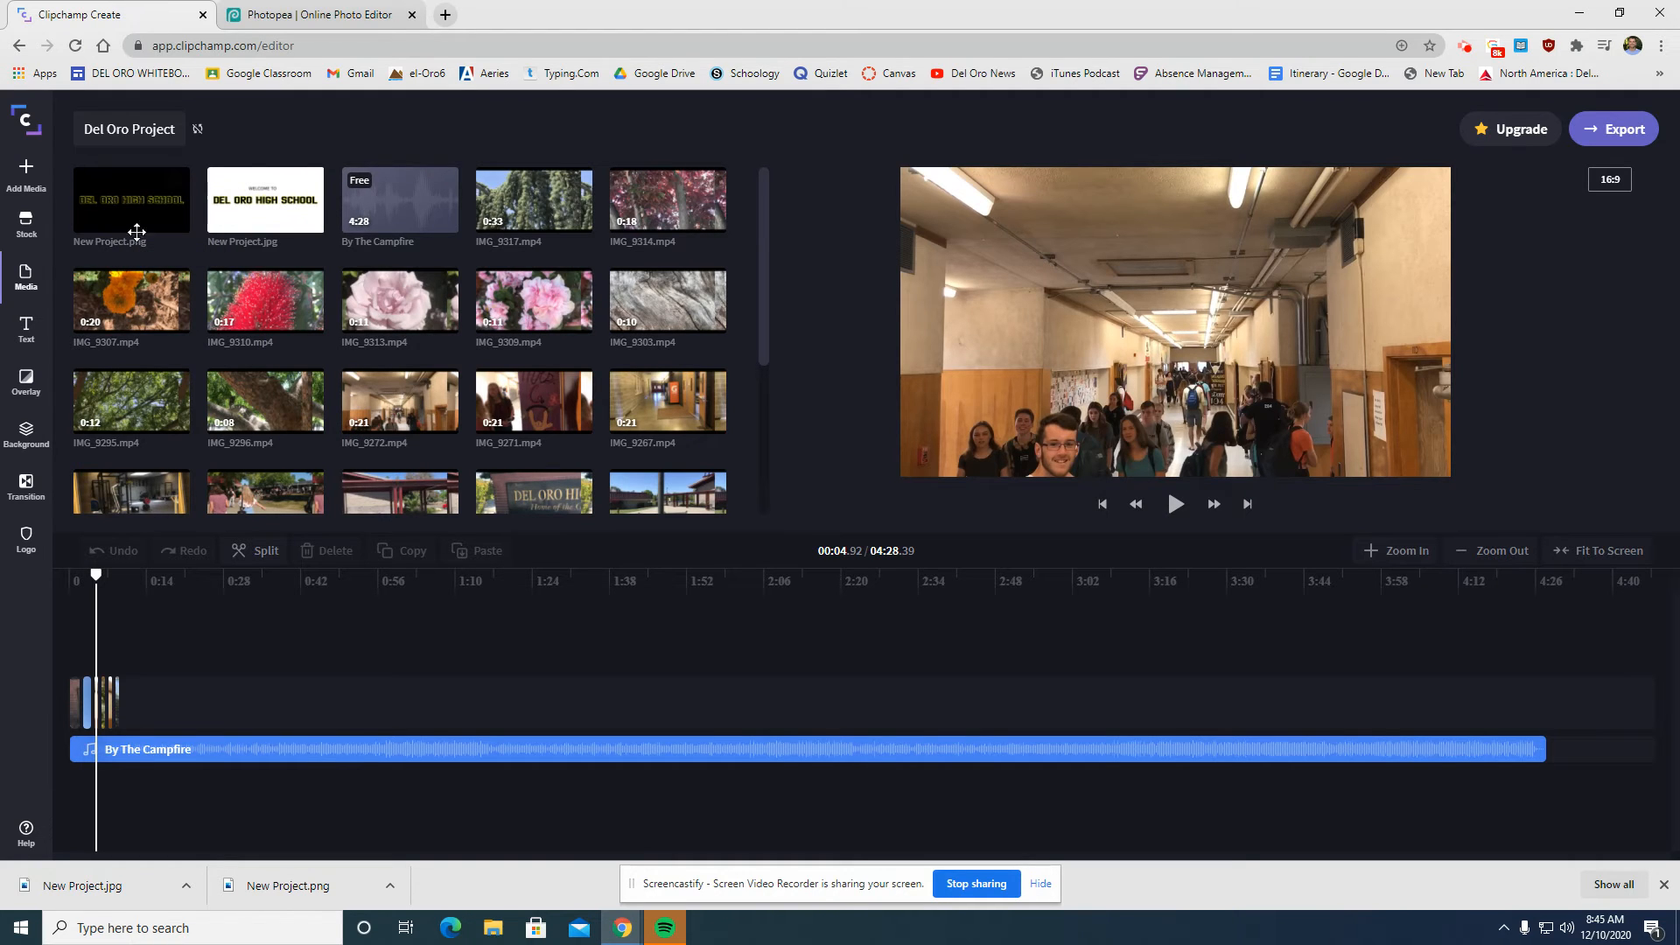
- Place New Project.png on a track above the footage, trim it to cover only the eagle clip, and play it back
drag(123, 203, 108, 644)
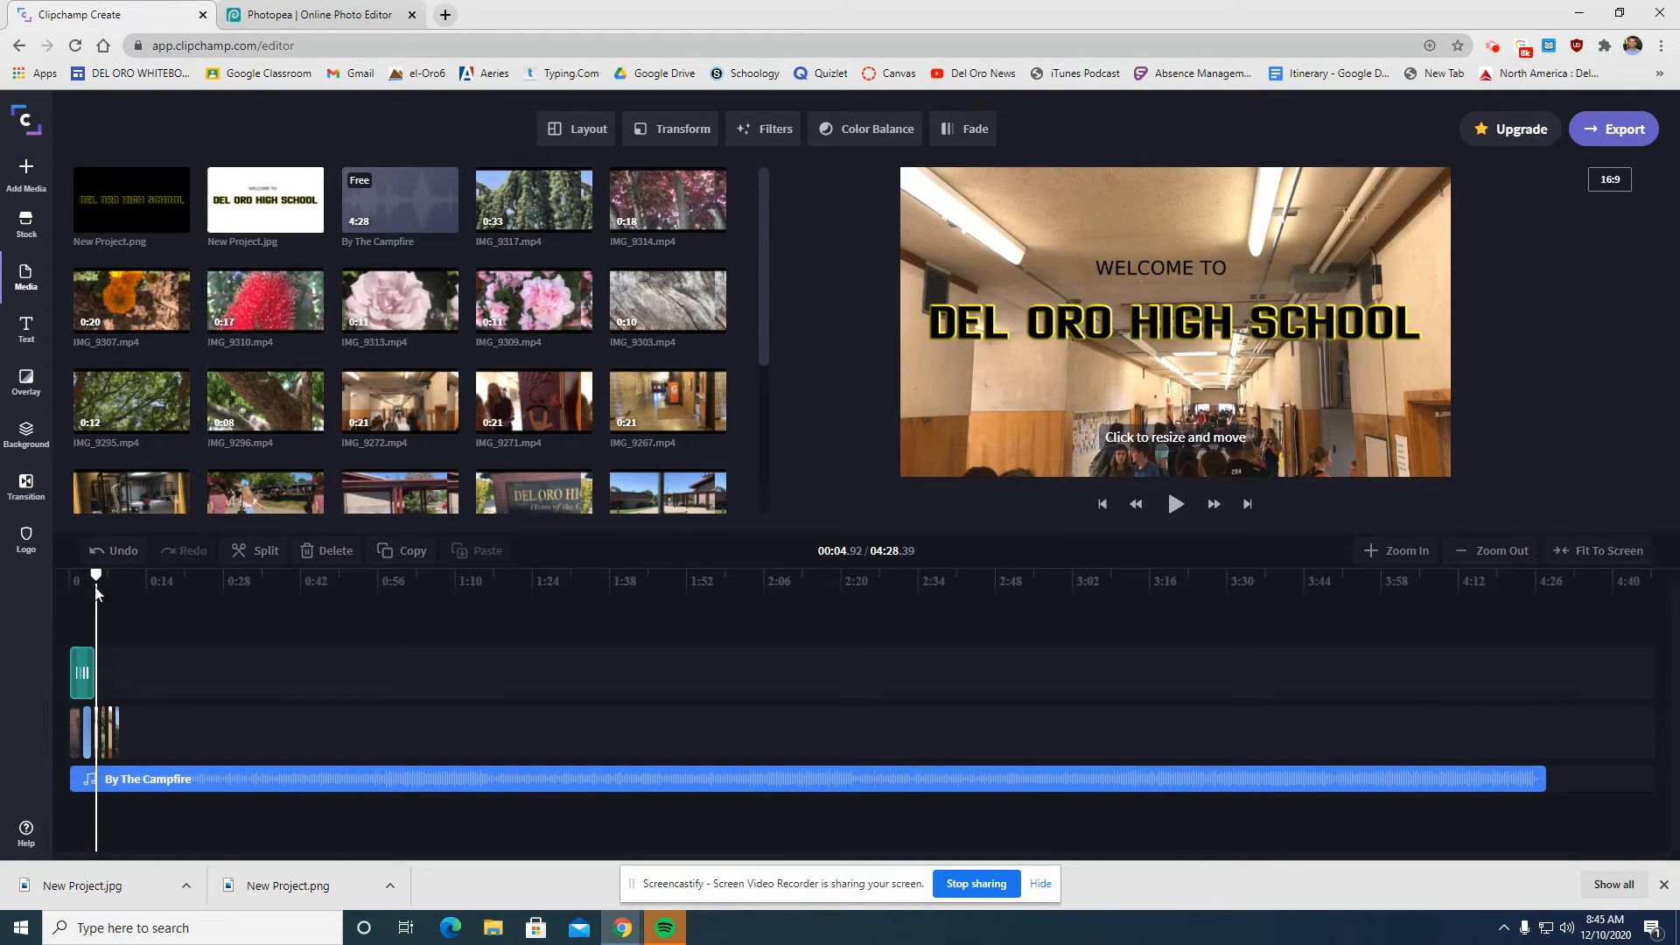
click(1397, 558)
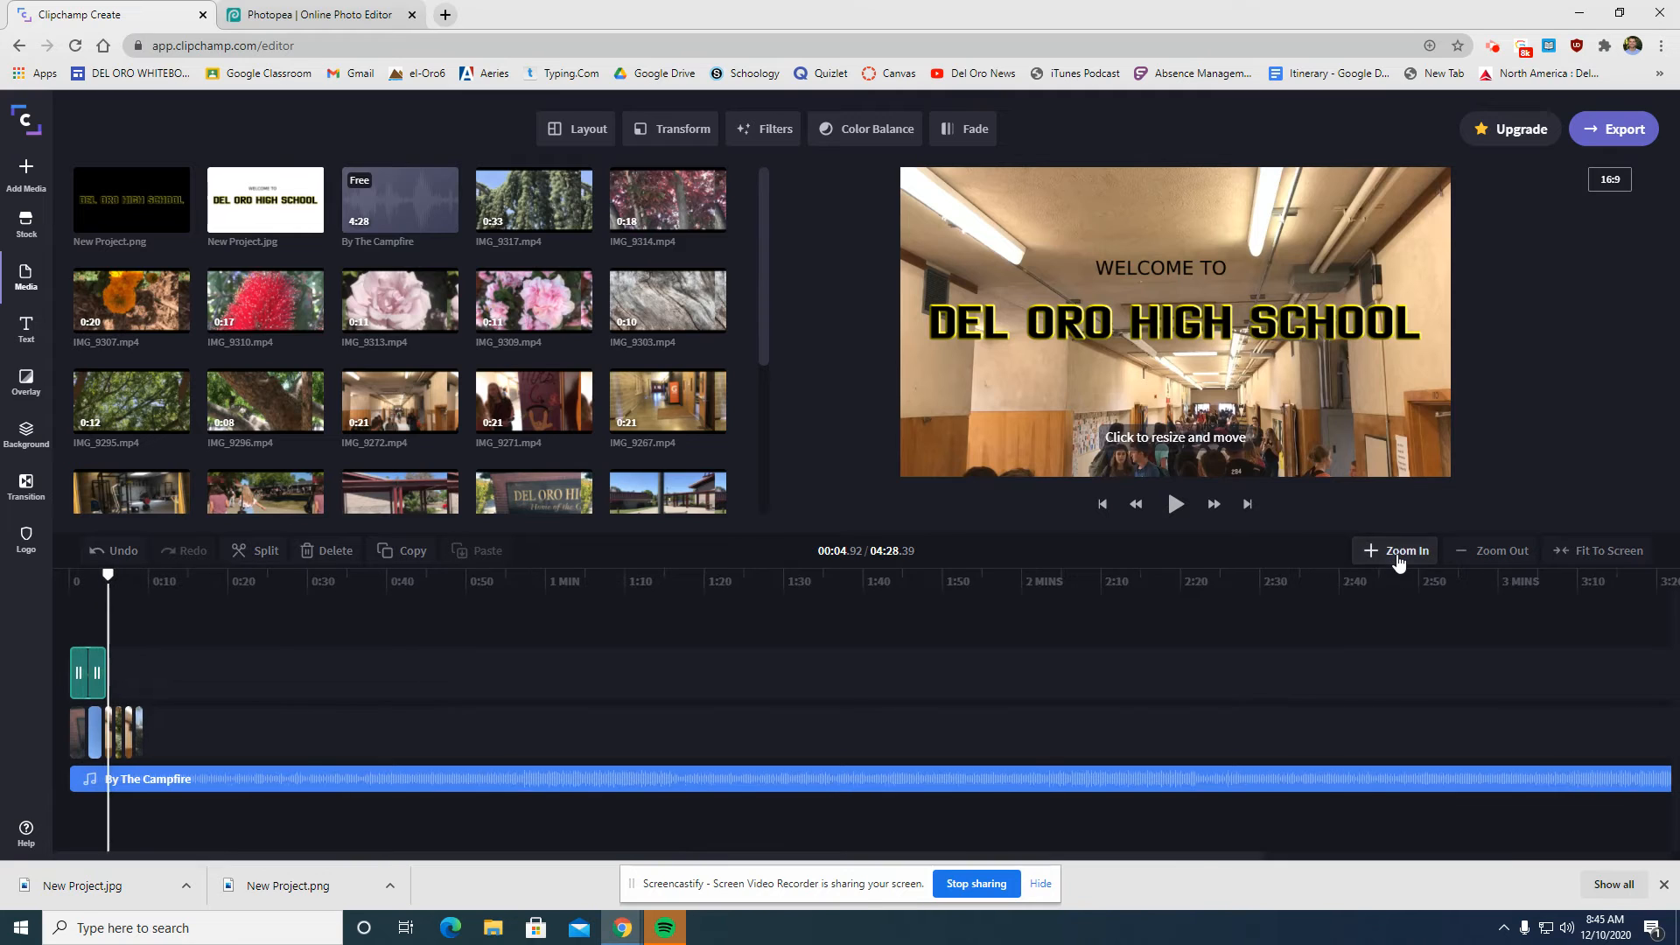
click(1398, 556)
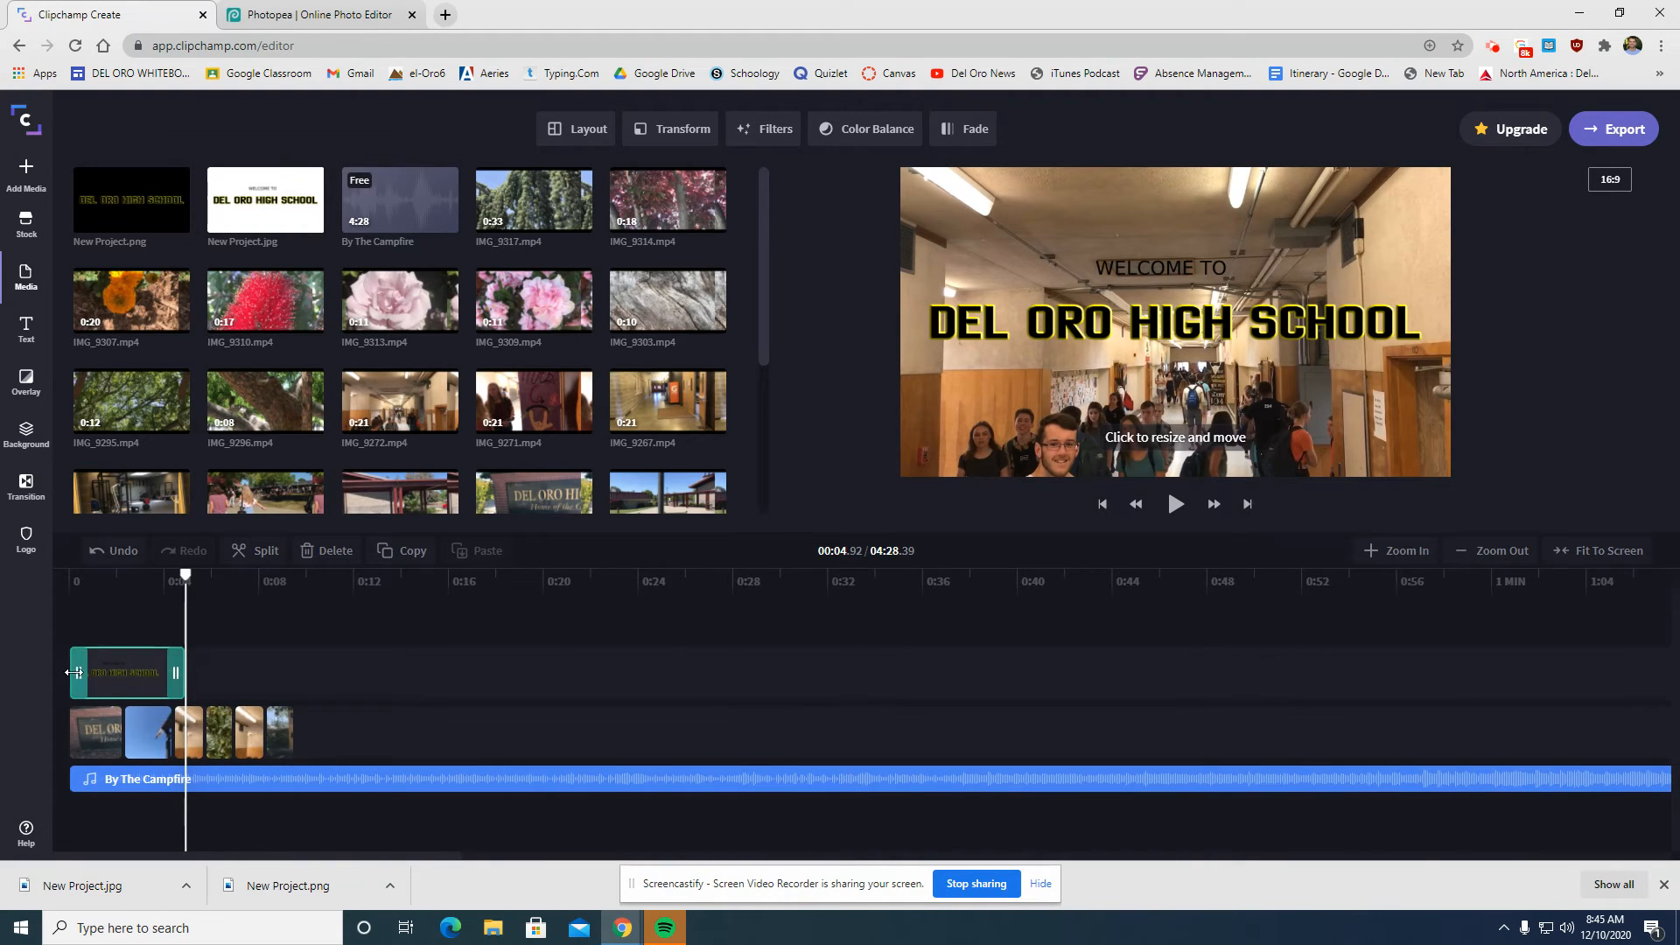
drag(78, 672, 171, 674)
drag(185, 579, 94, 592)
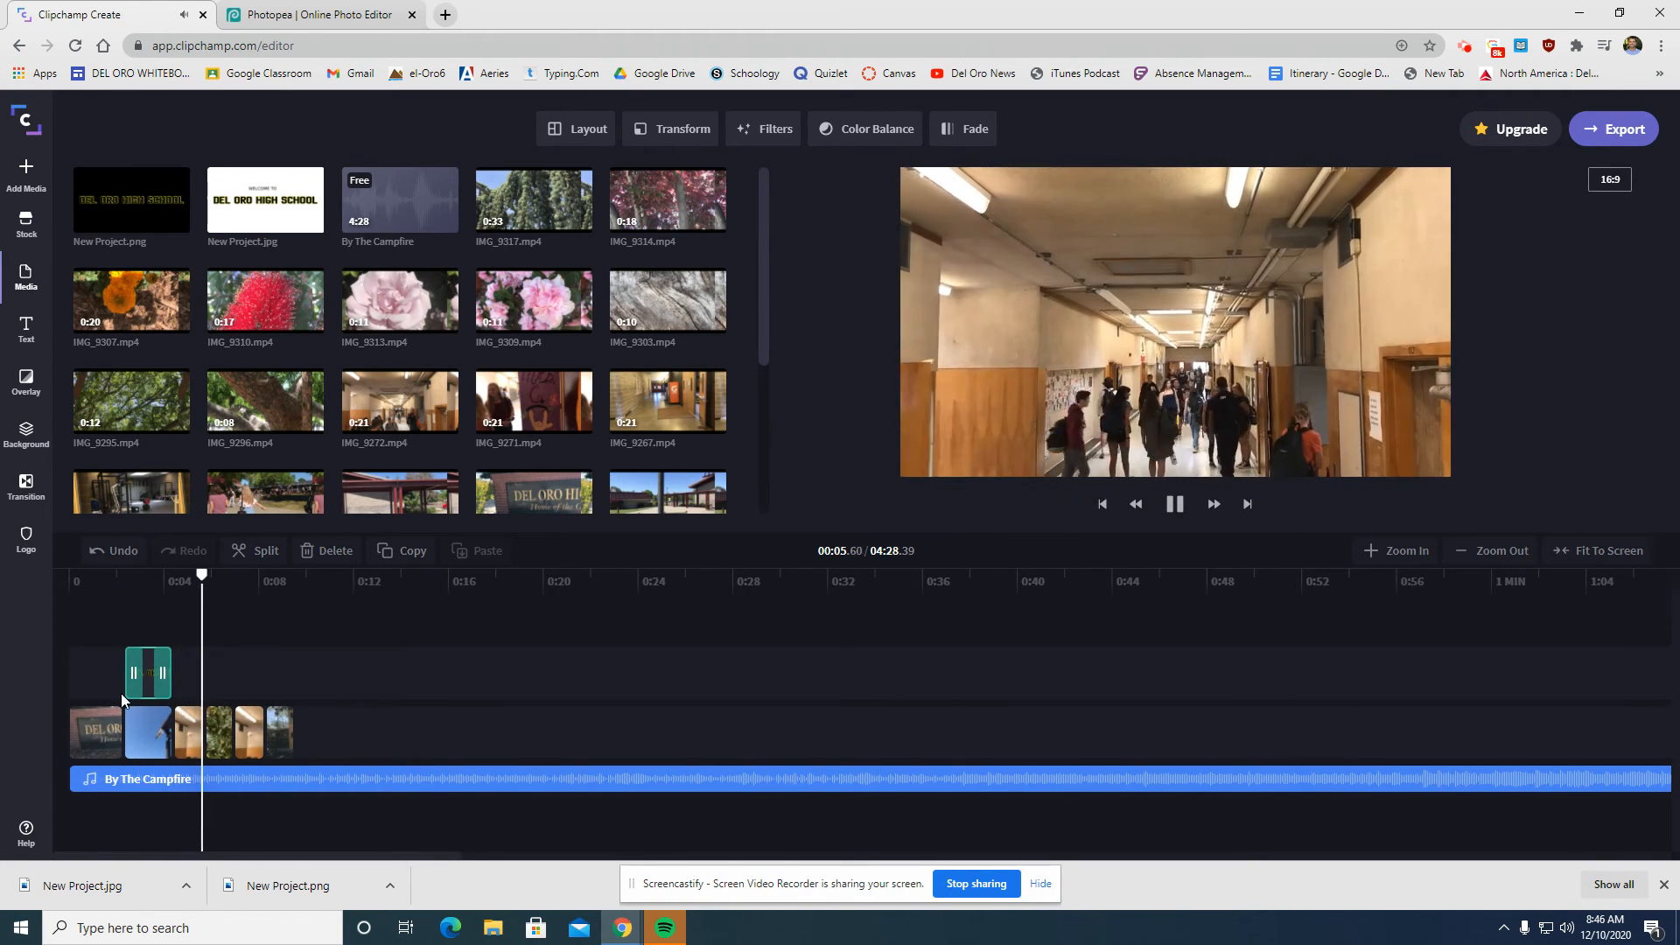
key(space)
- Try the PNG title over the first hallway clip, shortened to that clip's length, and delete it from the timeline
drag(149, 667, 185, 672)
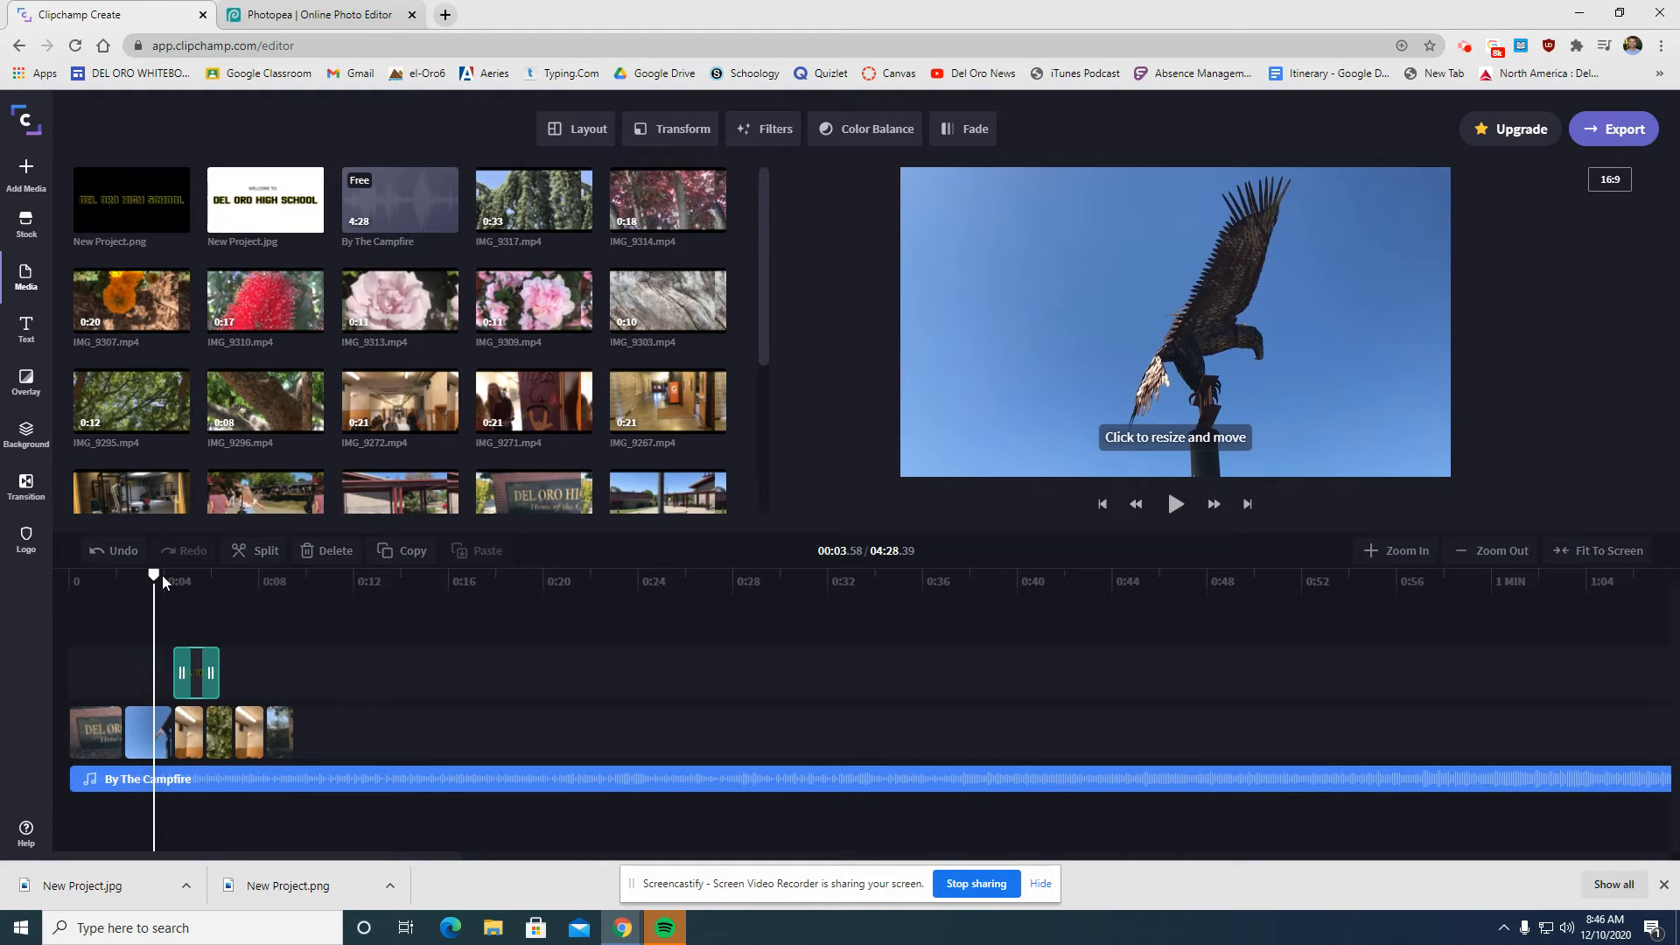
key(space)
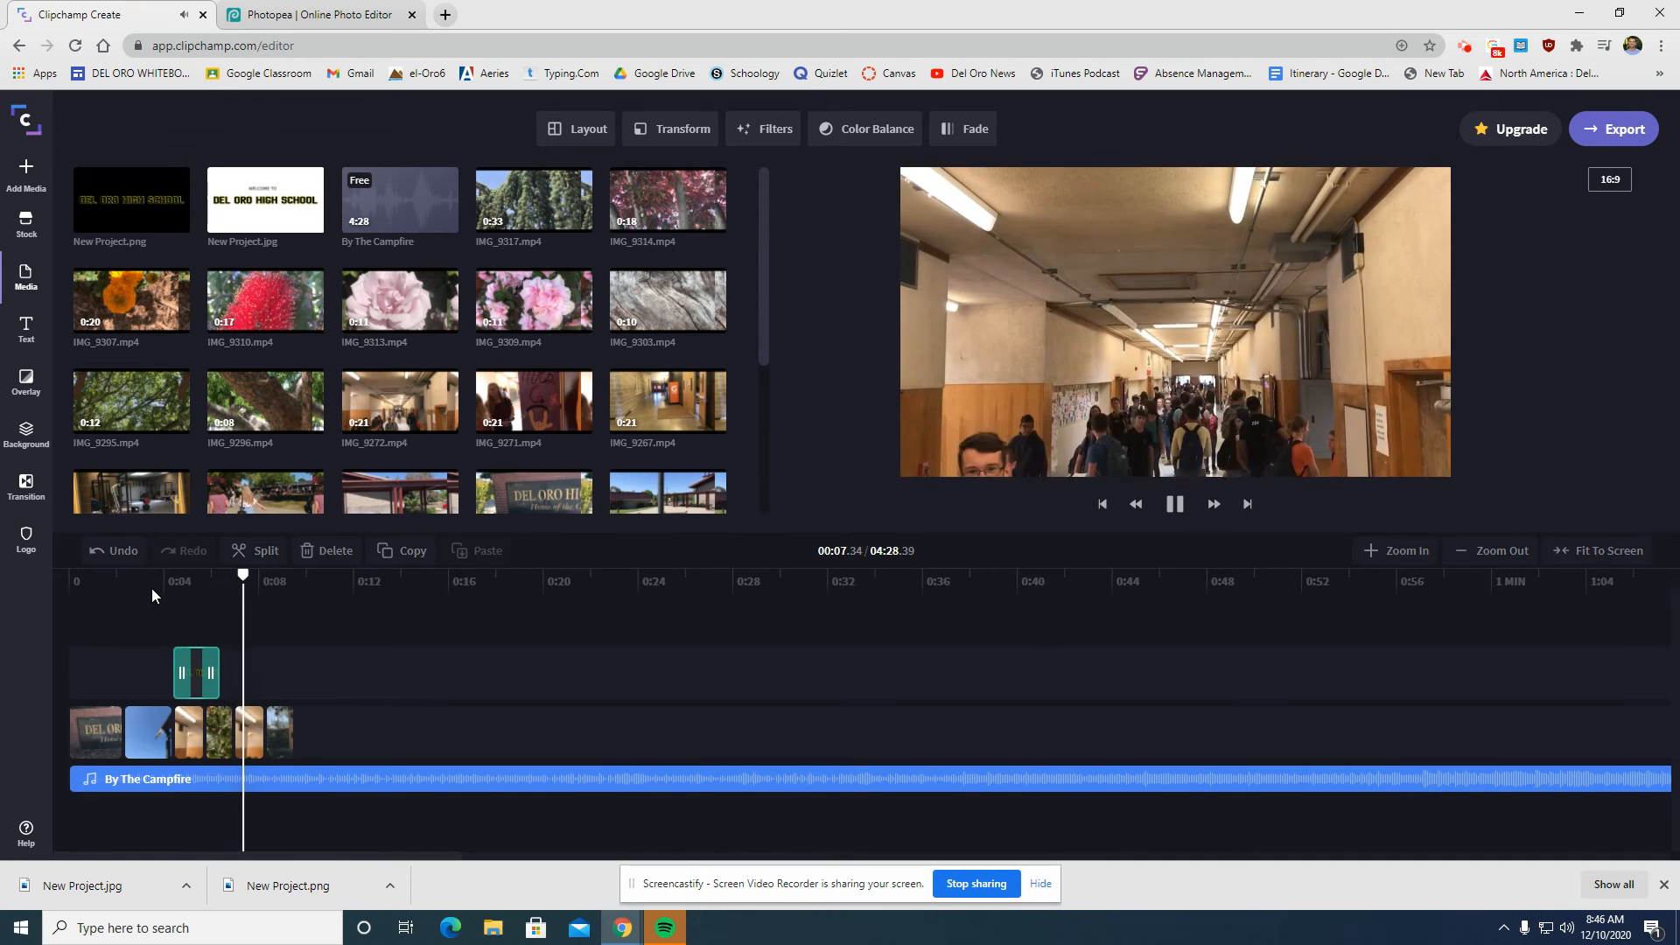
drag(210, 673, 192, 677)
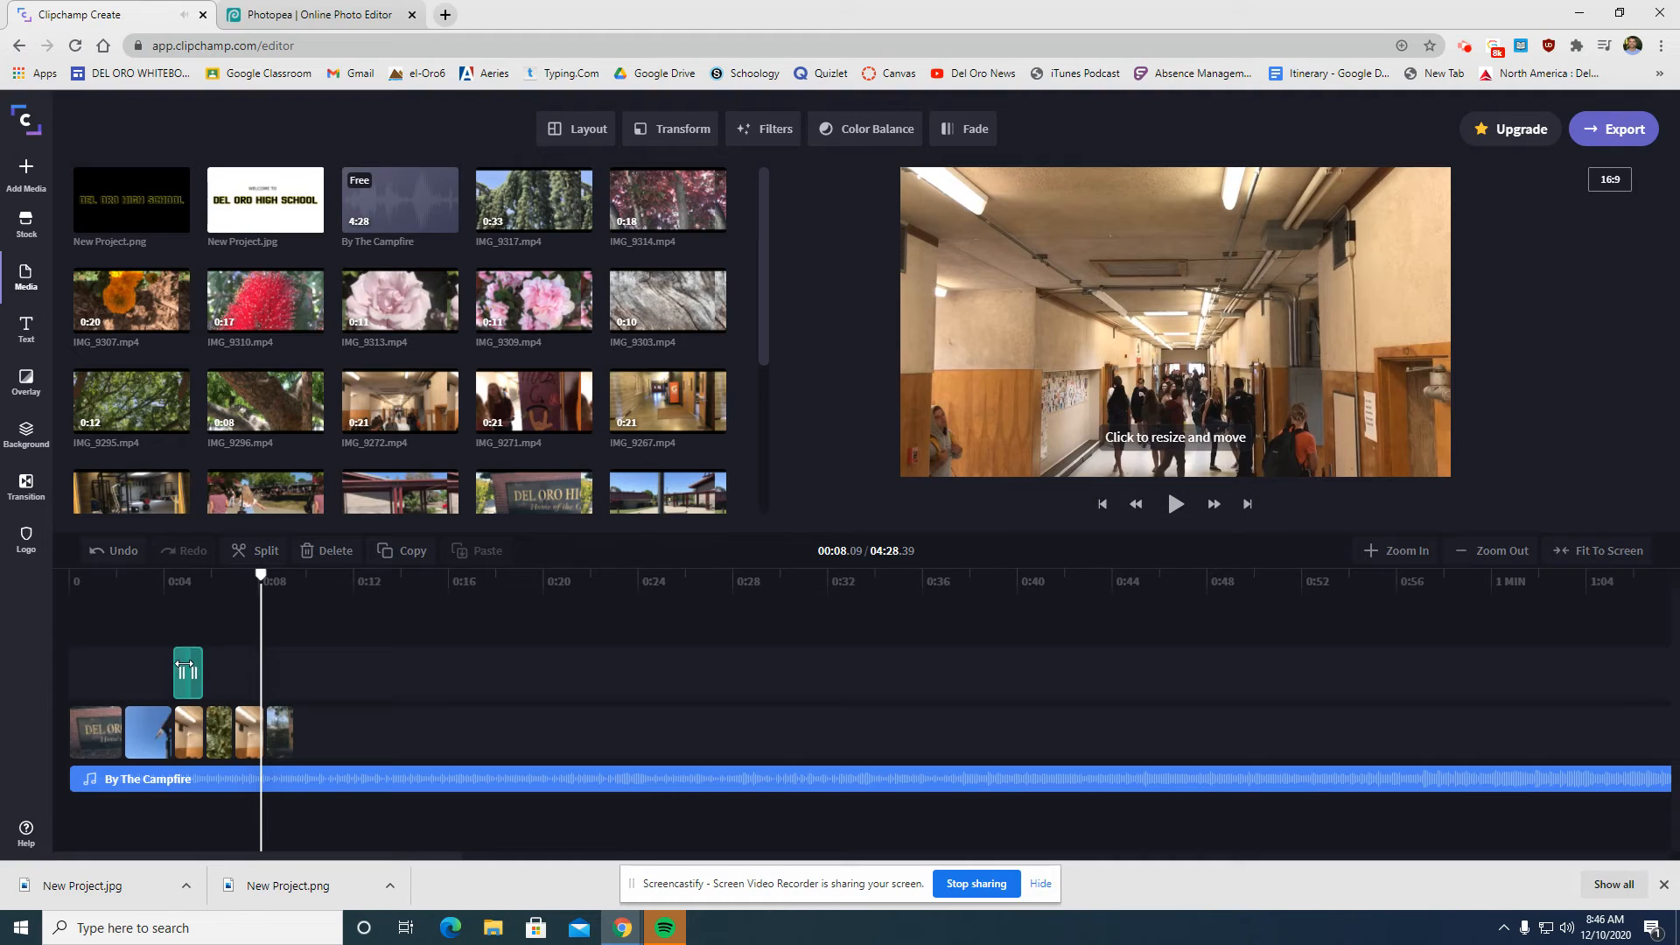
key(Delete)
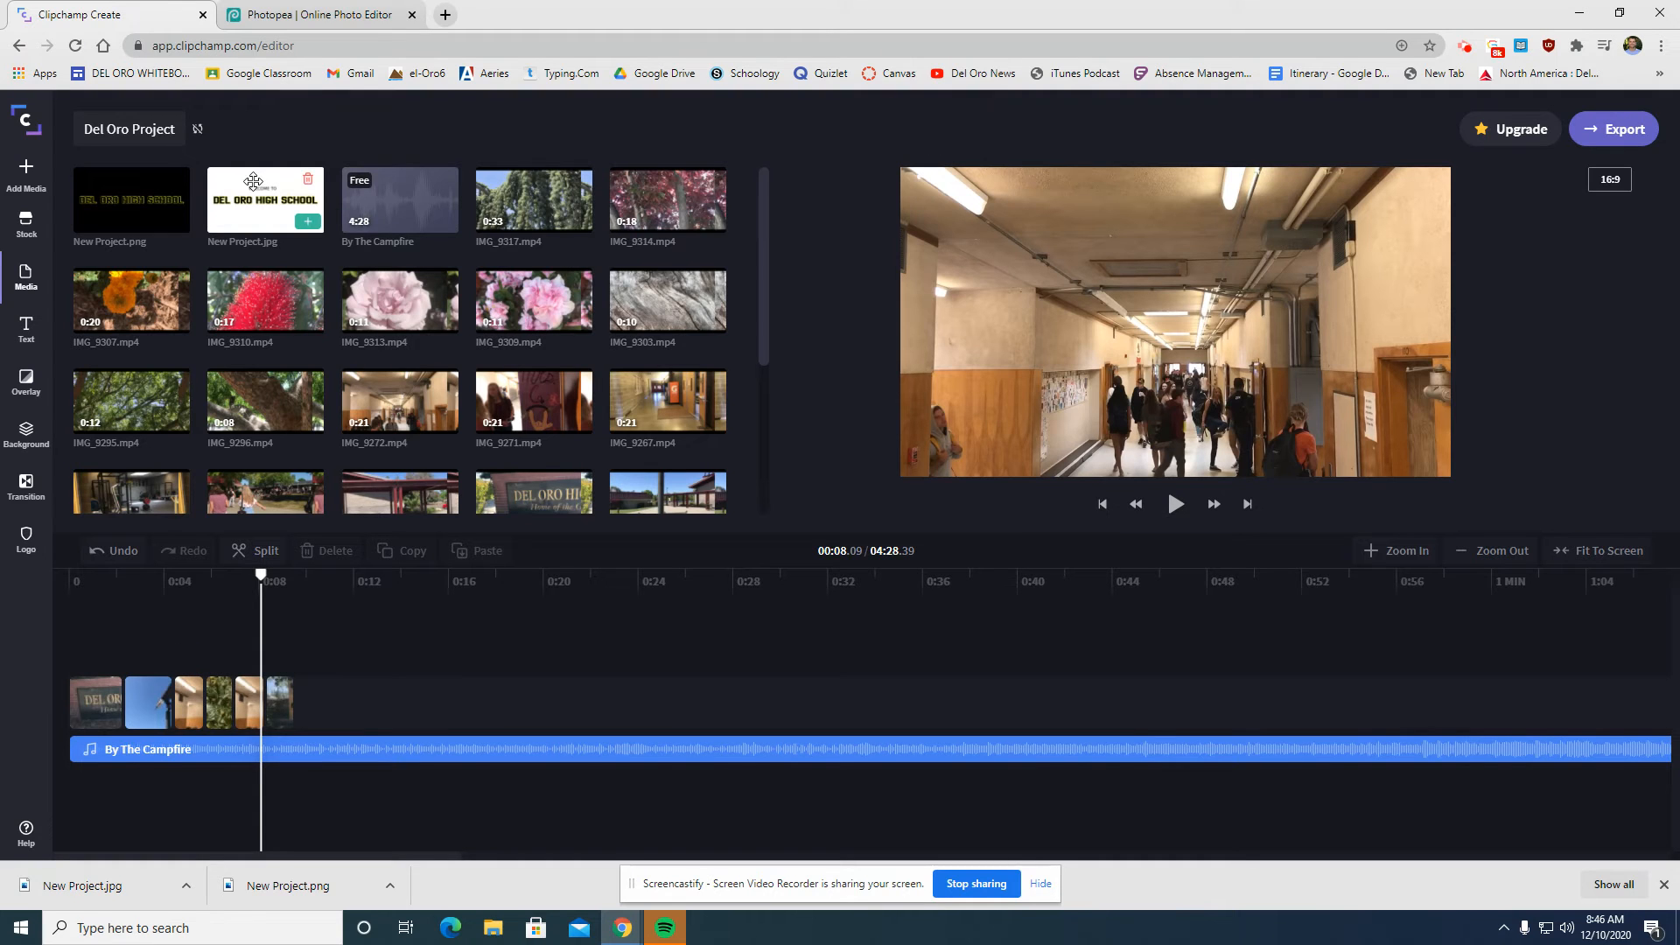
- Add New Project.jpg after the last footage clip, shorten it to about 2 seconds, and play back that part of the timeline
drag(253, 182, 340, 691)
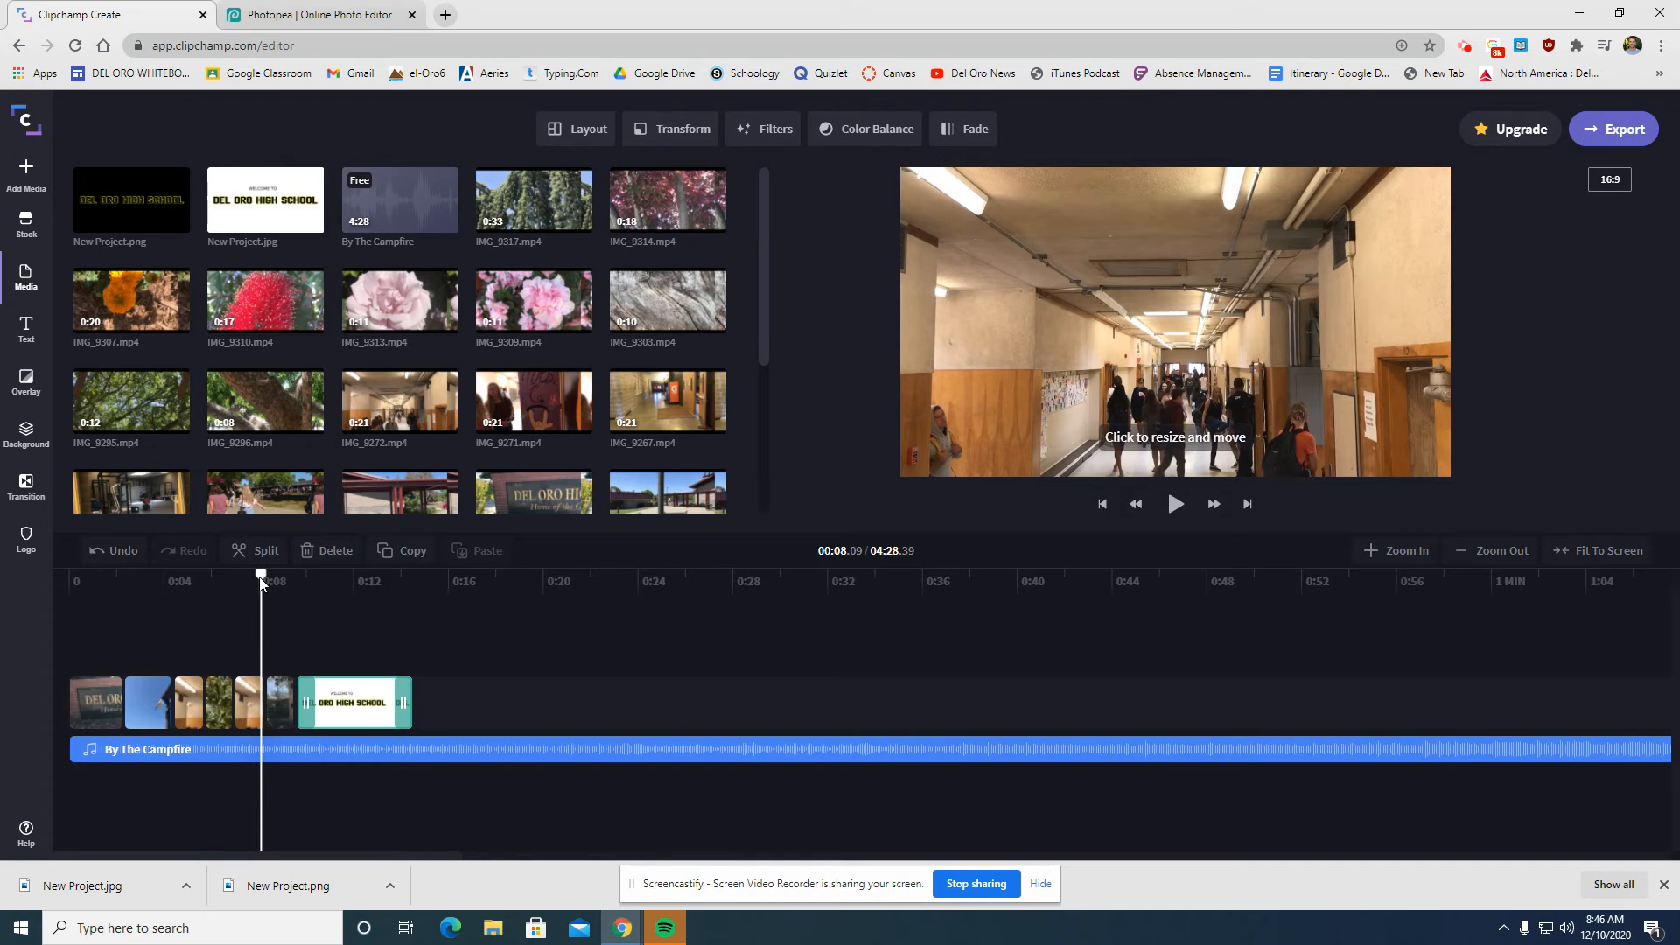
key(space)
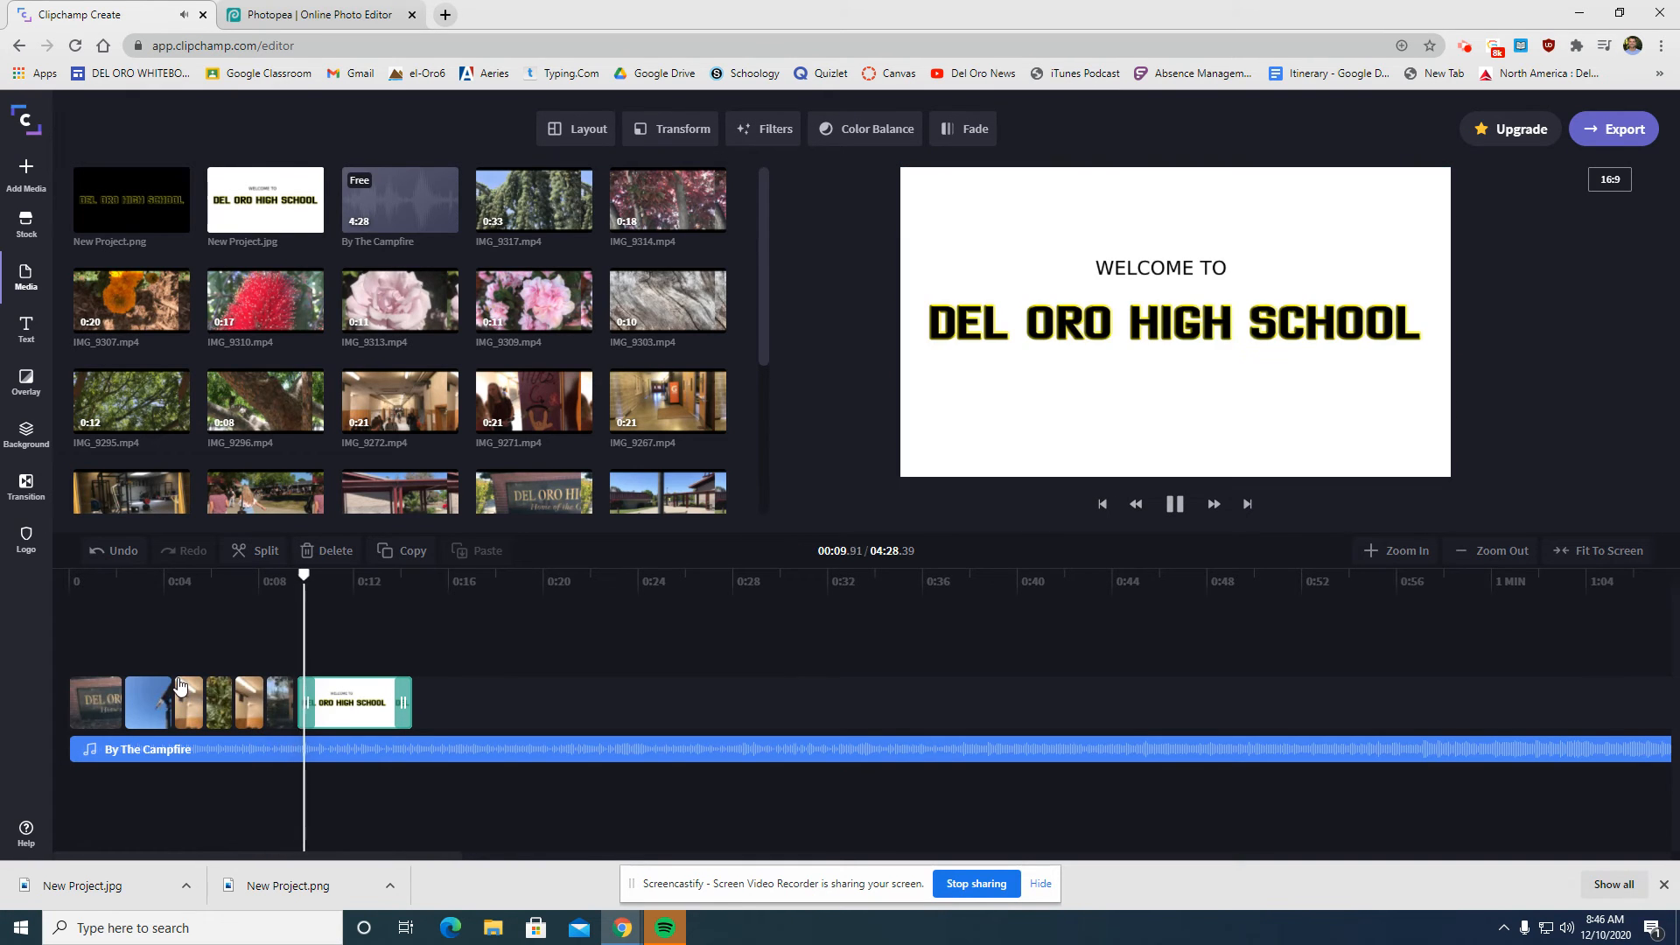
key(space)
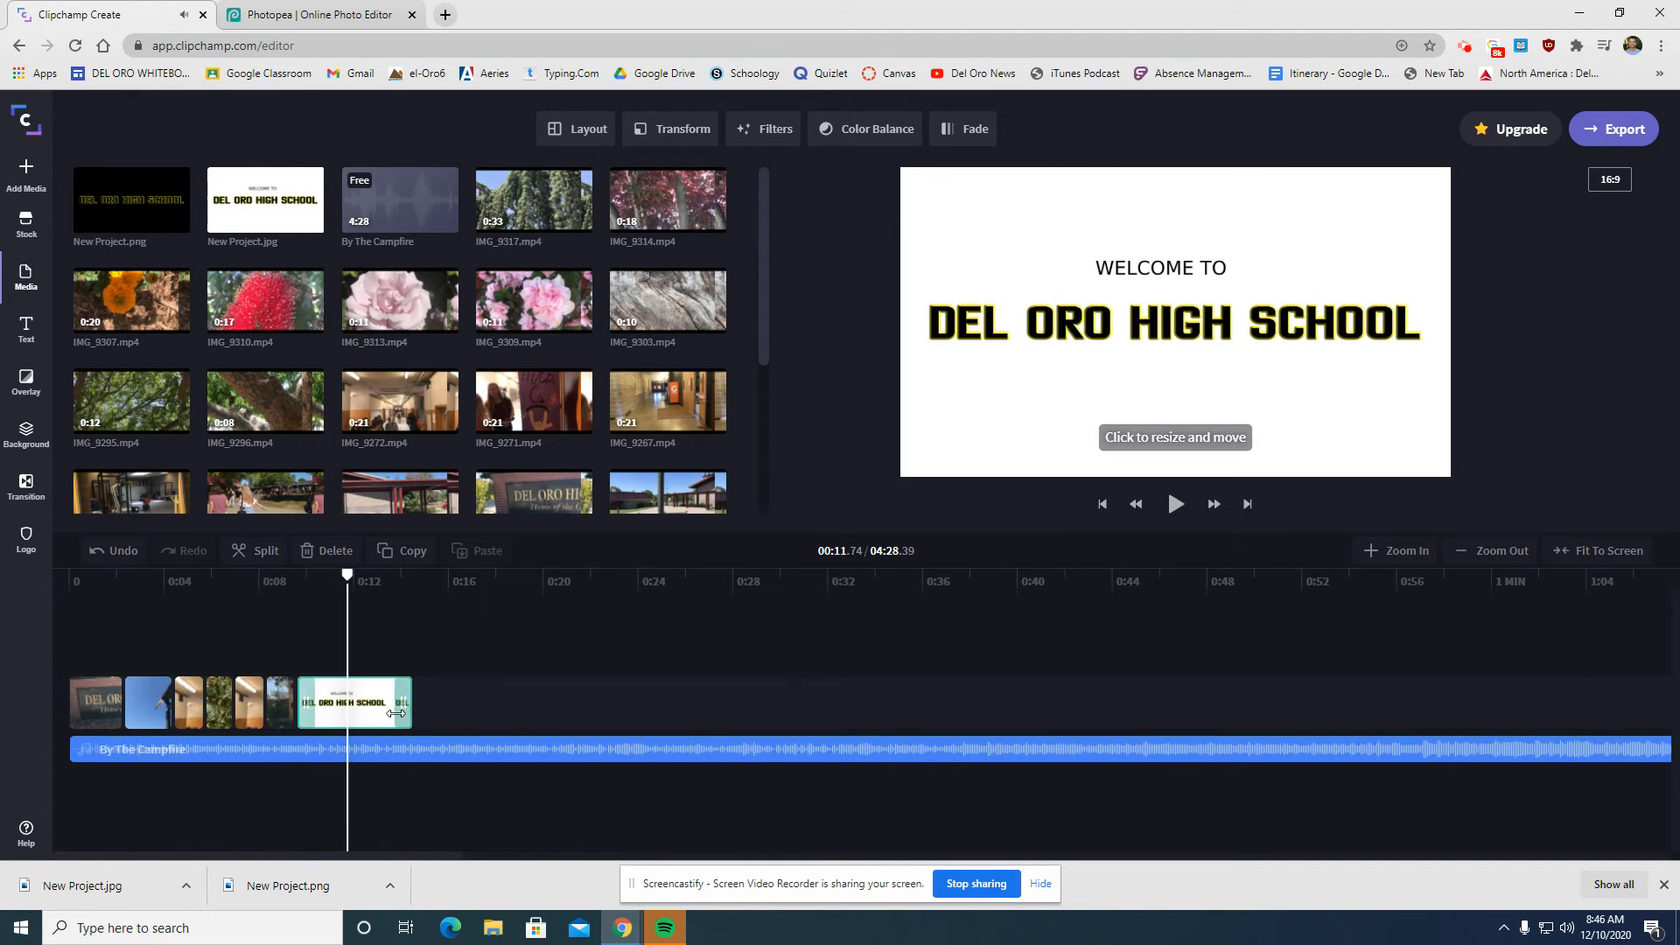
drag(397, 713, 346, 713)
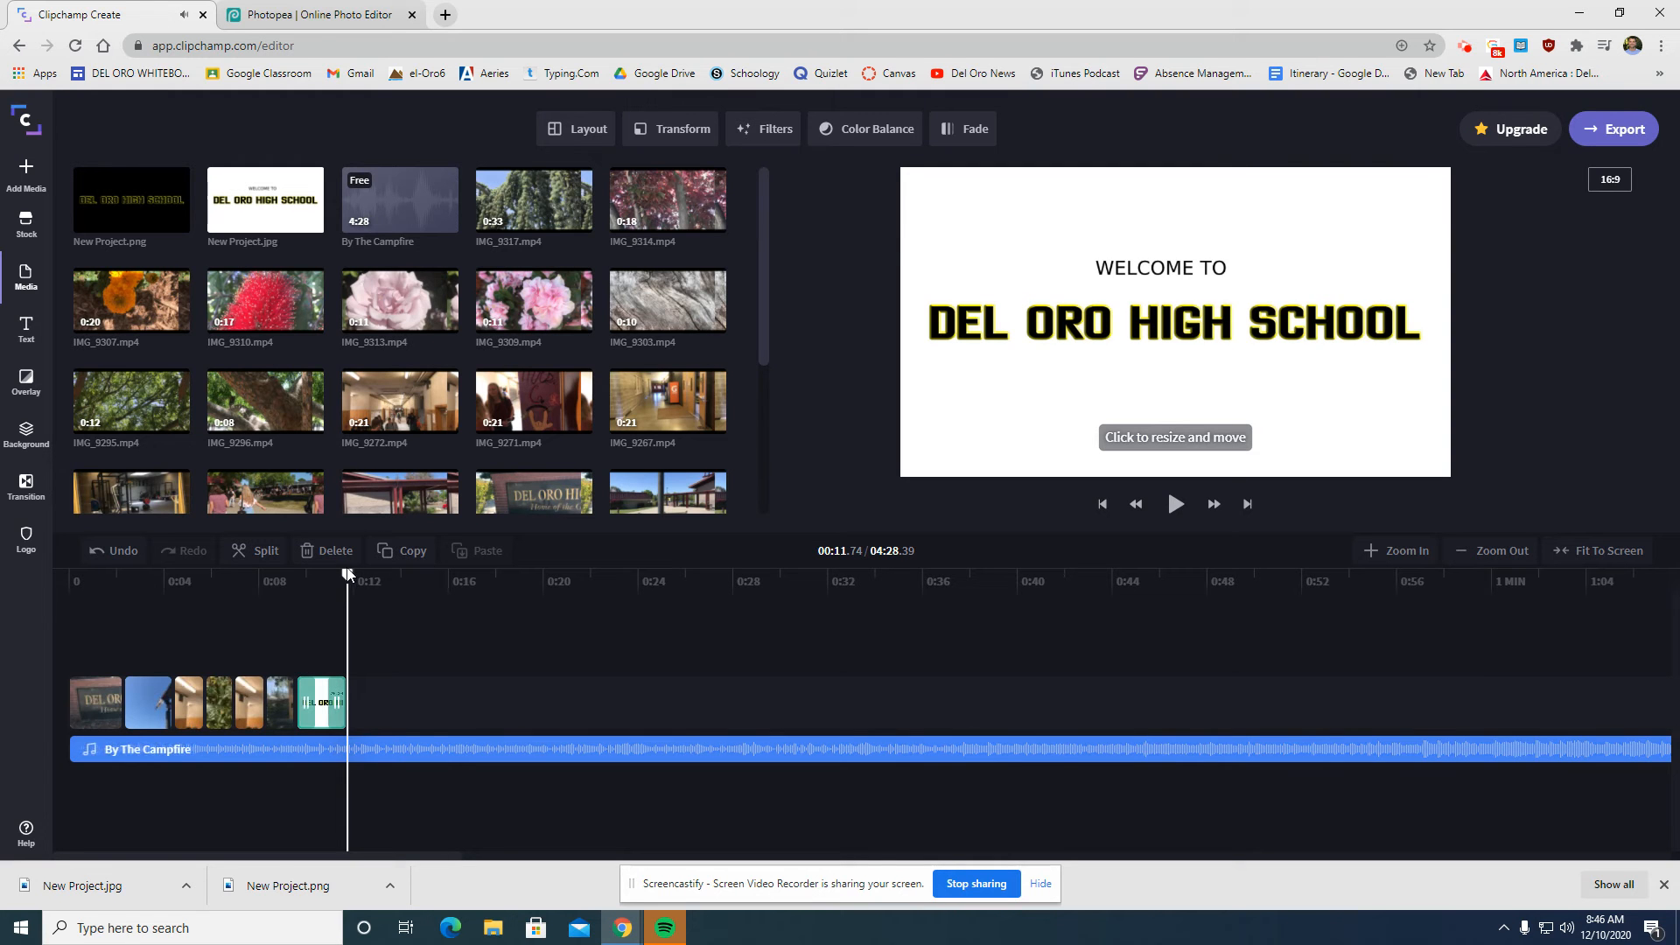
drag(347, 574, 211, 602)
key(space)
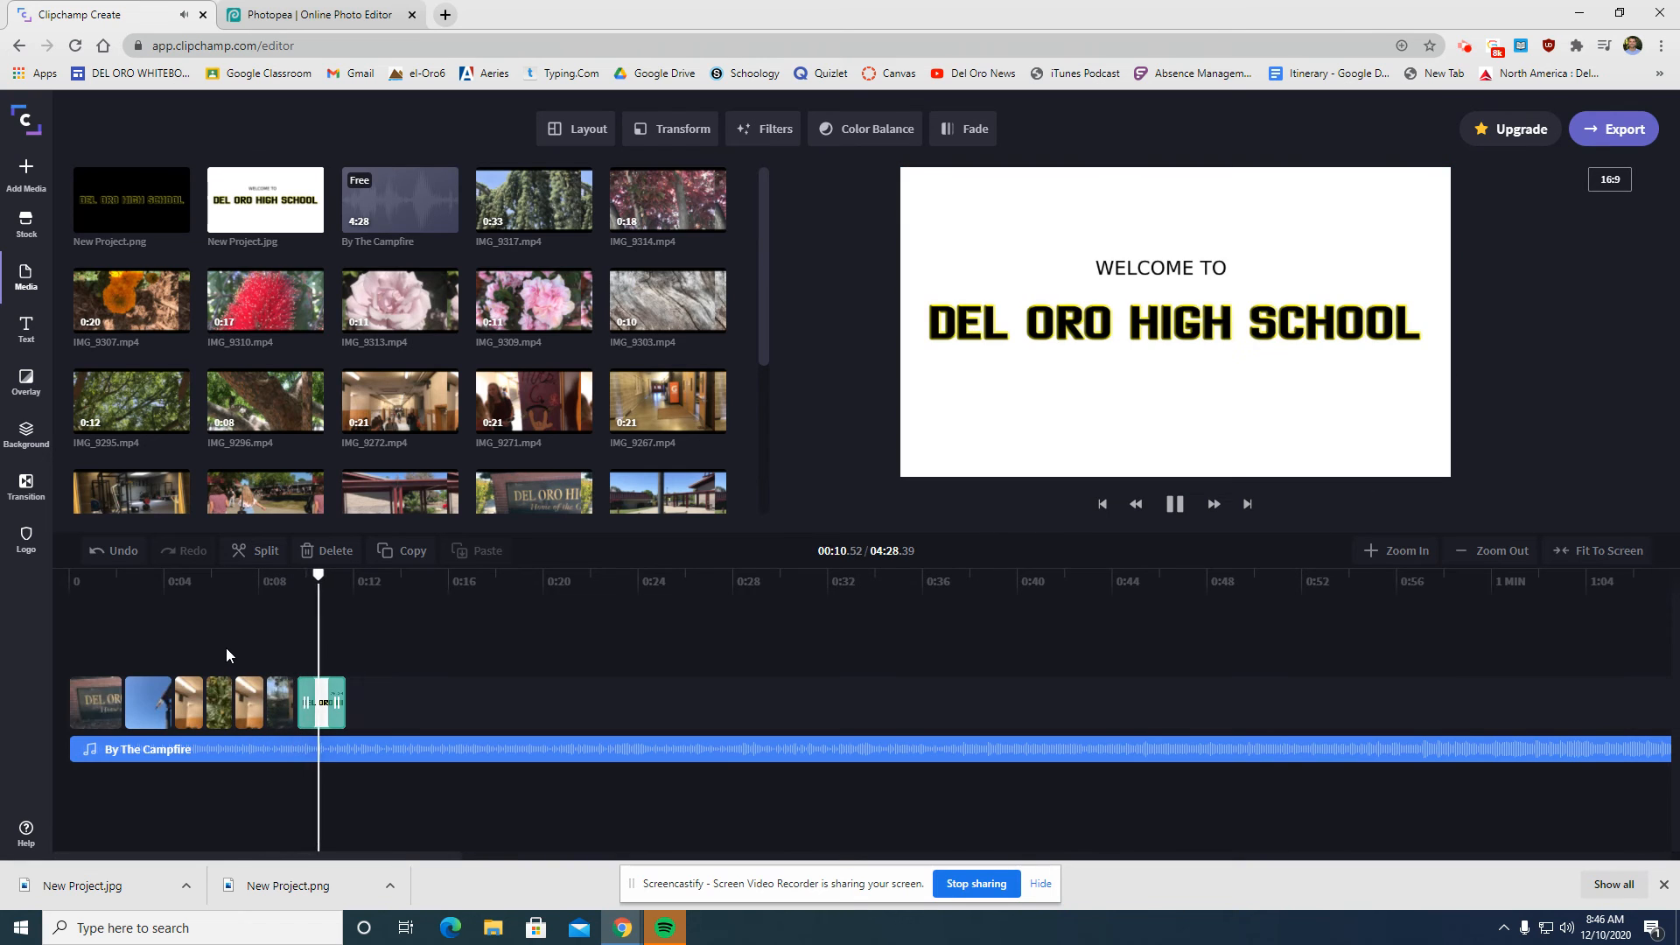
key(space)
- Shorten the JPG title card further to about 1 second and play it back
drag(341, 725, 322, 725)
drag(329, 581, 265, 580)
key(space)
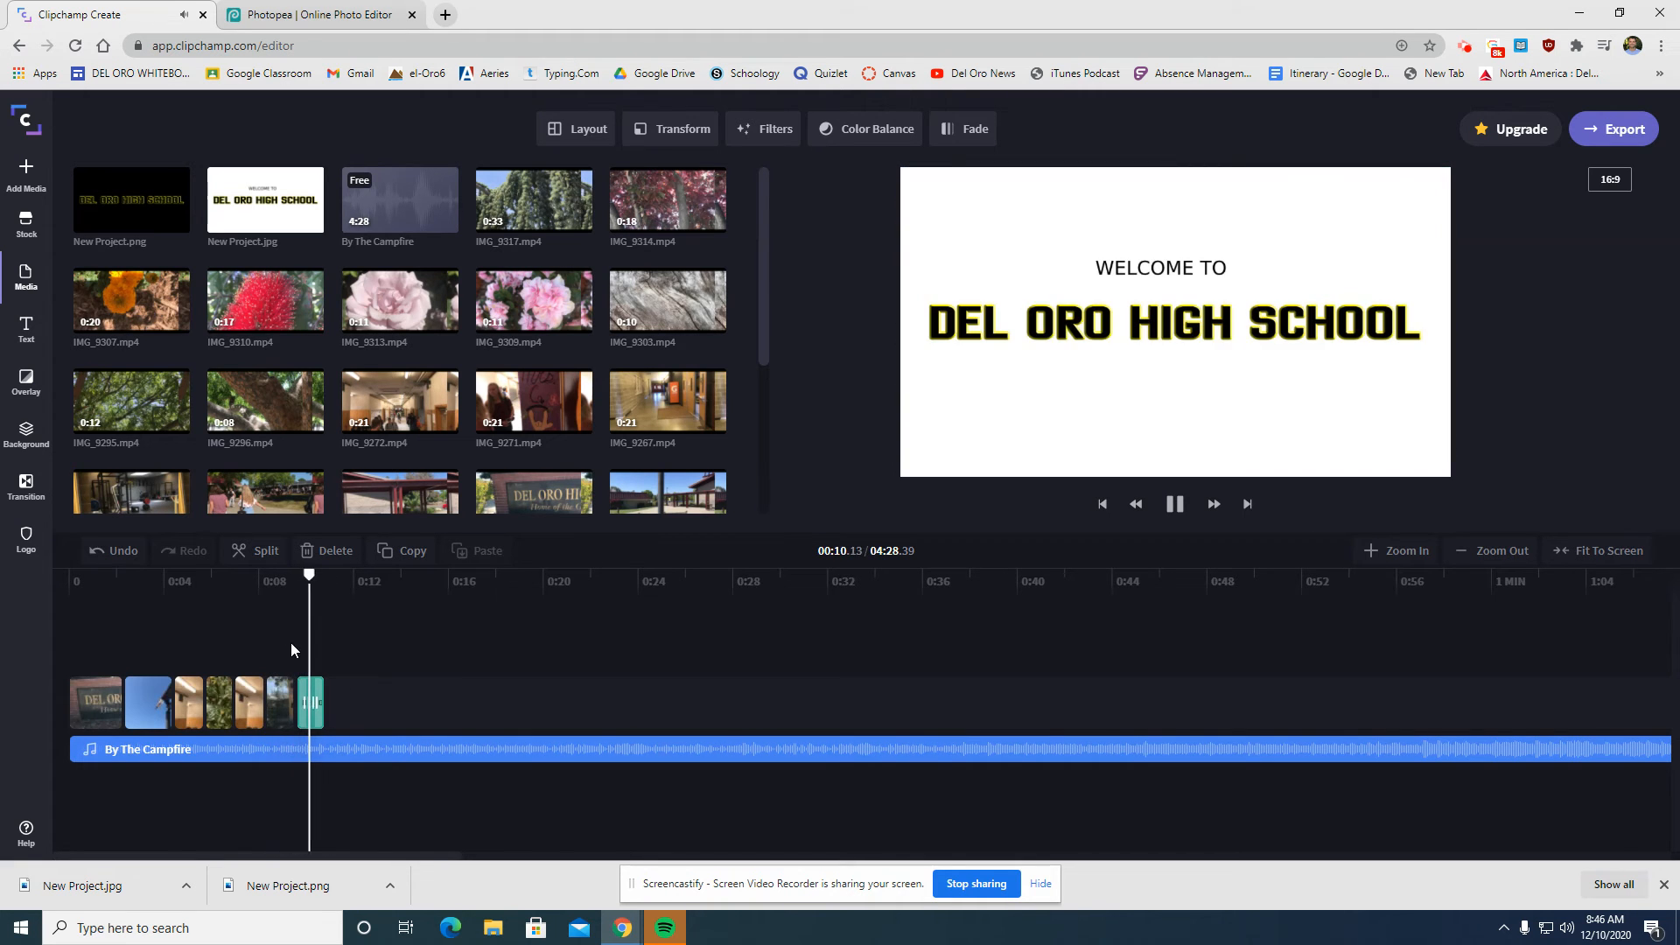
key(space)
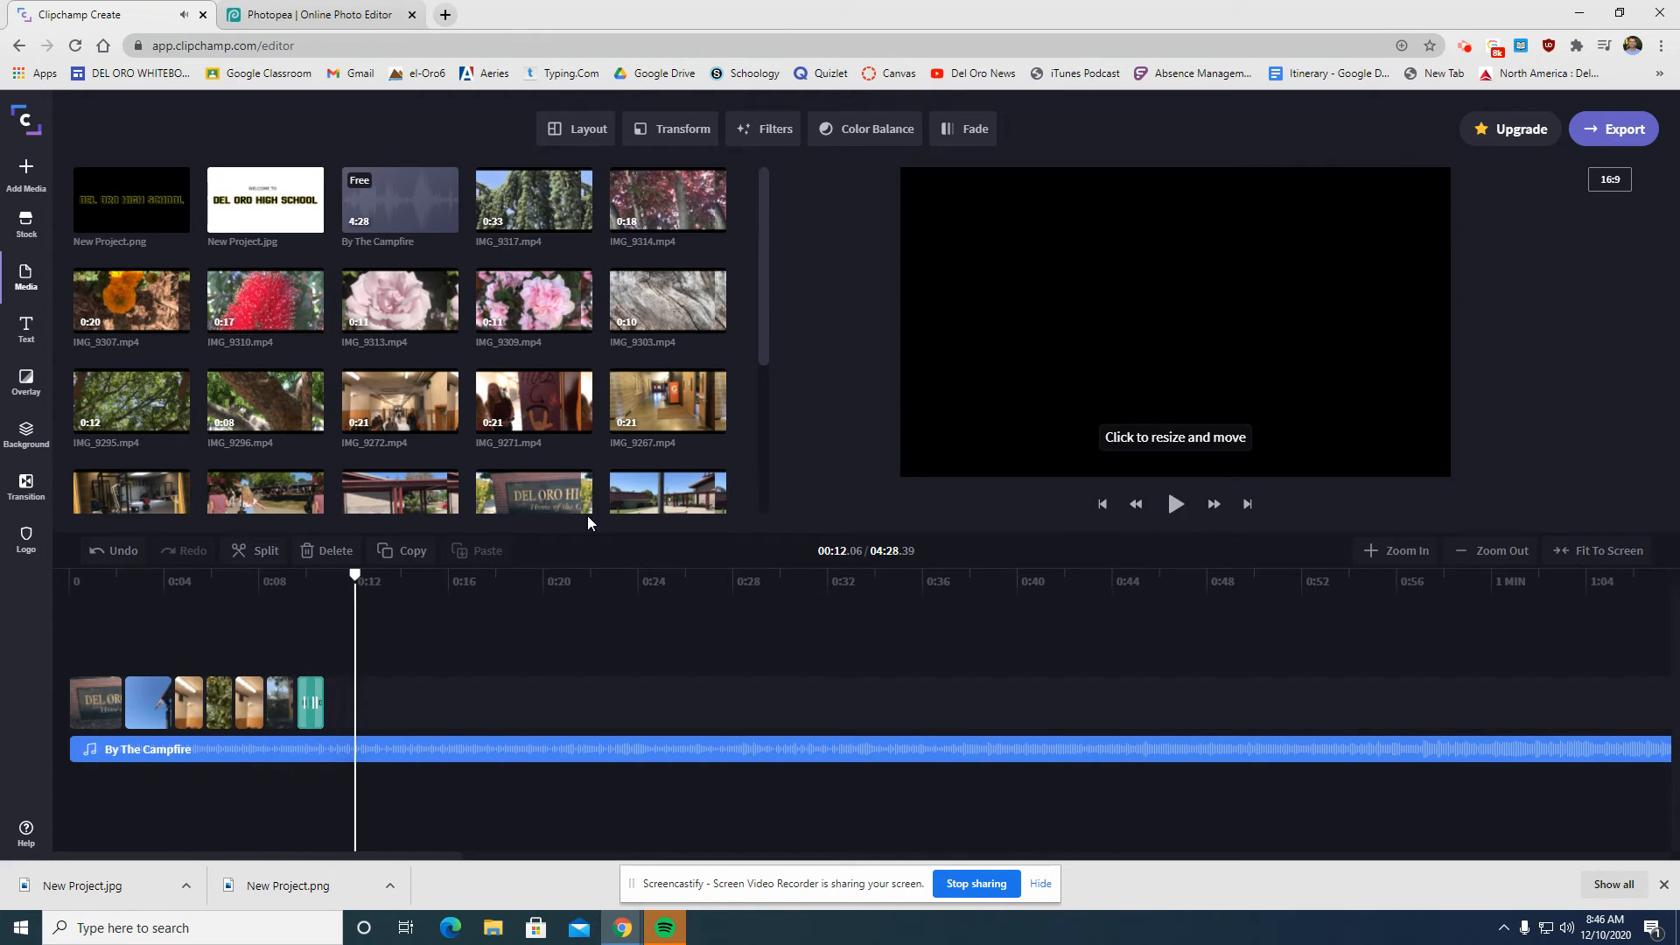
drag(669, 411, 392, 690)
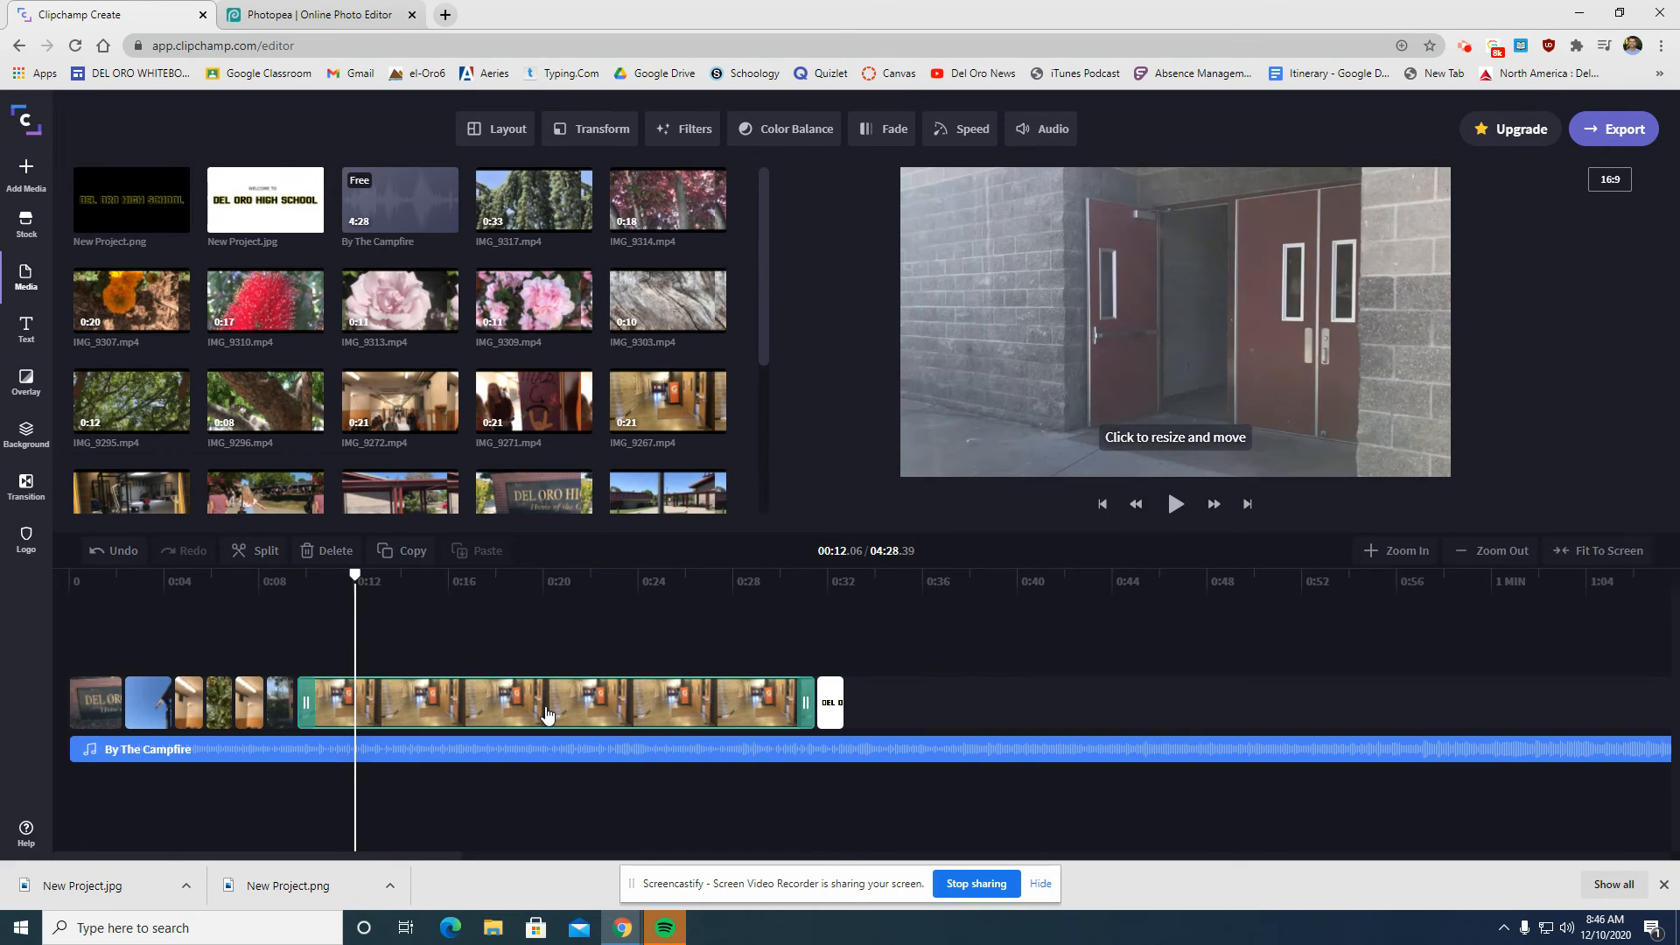
key(ctrl+z)
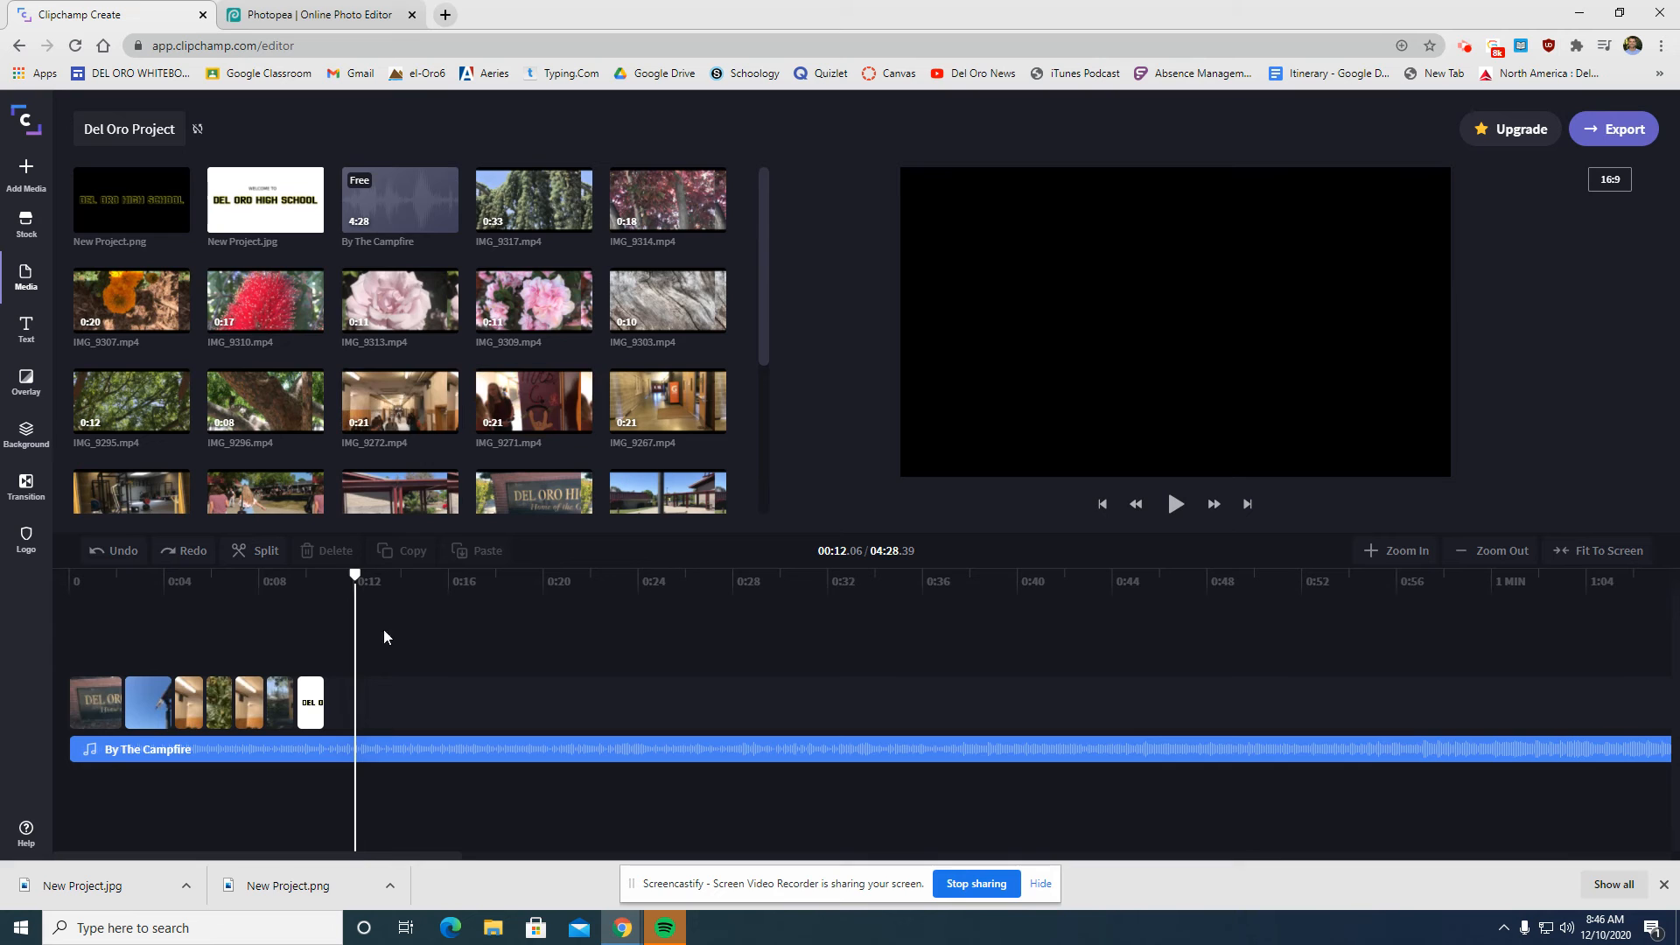
click(392, 700)
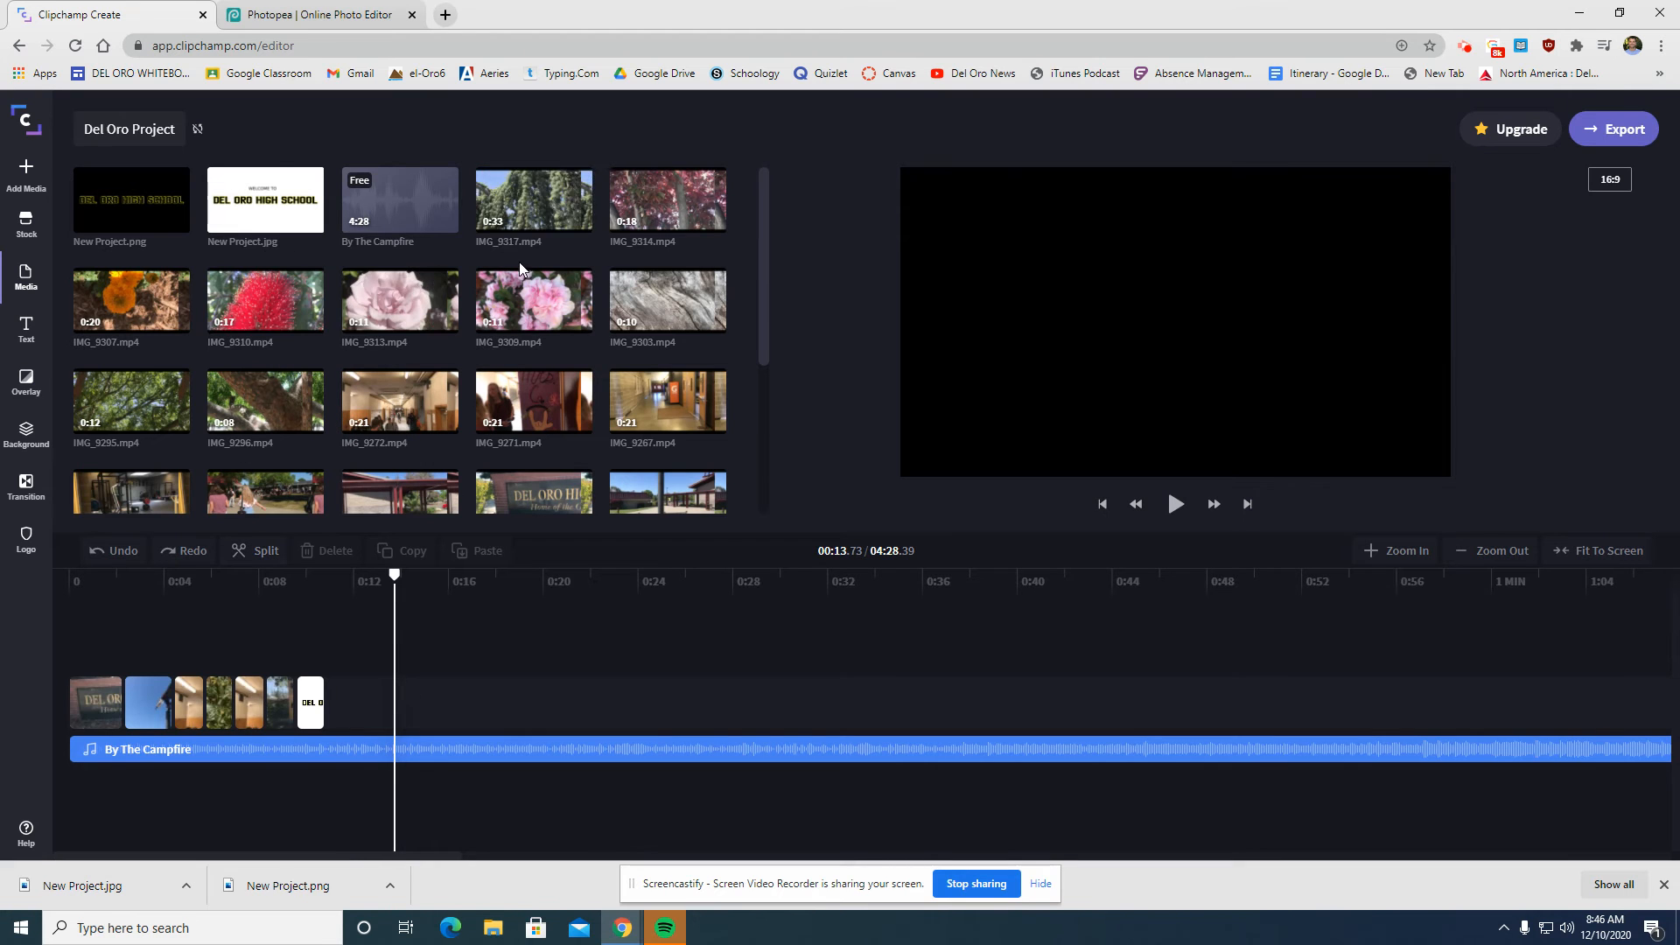
- Add IMG_9280.mp4 after the title card, trim both its ends to leave about 2 seconds, and preview it
scroll(525, 280, down, 3)
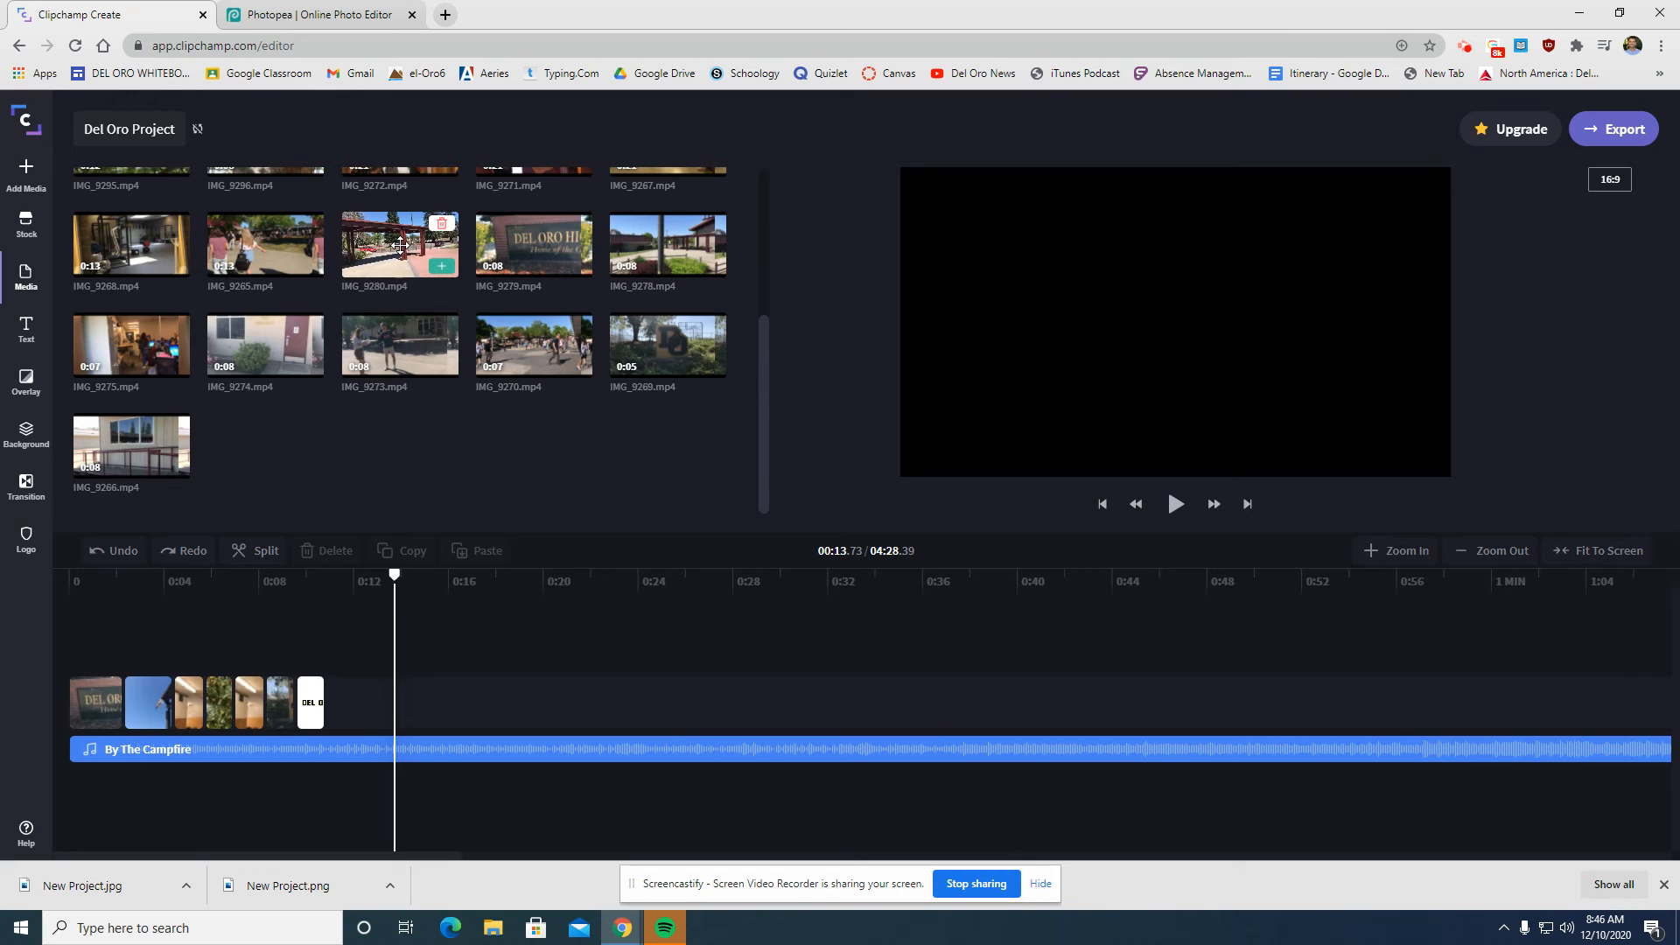
drag(420, 254, 418, 689)
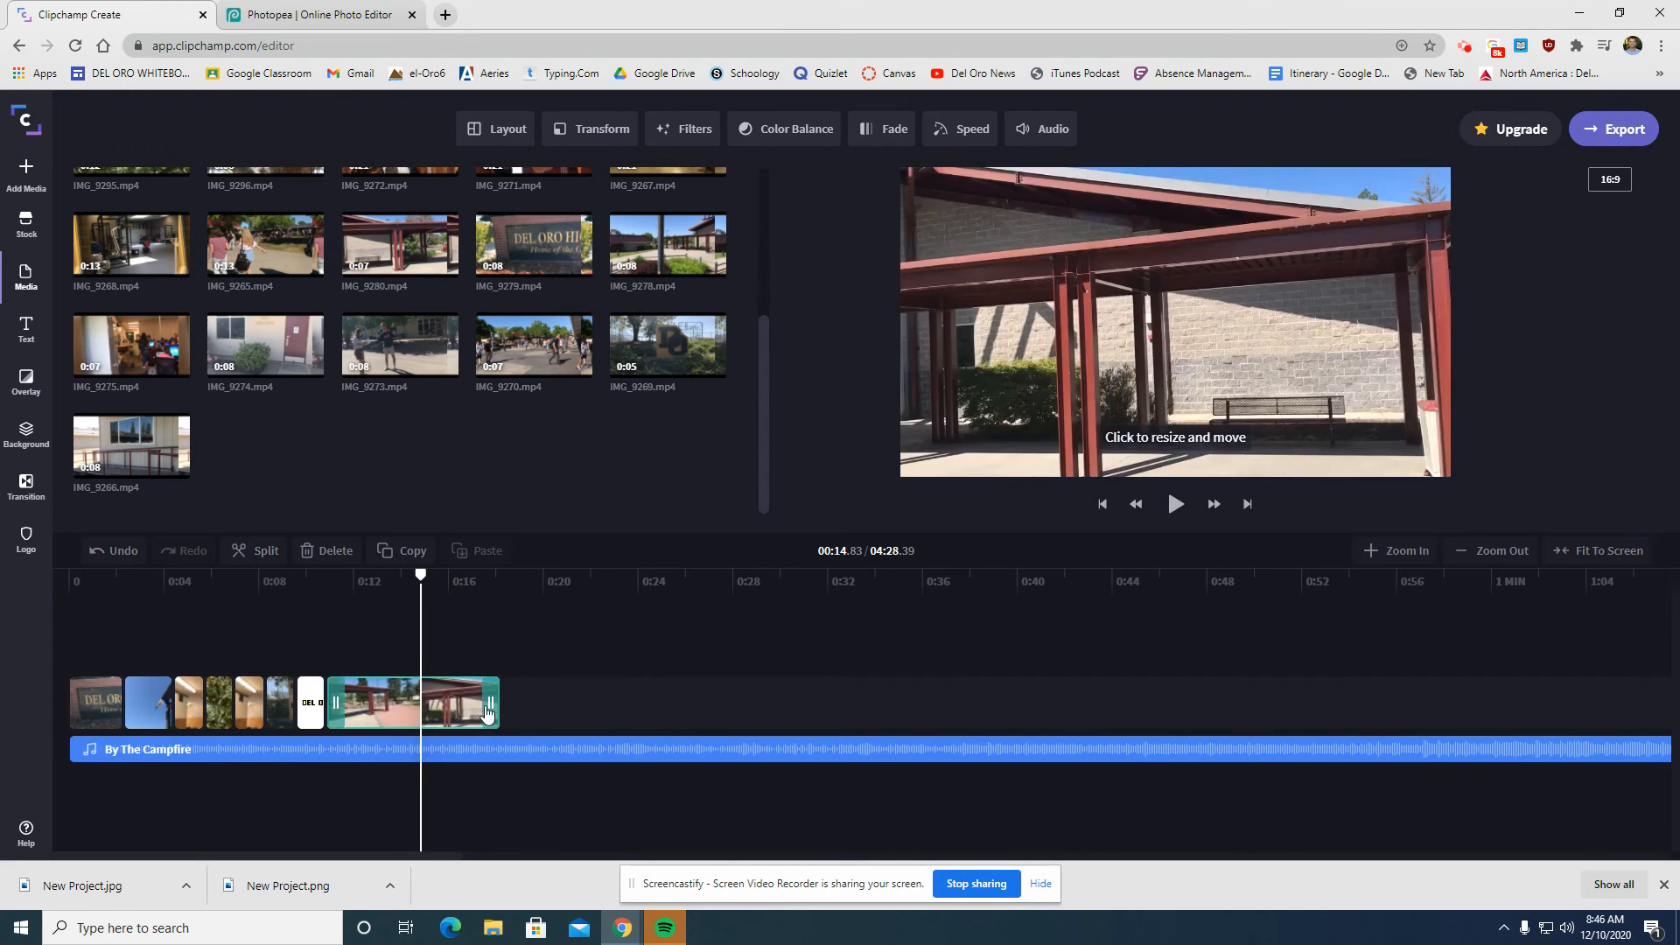
drag(375, 708, 371, 707)
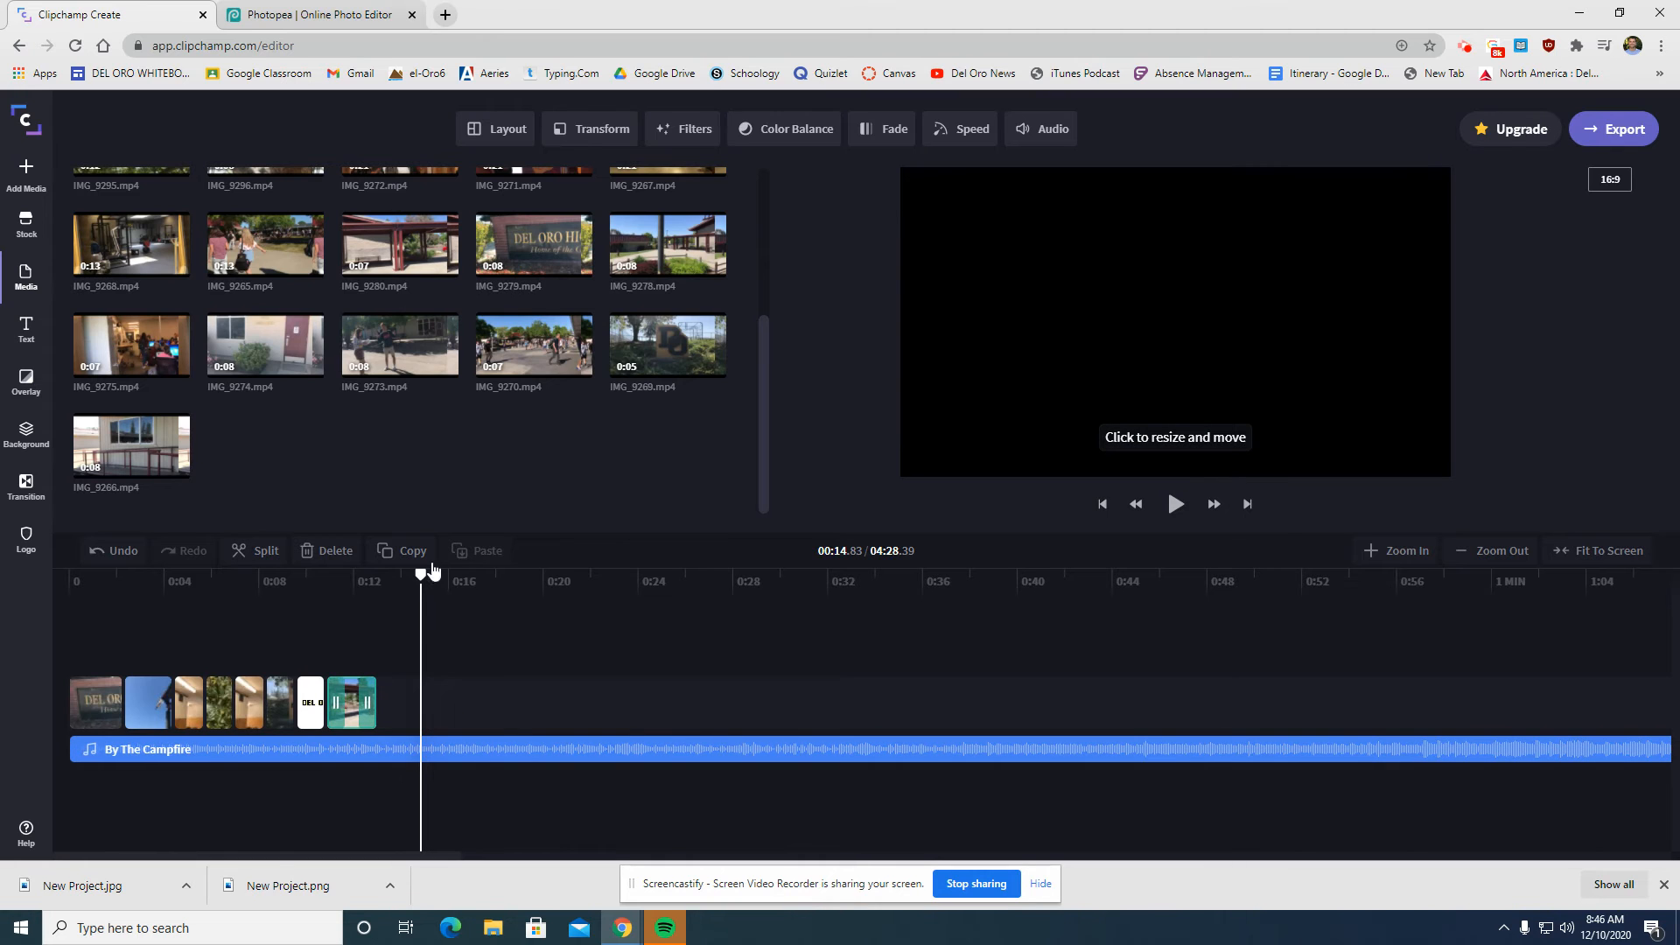
drag(421, 576, 284, 589)
key(space)
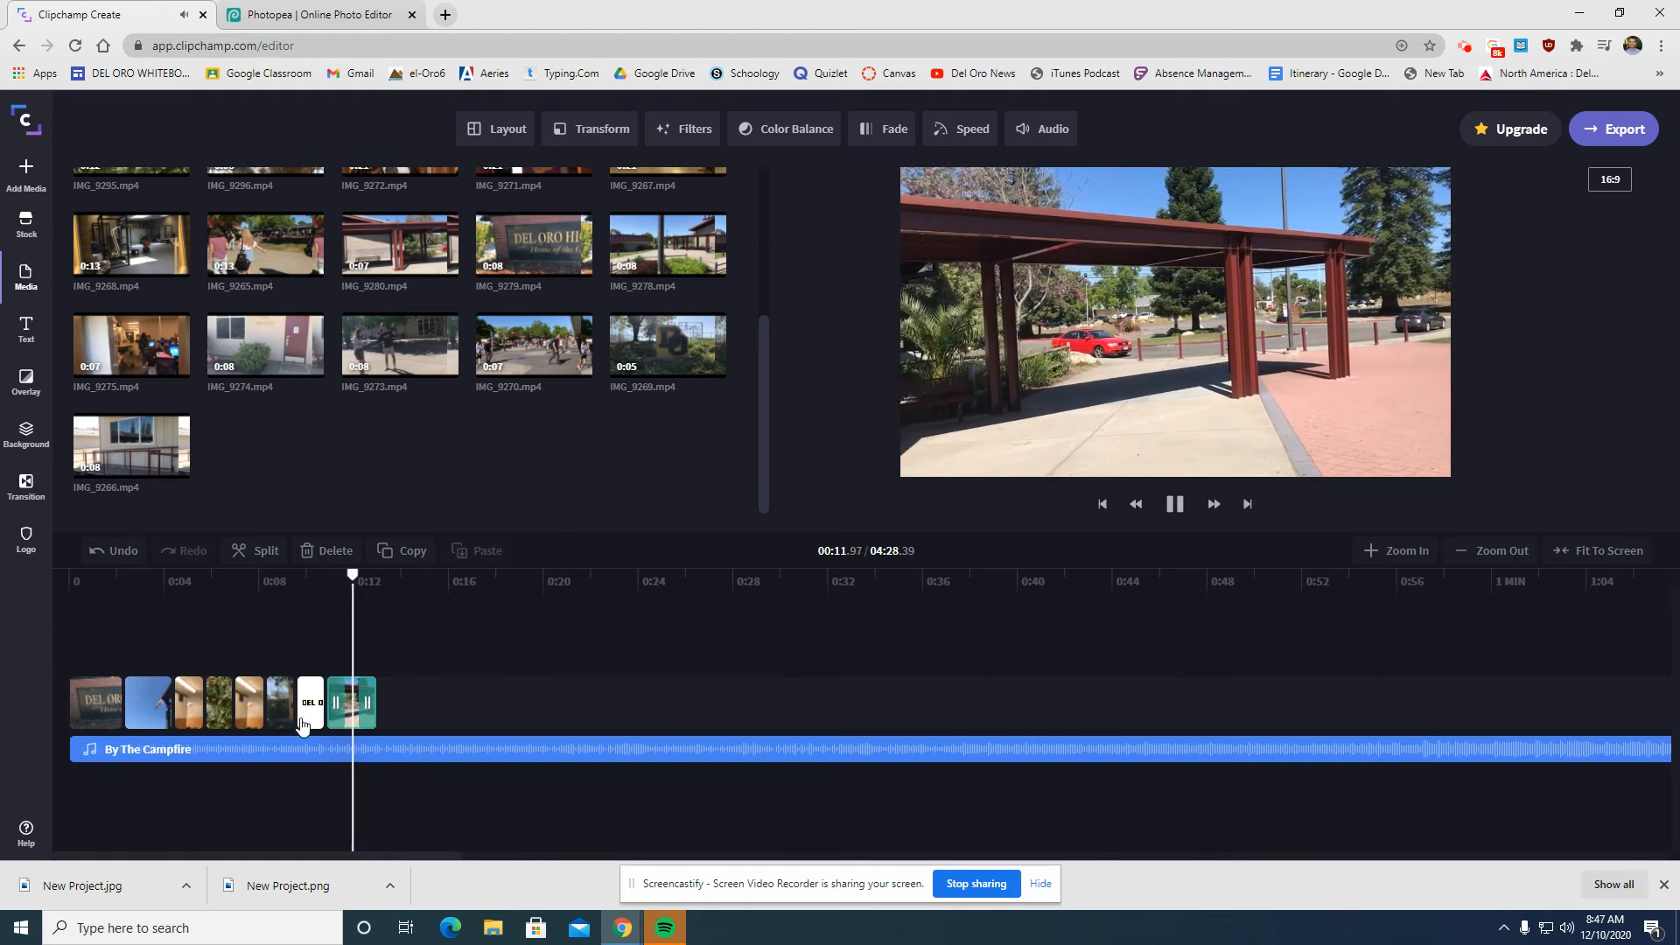
drag(336, 703, 345, 703)
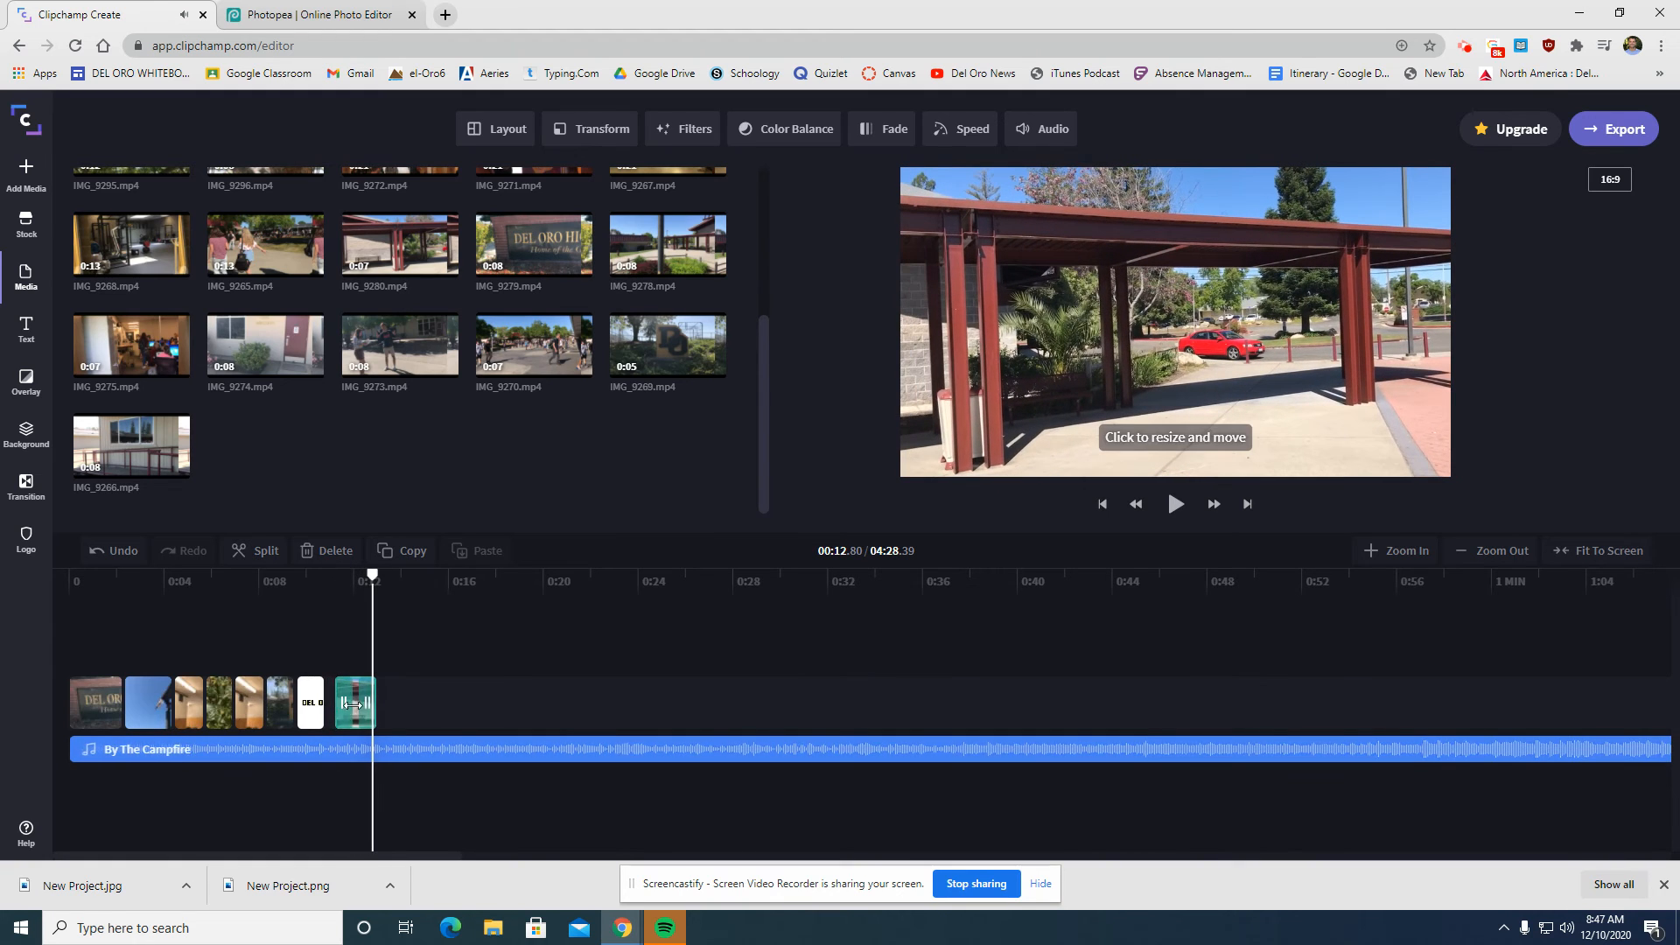
- Set the speed of the IMG_9280.mp4 clip to Fast and lower its speed multiplier slightly
click(967, 134)
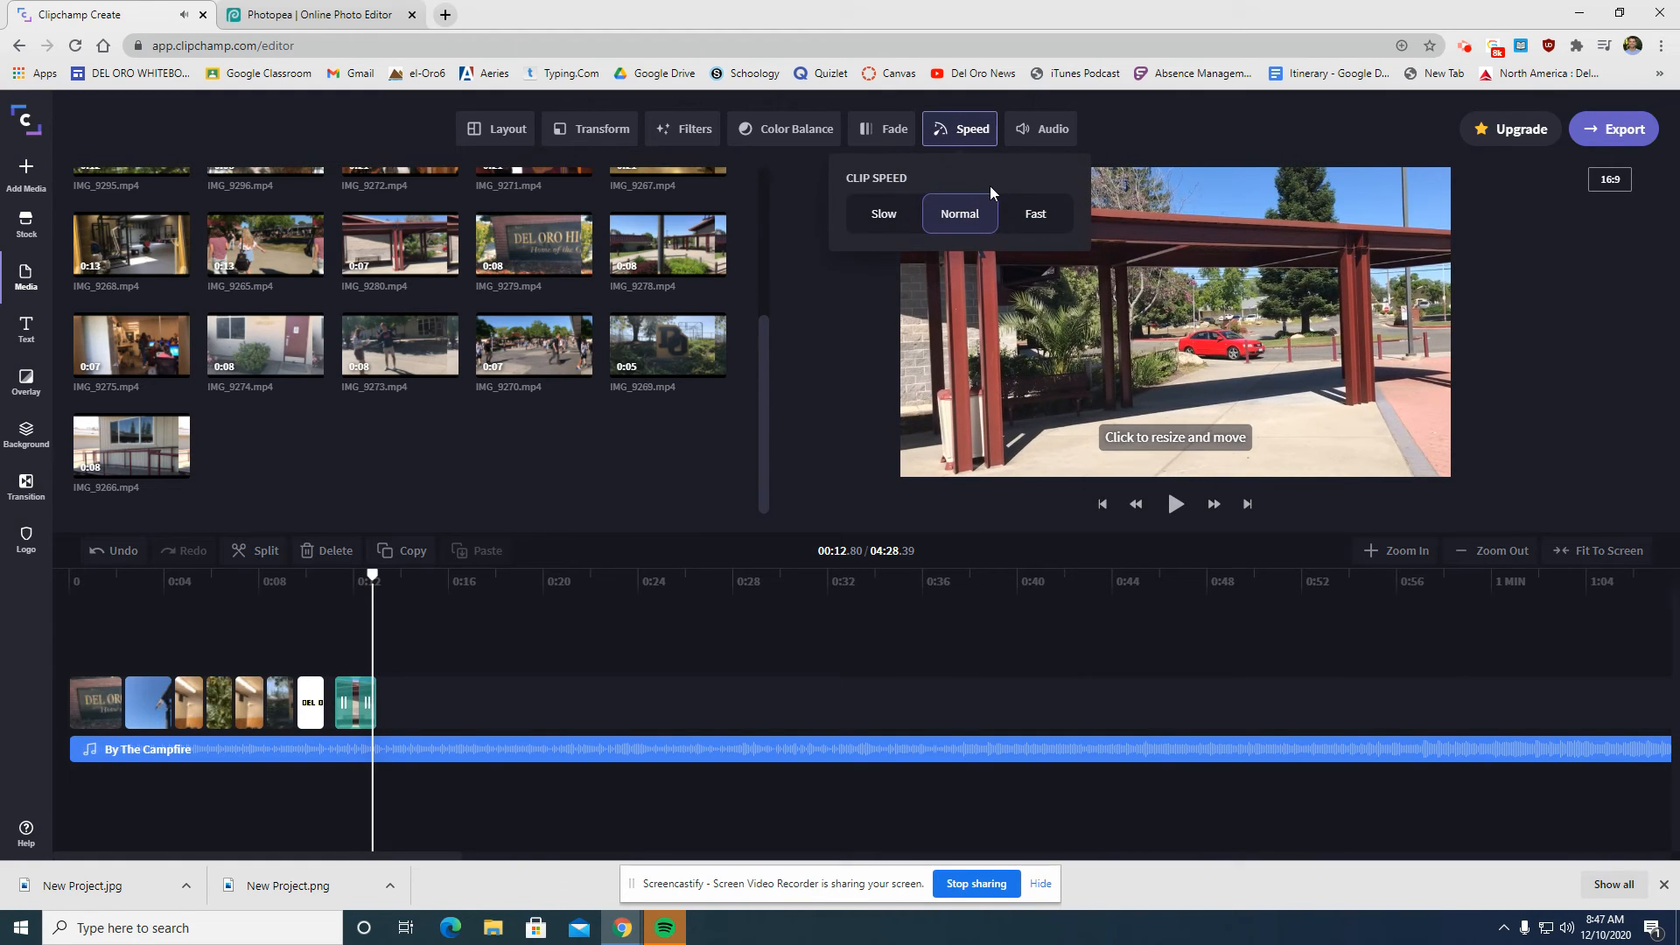
click(1042, 216)
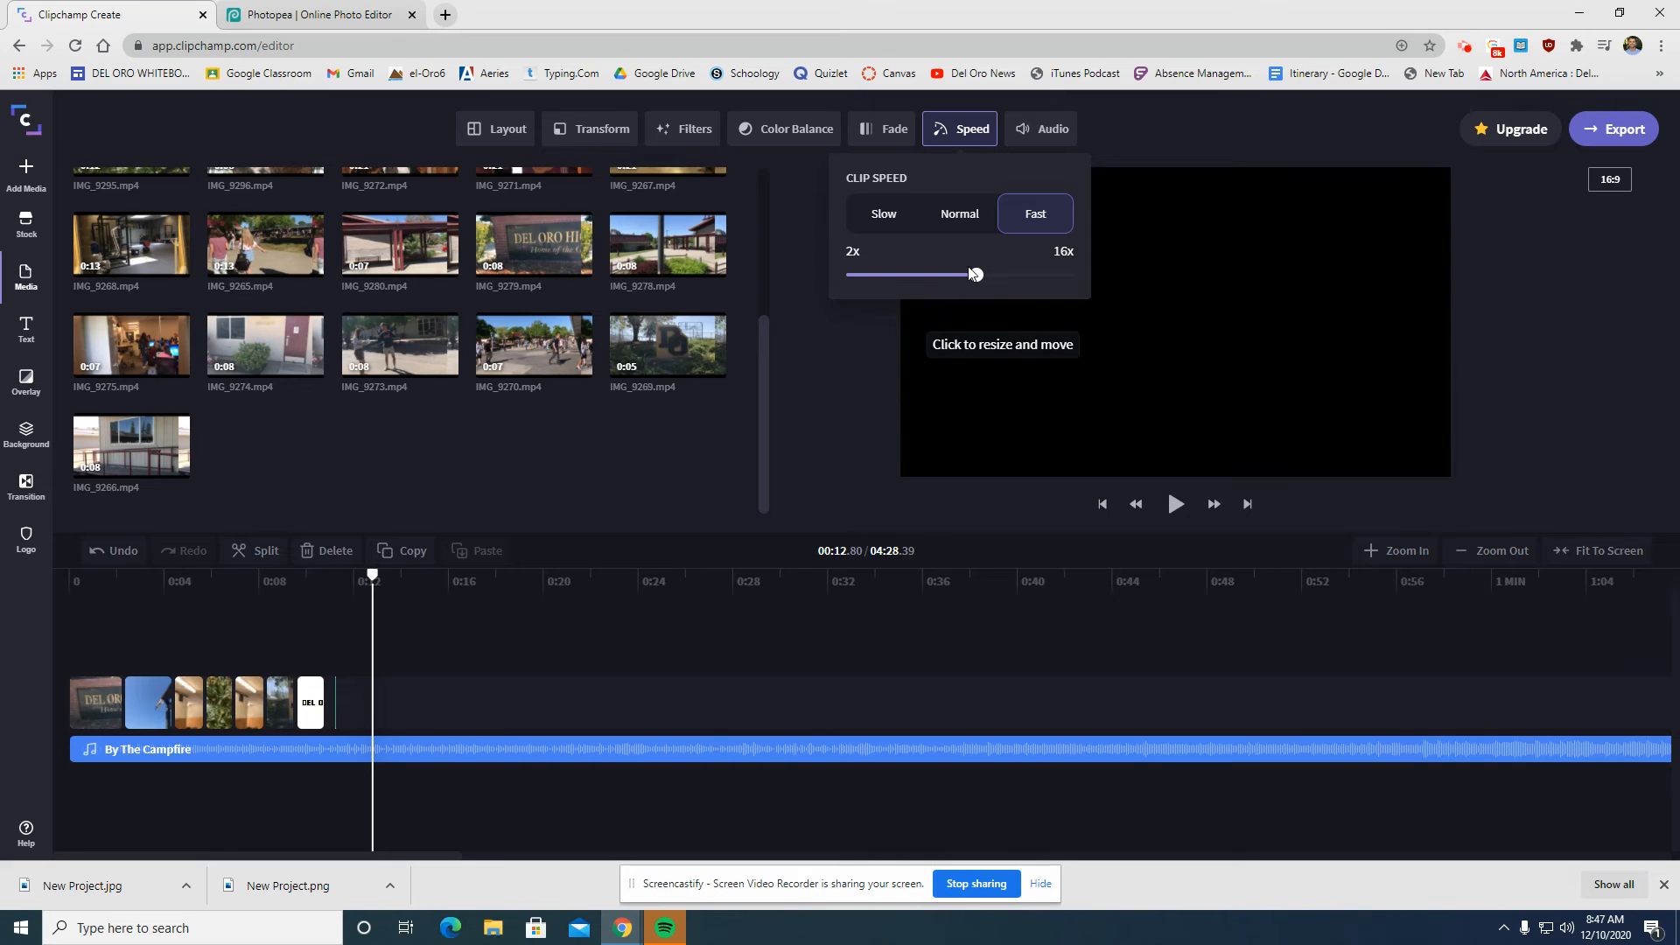
drag(975, 275, 942, 275)
- Close the gap between the title card and the sped-up clip, and play back the transition between them
click(1411, 553)
click(1410, 553)
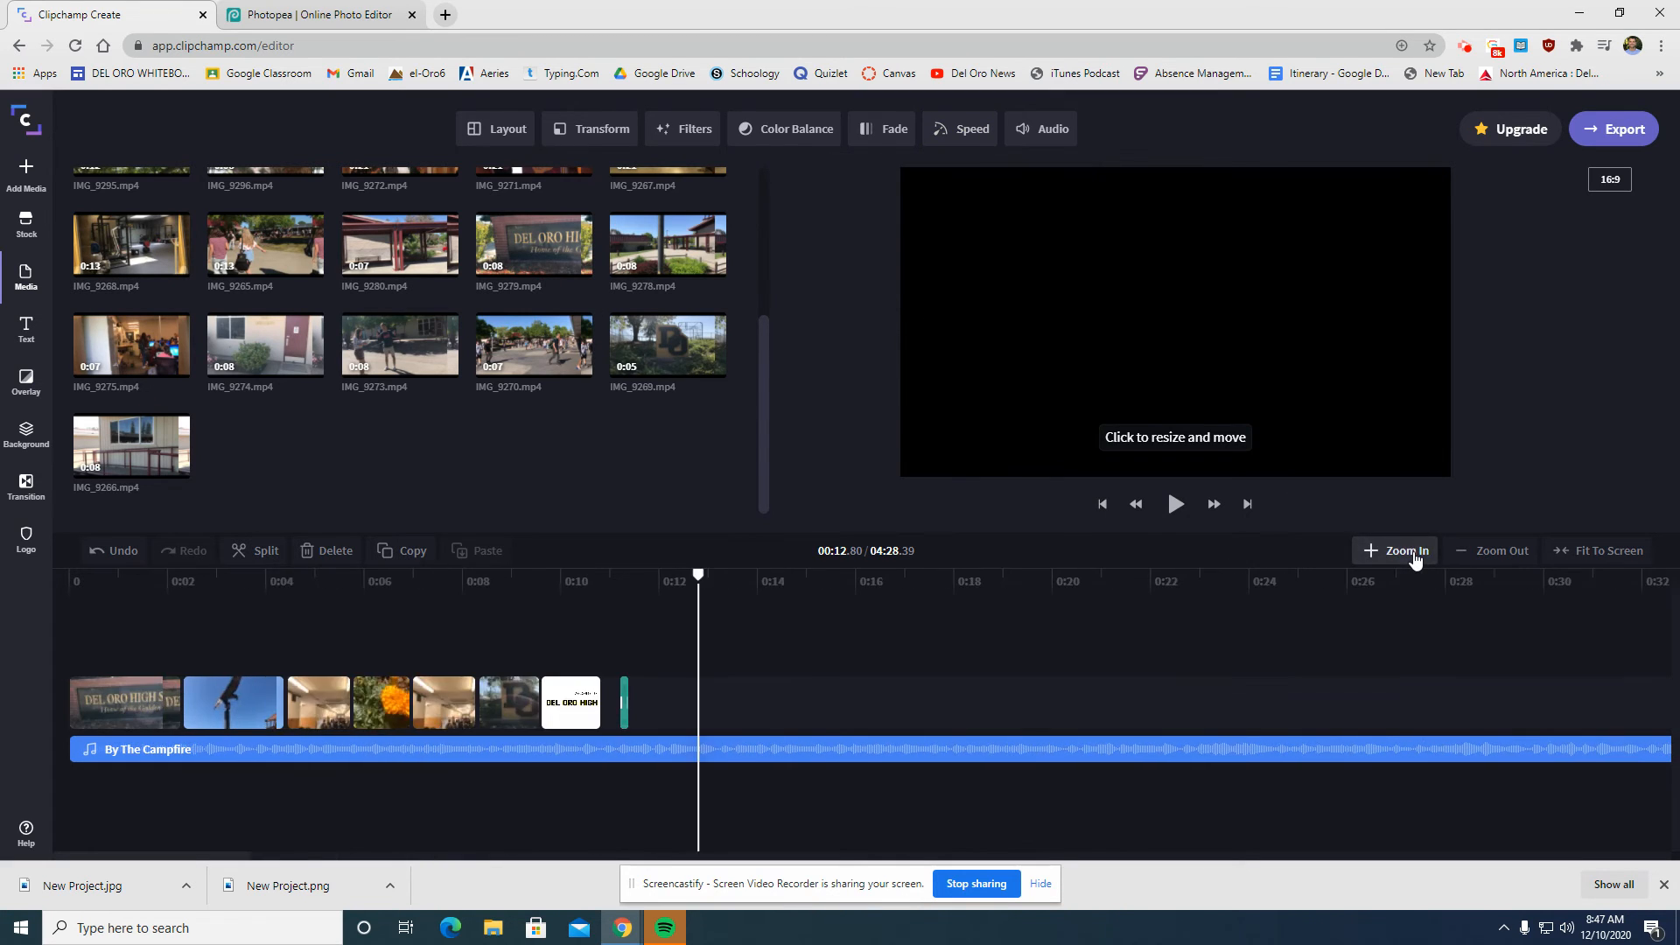
click(1410, 553)
click(875, 723)
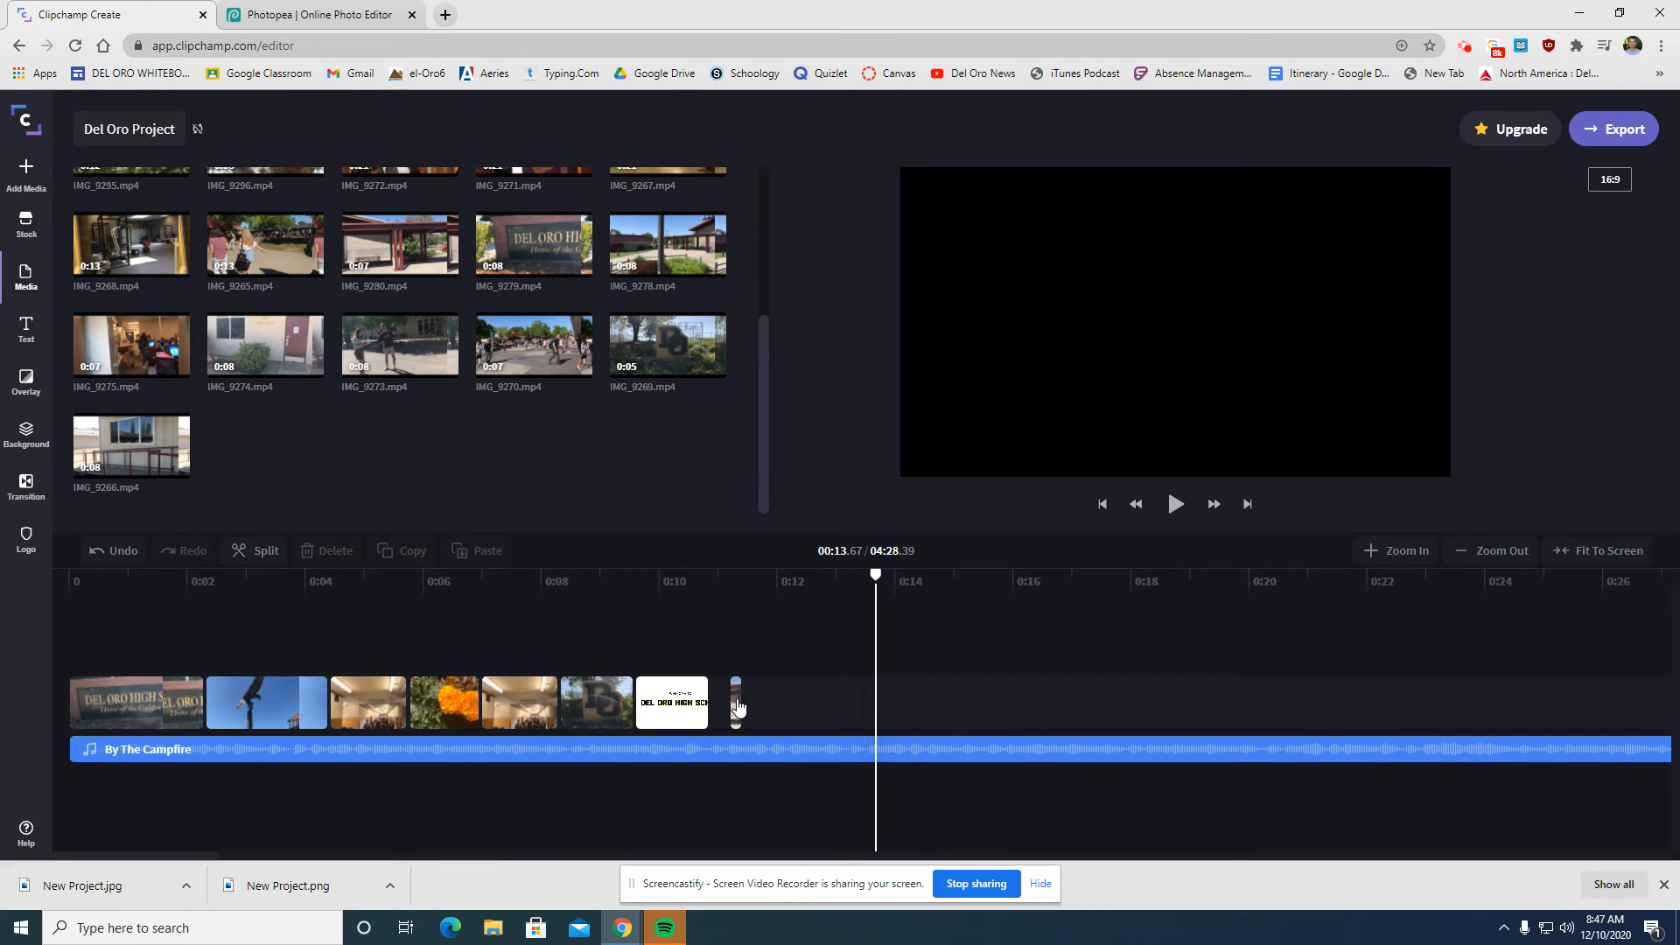
click(731, 703)
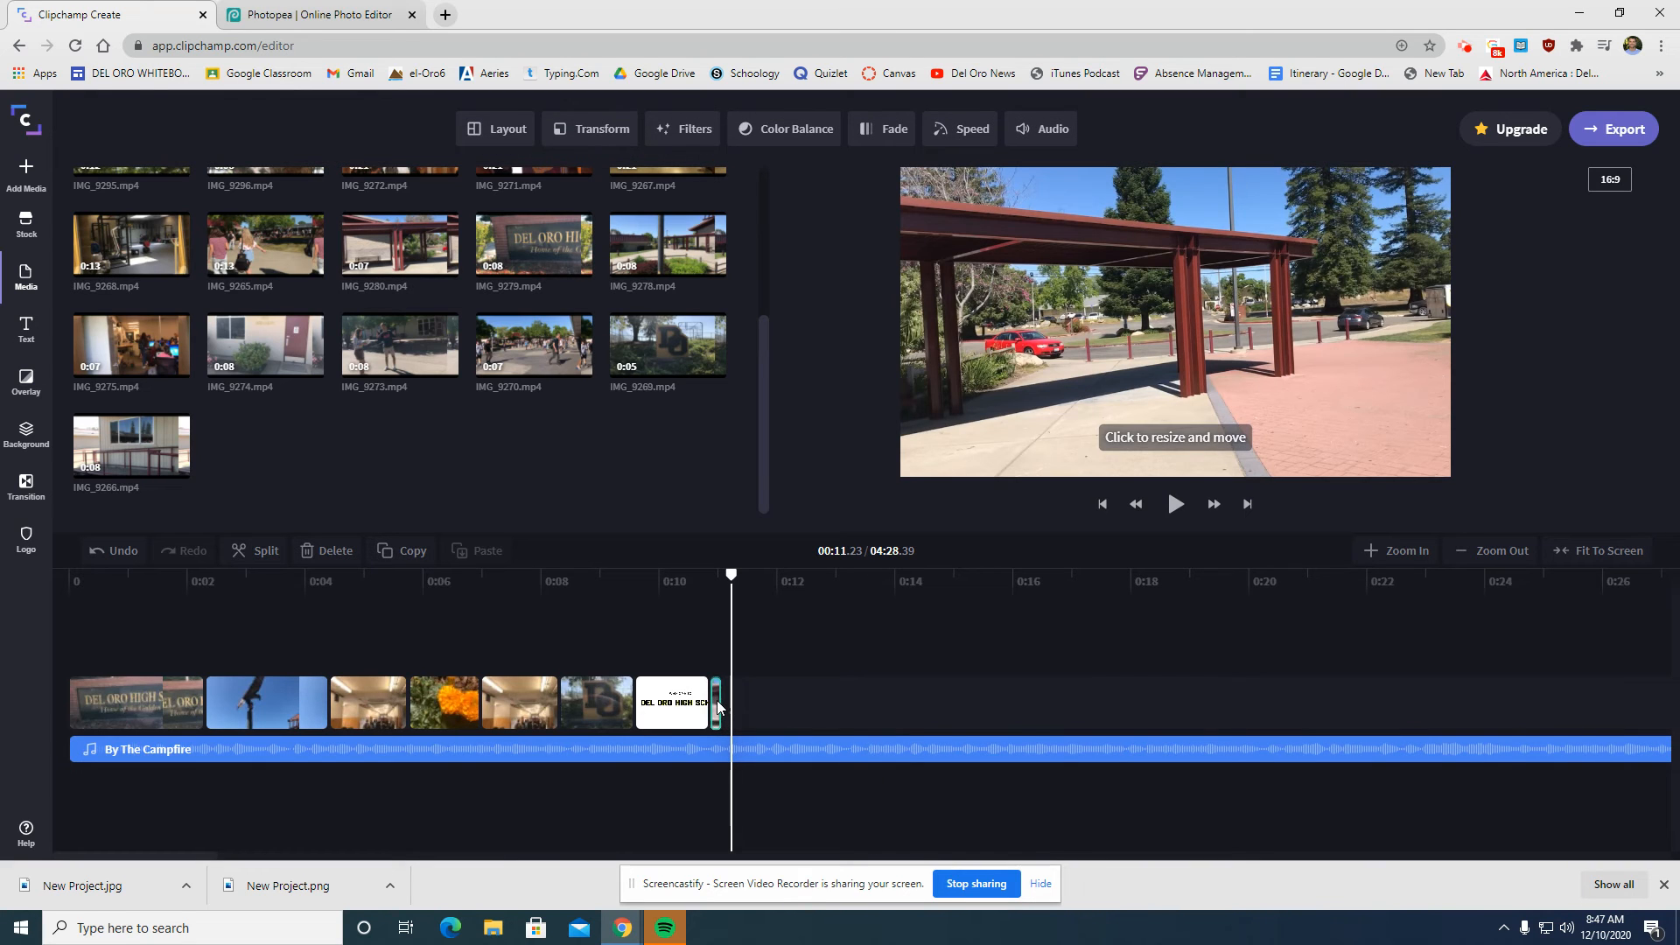
drag(714, 702, 716, 700)
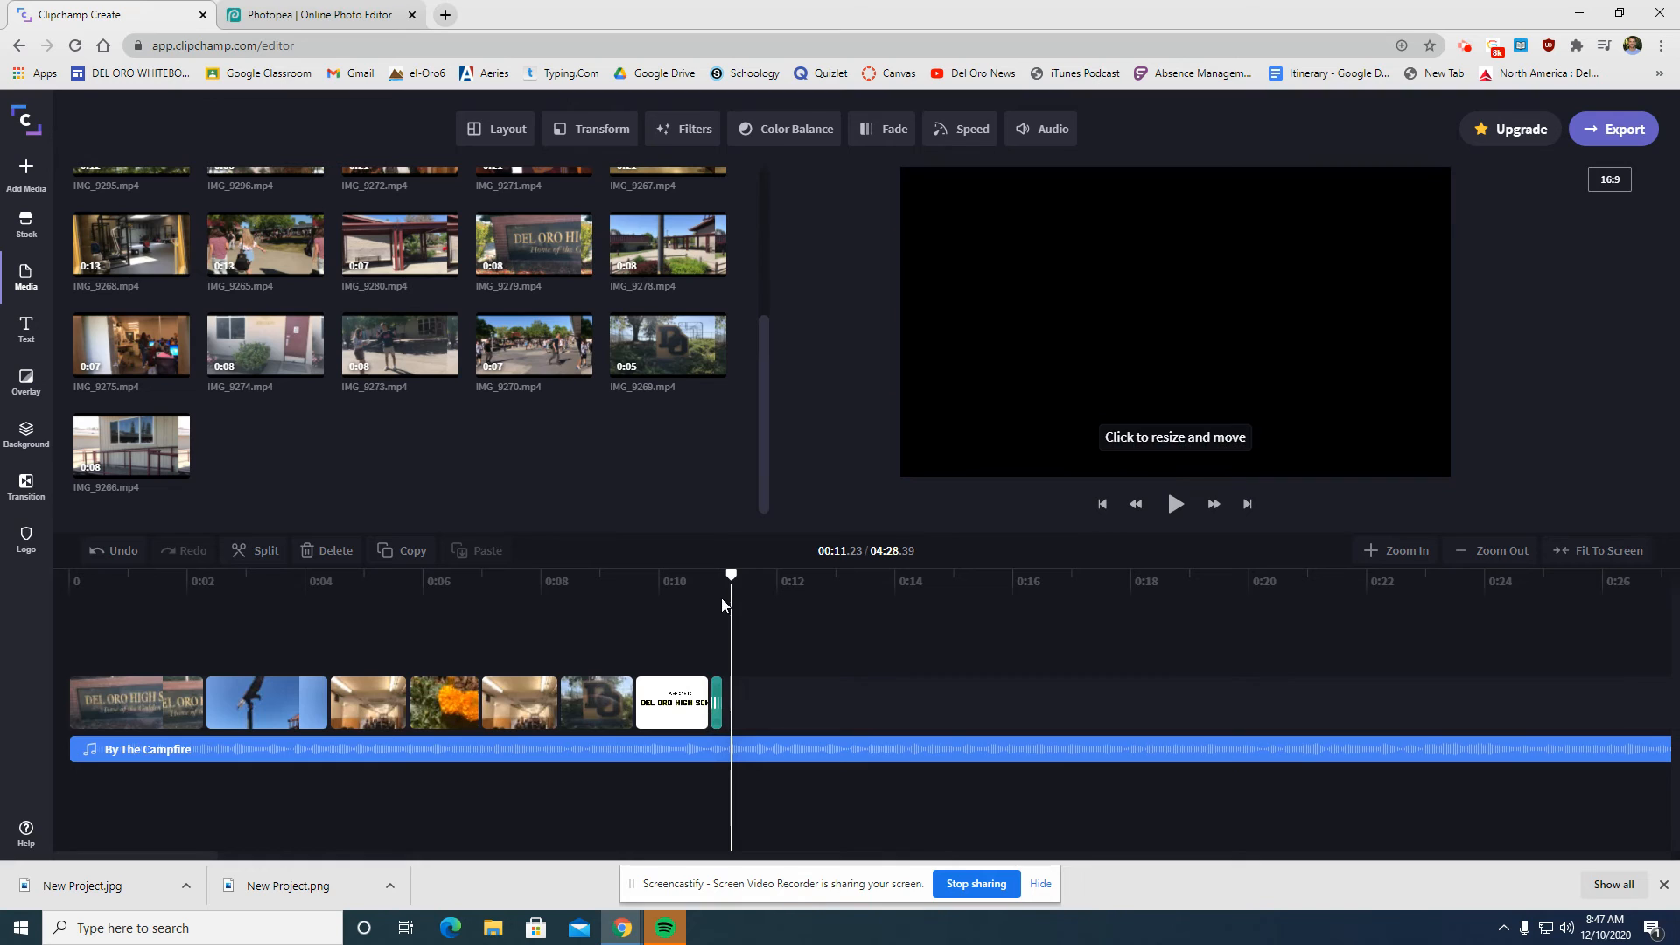
drag(731, 580, 630, 585)
key(space)
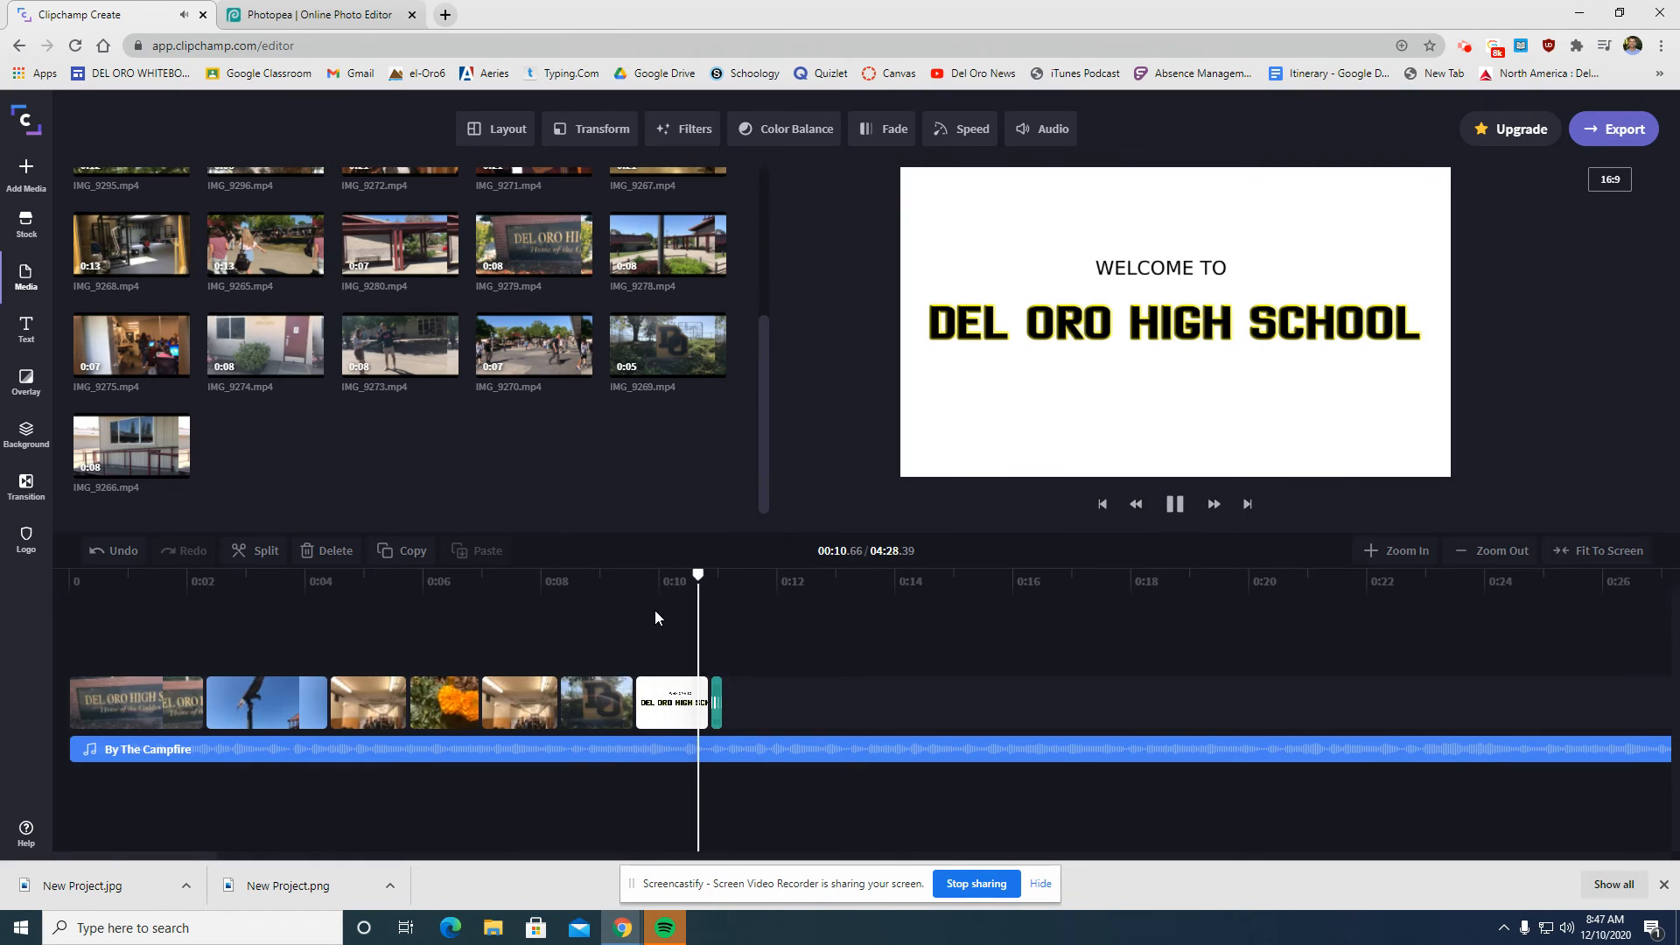
key(space)
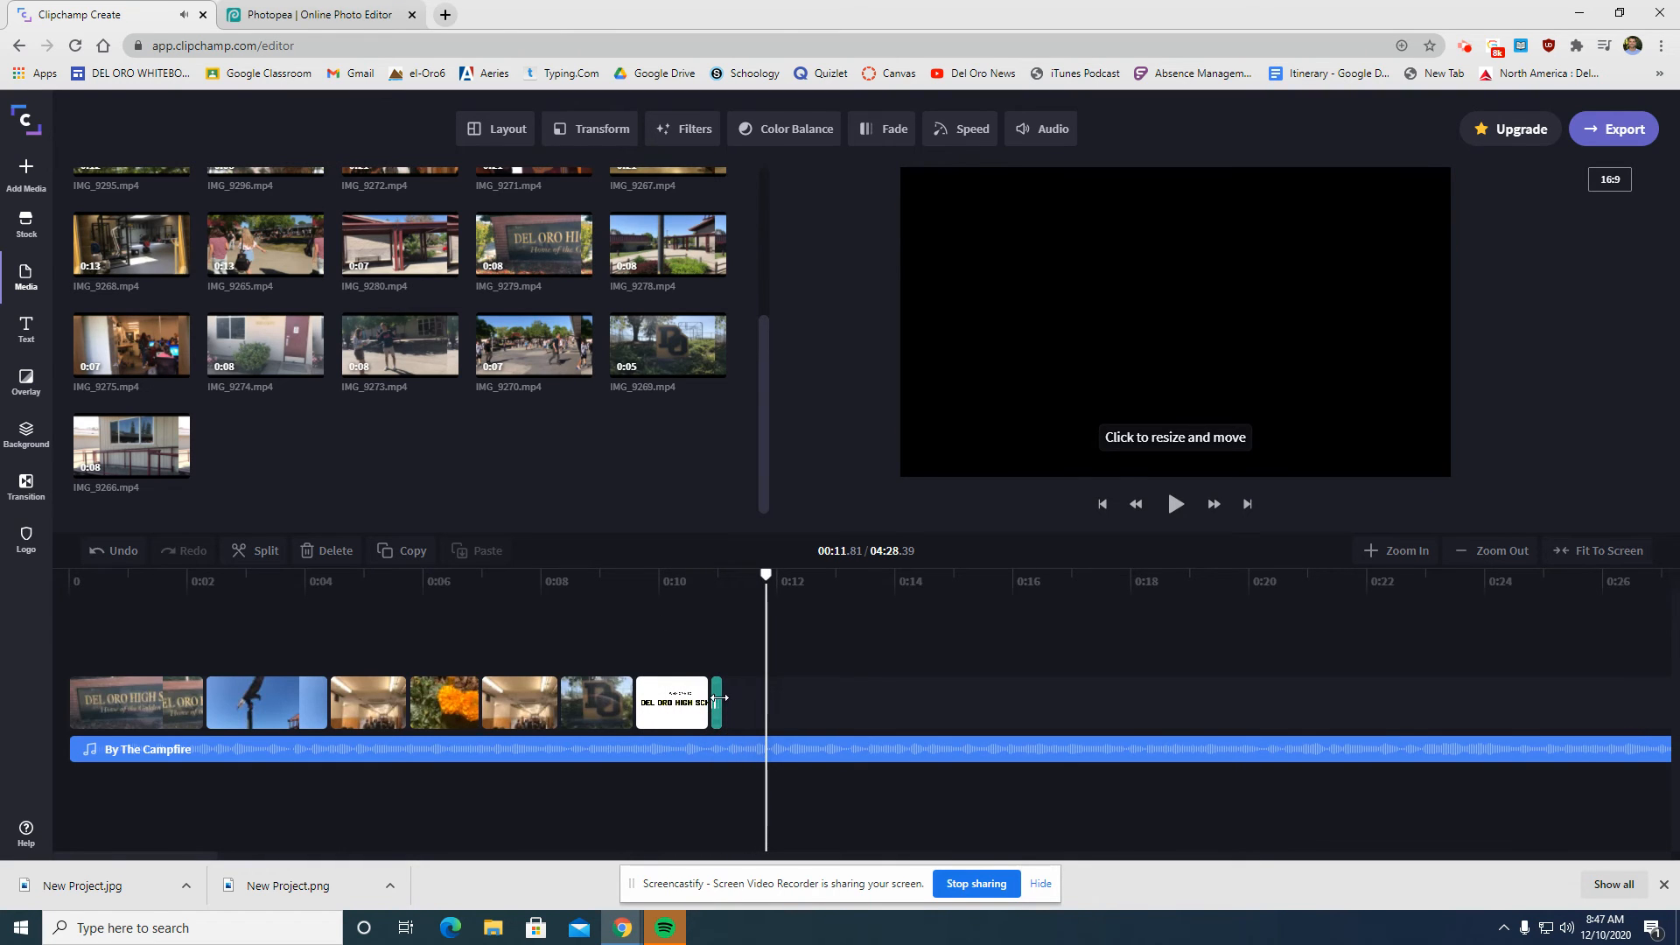
- Extend the end of the sped-up IMG_9280.mp4 clip to give it about 1 second, and play it back
drag(721, 700, 785, 702)
click(784, 703)
drag(766, 576, 736, 576)
key(space)
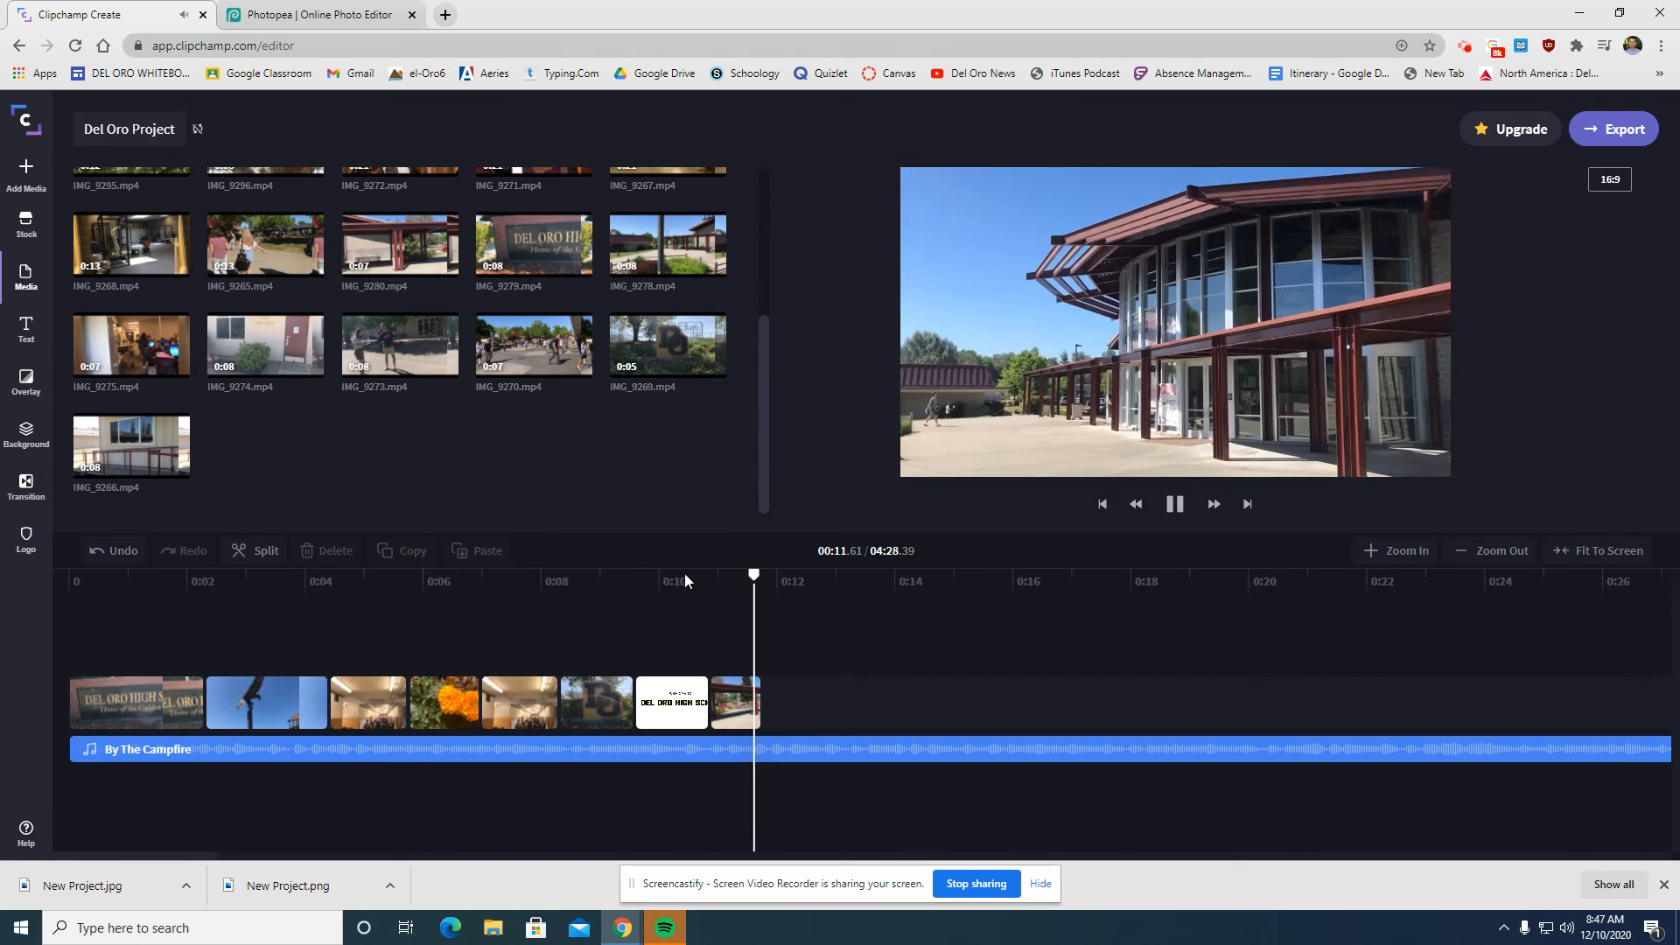
key(space)
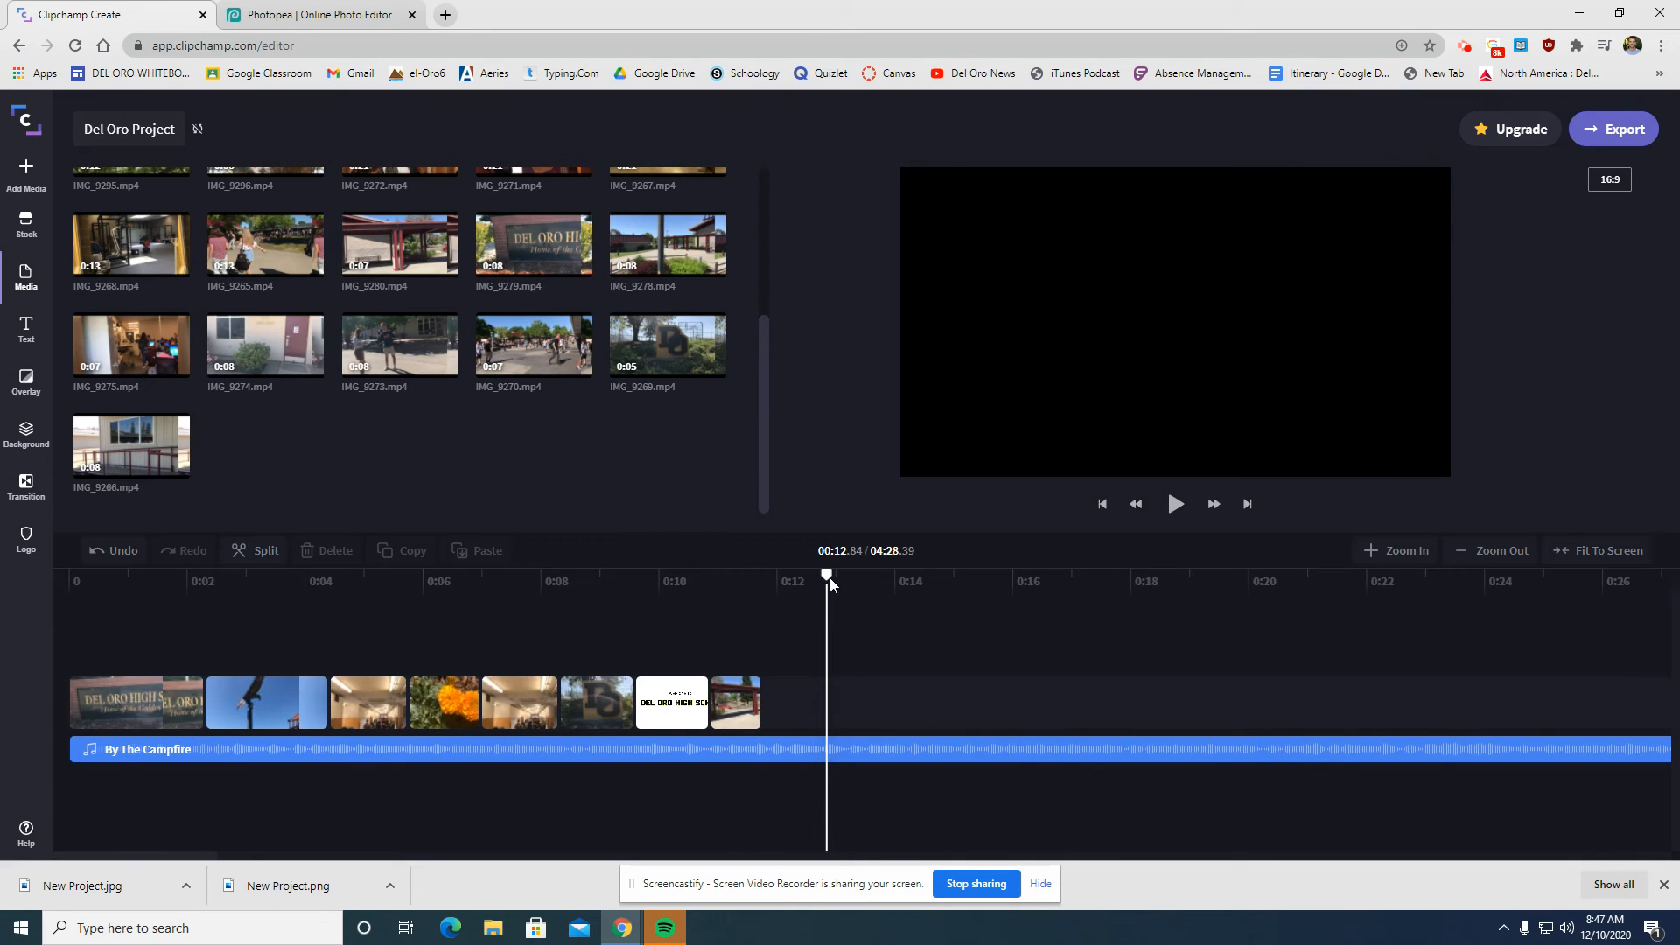
drag(829, 582, 797, 633)
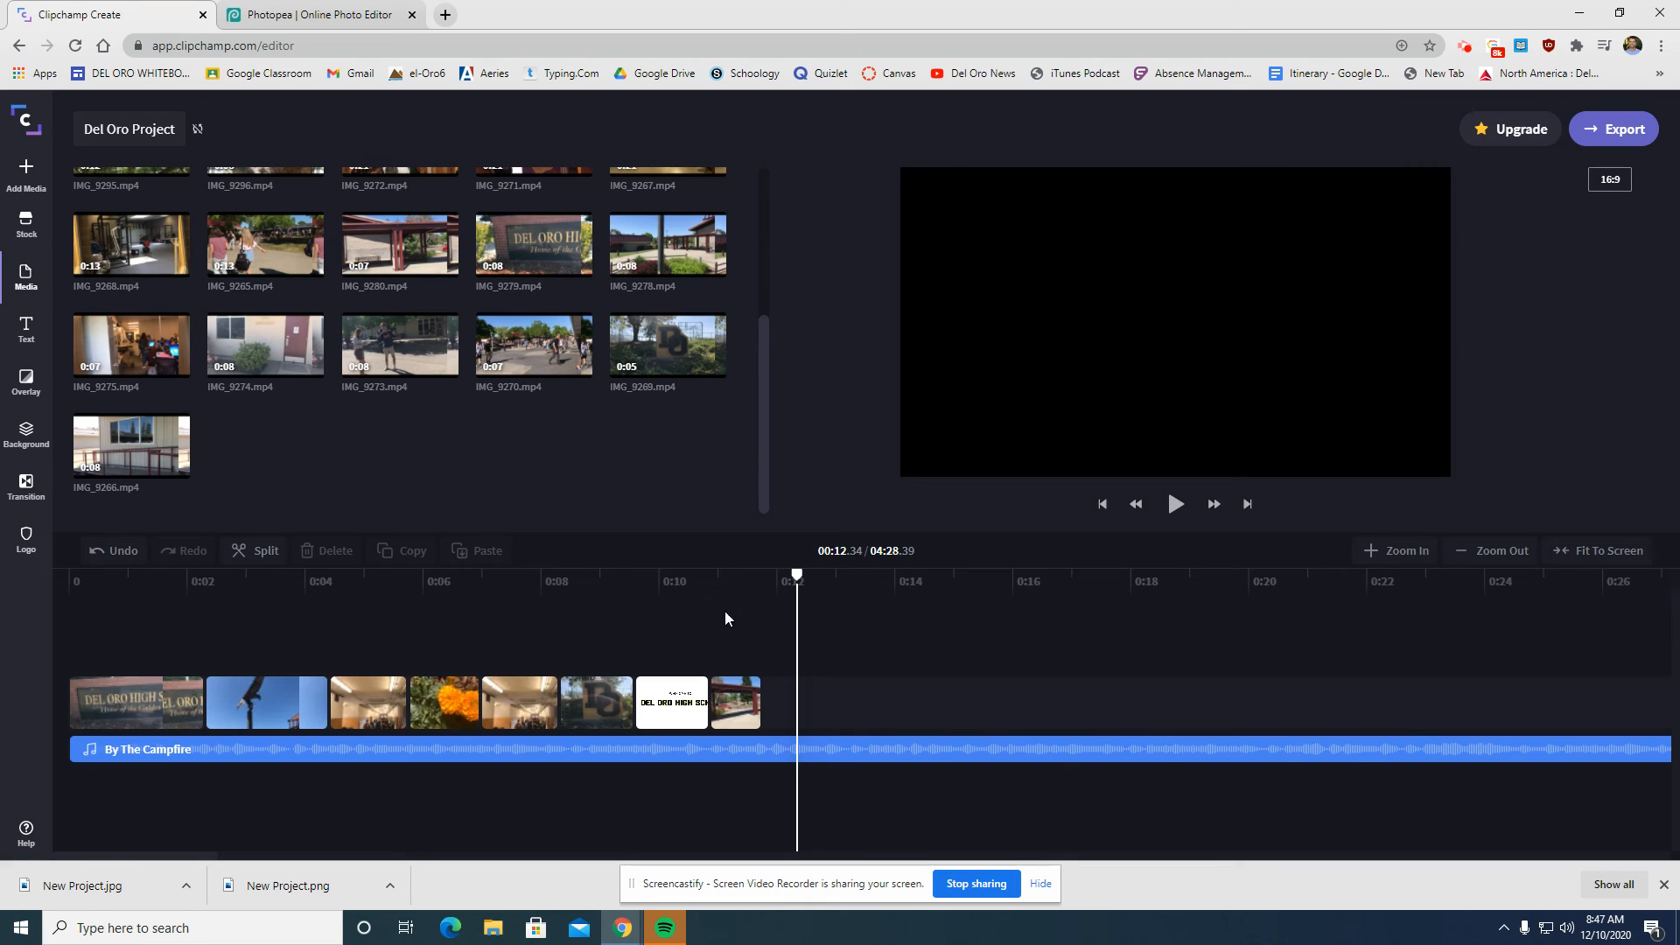
- Try to export the video at 1080p with Maximum compression, and return from the upgrade page to the export format options
click(1614, 138)
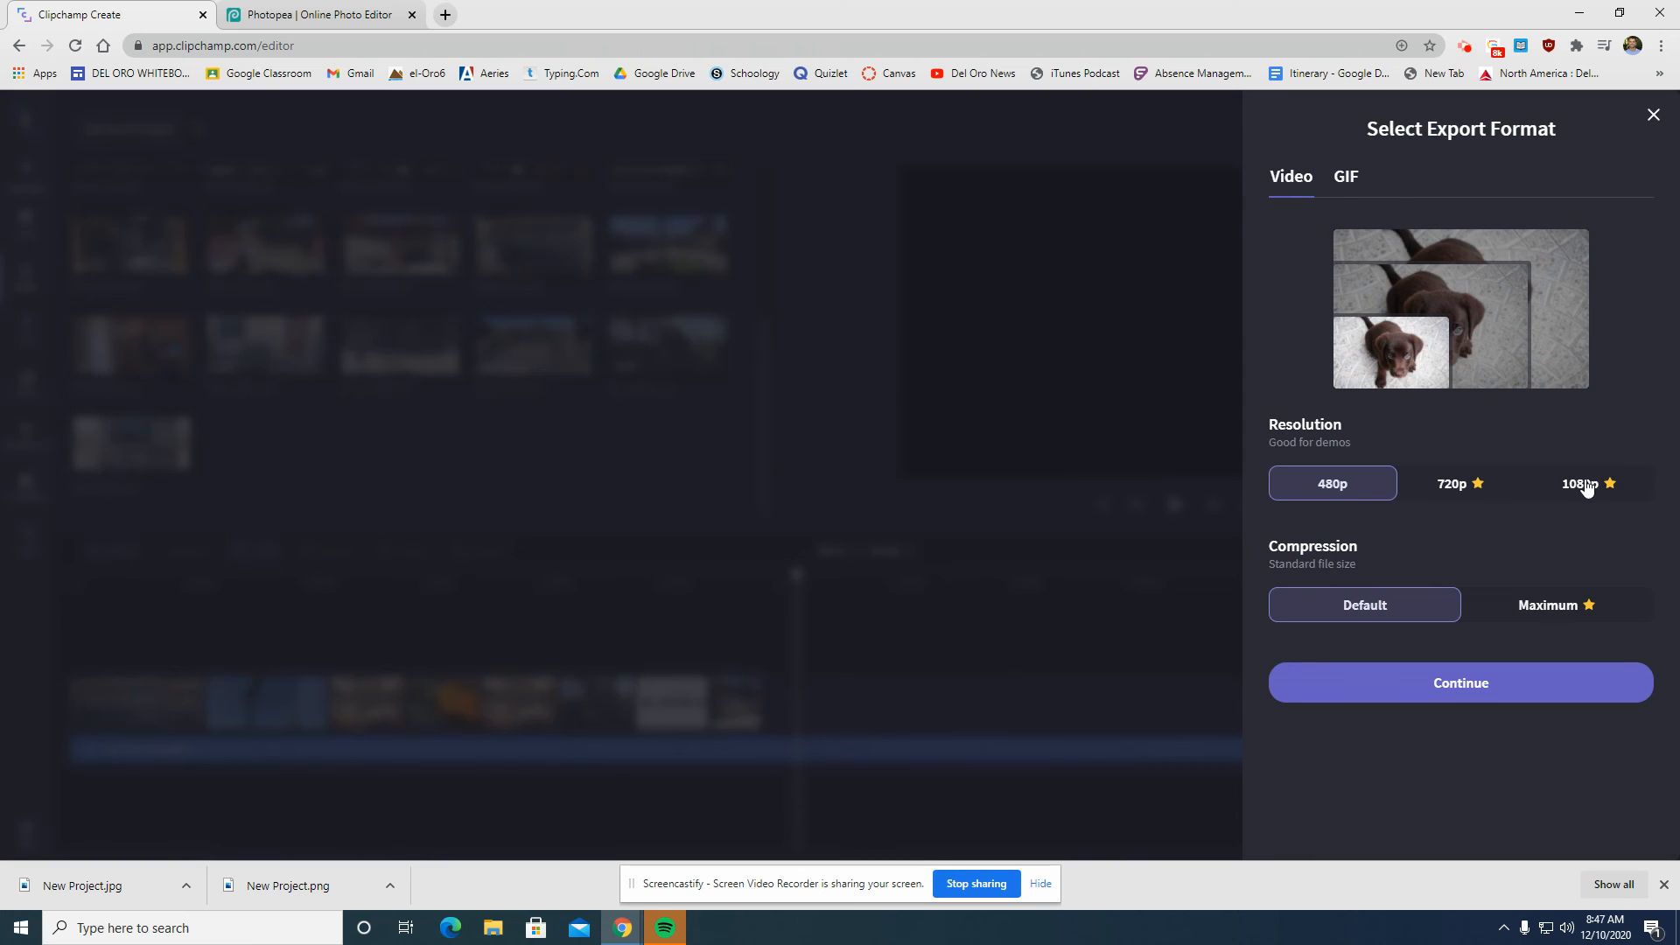
click(1479, 496)
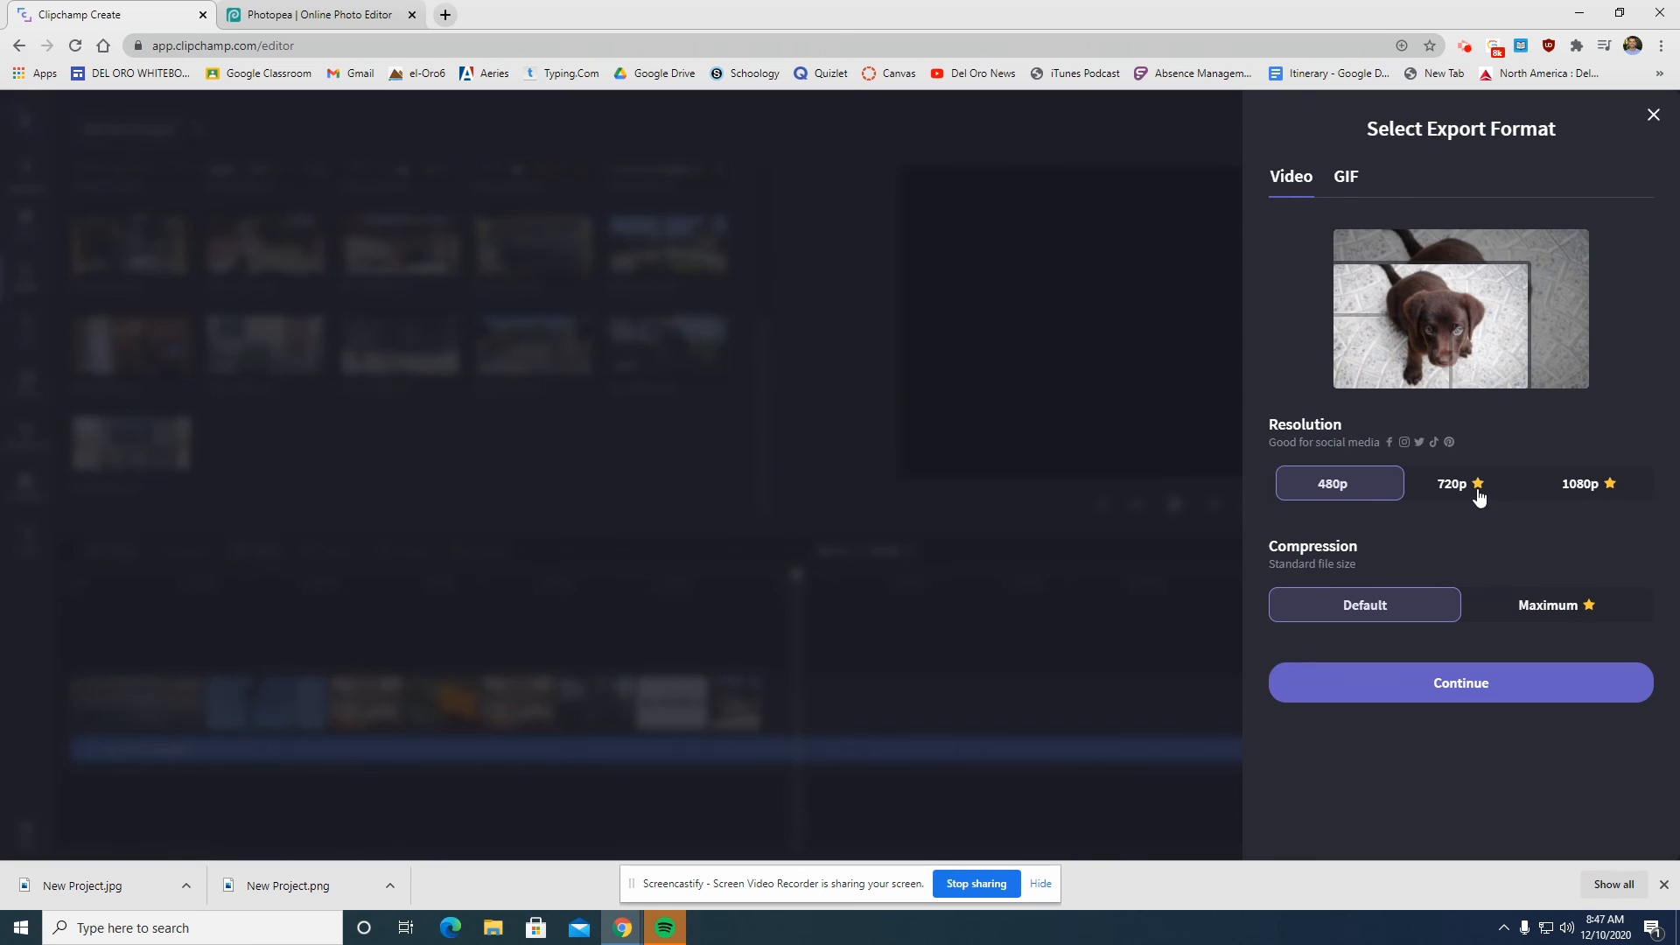
click(1578, 492)
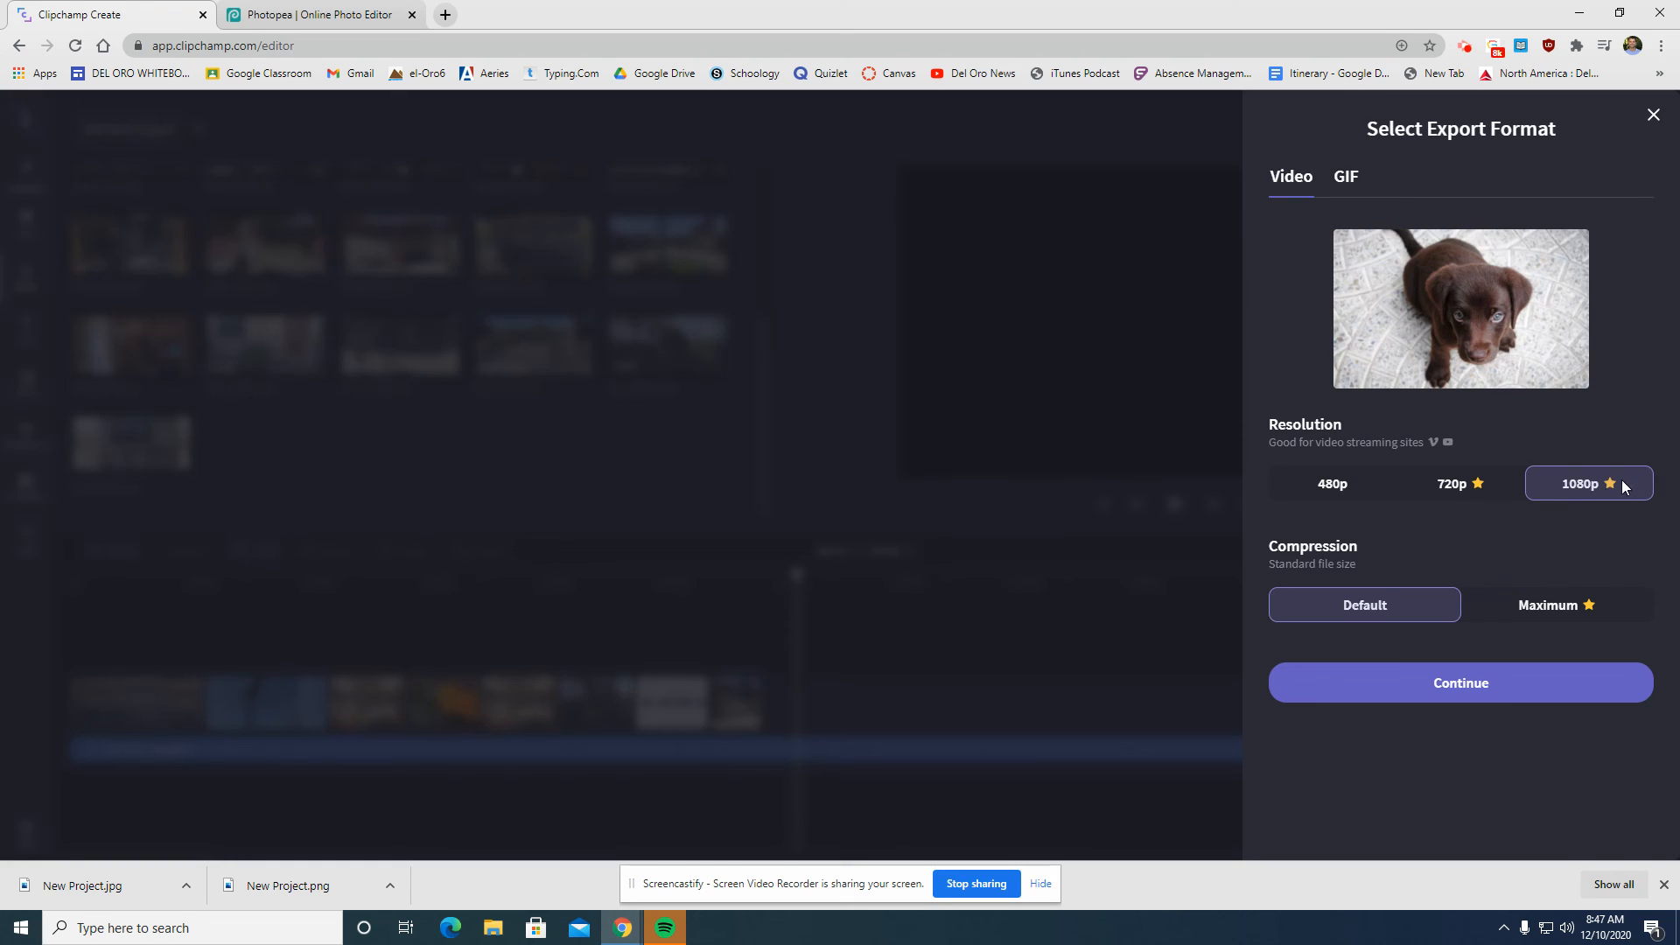
click(1521, 613)
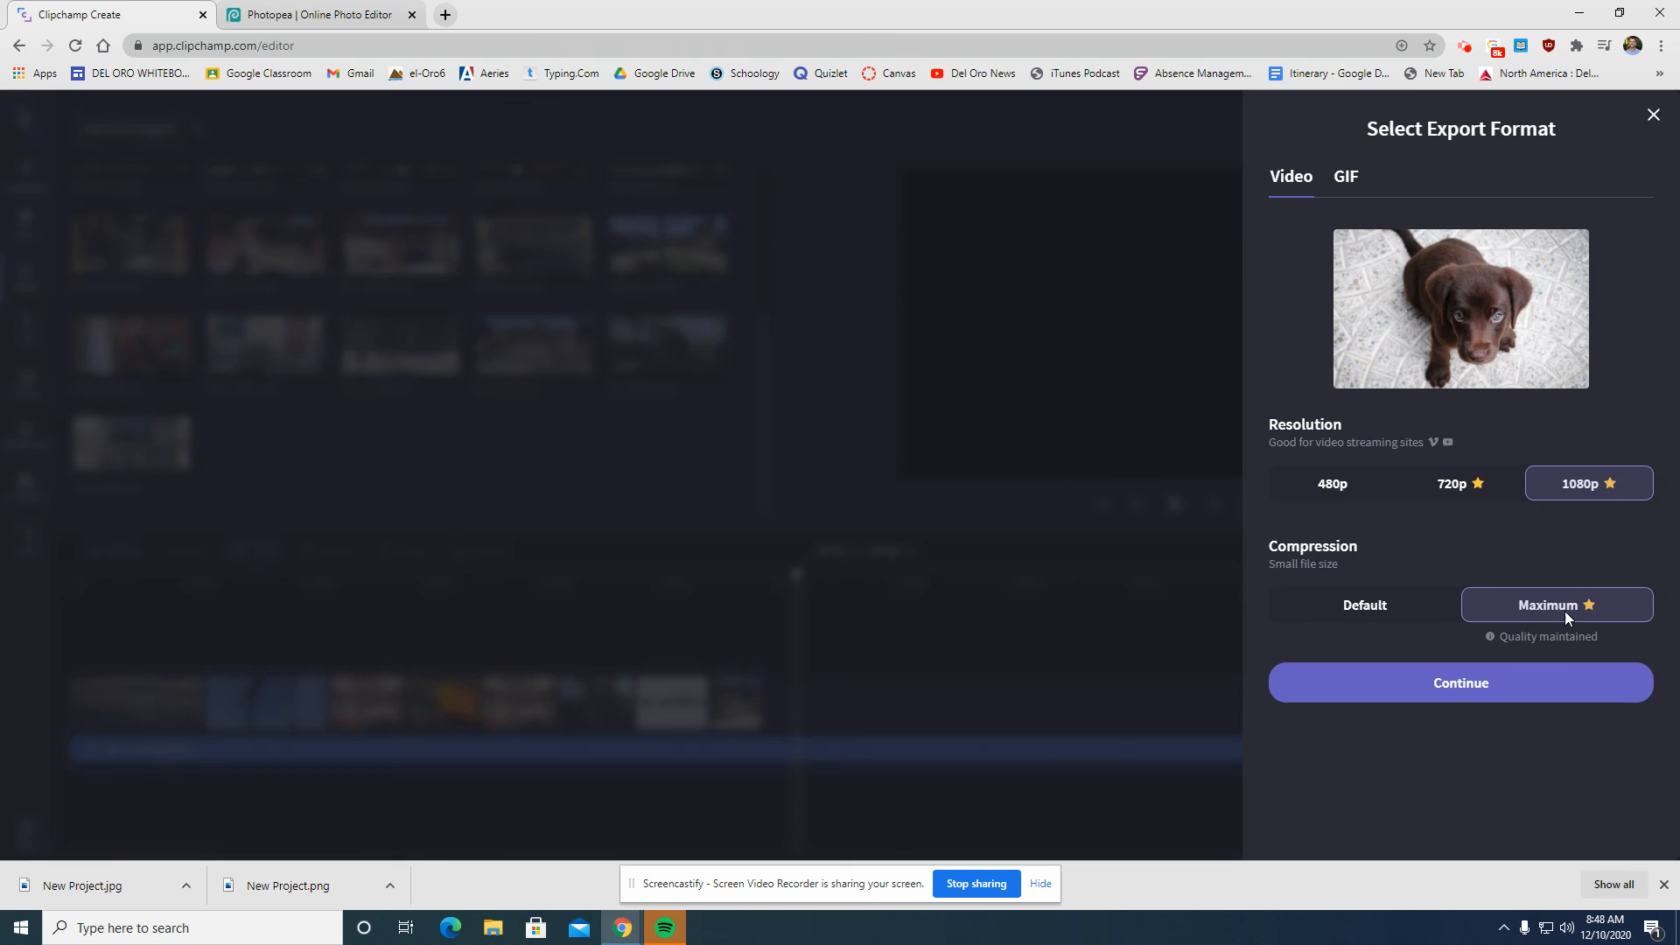
click(1471, 692)
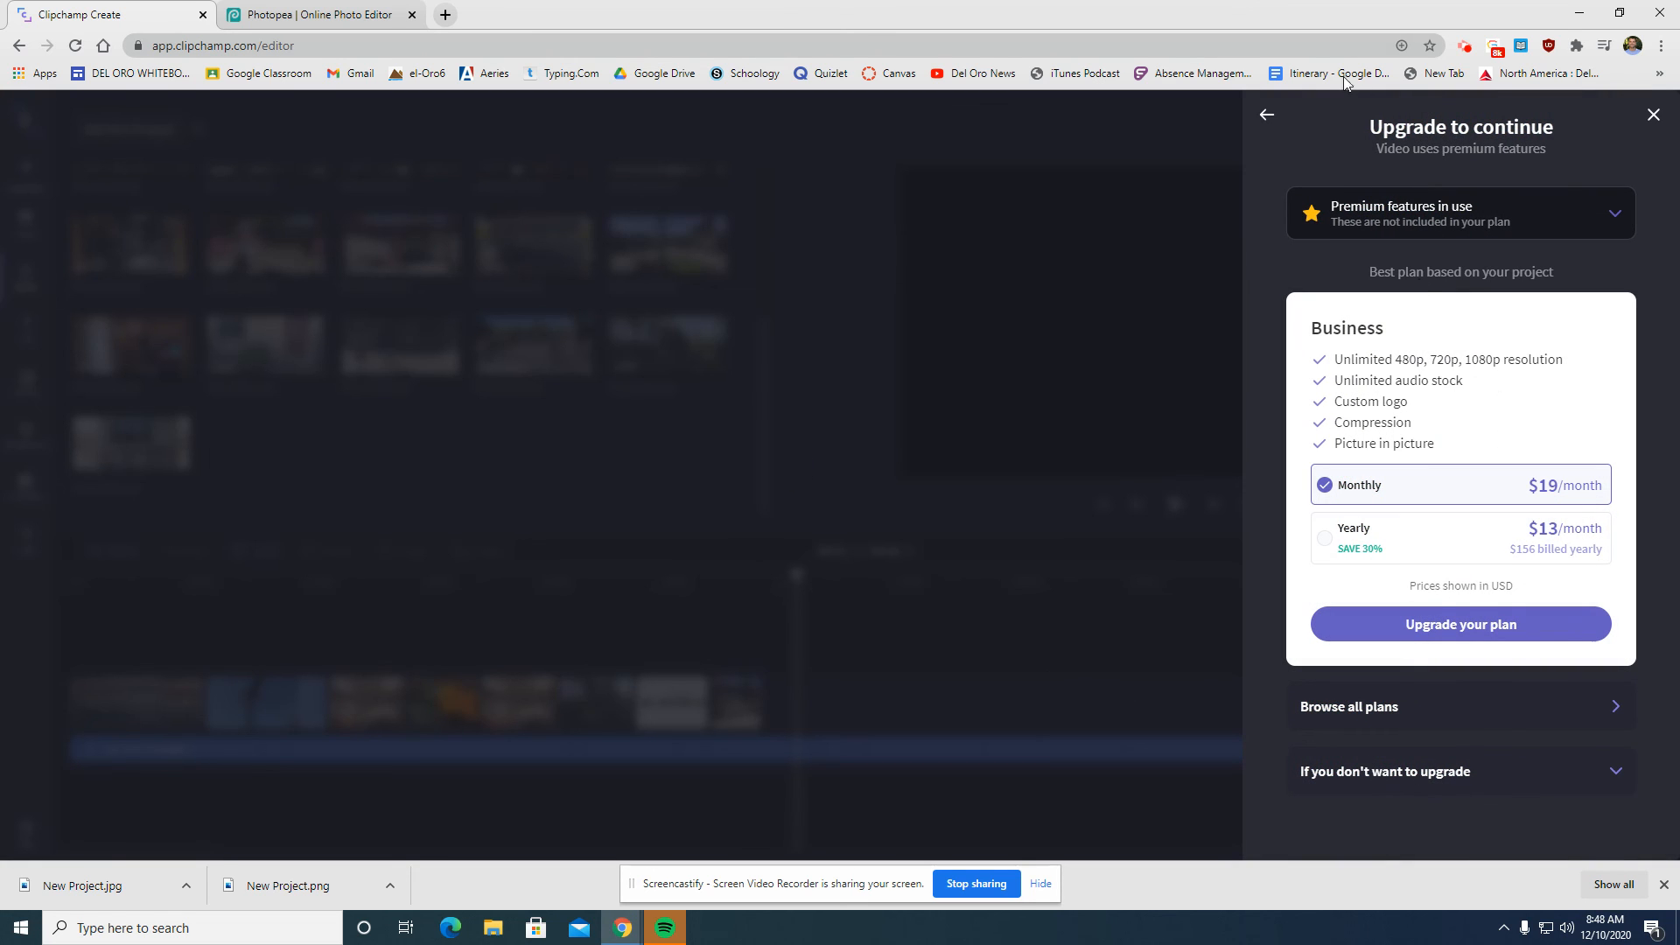
click(1264, 117)
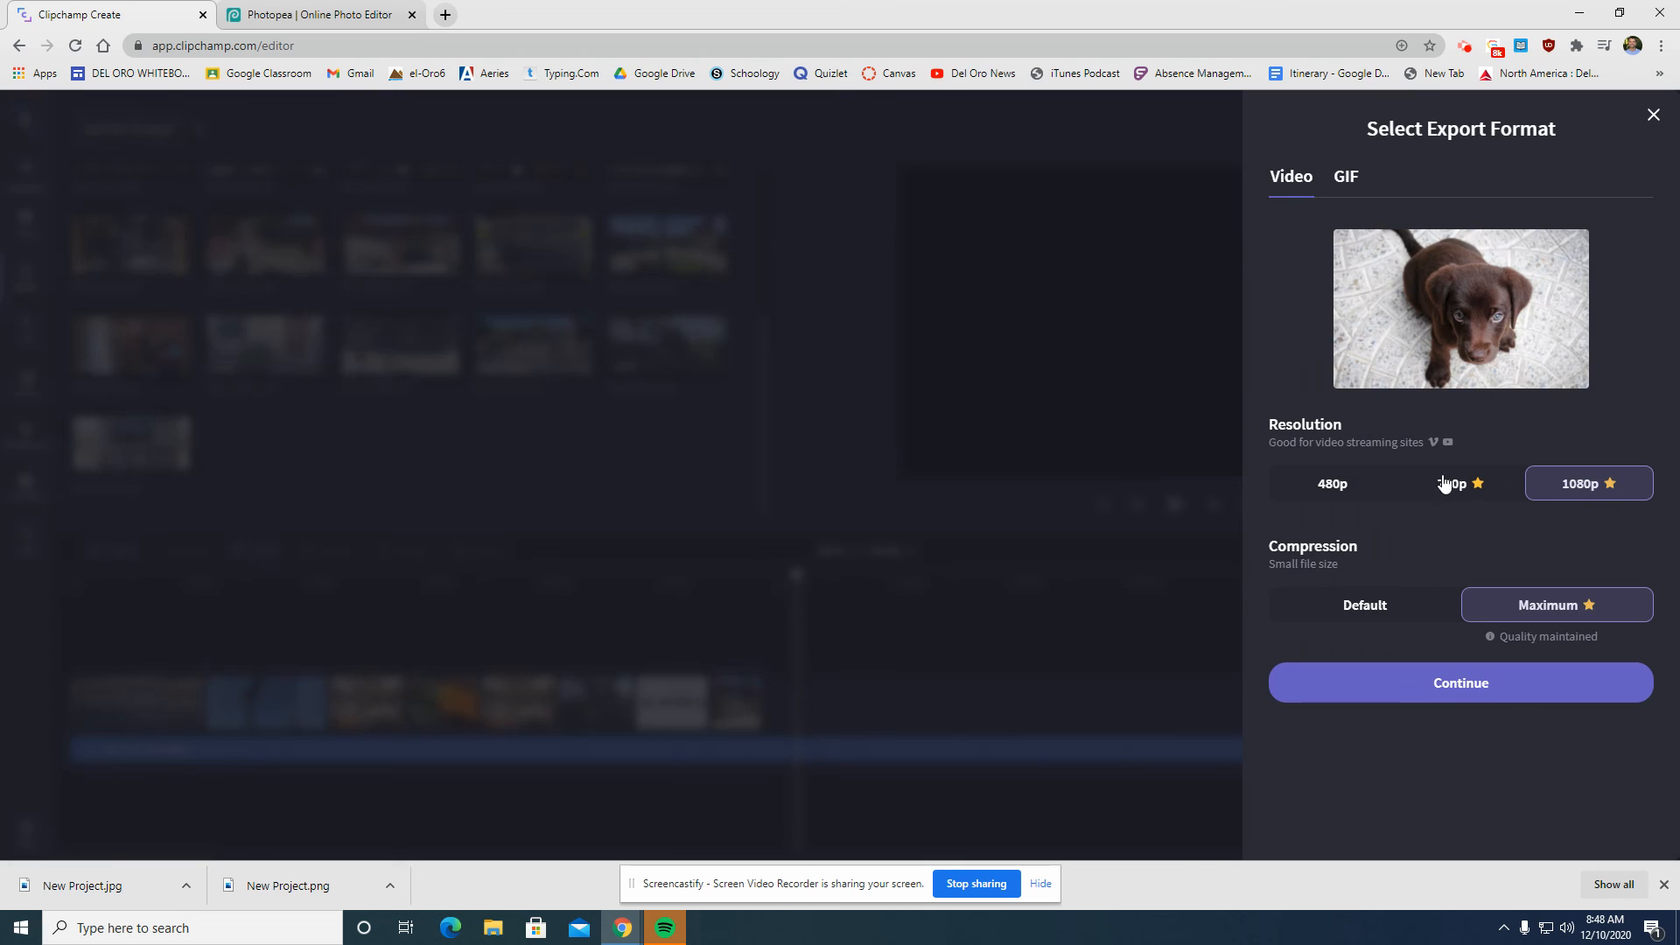
- Export the video at 480p resolution with Default compression
click(1356, 497)
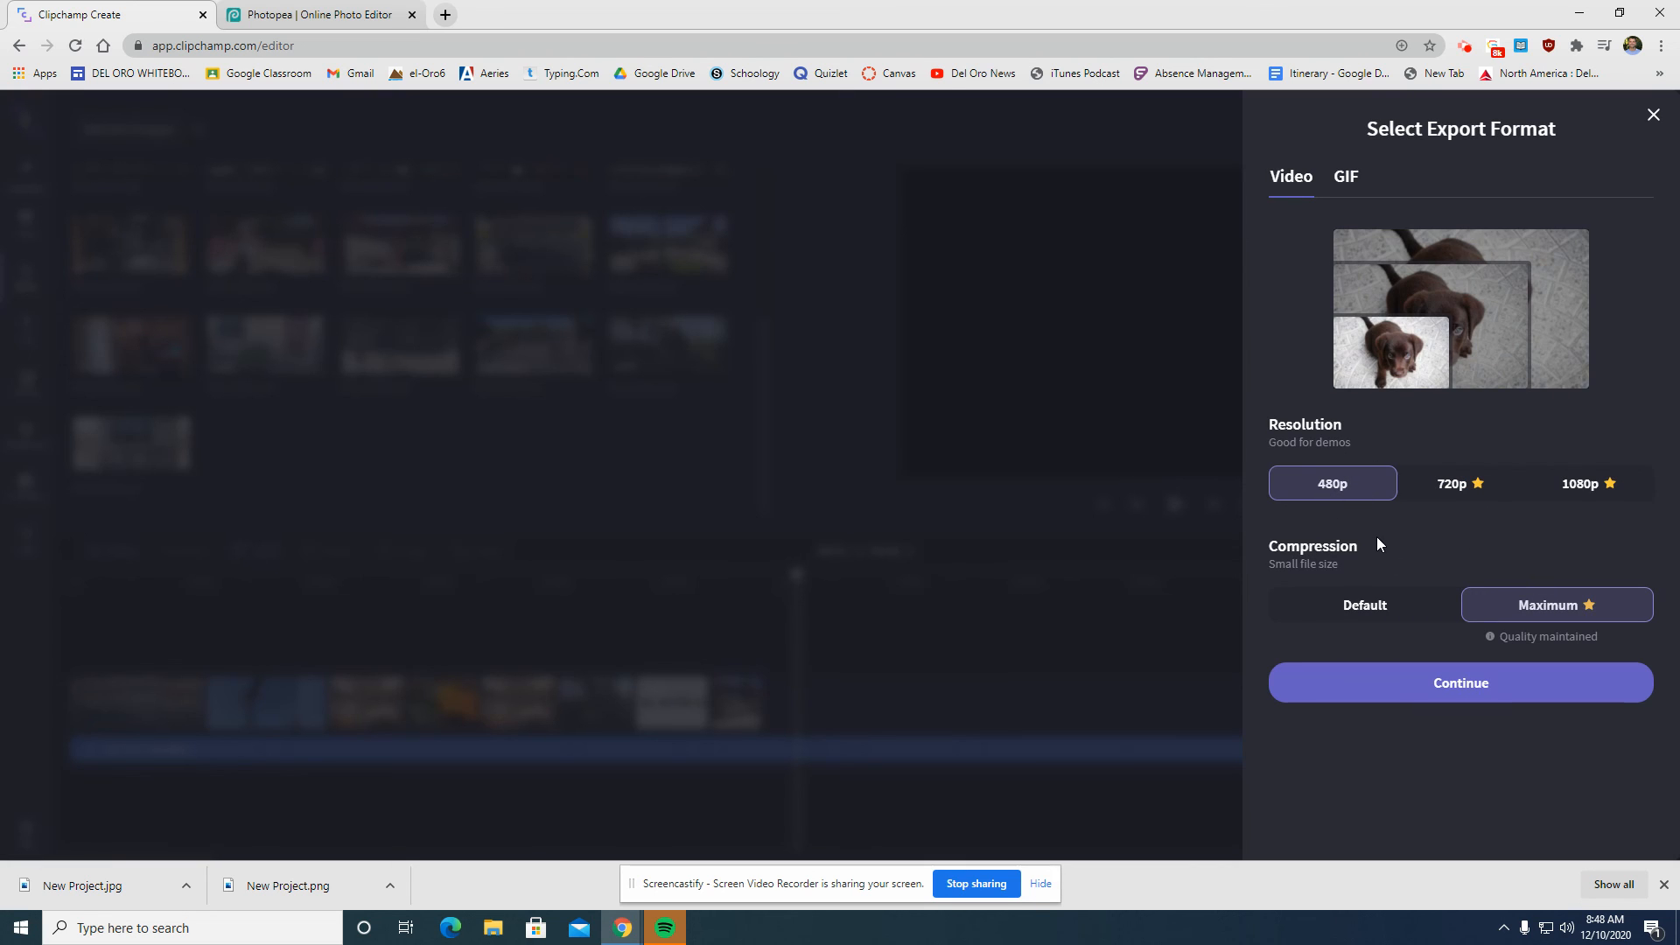
click(1367, 603)
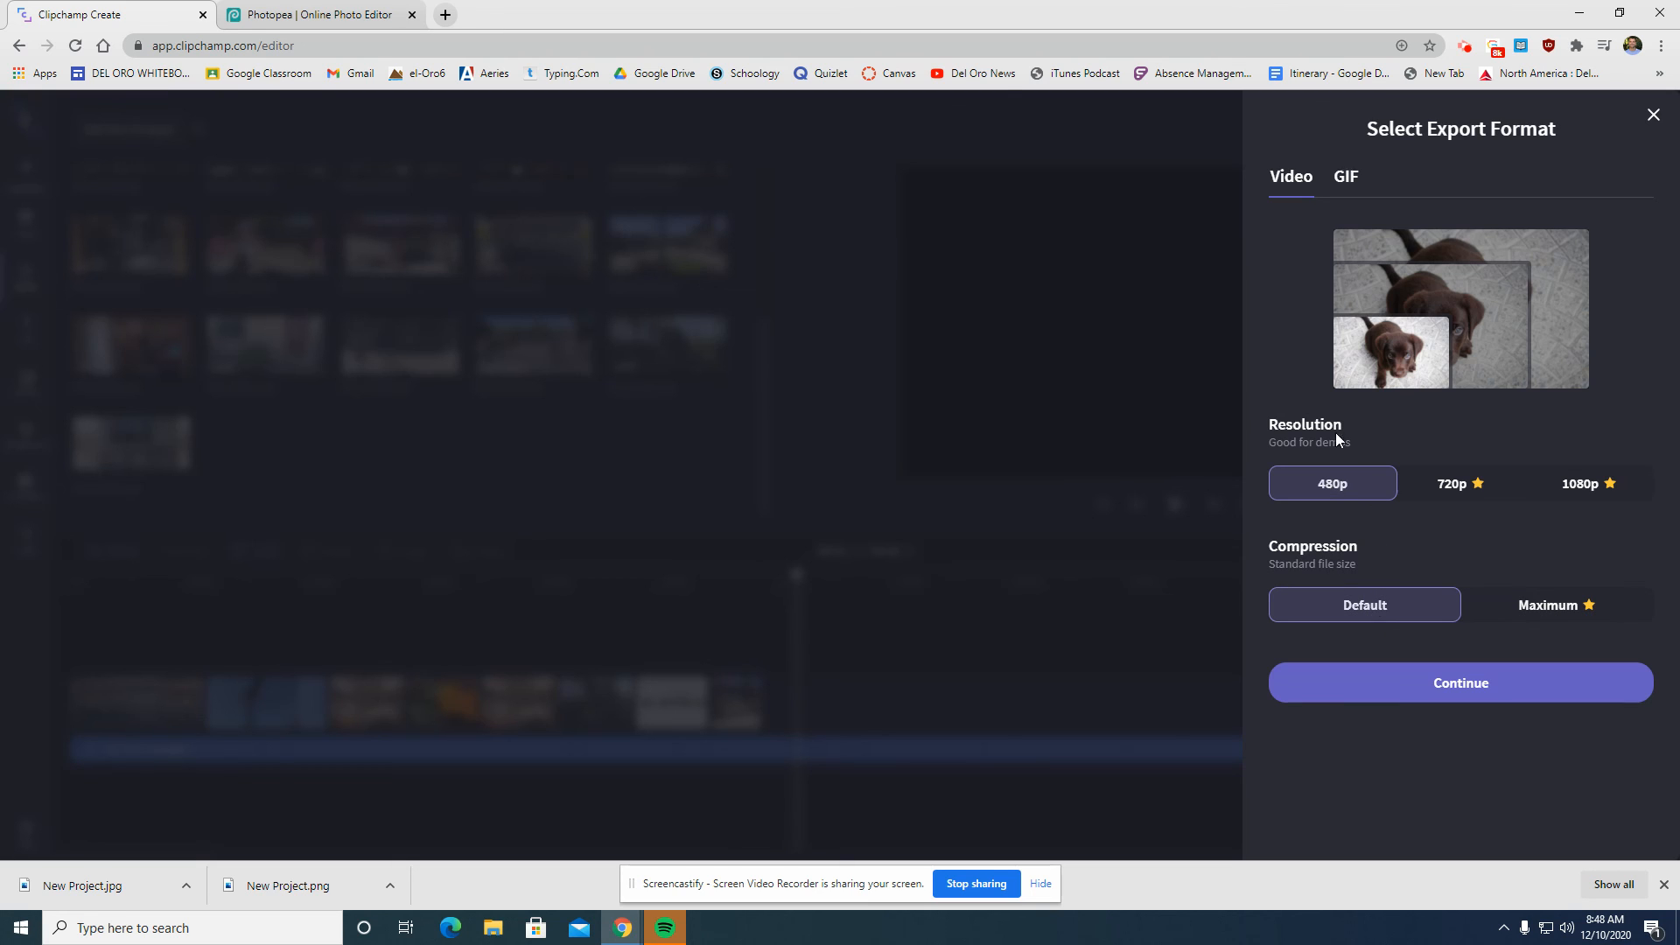
click(1461, 687)
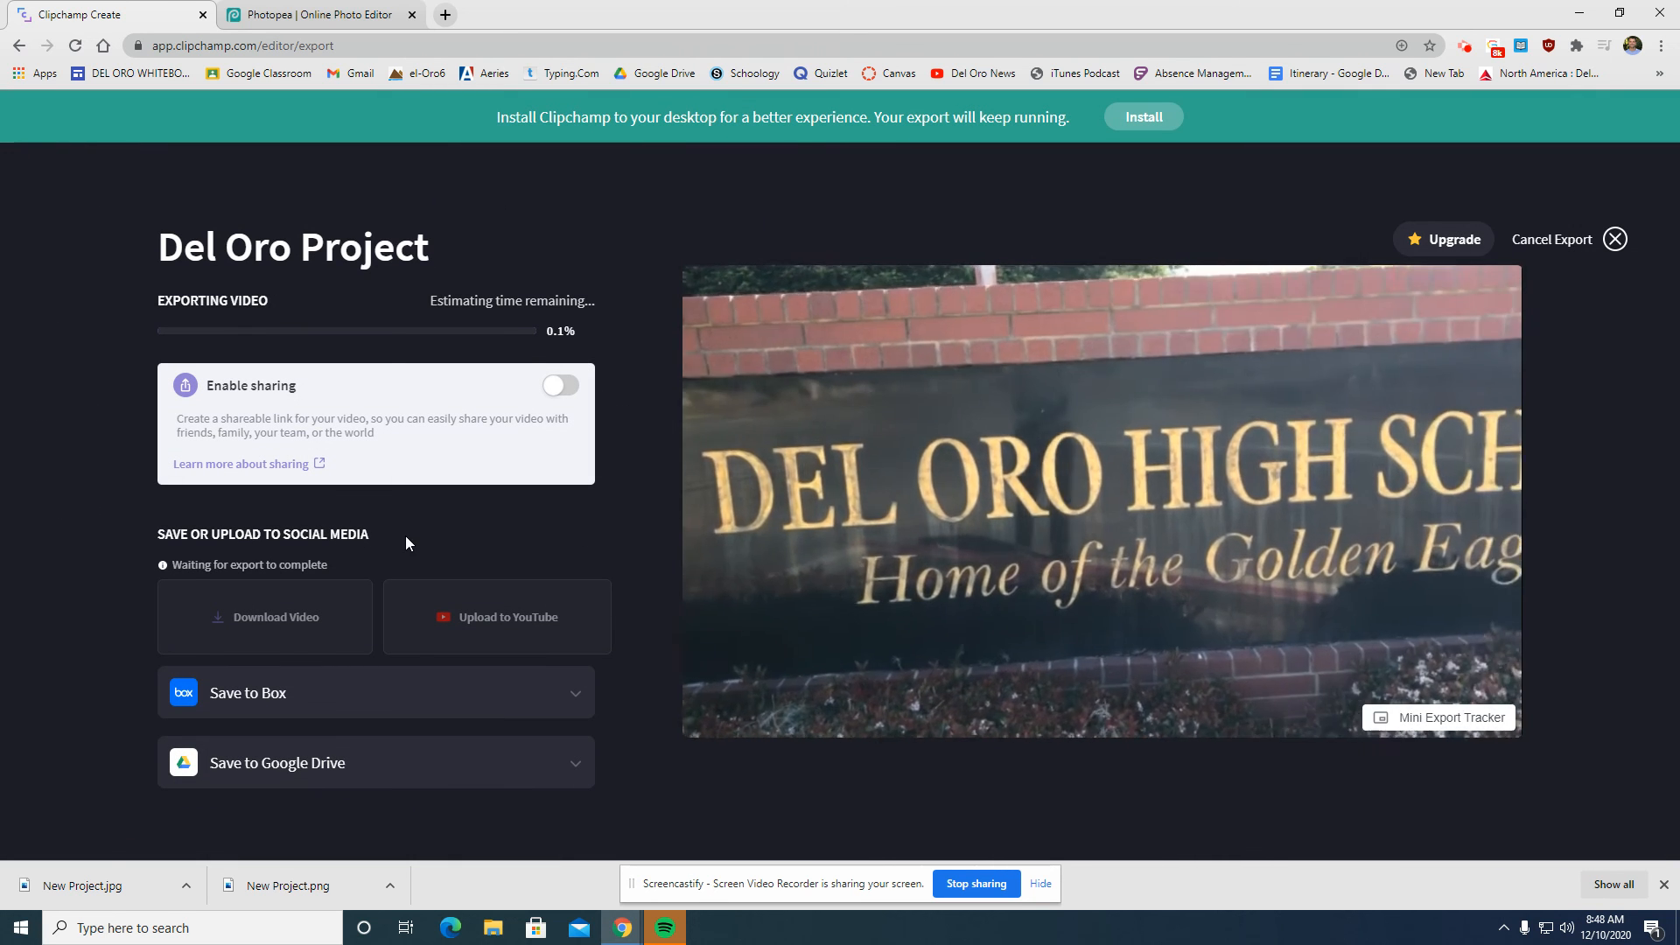